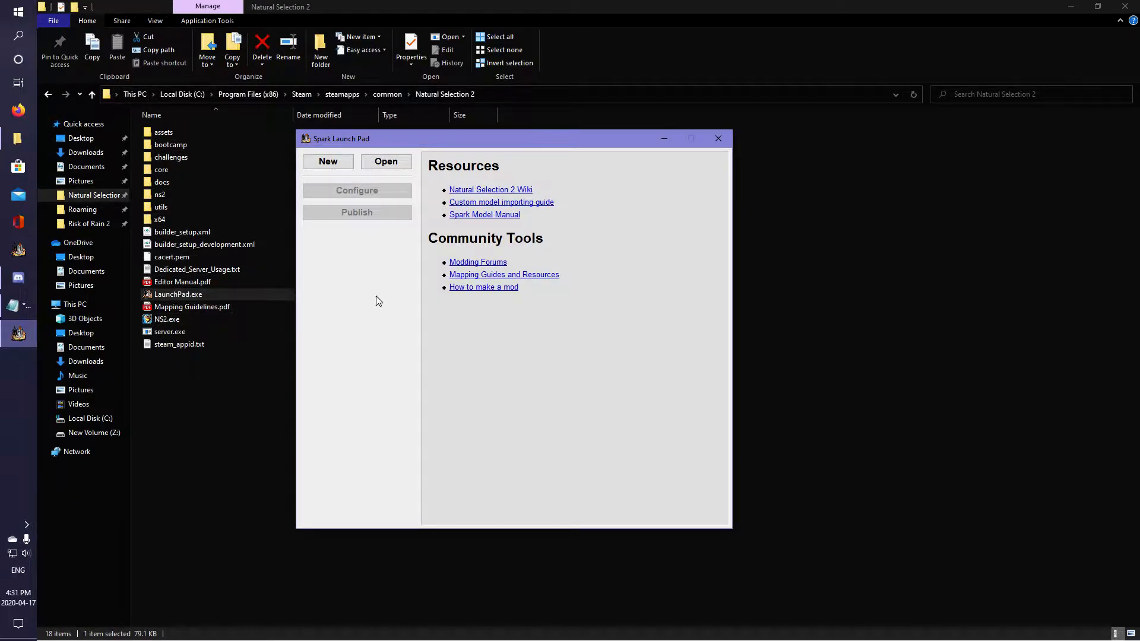
Create a new mod named 32, located in a folder called 32 inside Documents.
left_click_drag(471, 138, 482, 144)
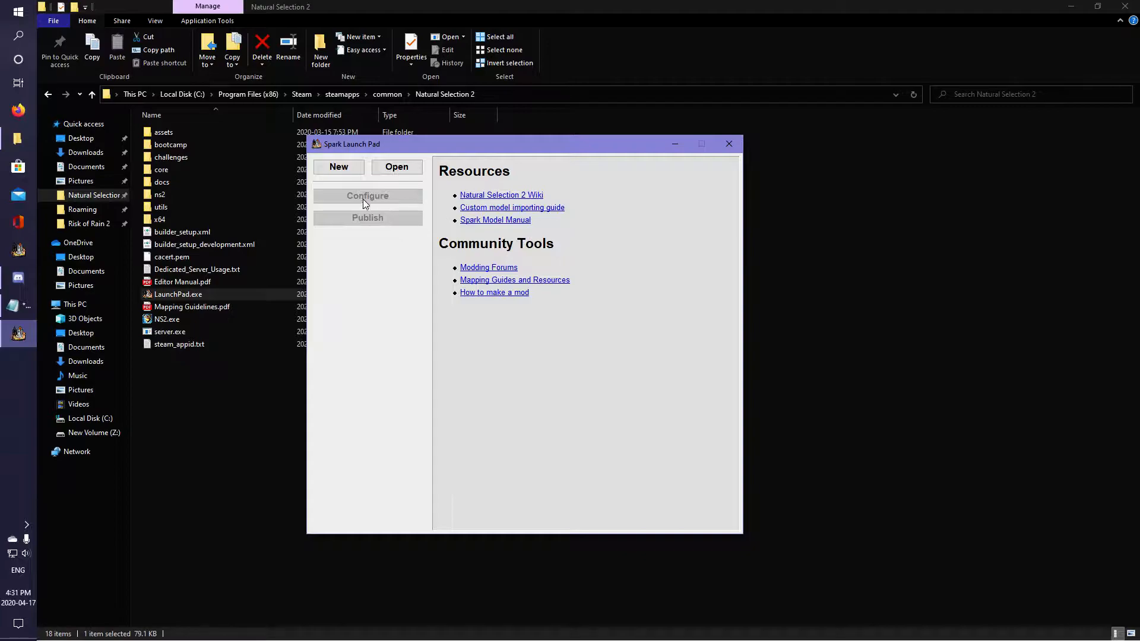
left_click(345, 171)
double_click(489, 247)
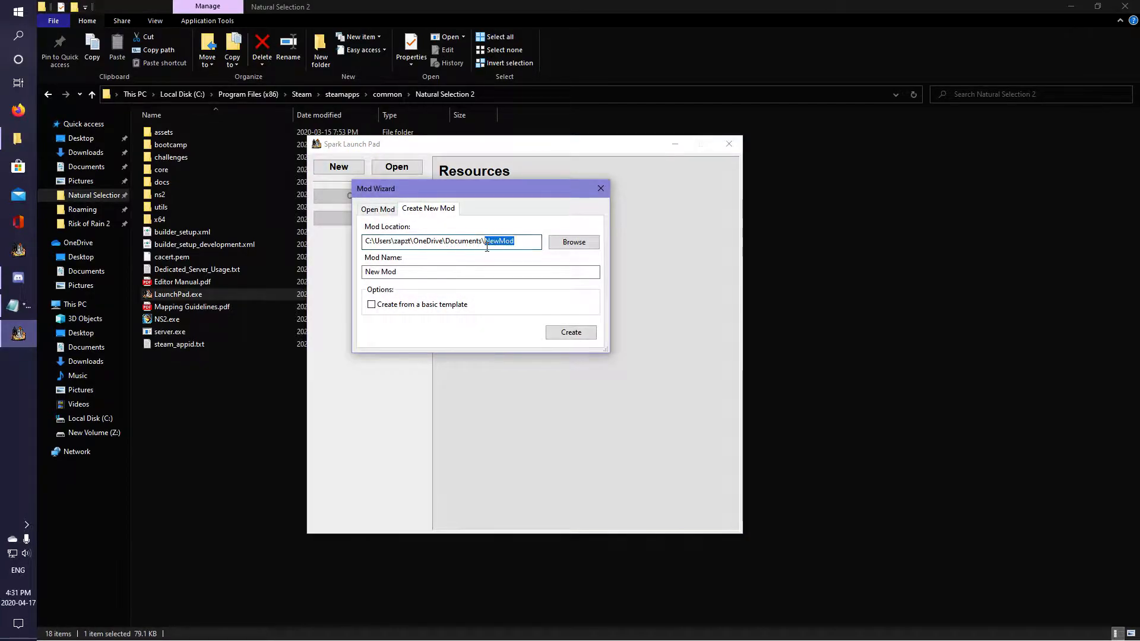
type("32")
key("Tab")
type("32")
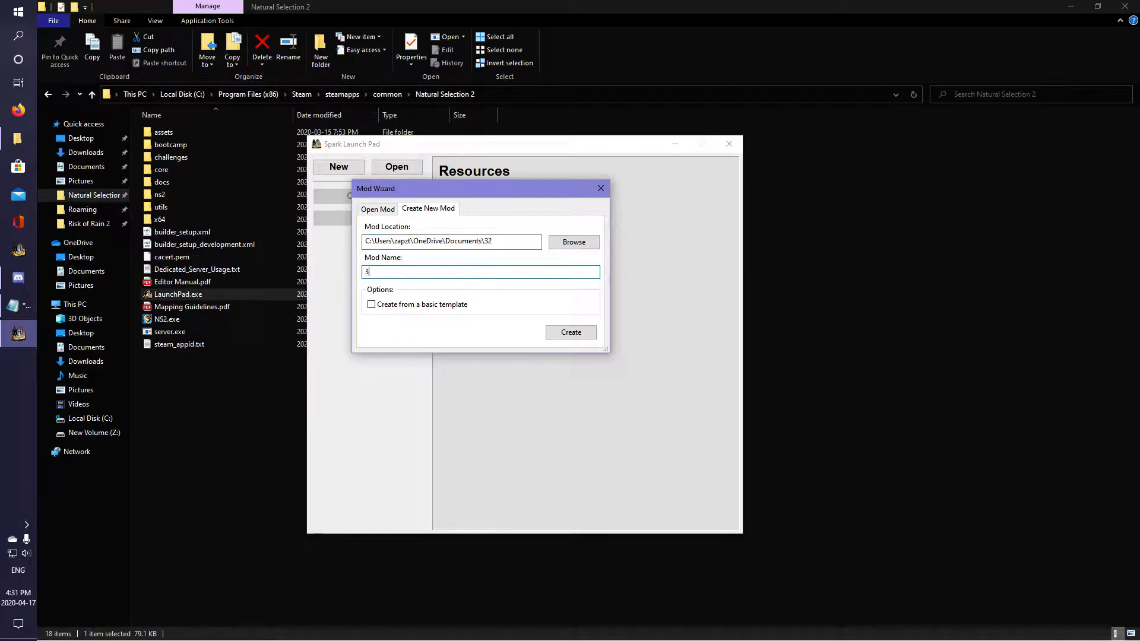
left_click(569, 332)
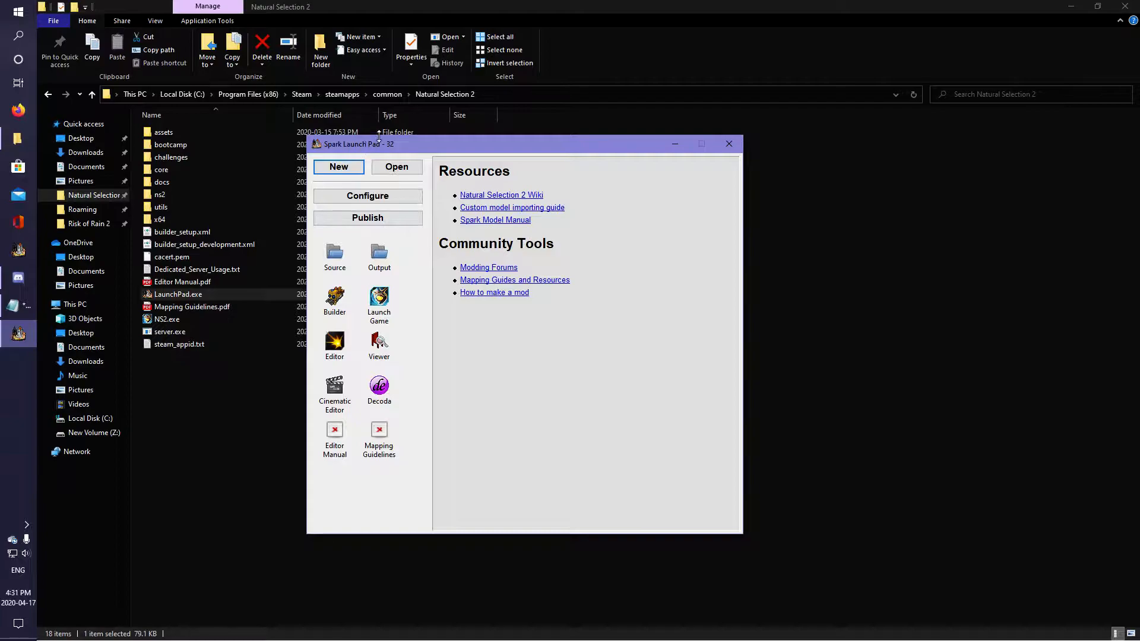
View the new mod's source folder and its mapsrc subfolder, and close the folder window.
left_click(336, 256)
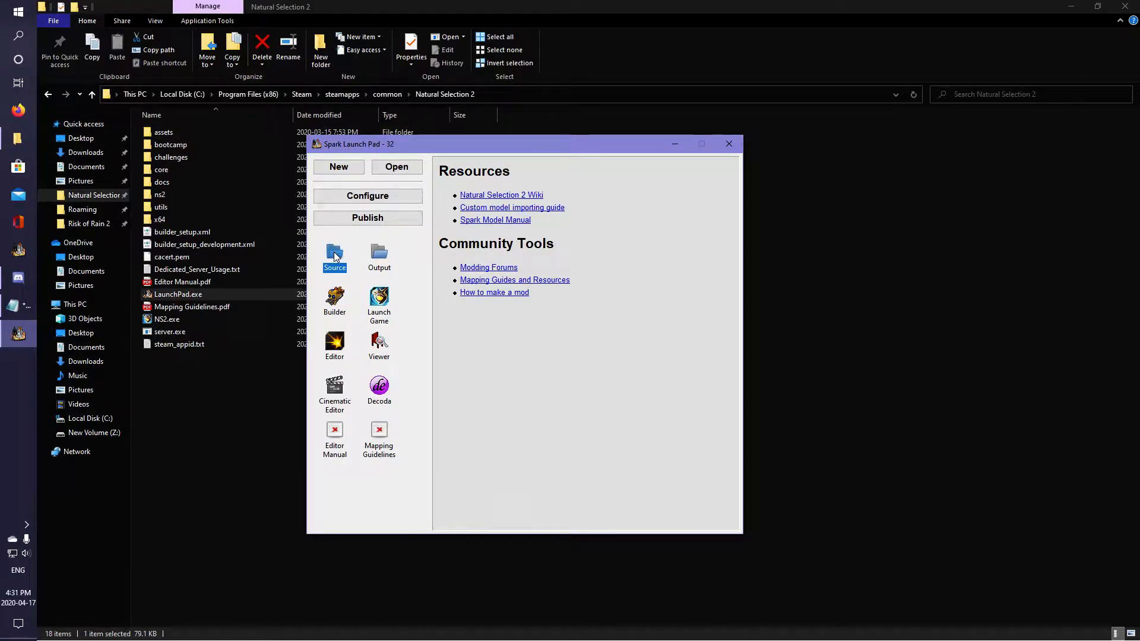
double_click(335, 255)
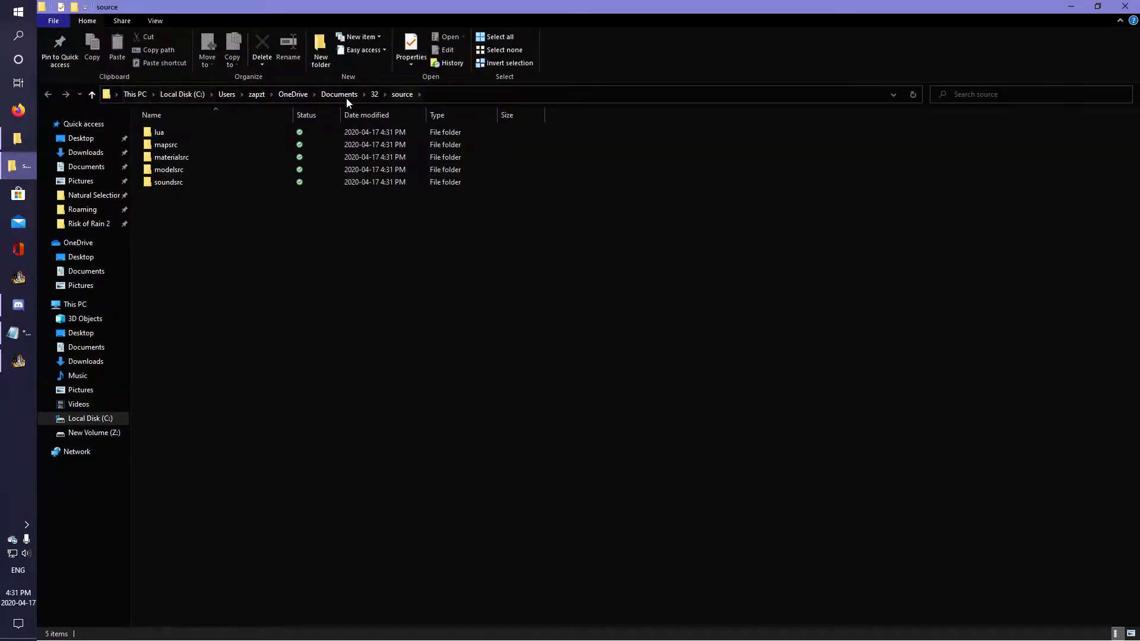
double_click(197, 145)
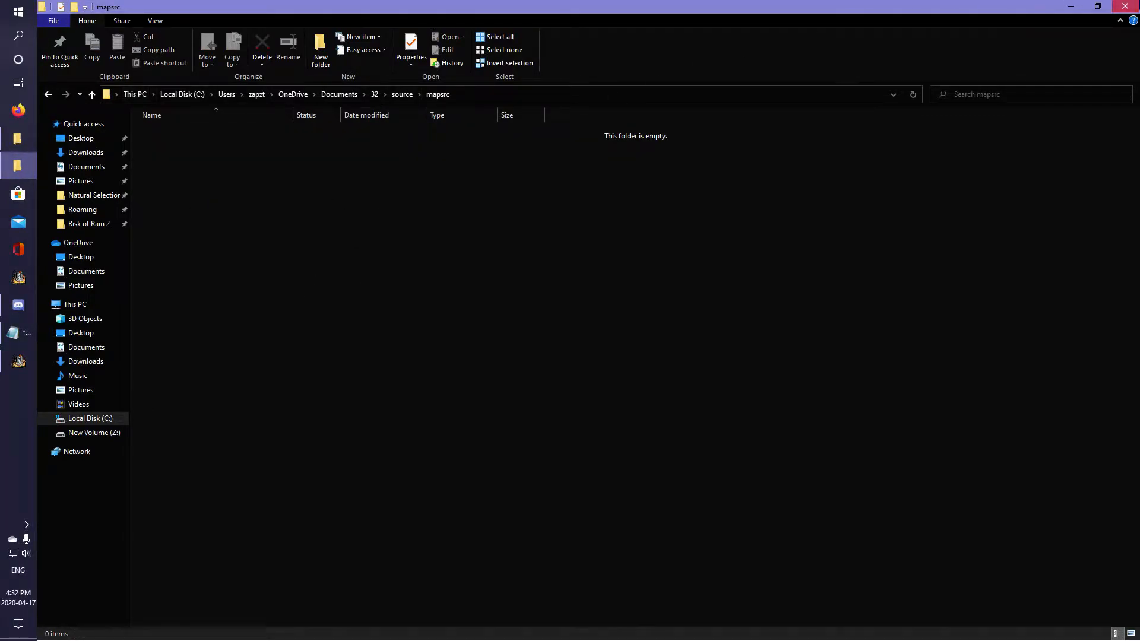
left_click(1124, 6)
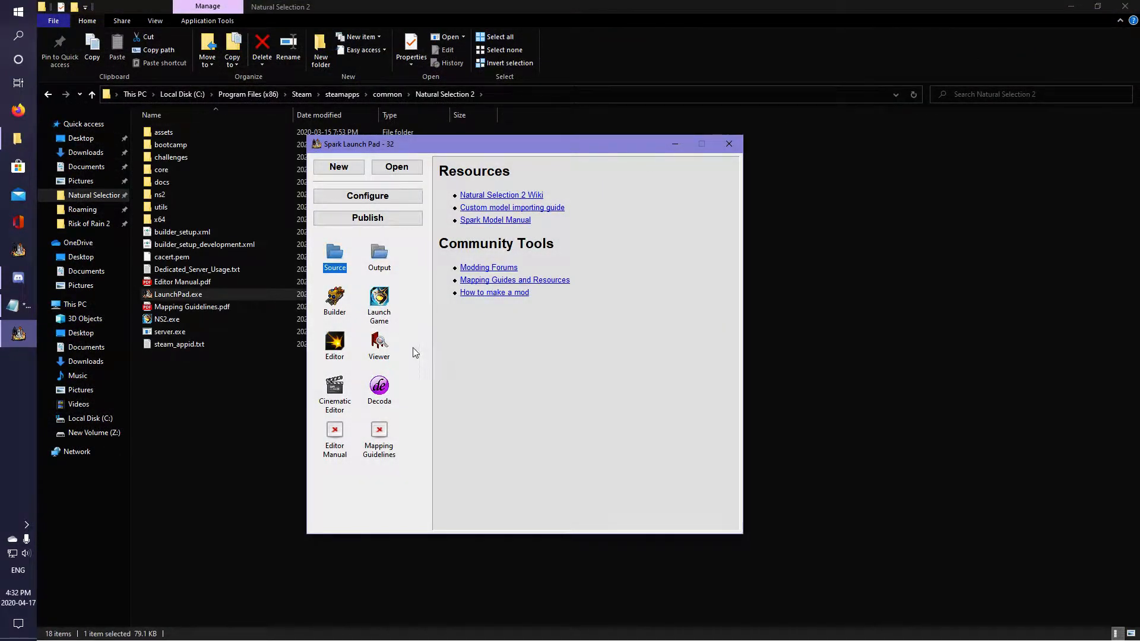
Launch the Editor for the mod and hide the Layers, Edit Selected and Selection Helpers panes.
double_click(336, 349)
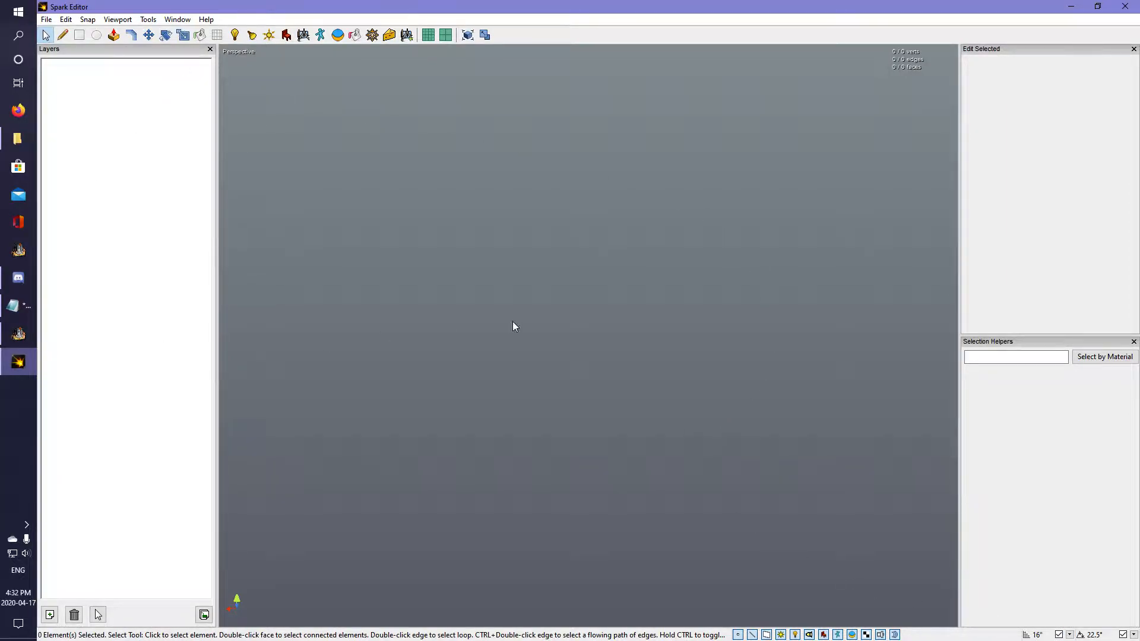
left_click(209, 48)
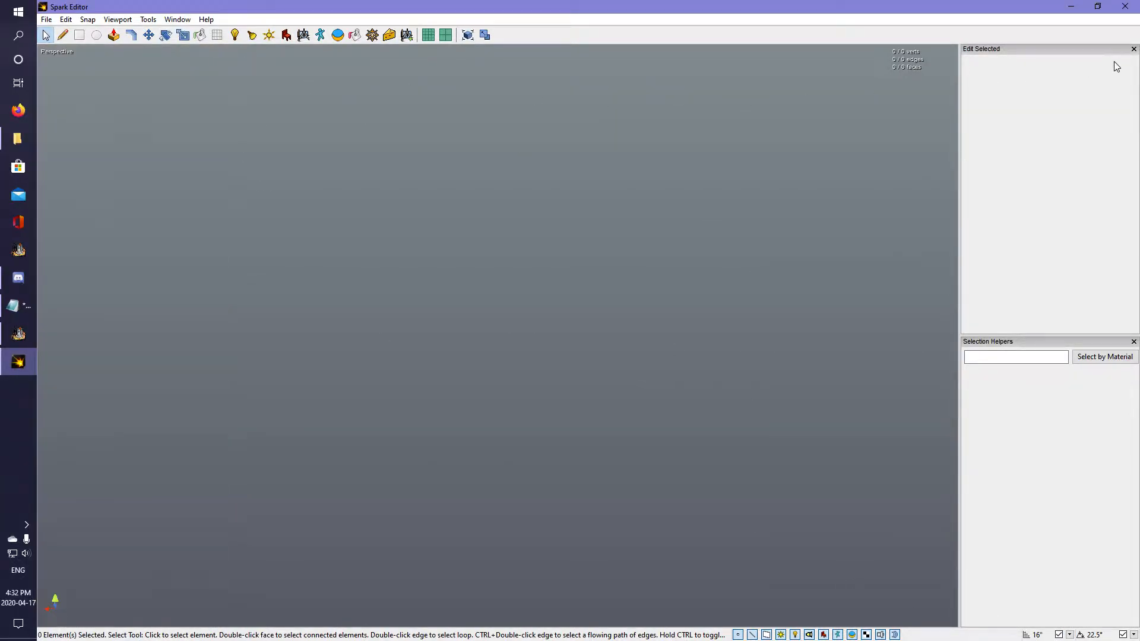
left_click(1133, 49)
left_click(1133, 49)
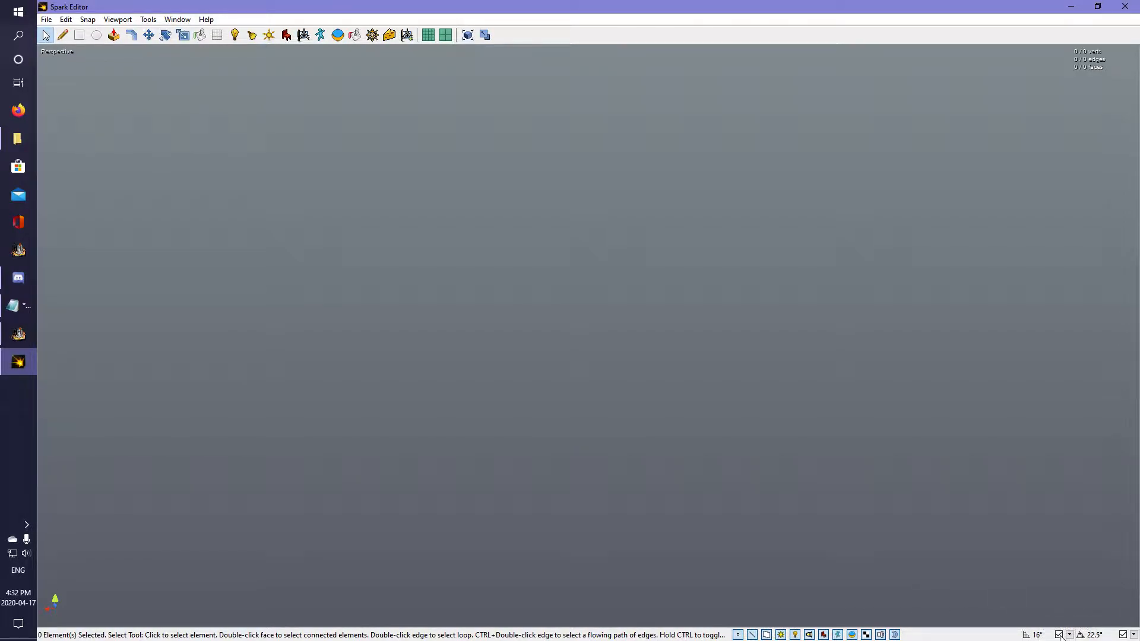
Draw a large rectangular face on the ground grid with the Rectangle tool.
left_click(79, 35)
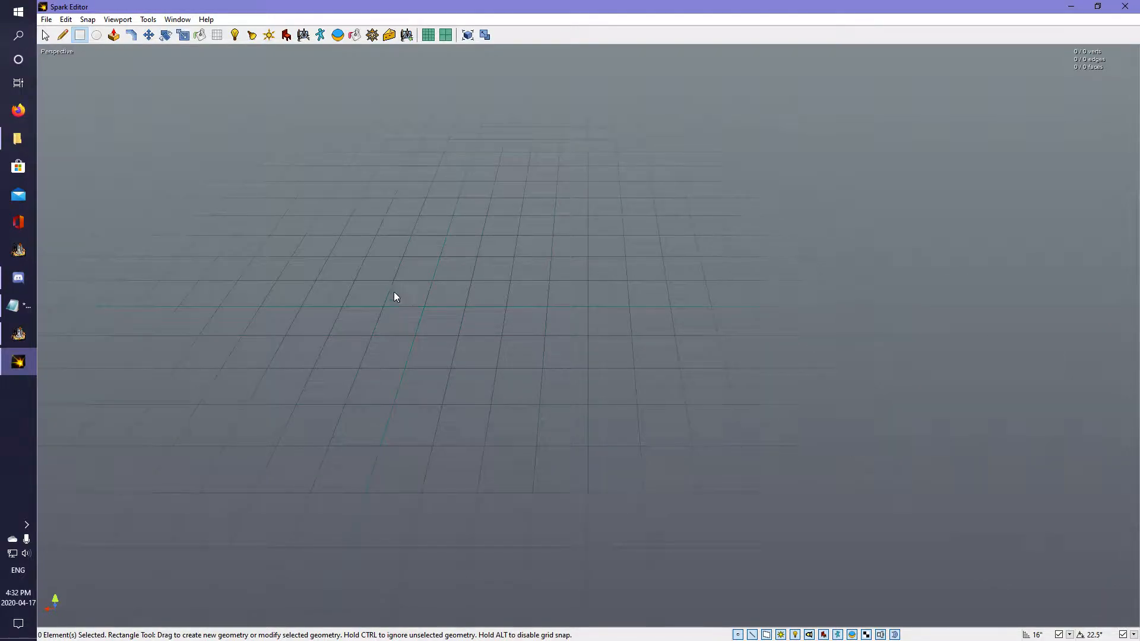
left_click(165, 36)
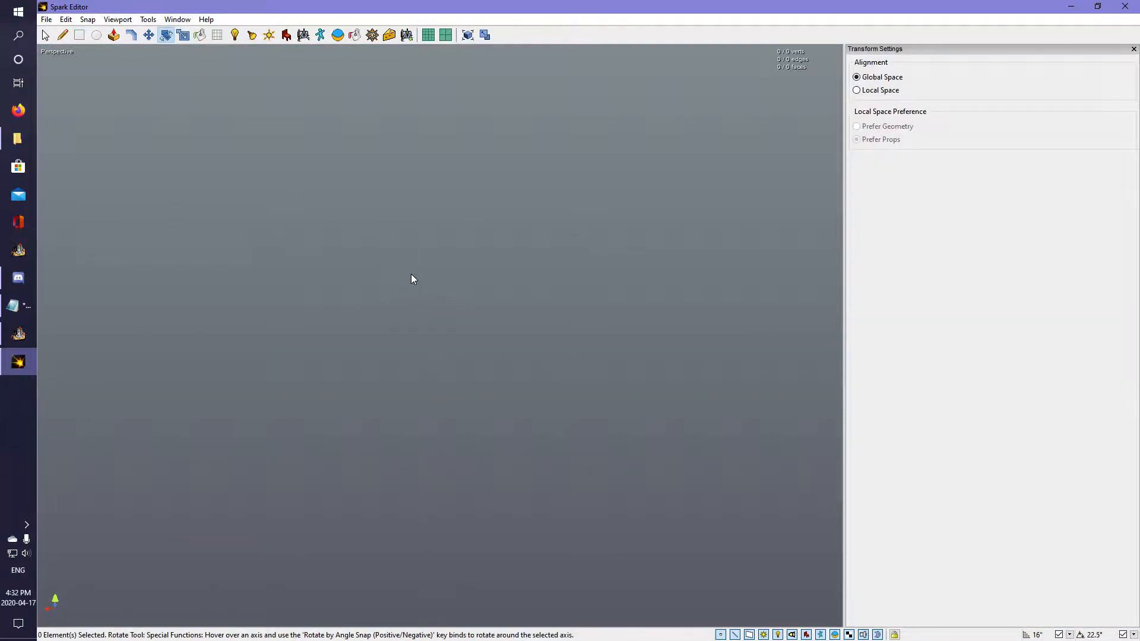
left_click(1133, 50)
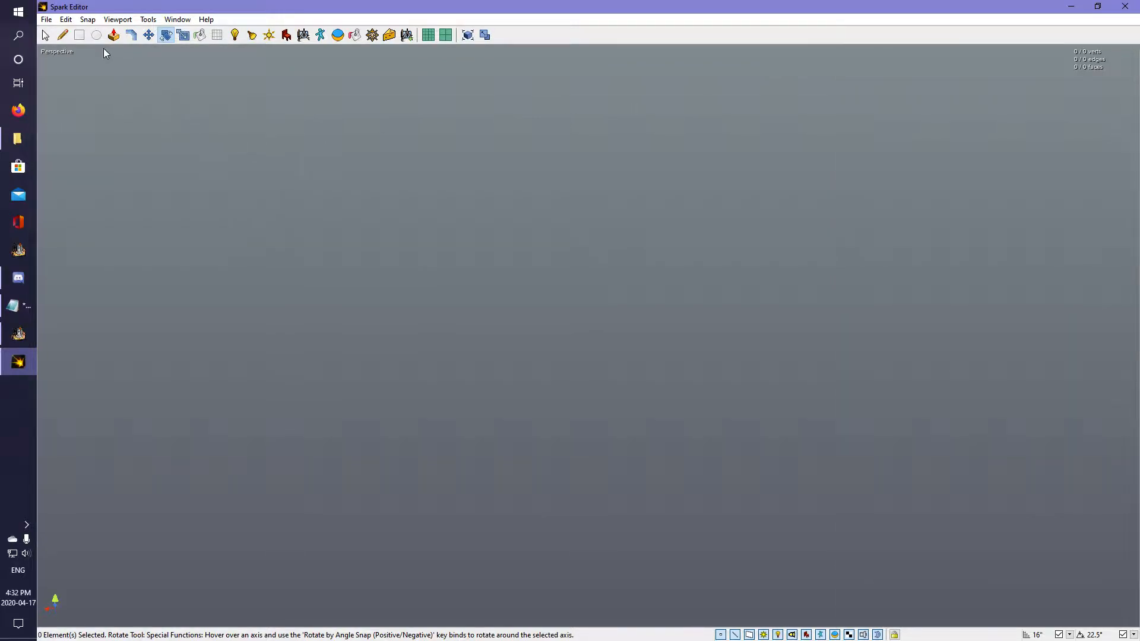
left_click(79, 35)
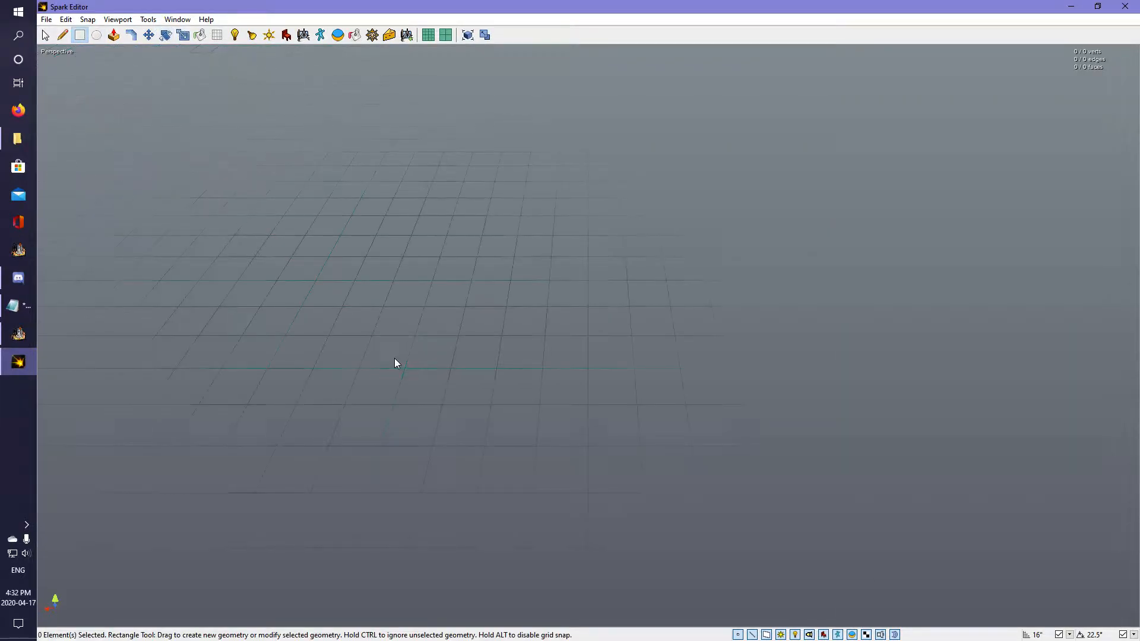
left_click_drag(343, 553, 950, 63)
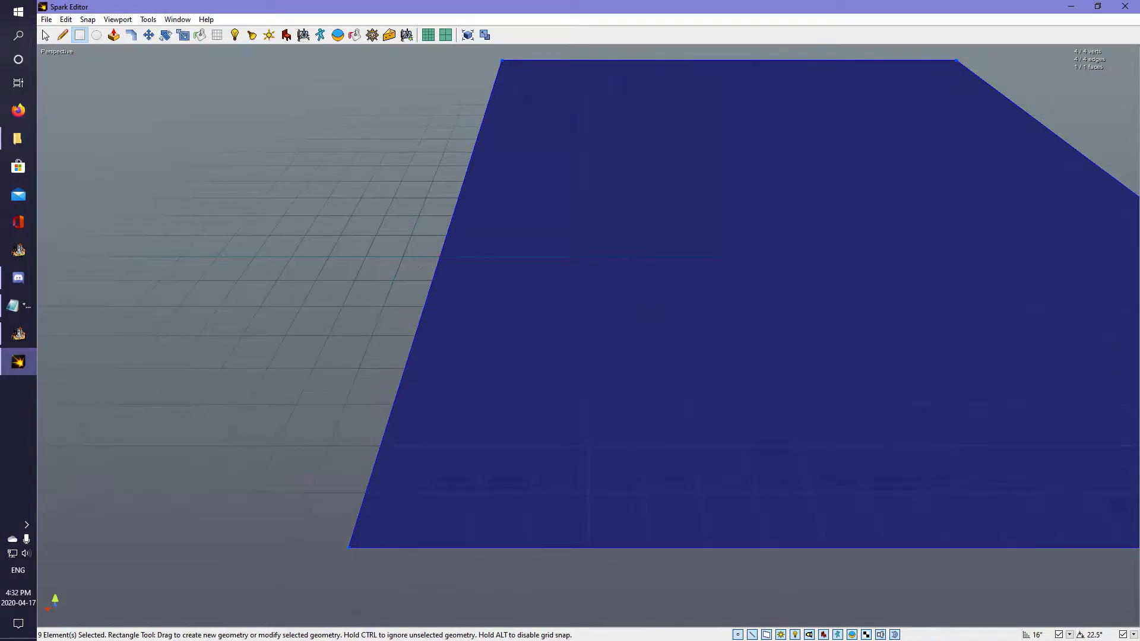
Fly the camera around the rectangle to examine it from different distances and angles.
key("s")
right_click_drag(587, 335, 641, 285)
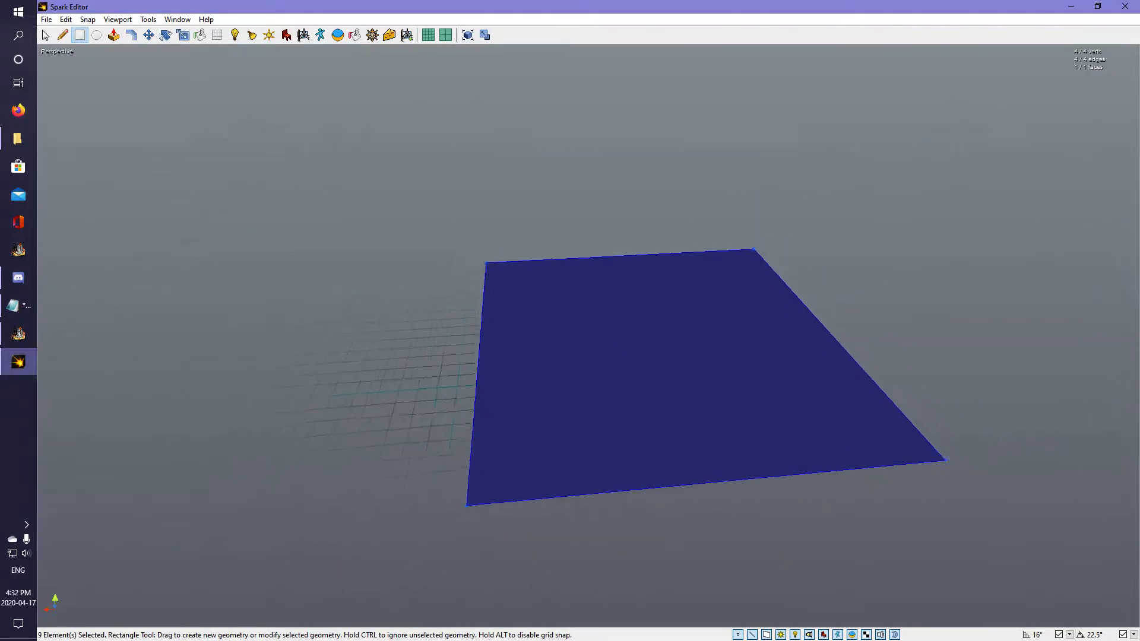
key("d")
key("a")
key("s")
right_click_drag(588, 336, 600, 291)
key("w")
key("s")
key("a")
key("d")
key("w")
key("a")
key("s")
key("d")
key("w")
right_click_drag(587, 335, 564, 380)
key("a")
key("s")
key("d")
key("a")
key("s")
key("d")
key("w")
key("a")
key("s")
Deselect the rectangle and extrude it into a closed room about 192 inches high.
key("space")
left_click(337, 293)
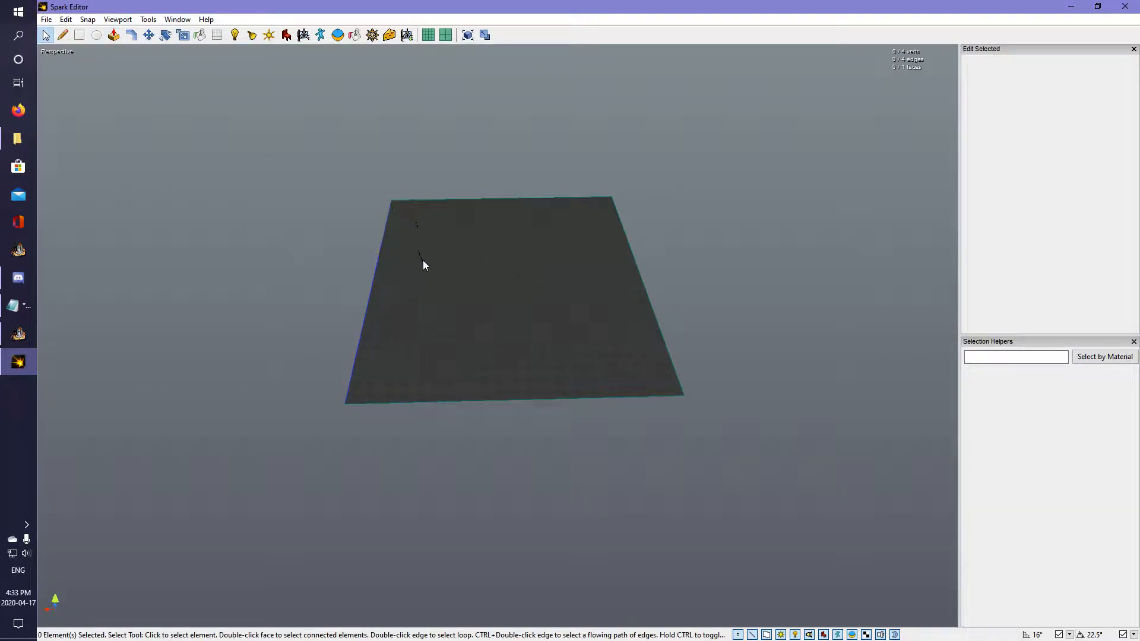
key("e")
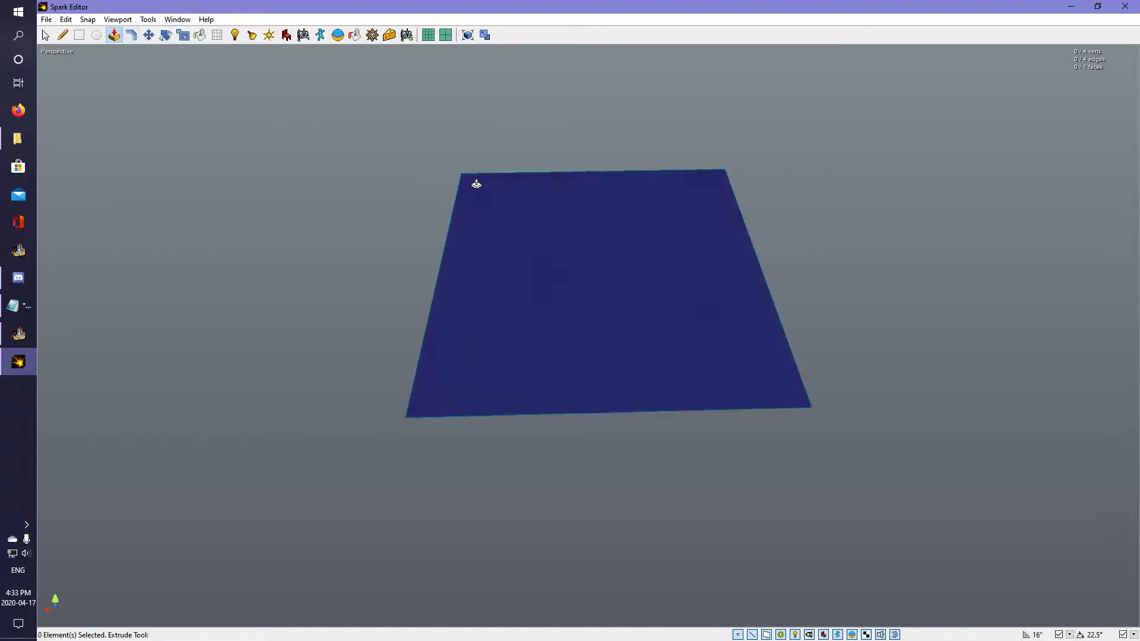
left_click_drag(534, 203, 554, 386)
key("s")
middle_click_drag(745, 302, 745, 238)
scroll(745, 237, "up", 5)
middle_click_drag(328, 283, 499, 338)
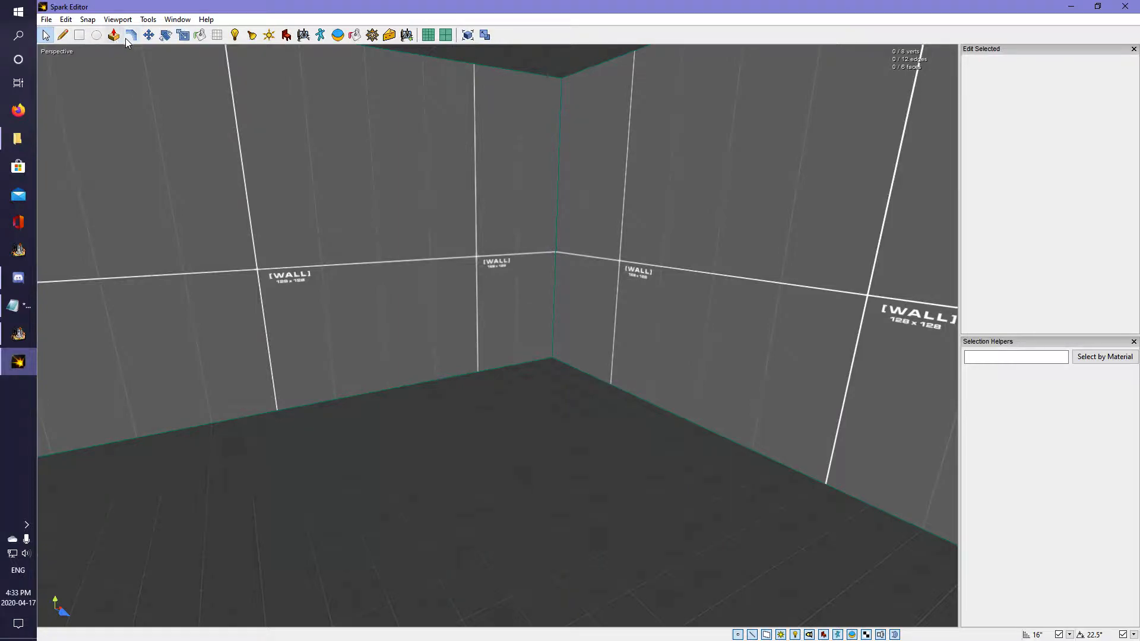
Scale the whole room outward in both horizontal directions and clear the selection.
left_click(188, 37)
middle_click_drag(499, 336, 499, 336)
scroll(499, 336, "down", 5)
left_click(499, 340)
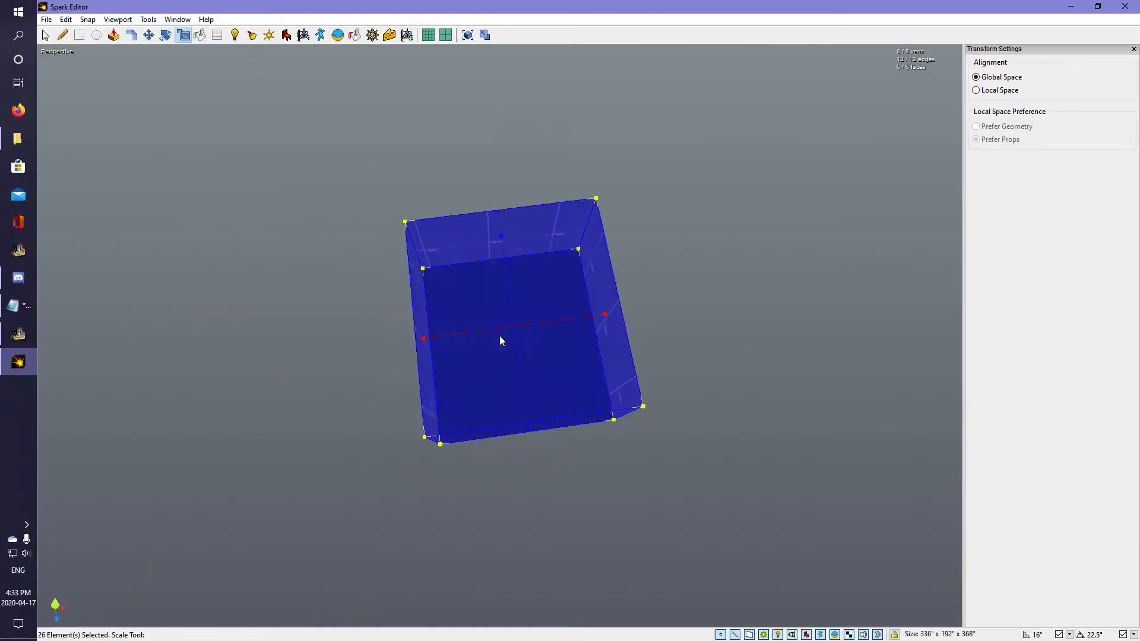
left_click_drag(601, 319, 733, 288)
left_click_drag(432, 338, 354, 348)
left_click_drag(535, 233, 502, 127)
key("space")
left_click(792, 212)
Draw a doorway rectangle on one room wall, starting from the floor edge.
middle_click_drag(792, 213, 792, 212)
key("w")
middle_click_drag(497, 335, 497, 335)
left_click(79, 34)
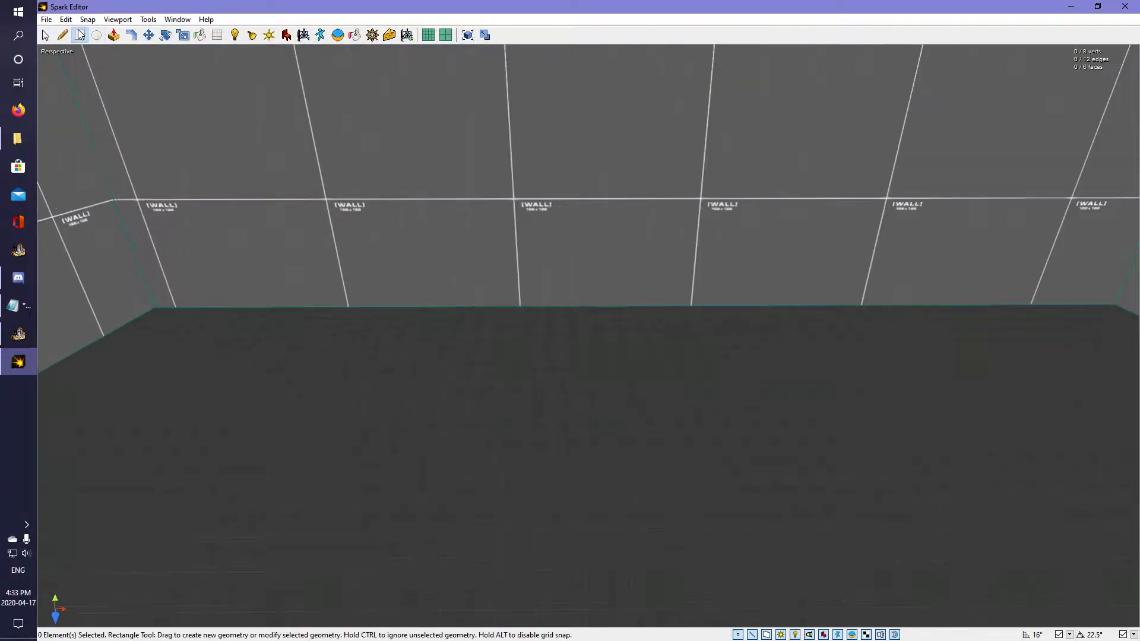
middle_click_drag(475, 288, 546, 361)
left_click_drag(480, 377, 668, 270)
middle_click_drag(667, 270, 577, 345)
key("w")
key("Escape")
key("w")
key("w")
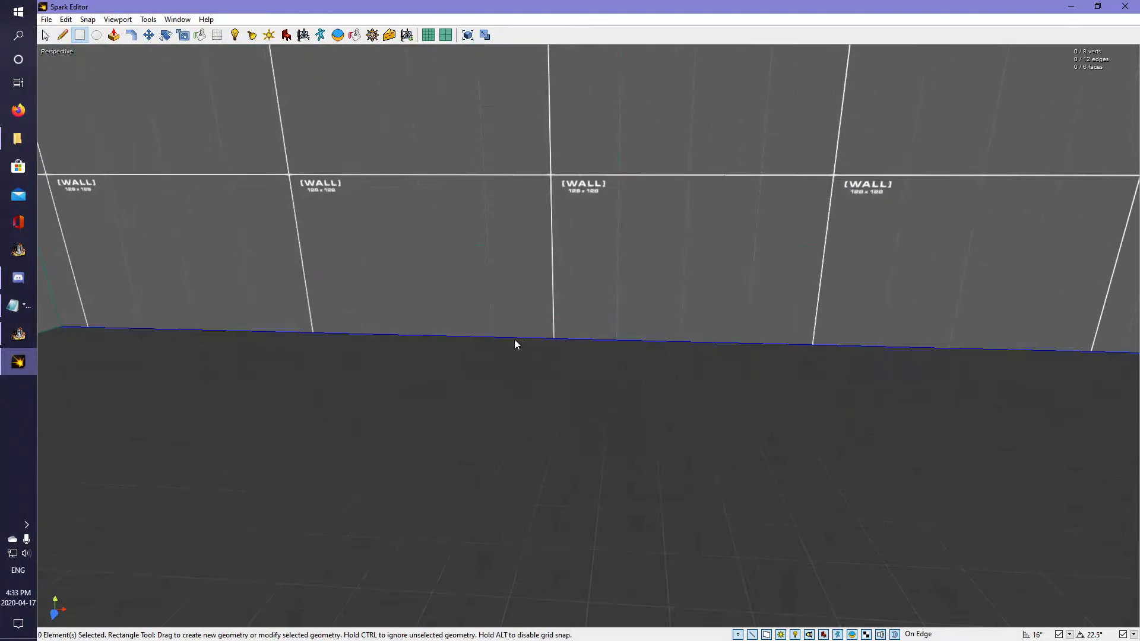
left_click_drag(493, 337, 520, 318)
middle_click_drag(520, 318, 520, 297)
key("s")
left_click_drag(519, 318, 765, 243)
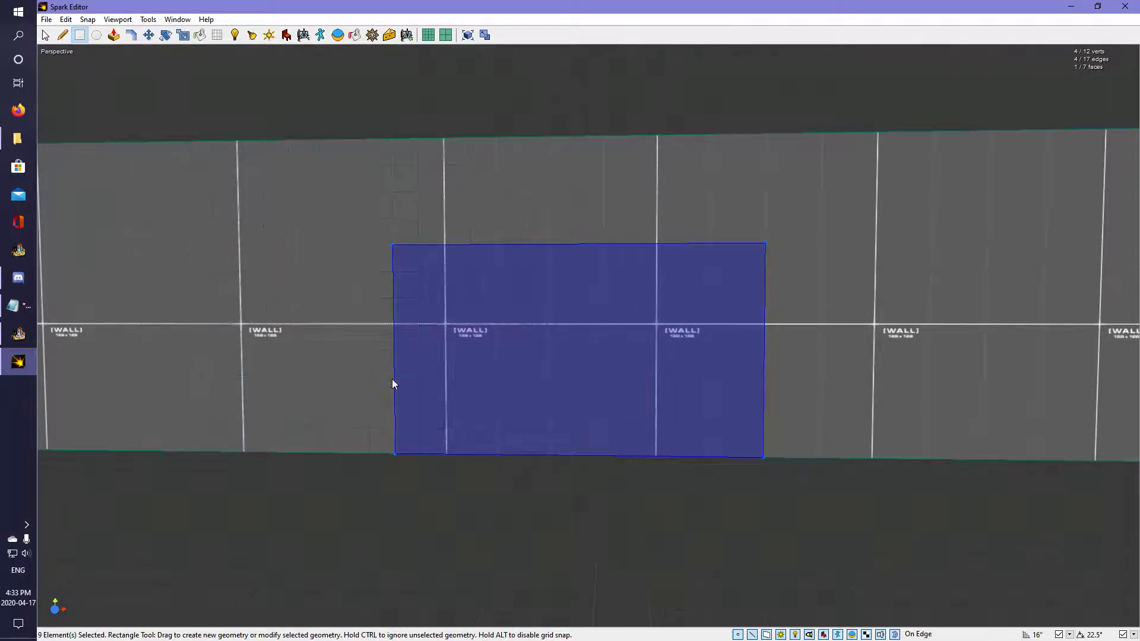
Extrude the doorway rectangle outward about 208 inches to form a corridor from the room.
key("e")
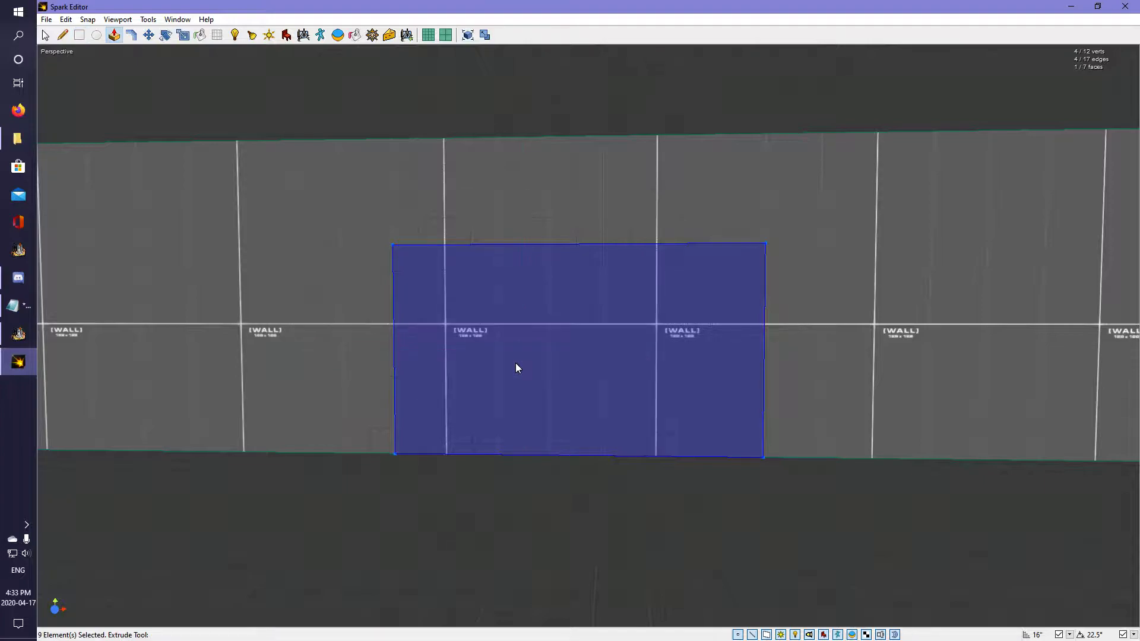
middle_click_drag(483, 363, 541, 306)
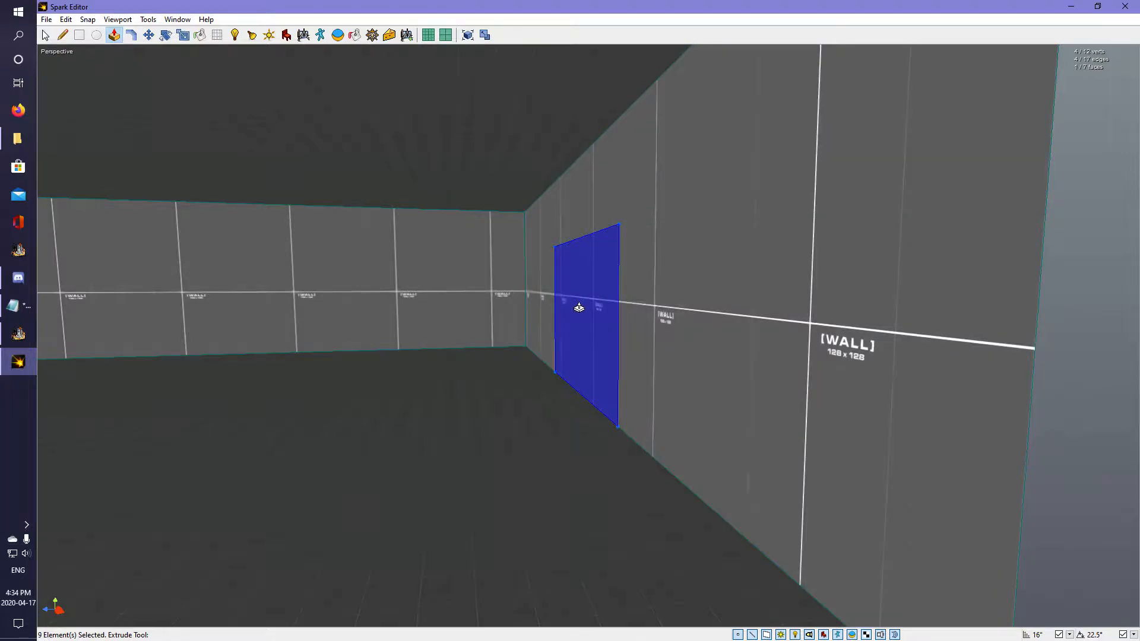
left_click(579, 307)
middle_click_drag(656, 313, 512, 308)
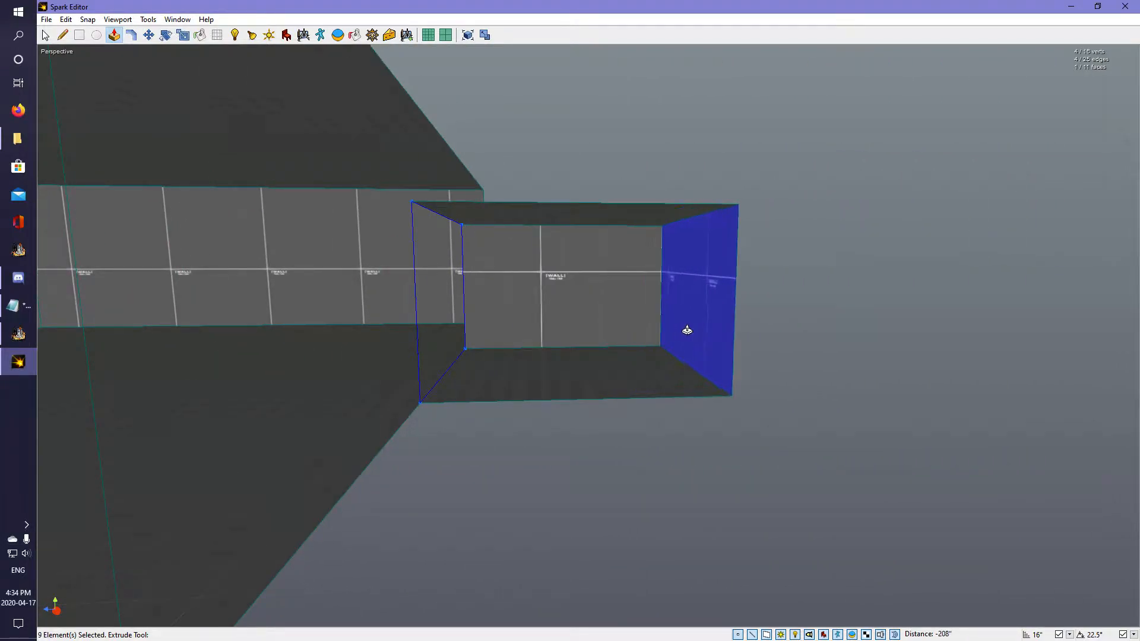
left_click(668, 355)
middle_click_drag(667, 355, 511, 403)
Extrude the corridor's end and a side wall outward to form a second, L-shaped room.
left_click(489, 344)
left_click(781, 319)
left_click(702, 261)
middle_click_drag(701, 264, 504, 282)
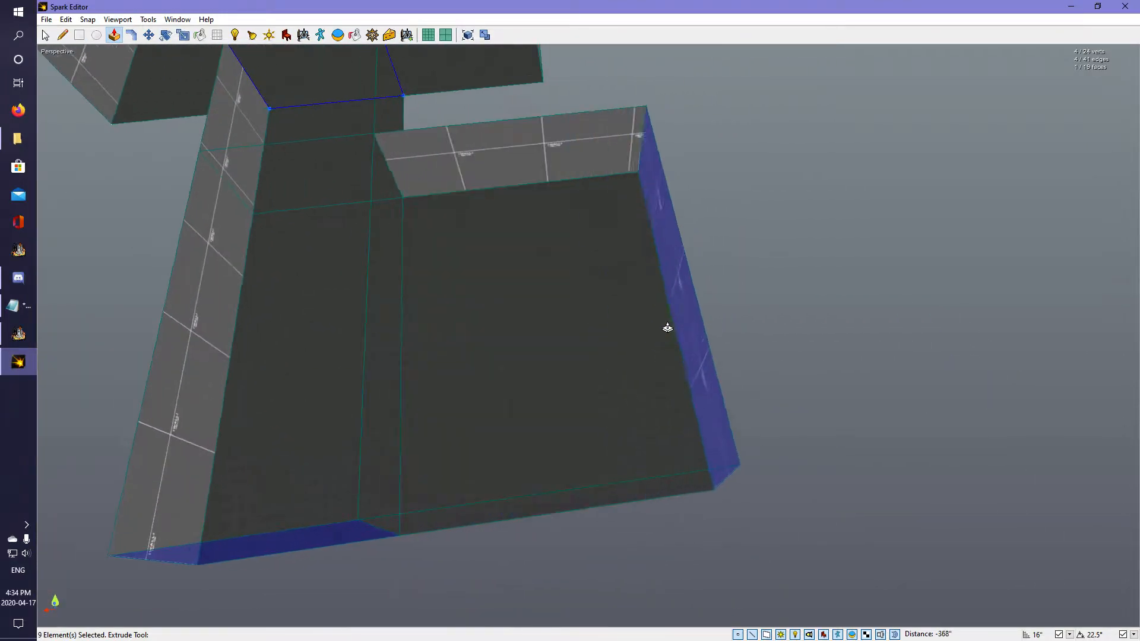
left_click(813, 306)
middle_click_drag(812, 308, 587, 334)
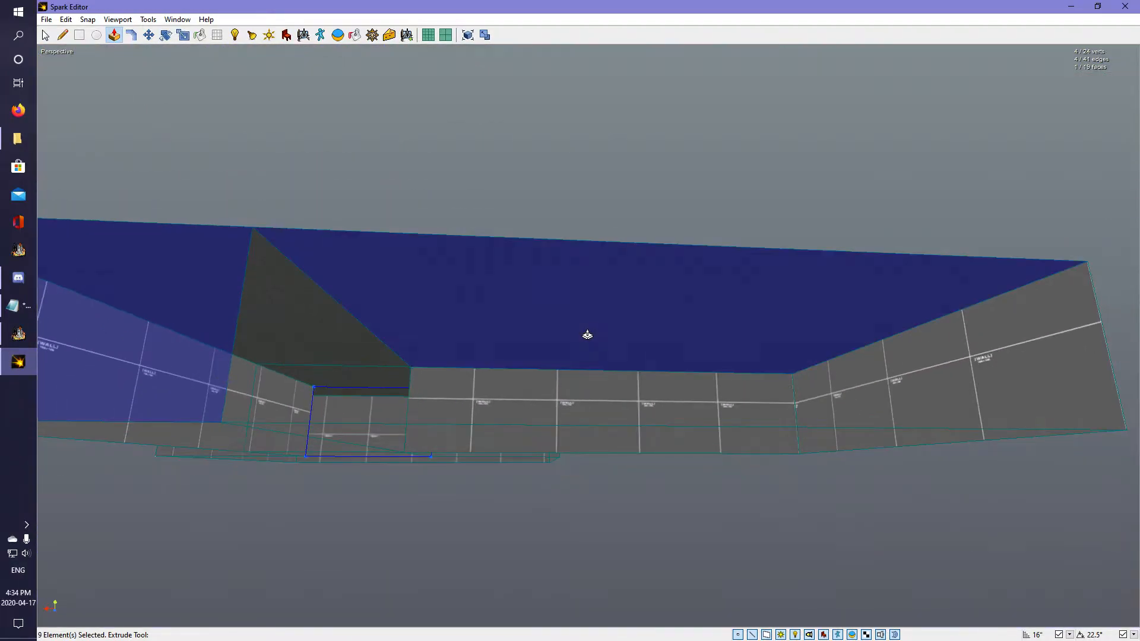
Extrude the ceiling of the second room's side section upward and clear the selection.
left_click(587, 335)
left_click(587, 208)
key("space")
left_click(211, 226)
middle_click_drag(211, 226, 65, 231)
middle_click_drag(497, 336, 507, 306)
key("s")
Move a piece of the second room's geometry upward with the Move tool and deselect it.
left_click(148, 35)
left_click(447, 277)
left_click_drag(477, 267, 474, 203)
key("space")
left_click(847, 232)
Extrude the selected ceiling face of the second room upward to make that section taller, and clear the selection.
middle_click_drag(847, 233, 931, 241)
key("w")
mouse_move(498, 336)
middle_mouse_down()
mouse_move(487, 332)
mouse_move(534, 336)
mouse_move(523, 410)
mouse_move(497, 325)
middle_mouse_up()
key("s")
key("w")
key("d")
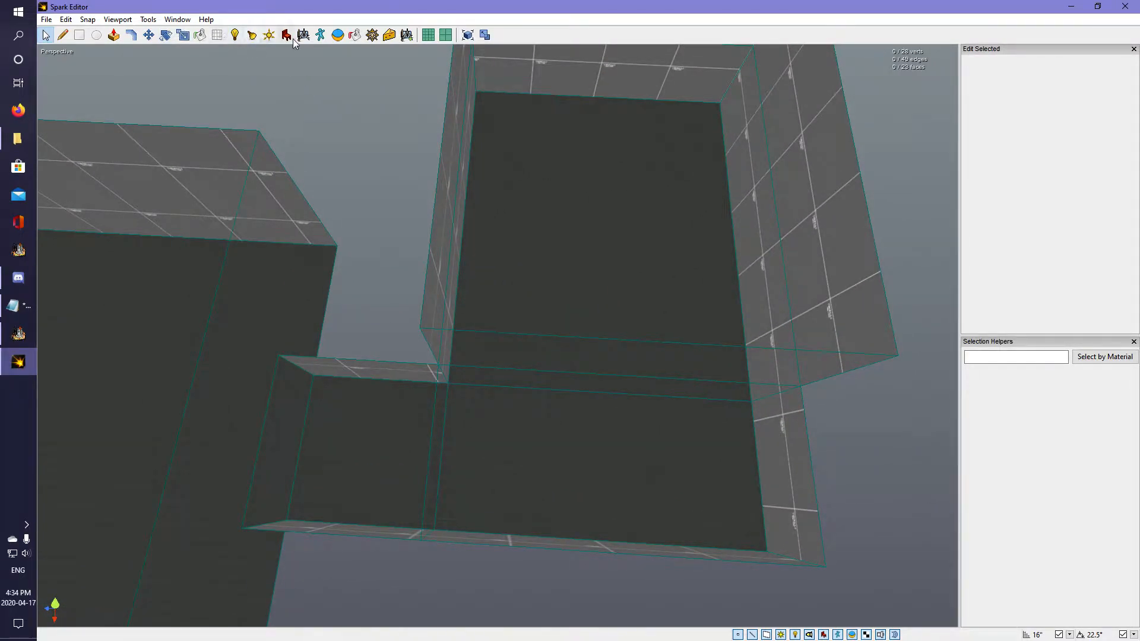
Place a tech_point entity on the floor of each of the two rooms.
left_click(319, 37)
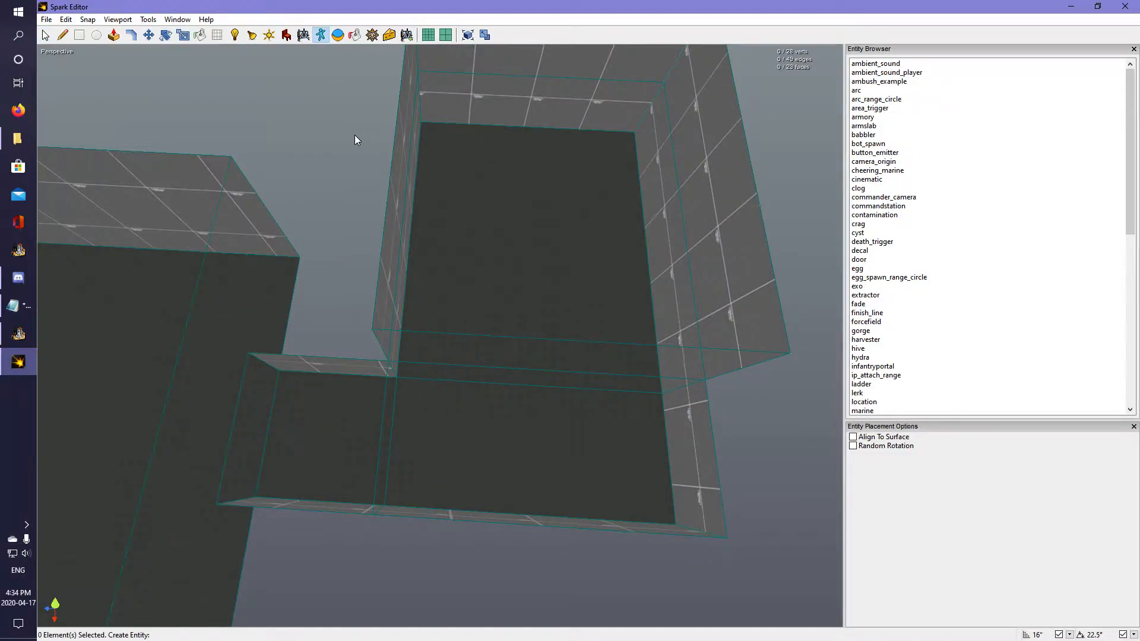
scroll(883, 293, "down", 1)
scroll(886, 291, "down", 1)
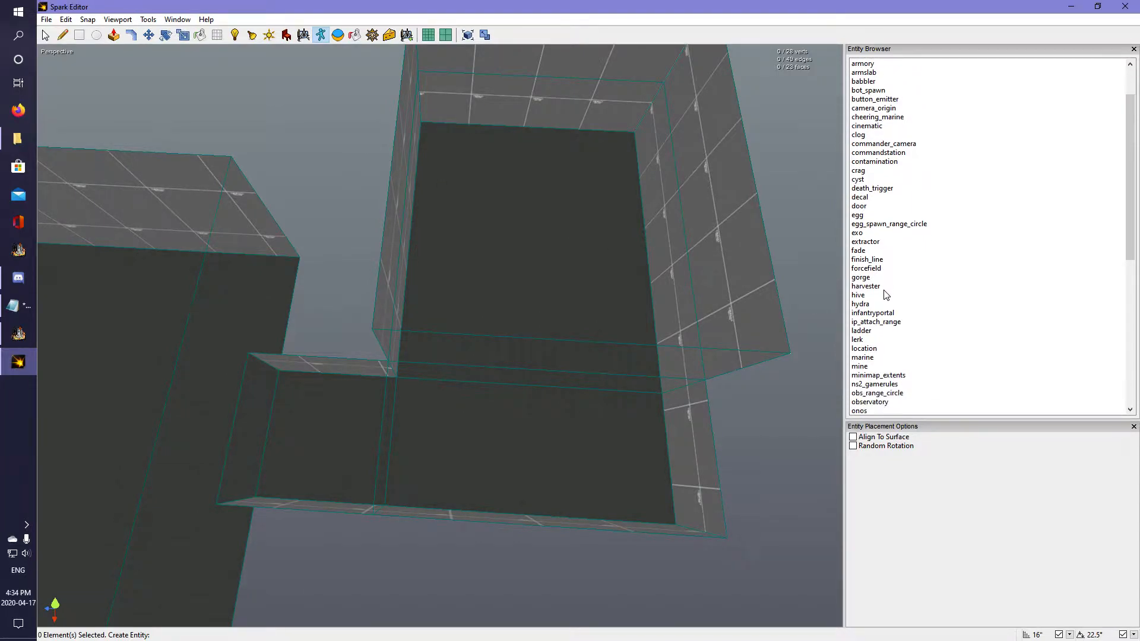
scroll(888, 308, "down", 2)
scroll(890, 308, "down", 2)
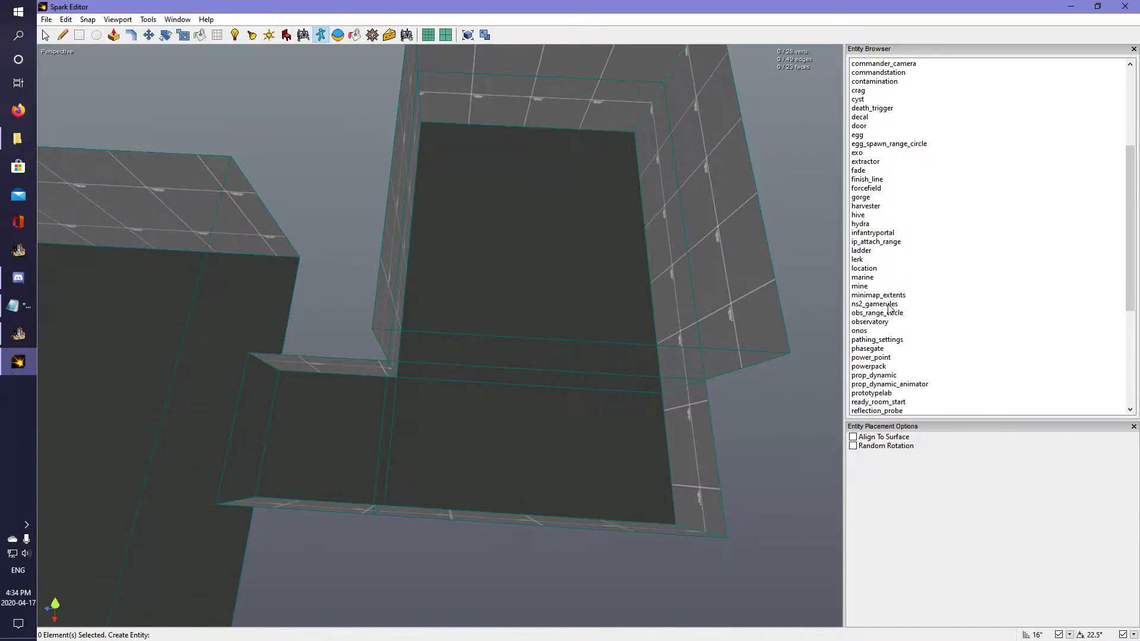
scroll(890, 300, "down", 1)
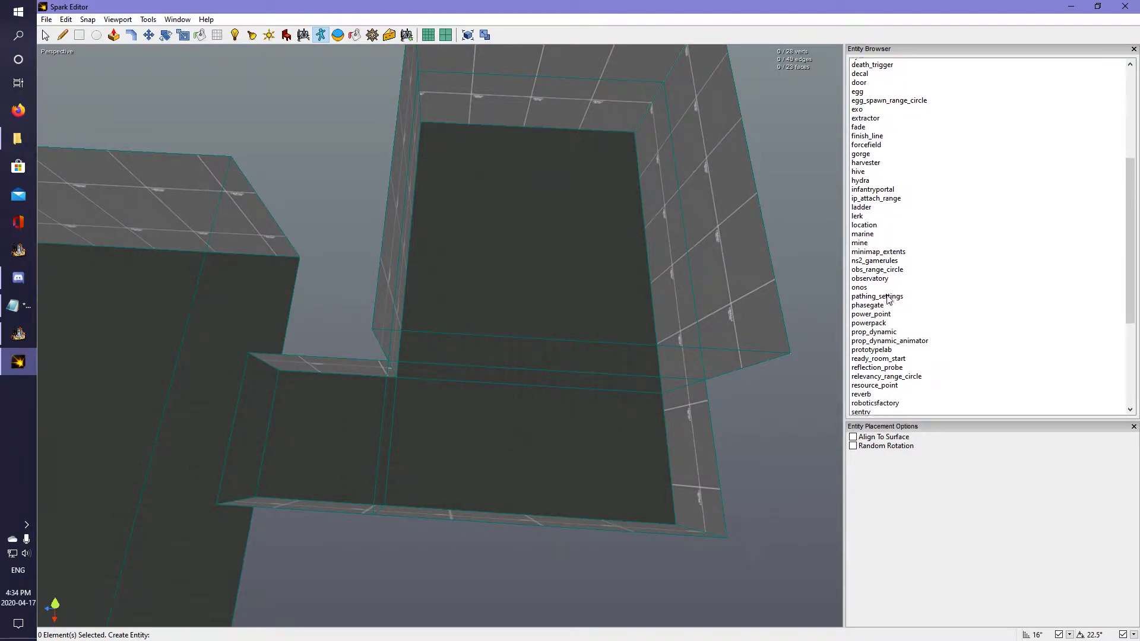
scroll(898, 312, "down", 1)
scroll(888, 346, "down", 5)
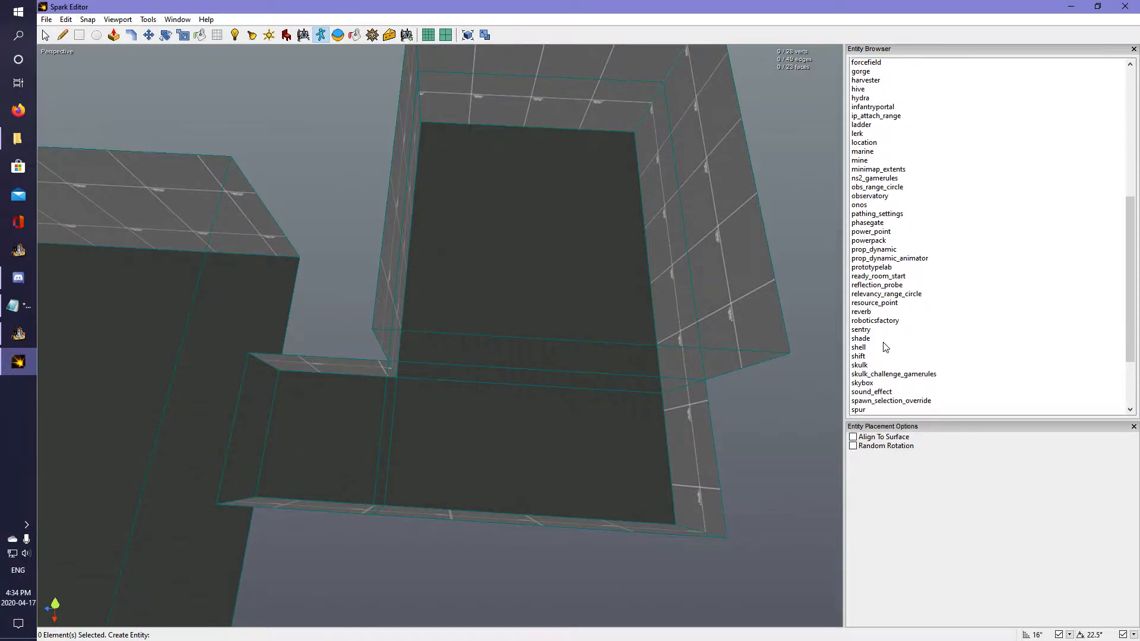
scroll(888, 345, "down", 1)
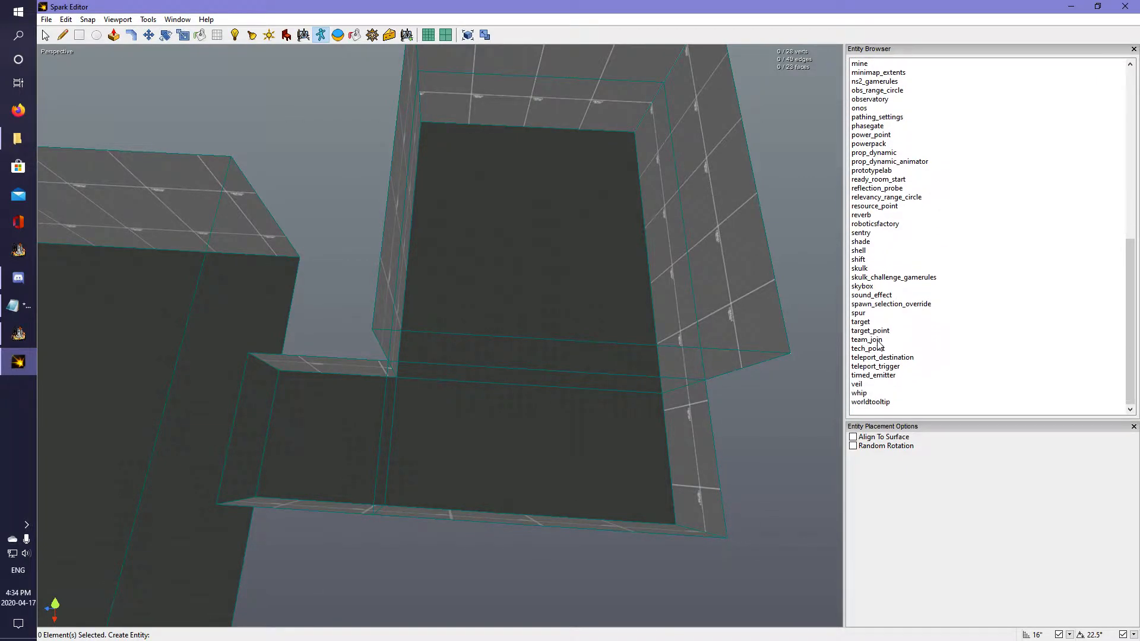
left_click(869, 349)
left_click(524, 176)
scroll(432, 343, "down", 5)
left_click(301, 394)
right_click_drag(301, 393, 447, 334)
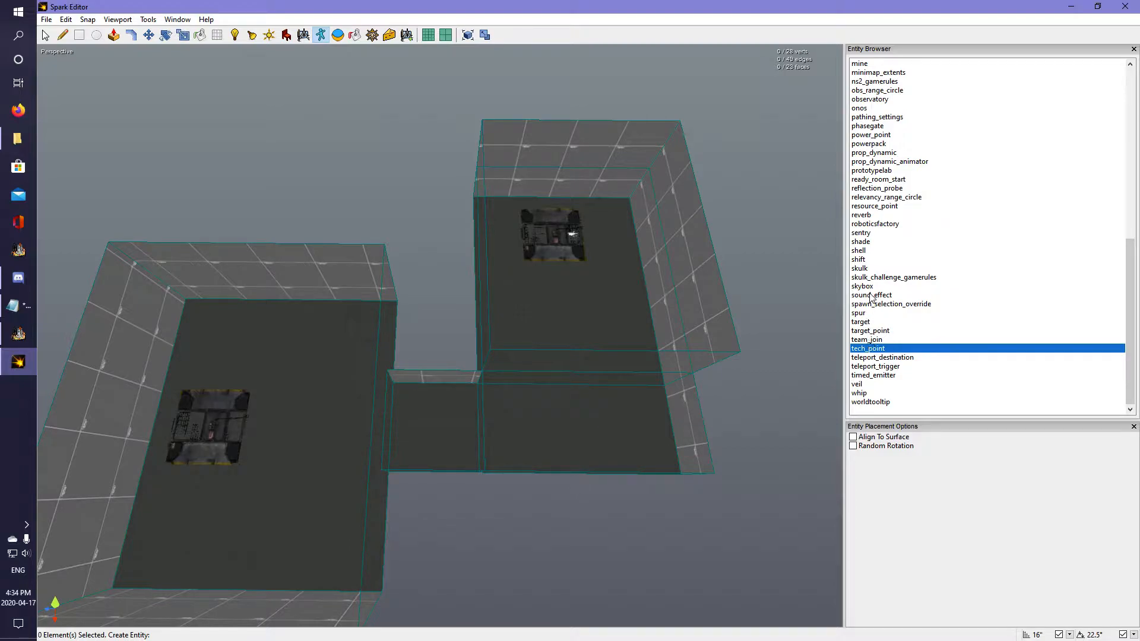
Place a resource_point entity on each room's floor near its tech point.
scroll(872, 276, "up", 1)
scroll(887, 276, "up", 2)
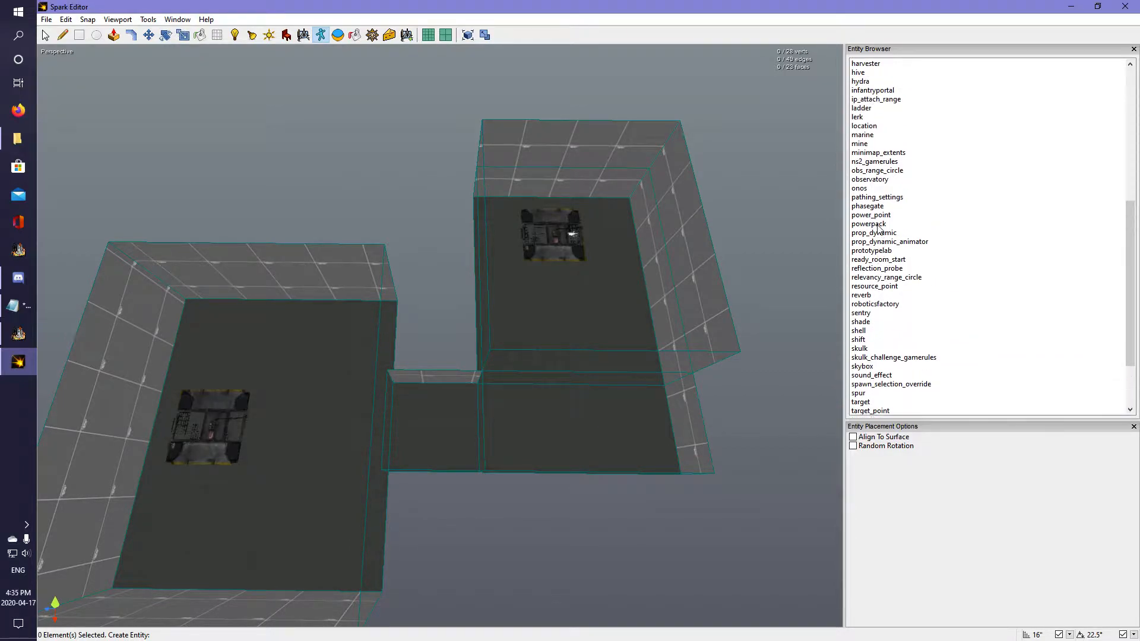
scroll(884, 143, "up", 3)
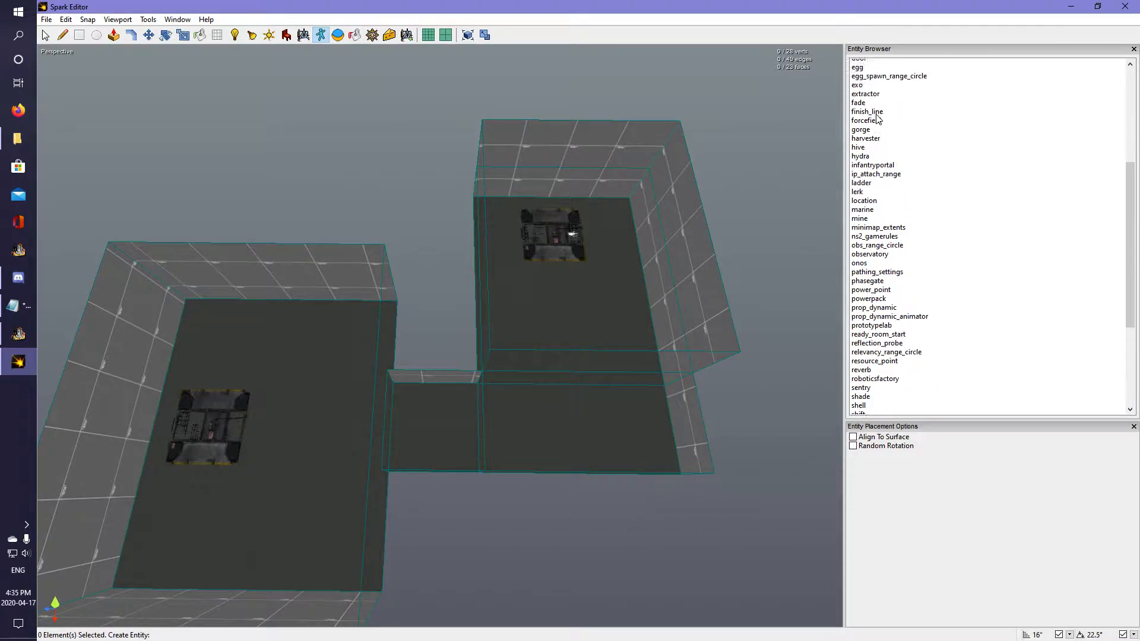
scroll(891, 202, "down", 2)
scroll(890, 203, "down", 1)
left_click(887, 288)
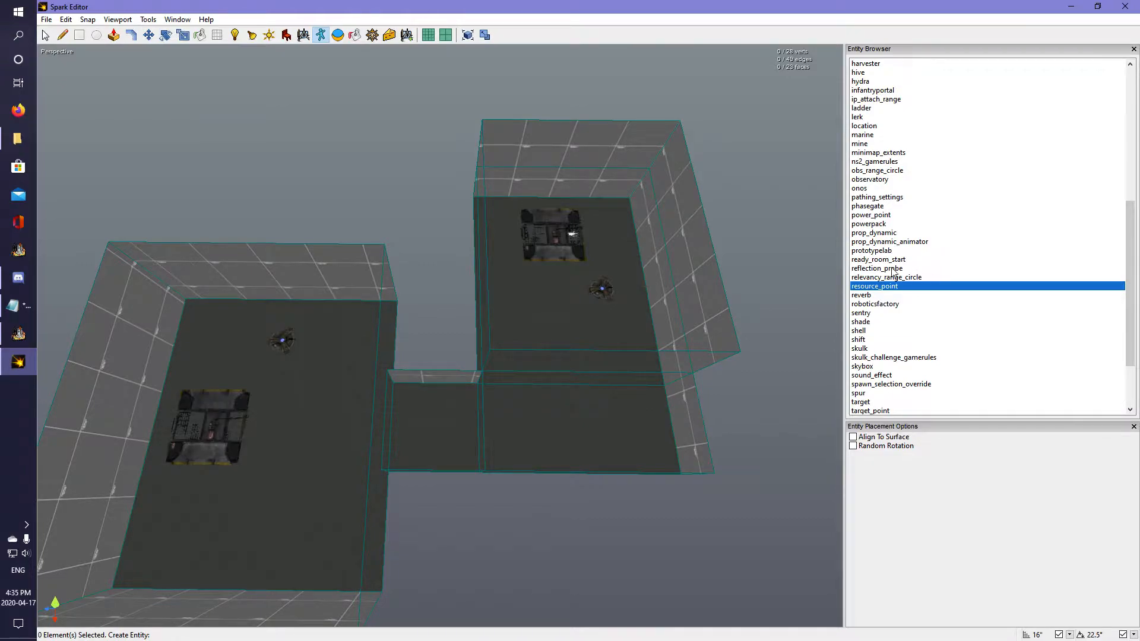
Place a power_point entity on the floor of each room and return to the Select tool.
scroll(900, 294, "down", 3)
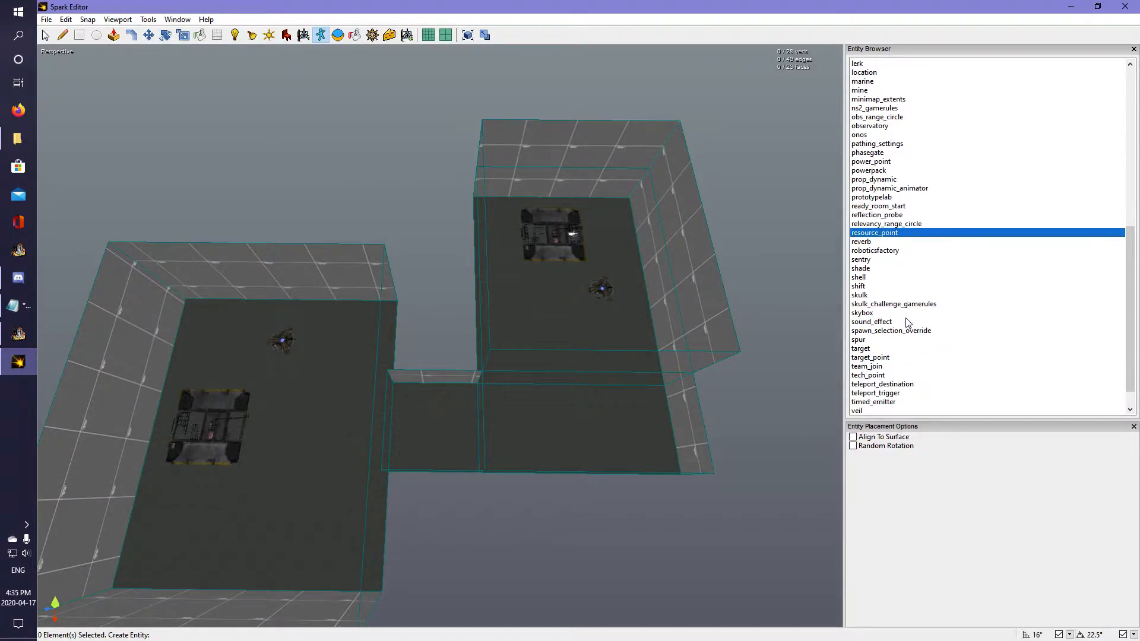
scroll(887, 308, "up", 2)
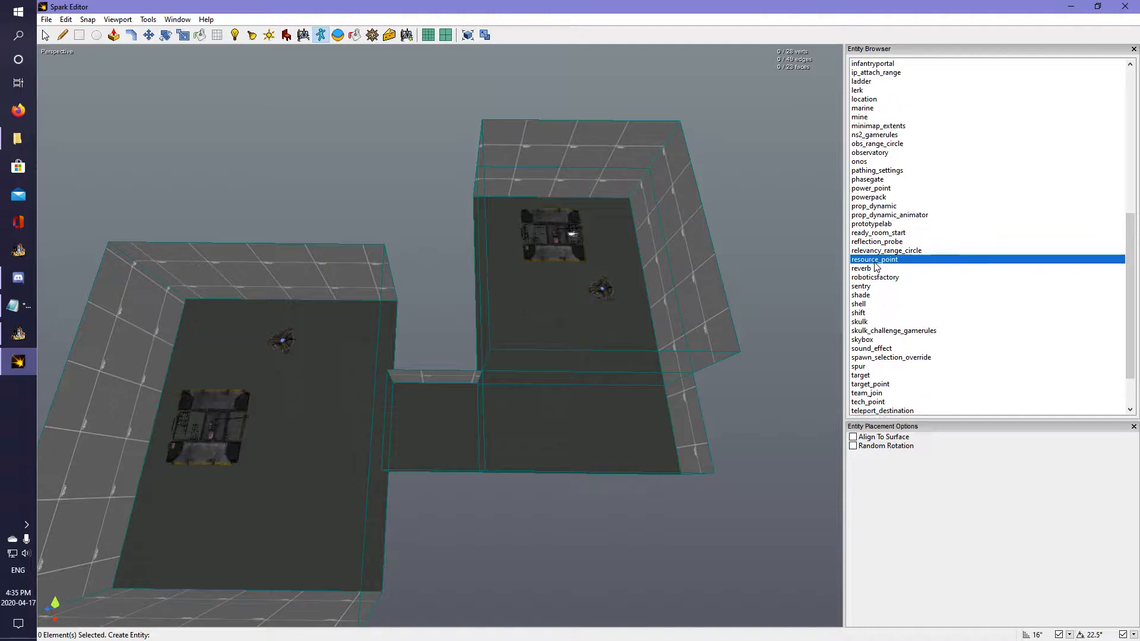
left_click(870, 186)
right_click_drag(632, 279, 439, 279)
right_click_drag(440, 326, 558, 335)
left_click(440, 347)
left_click(436, 348)
mouse_move(437, 348)
right_mouse_down()
mouse_move(451, 356)
mouse_move(437, 348)
right_mouse_up()
key("space")
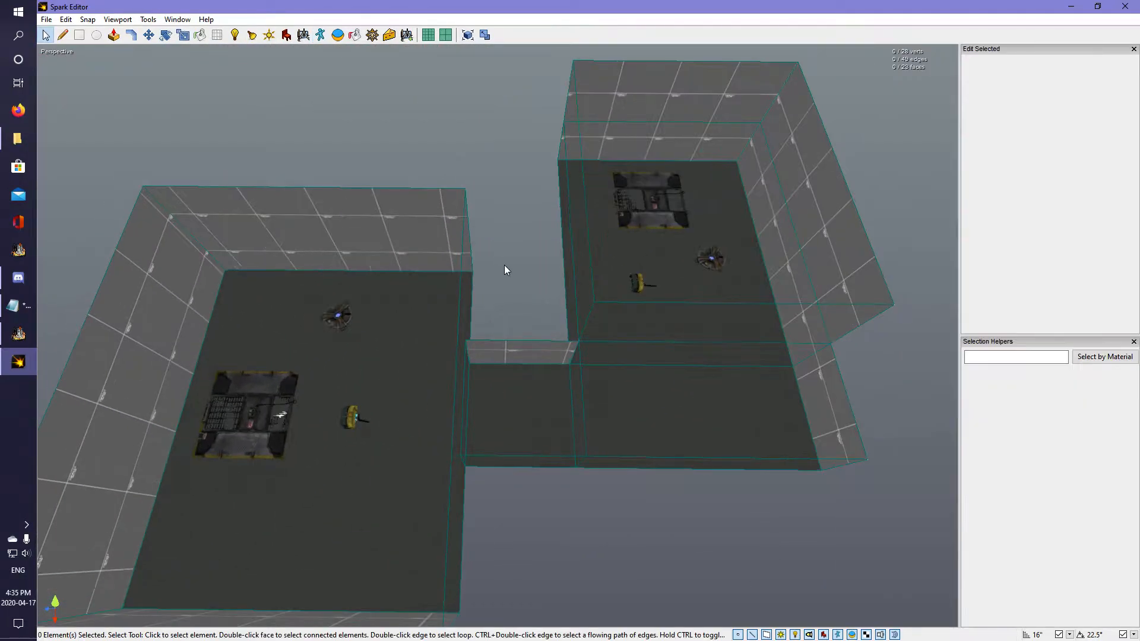
Place a location entity on the second room's floor between the tech point and power point, and activate the Scale tool.
middle_click_drag(503, 270, 498, 341)
right_click_drag(411, 176, 380, 267)
key("e")
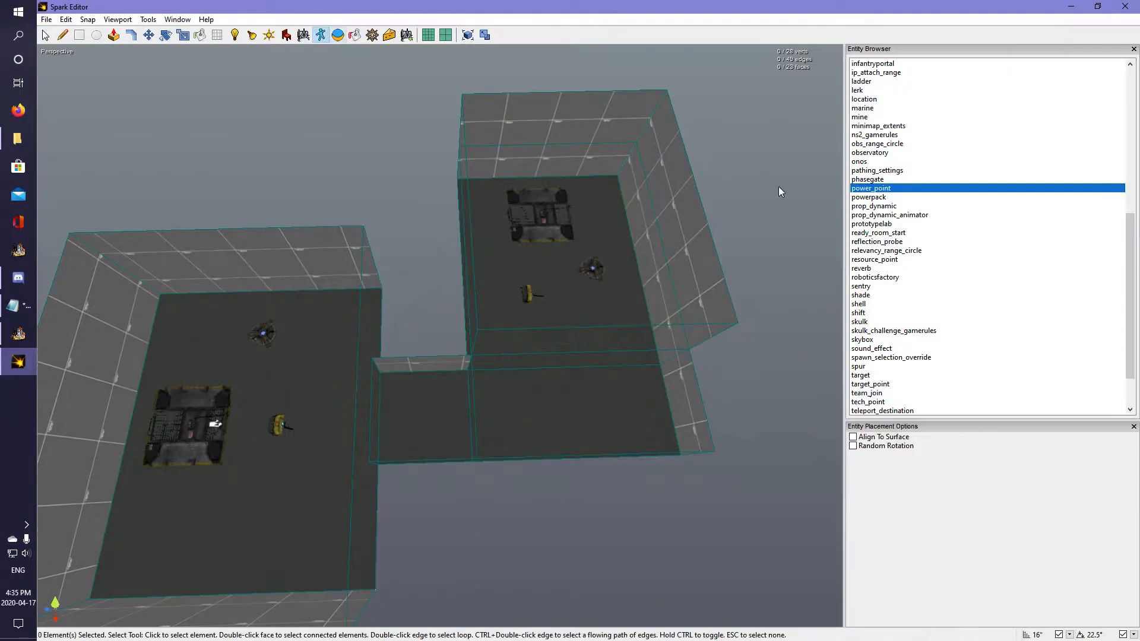
scroll(942, 248, "down", 1)
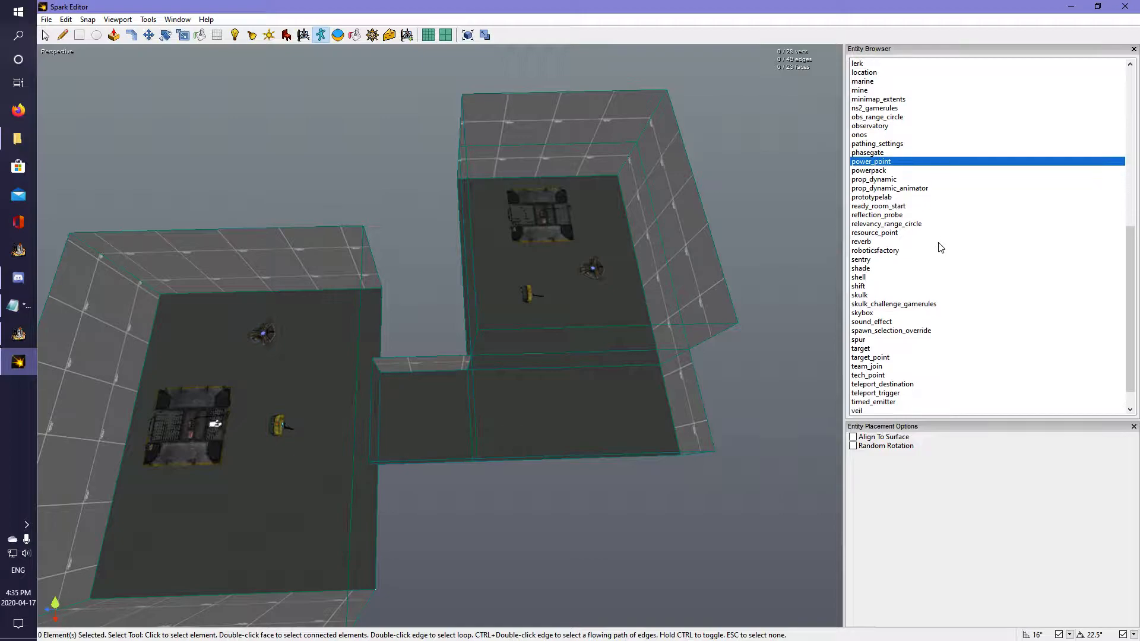
left_click(867, 73)
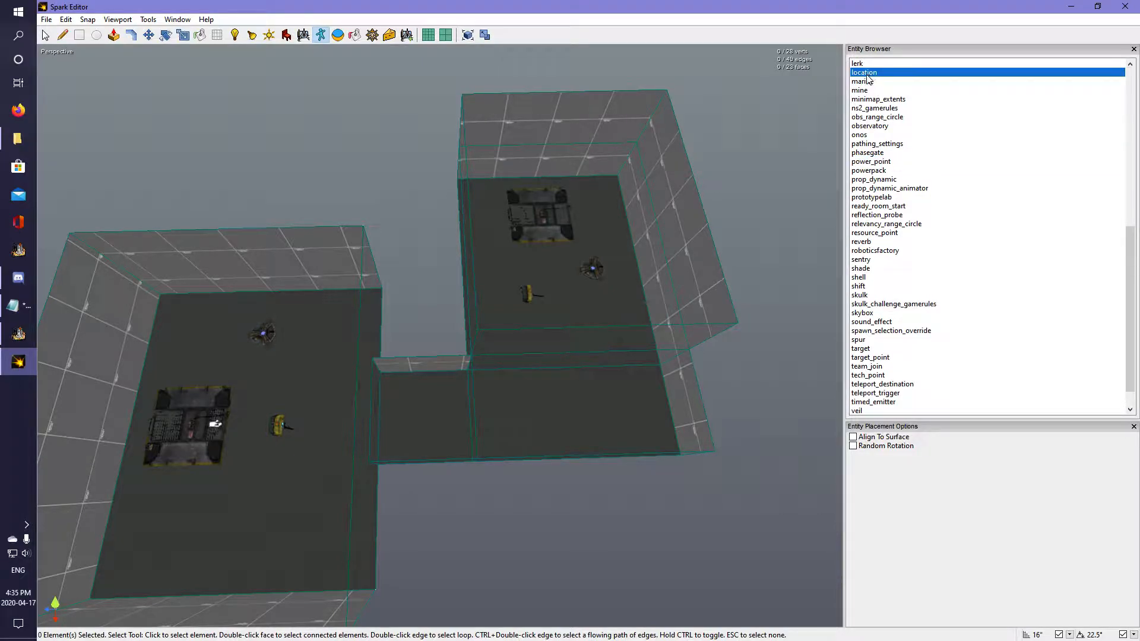
middle_click_drag(605, 259, 641, 267)
key("w")
key("w")
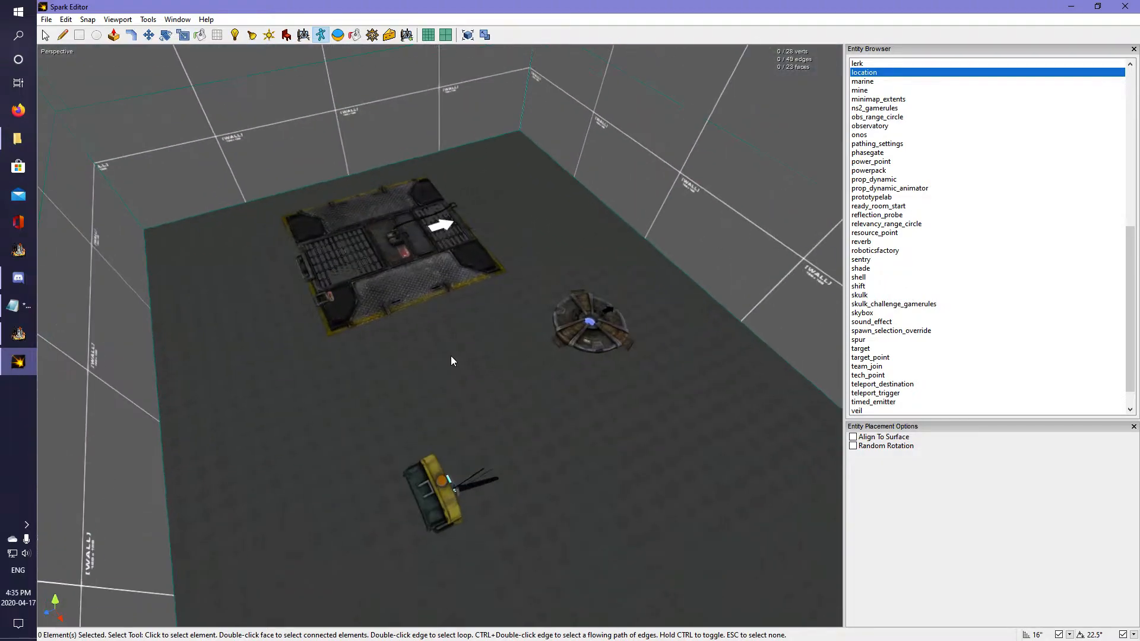
left_click(183, 35)
left_click(515, 348)
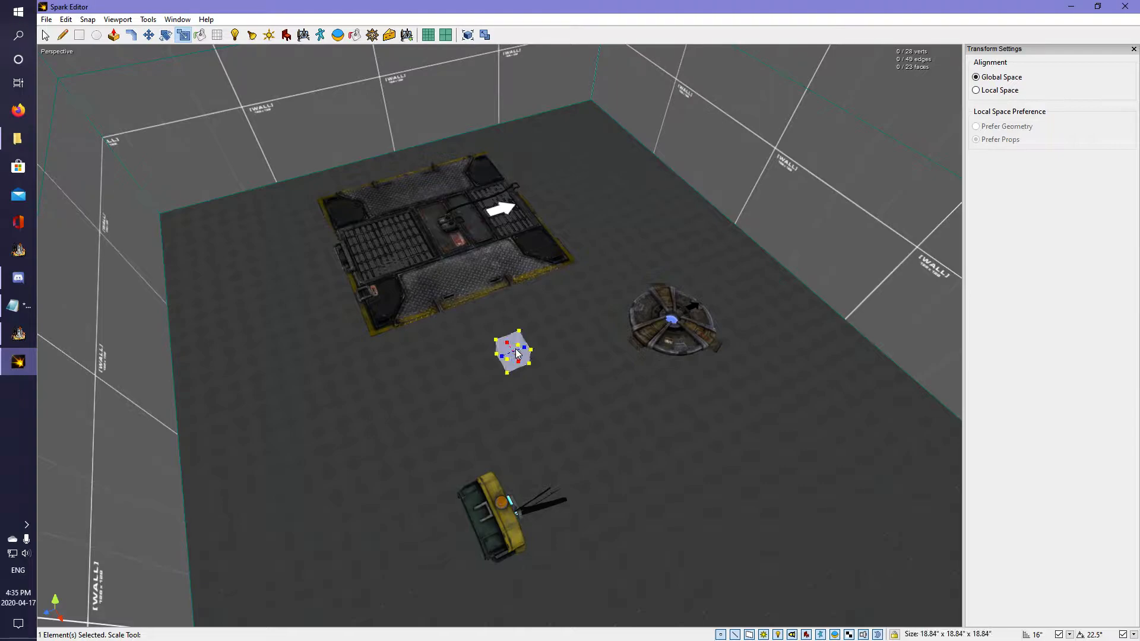
Scale the location volume horizontally to about 880" by 528" so it covers the second room's floor.
left_click_drag(525, 346, 615, 323)
right_click_drag(614, 322, 552, 333)
key("d")
left_click_drag(228, 324, 504, 338)
right_click_drag(505, 339, 386, 317)
key("d")
key("d")
right_click_drag(493, 272, 483, 275)
left_click_drag(300, 298, 676, 328)
key("d")
right_click_drag(675, 328, 433, 327)
left_click_drag(435, 307, 689, 323)
right_click_drag(689, 323, 380, 320)
left_click_drag(346, 293, 517, 288)
right_click_drag(516, 287, 436, 328)
left_click_drag(353, 205, 578, 229)
right_click_drag(577, 229, 483, 362)
Scale the location volume vertically to about 1120" so it encloses the second room's full height, and deselect it.
key("d")
left_click_drag(494, 360, 496, 386)
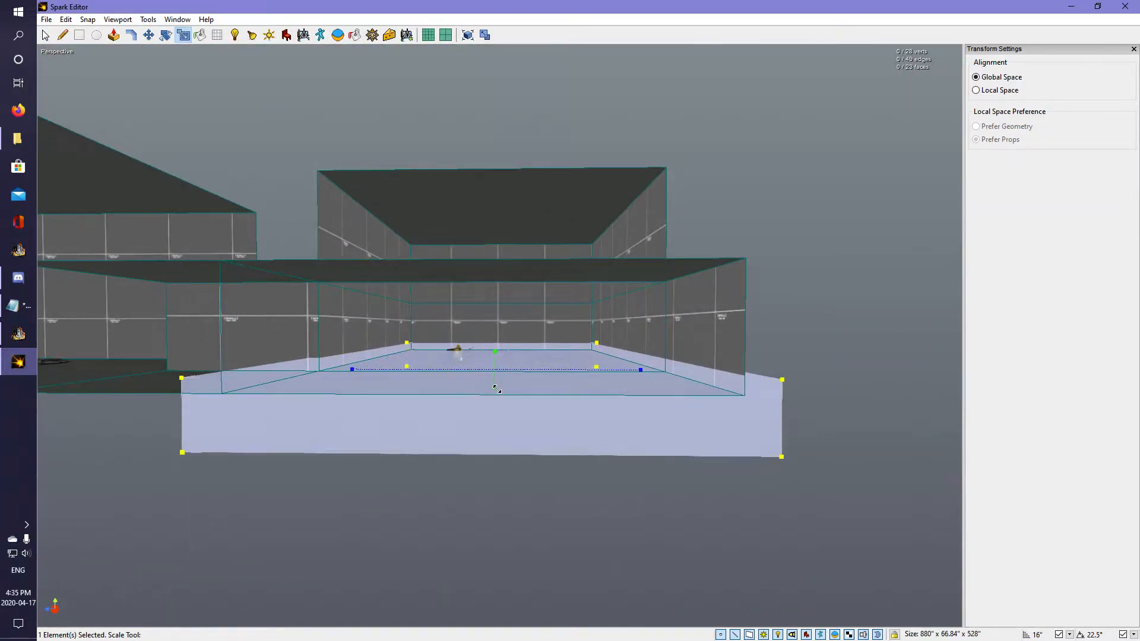
right_click_drag(497, 387, 497, 372)
left_click_drag(500, 388, 500, 67)
key("space")
left_click(675, 272)
Select the second room's location volume and create a second location volume from it on the first room's side.
right_click_drag(675, 271, 551, 323)
key("s")
key("w")
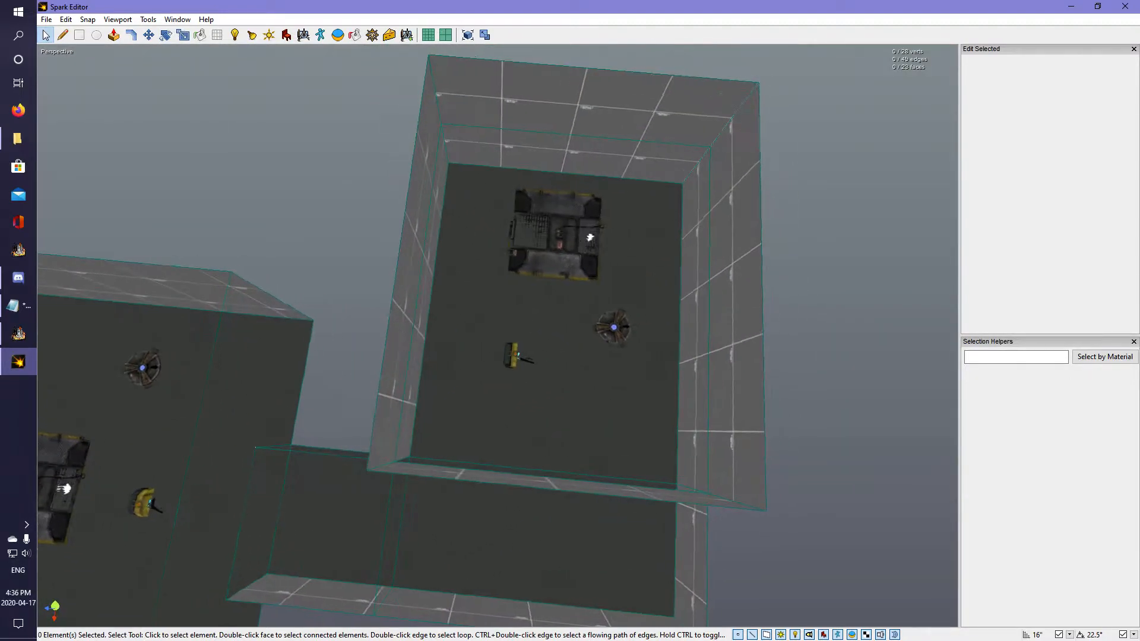
right_click_drag(330, 243, 497, 336)
key("s")
left_click(479, 244)
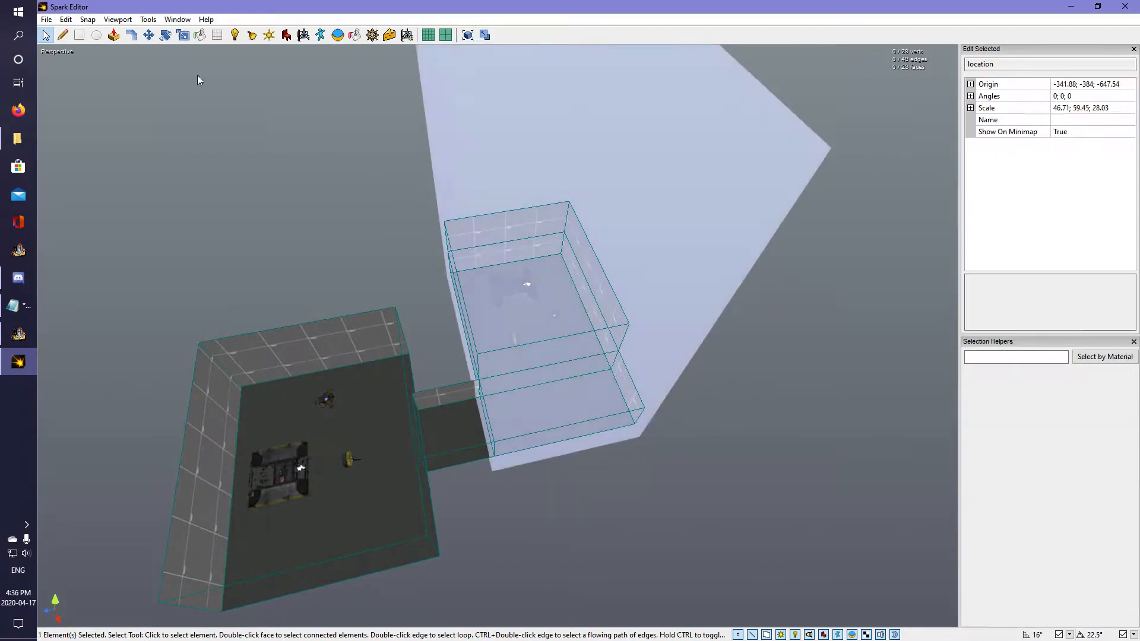
left_click(182, 36)
right_click_drag(511, 193, 498, 336)
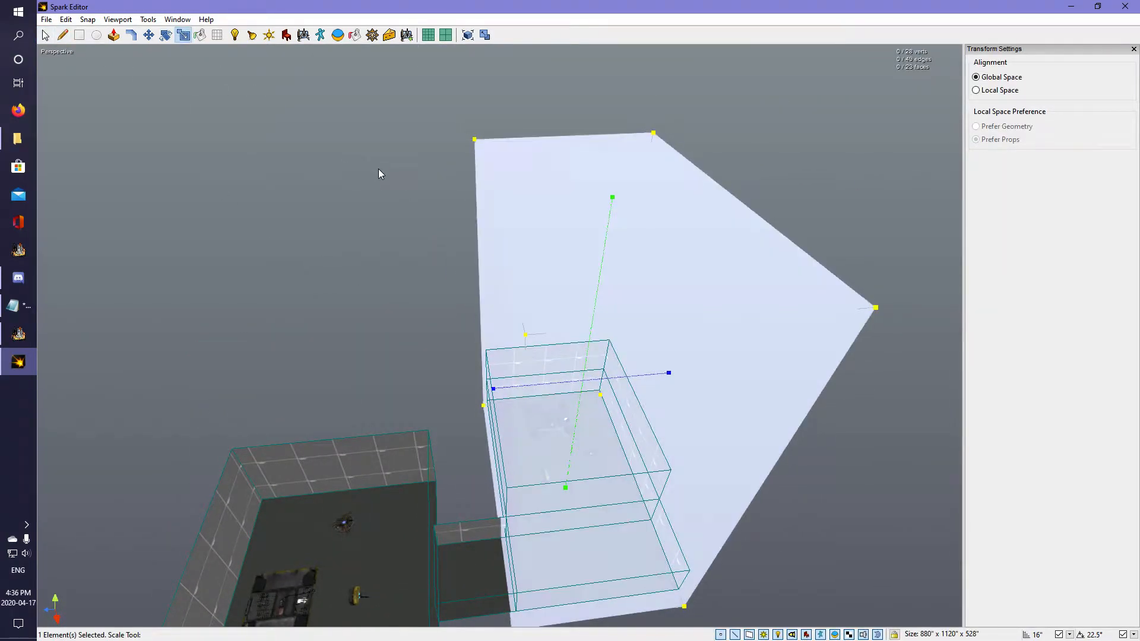
left_click_drag(670, 372, 406, 380)
right_click_drag(406, 380, 497, 335)
Scale the second location volume to about 43.32; 59.45; 45.01 so it covers the first room and corridor, and deselect it.
left_click_drag(498, 336, 462, 336)
right_click_drag(459, 335, 464, 321)
left_click_drag(439, 297, 529, 343)
right_click_drag(530, 343, 474, 183)
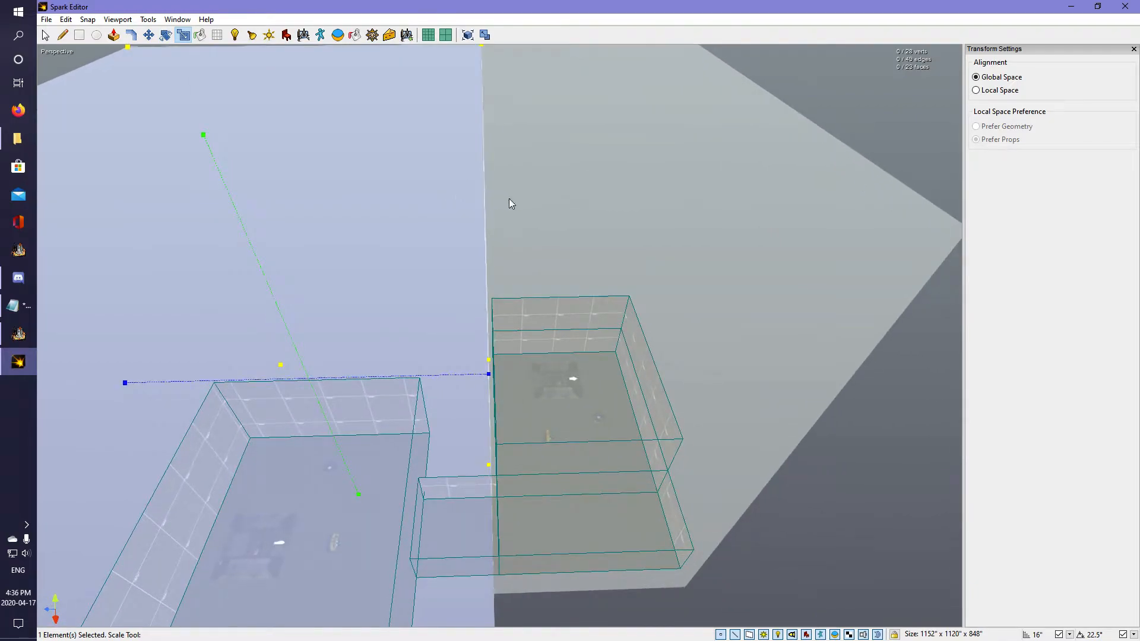
right_click_drag(448, 254, 560, 313)
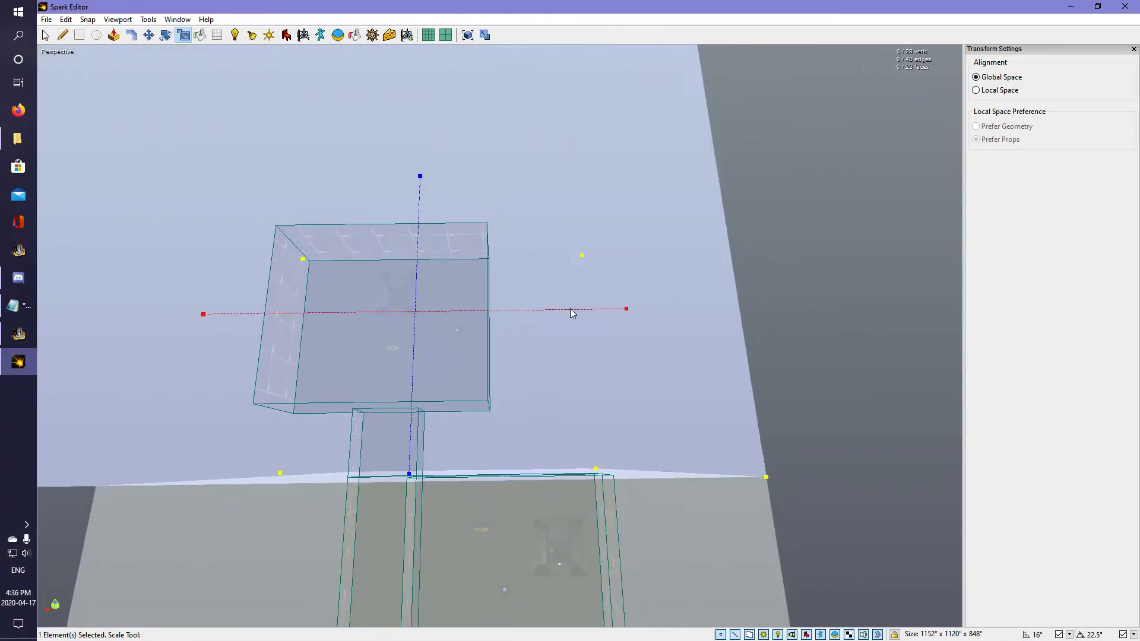
left_click_drag(625, 314, 508, 311)
right_click_drag(503, 410, 677, 395)
key("Escape")
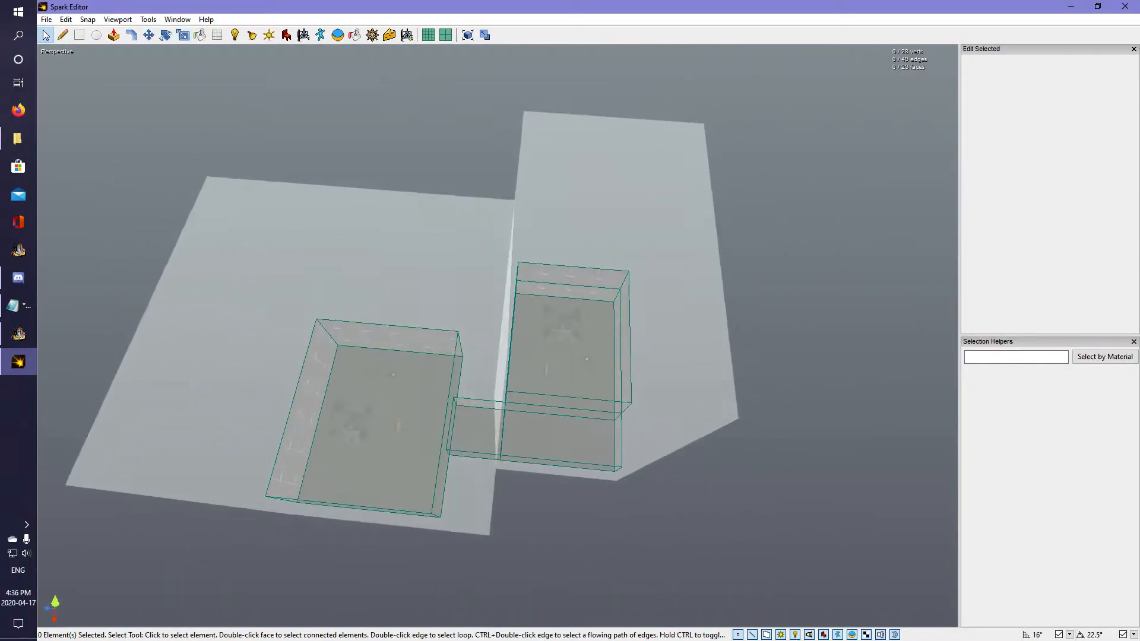
Name the location volume around the second room "Rine".
left_click(578, 244)
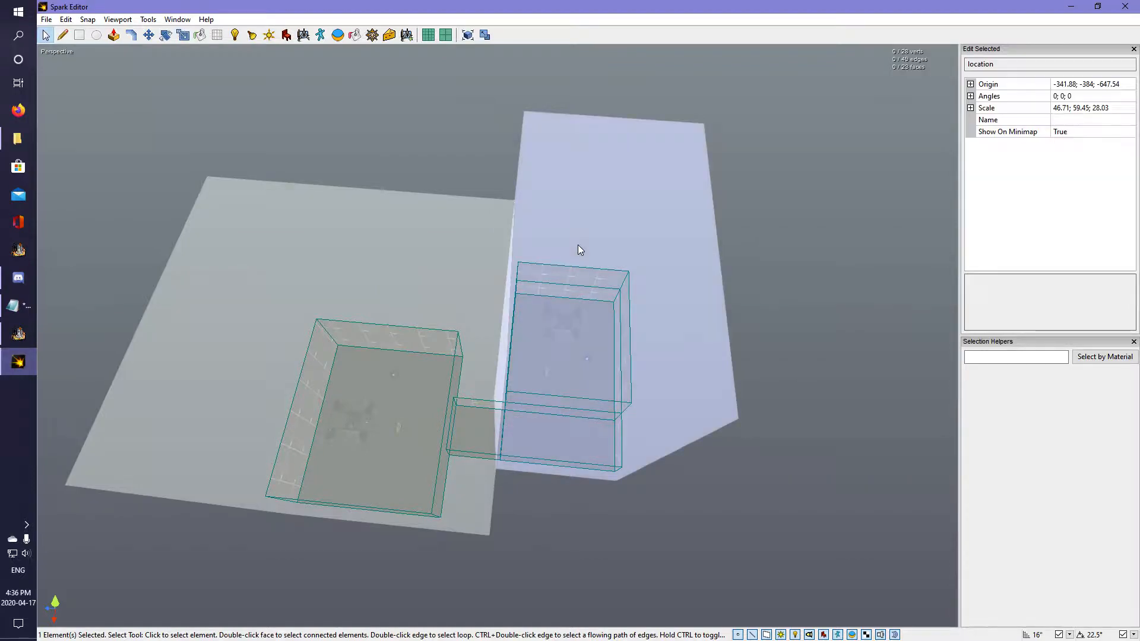
left_click(1064, 121)
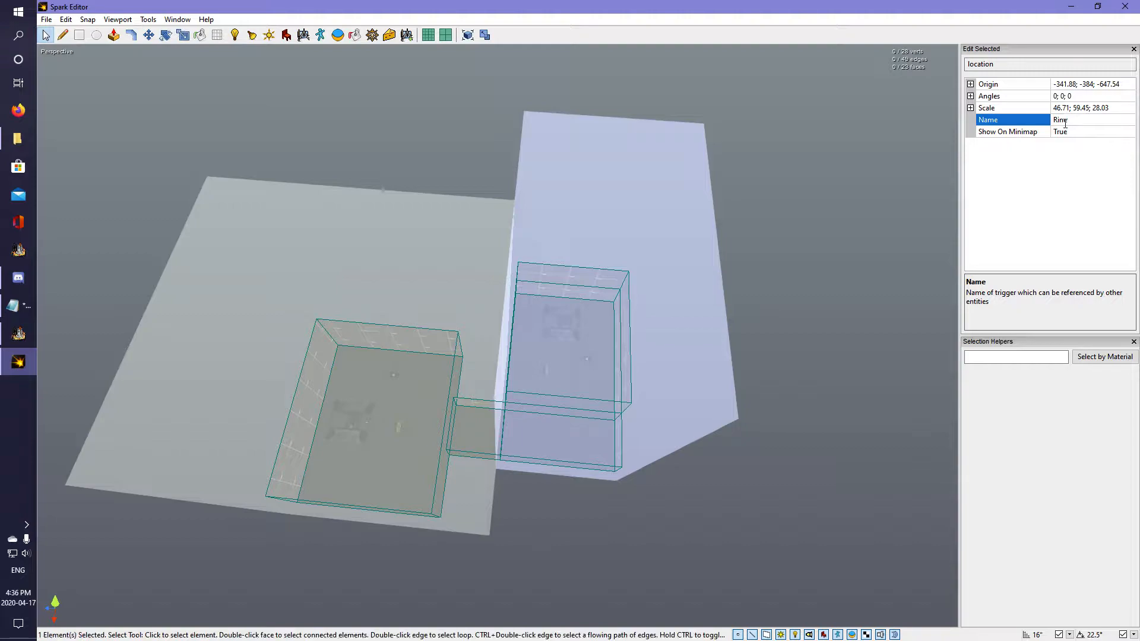
left_click(775, 306)
left_click(641, 251)
left_click(742, 243)
Name the location volume around the first room "Alien" and deselect it.
left_click(404, 252)
left_click(1063, 120)
type("Alien")
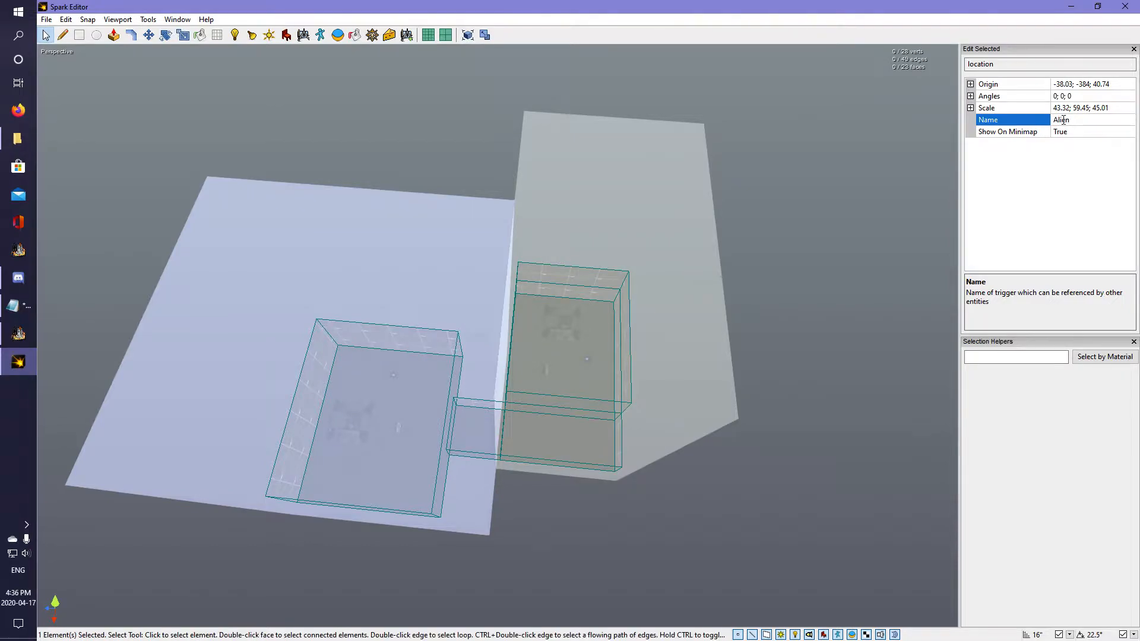
left_click(387, 248)
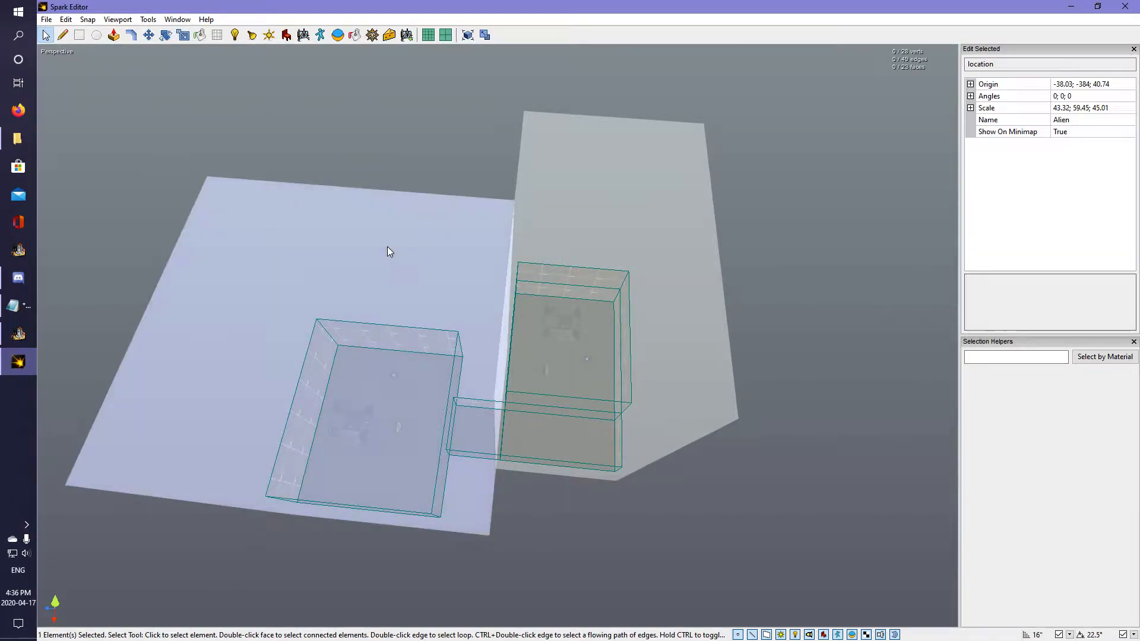
left_click(407, 160)
middle_click_drag(400, 169, 490, 343)
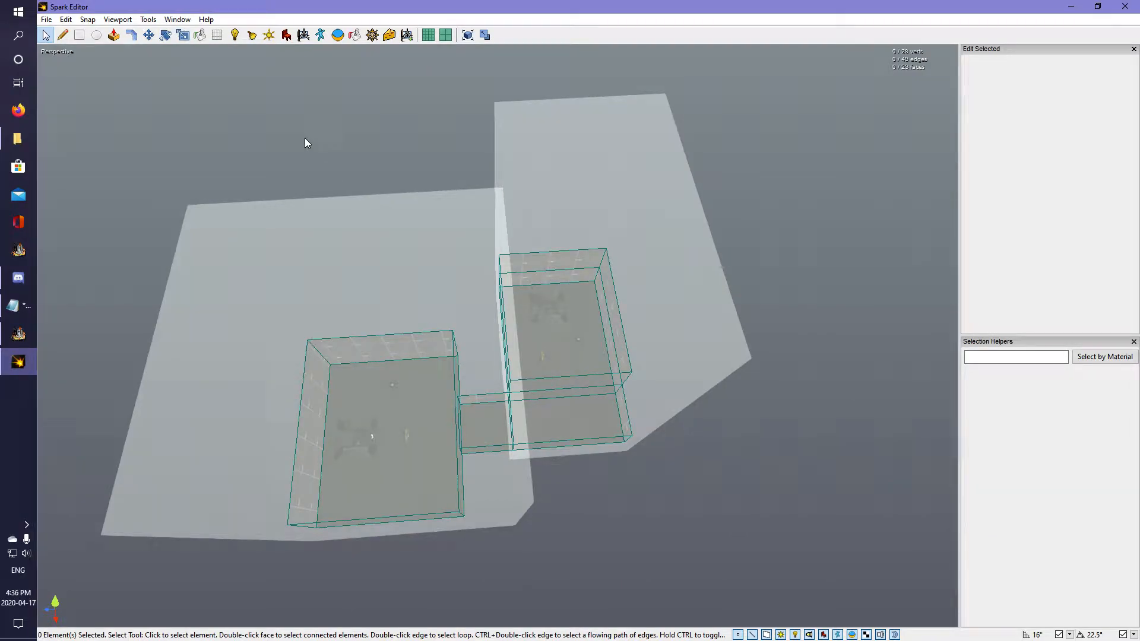
Show the layer list, add a new layer and name it "location".
key("ctrl+l")
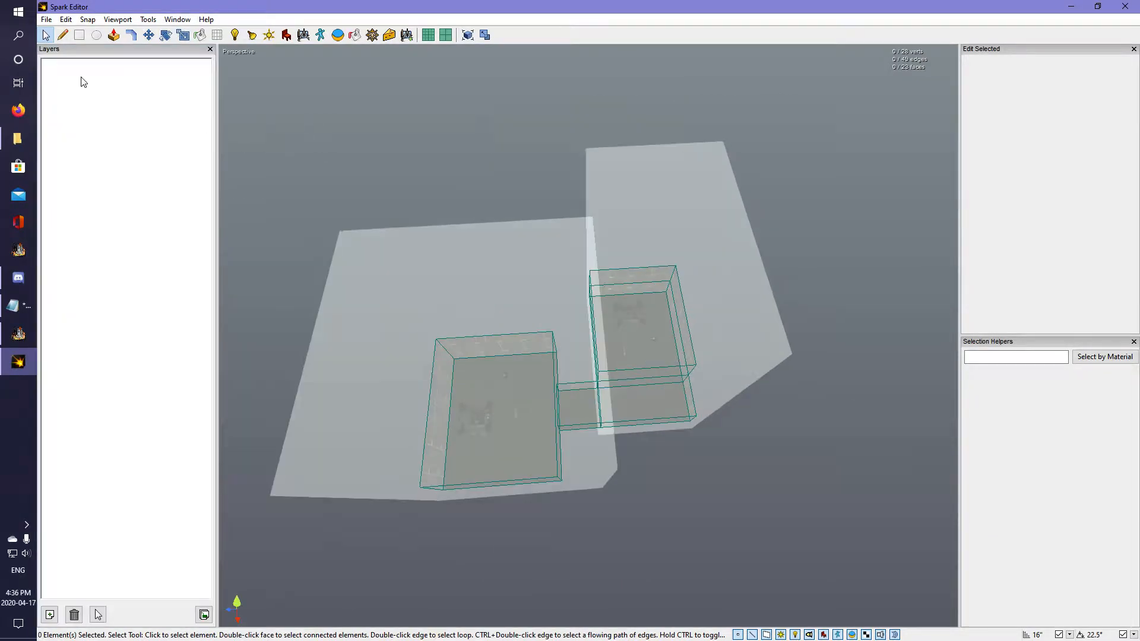
left_click(375, 266)
left_click(304, 251)
left_click(50, 616)
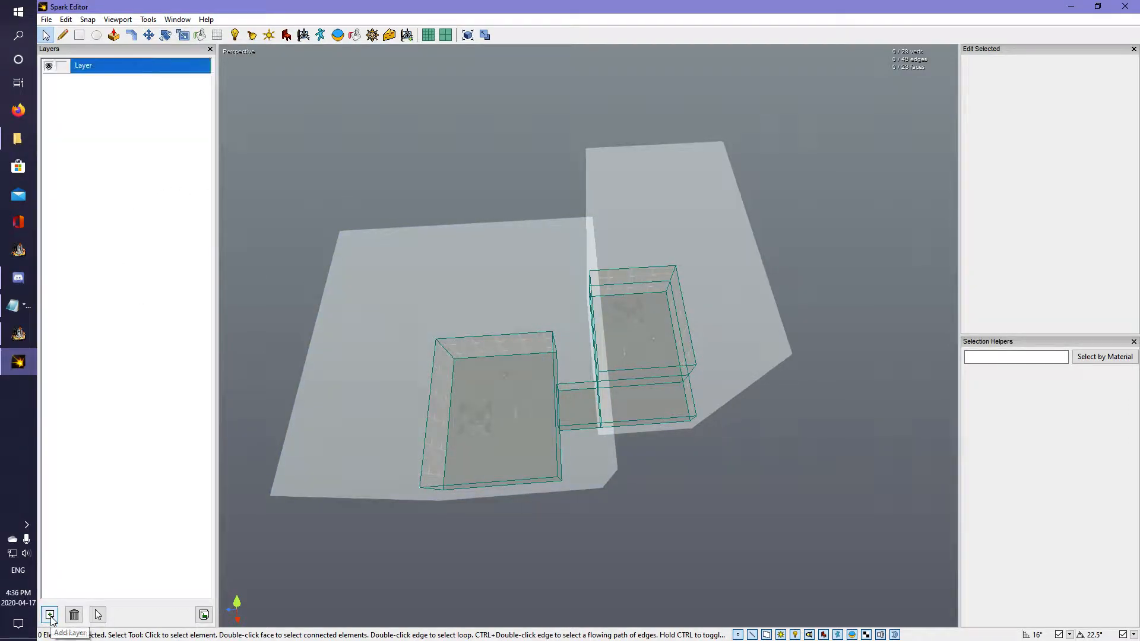
double_click(85, 67)
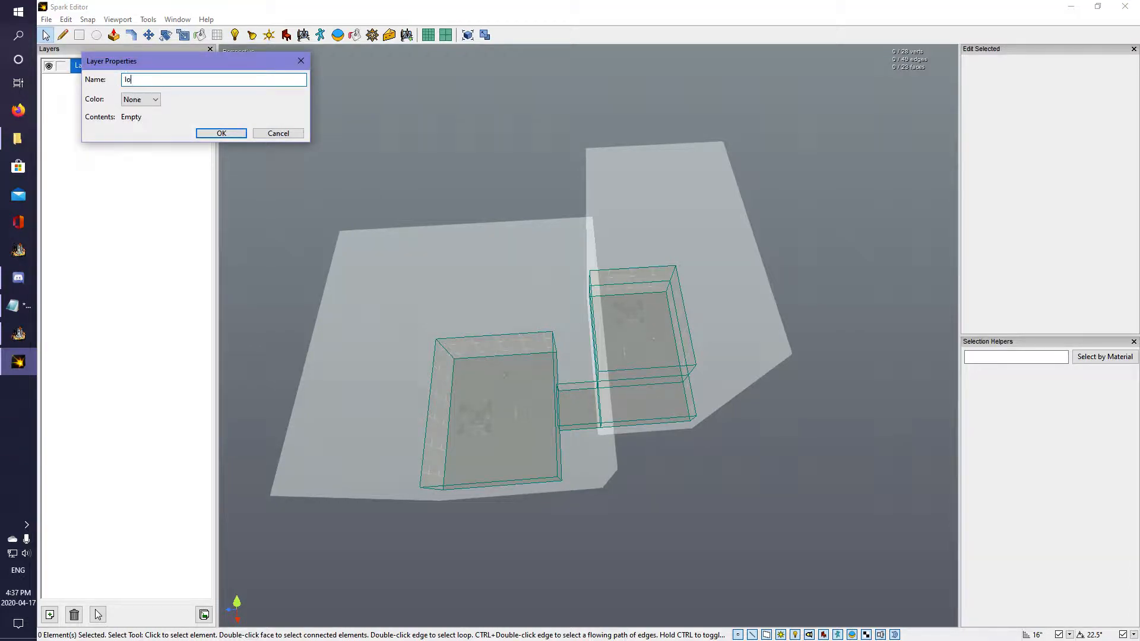
key("Return")
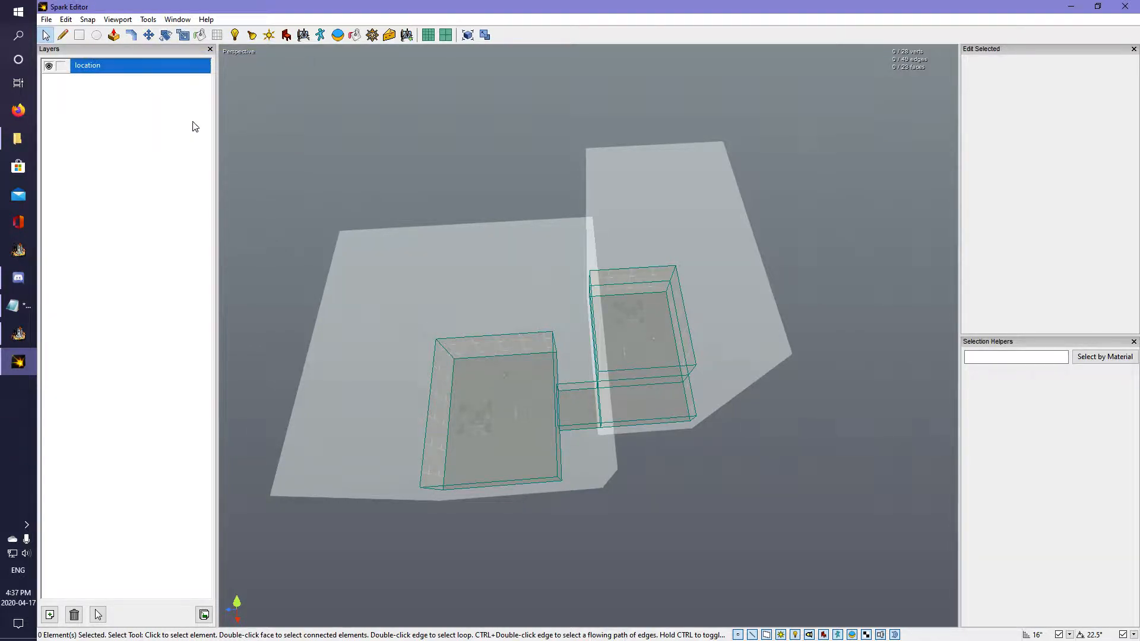
Assign both location volumes to the "location" layer and hide that layer.
left_click(438, 248)
left_click(663, 193, "ctrl")
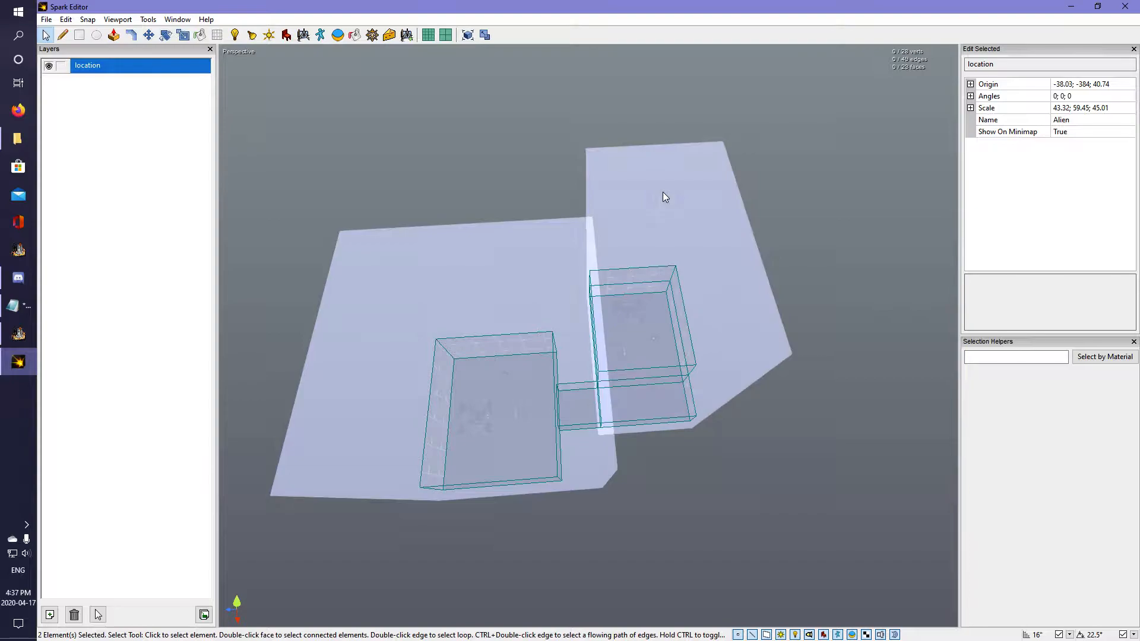
left_click(49, 66)
left_click(402, 221)
right_click_drag(402, 221, 589, 340)
key("w")
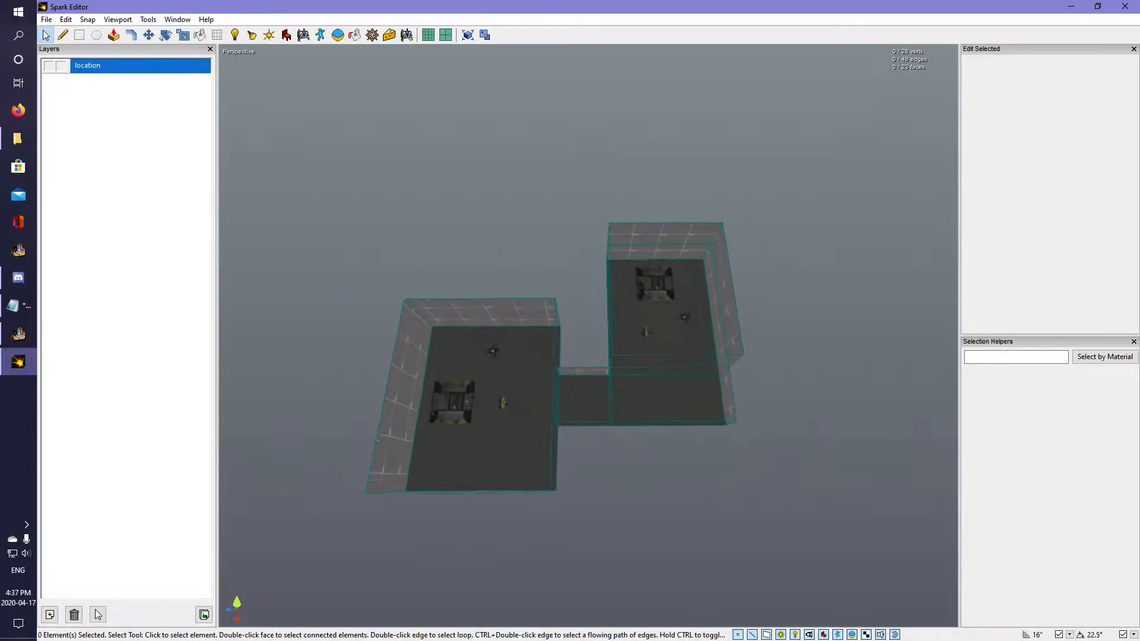
Set the Team Number of the tech point in the second room to Marine-only random start and deselect it.
left_click(677, 268)
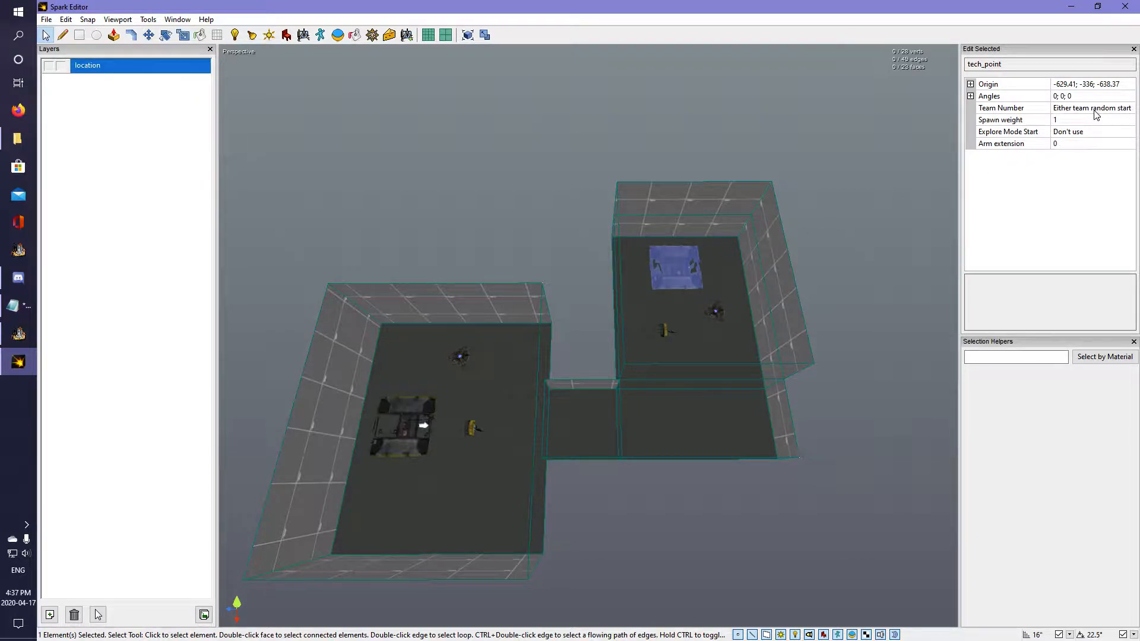
left_click(1070, 114)
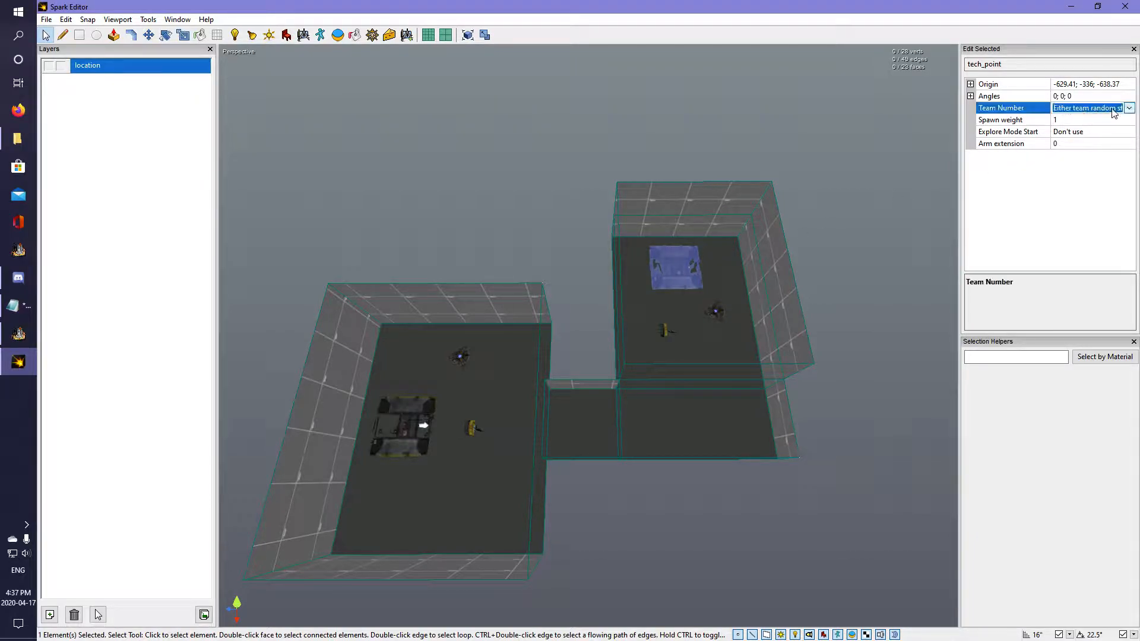
left_click(1110, 113)
left_click(1084, 134)
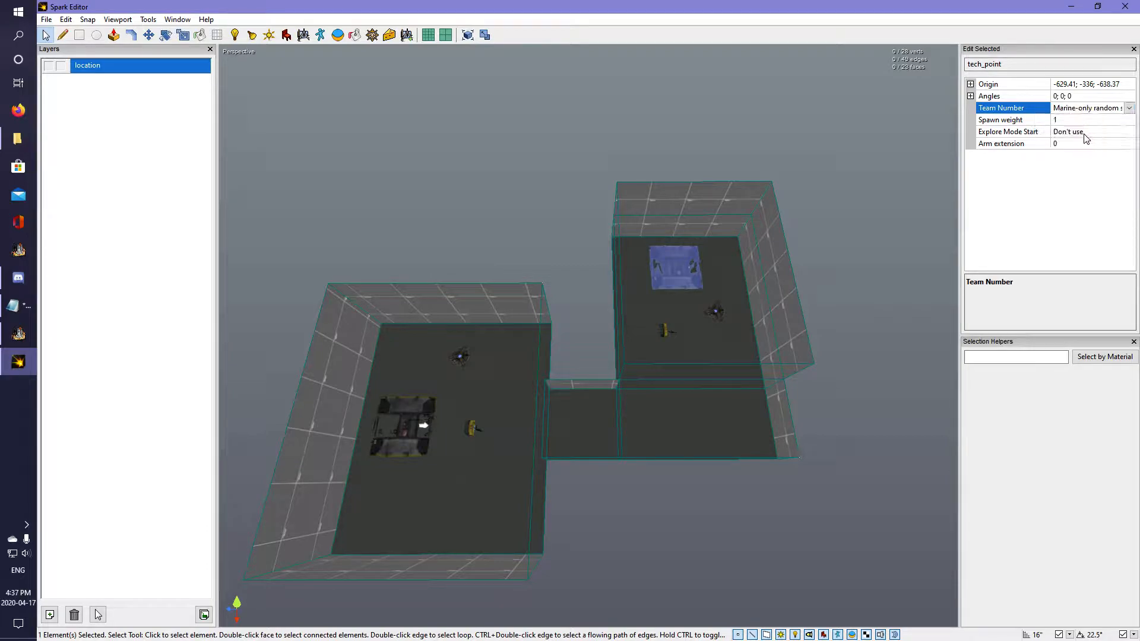
left_click(679, 240)
left_click(669, 266)
left_click(461, 279)
Set the Team Number of the tech point in the first room to Alien-only random start and deselect it.
left_click(400, 415)
left_click(418, 412)
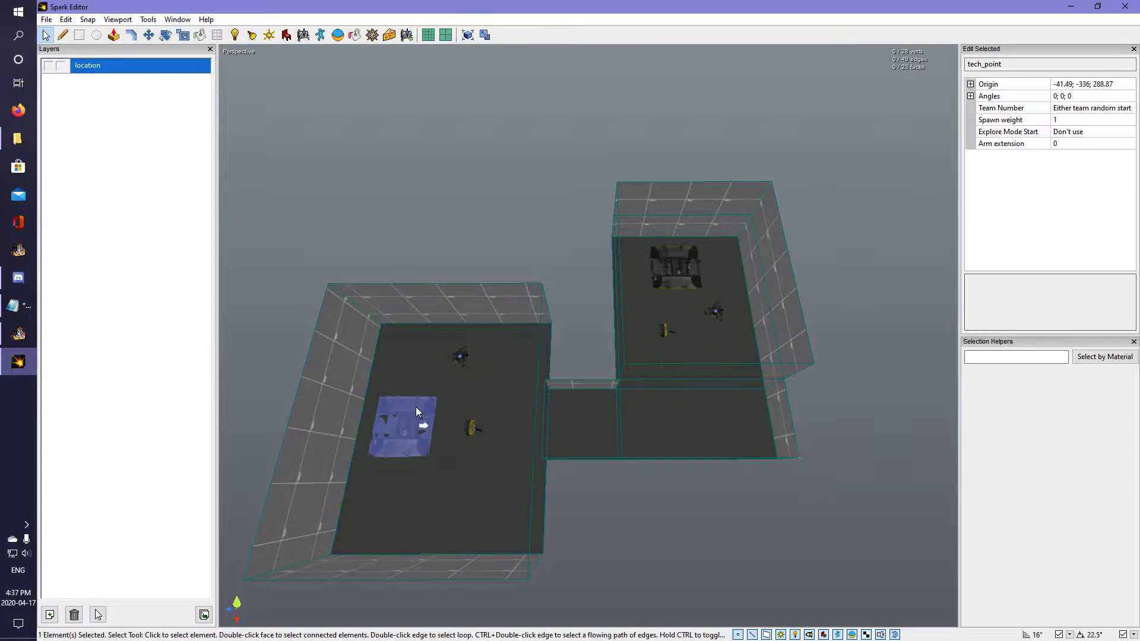
left_click(1081, 112)
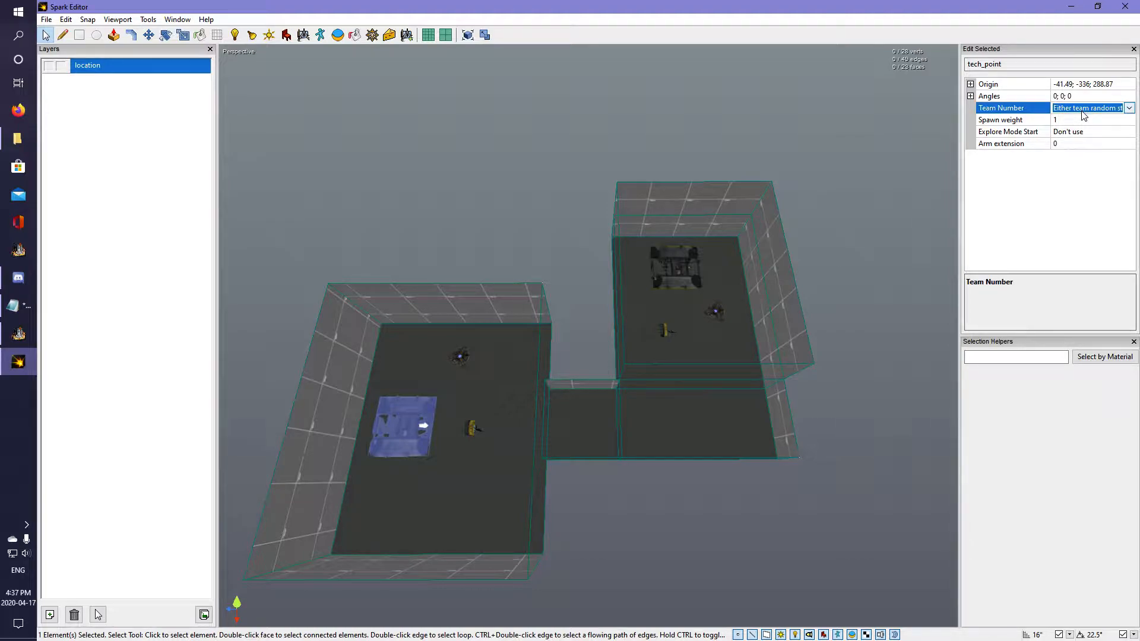
double_click(1081, 112)
left_click(1127, 108)
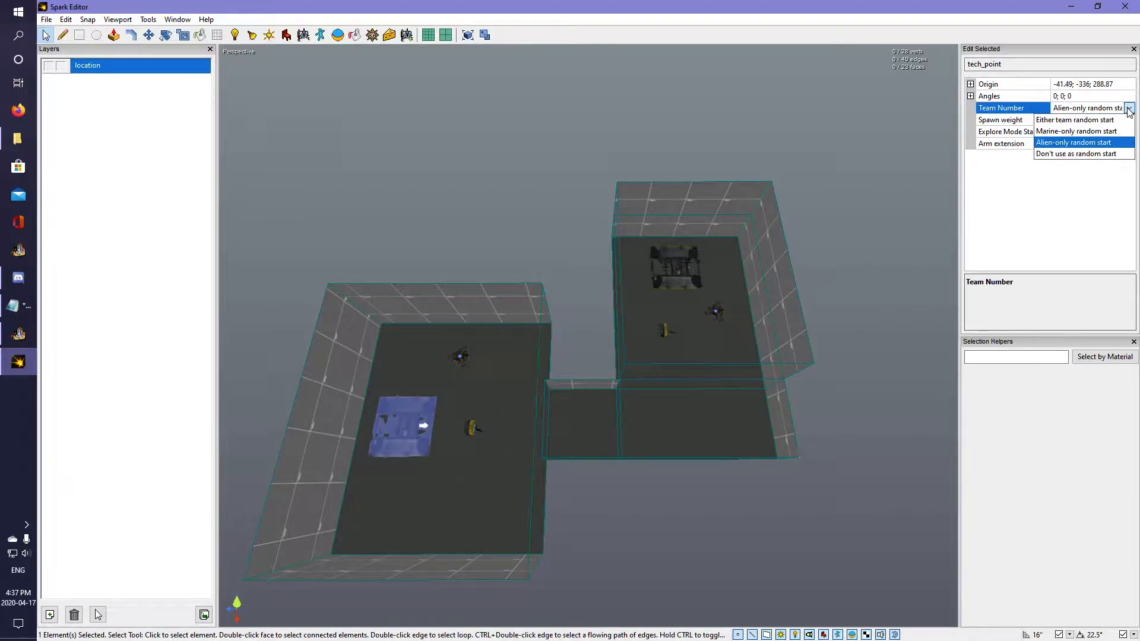
left_click(1069, 142)
left_click(488, 210)
left_click(406, 409)
left_click(415, 249)
right_click_drag(415, 249, 586, 336)
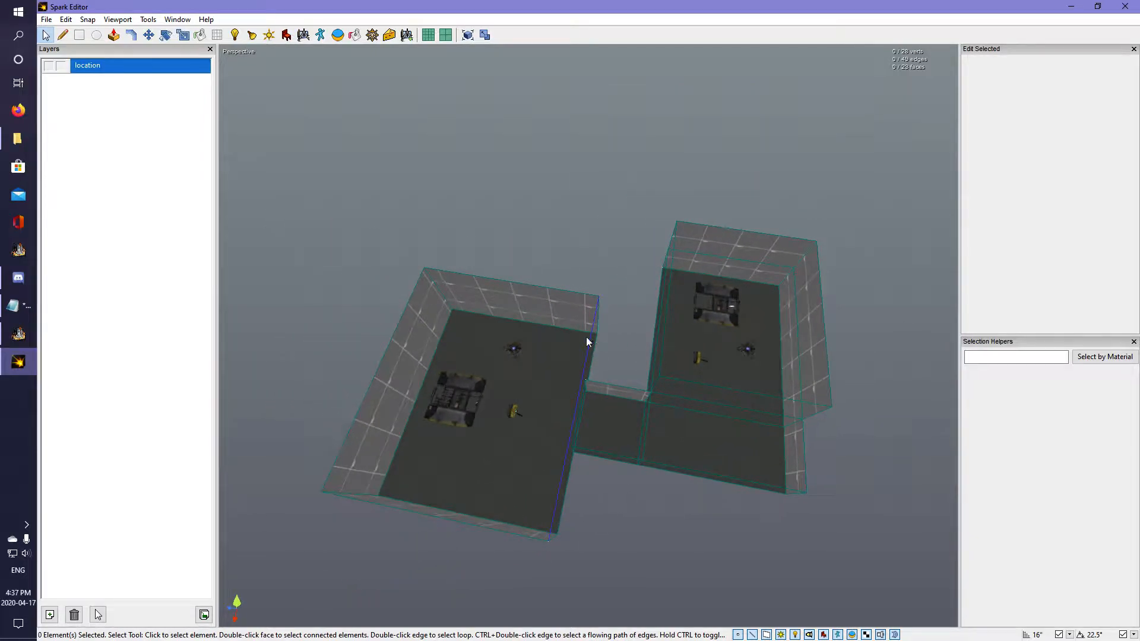
Place a minimap_extents entity on the floor of the map.
left_click(321, 34)
scroll(874, 263, "down", 1)
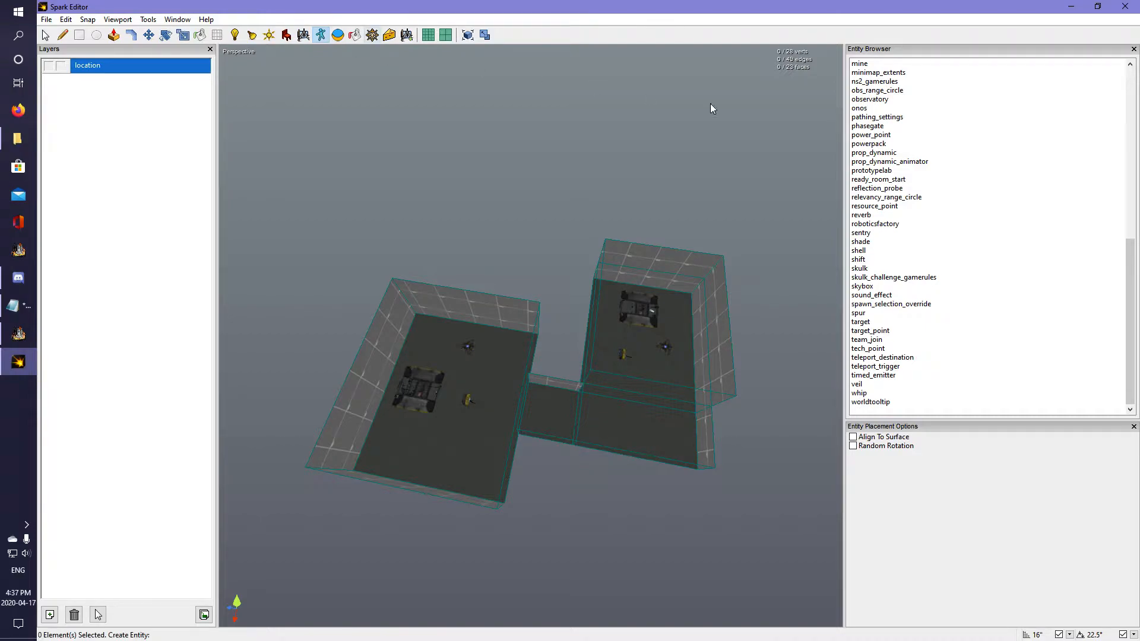
scroll(905, 253, "up", 2)
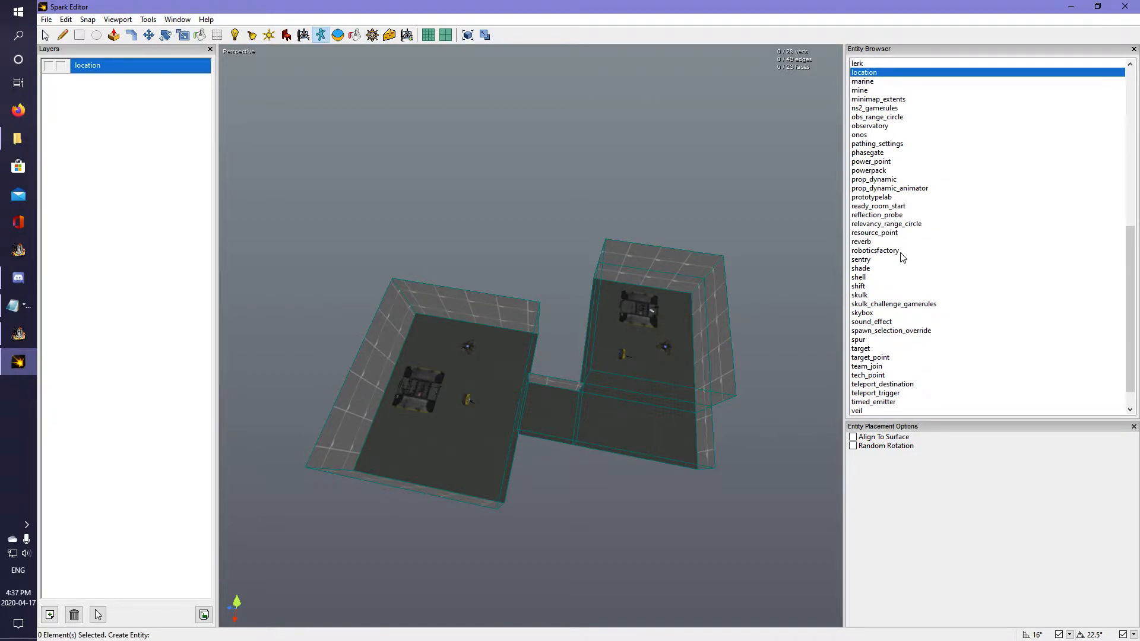
left_click(879, 127)
scroll(557, 242, "up", 10)
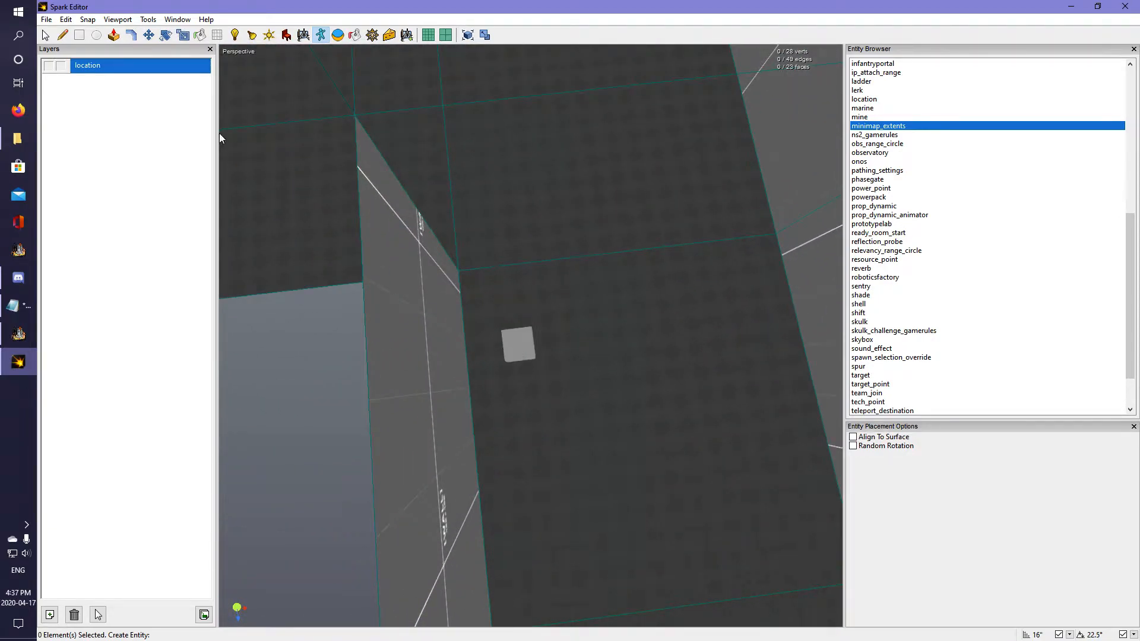
Stretch the minimap extents volume along its X axis to about 1456" so it reaches past the rooms on both sides.
left_click(184, 34)
left_click(574, 328)
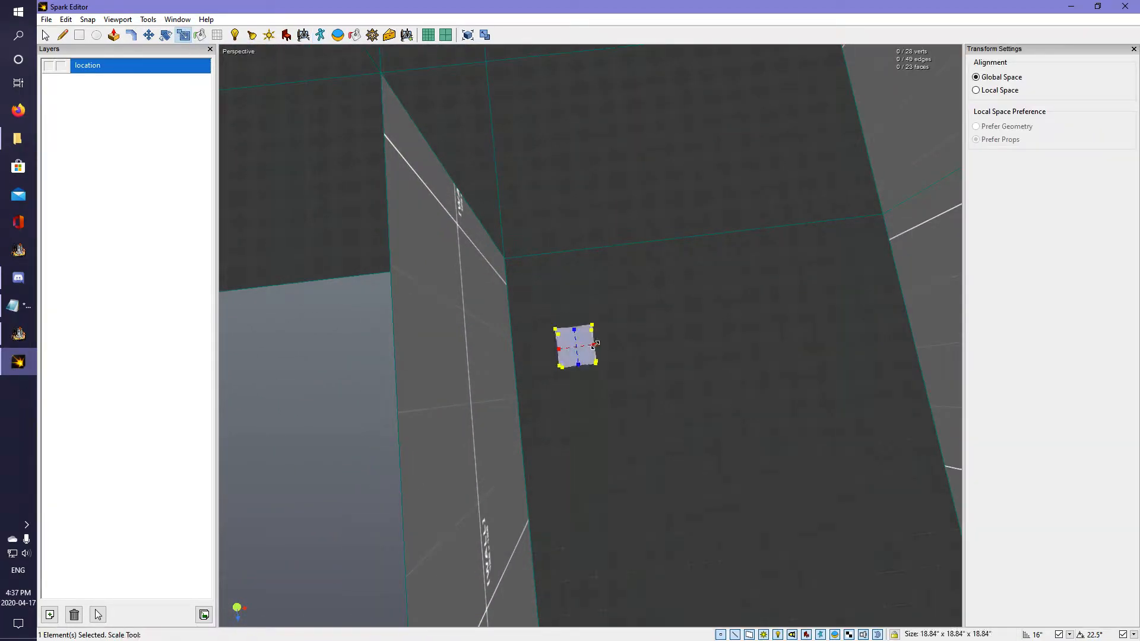
left_click_drag(591, 341, 782, 324)
left_click_drag(782, 324, 689, 326, "alt")
scroll(531, 344, "down", 5)
left_click_drag(399, 380, 647, 336)
scroll(755, 265, "up", 4)
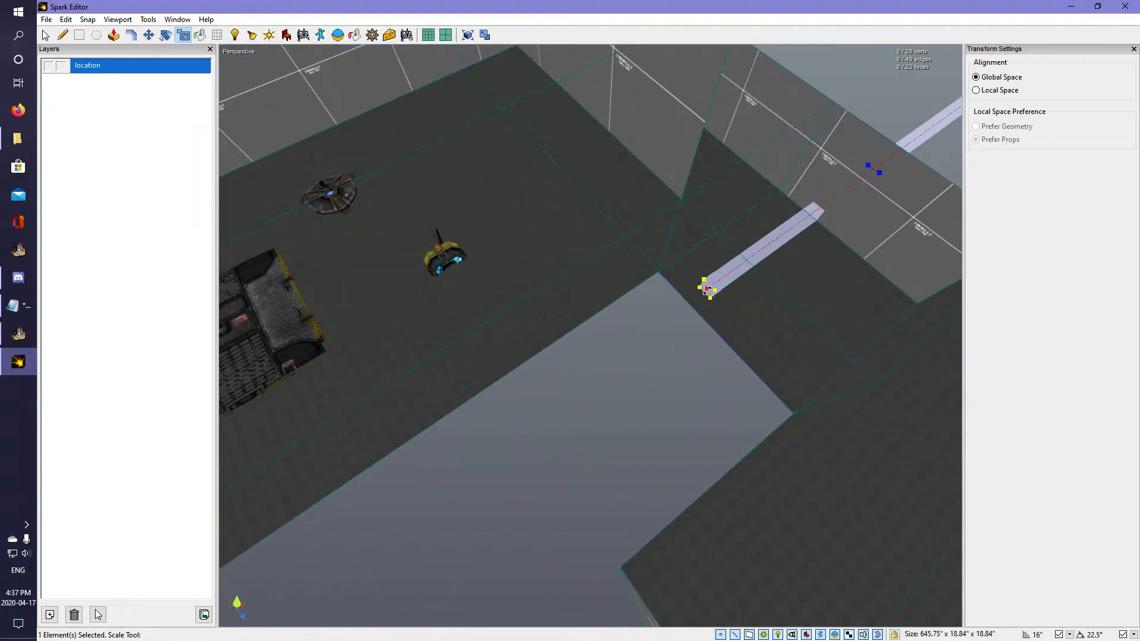
scroll(647, 335, "down", 4)
left_click_drag(534, 410, 451, 454)
left_click_drag(451, 454, 379, 469, "alt")
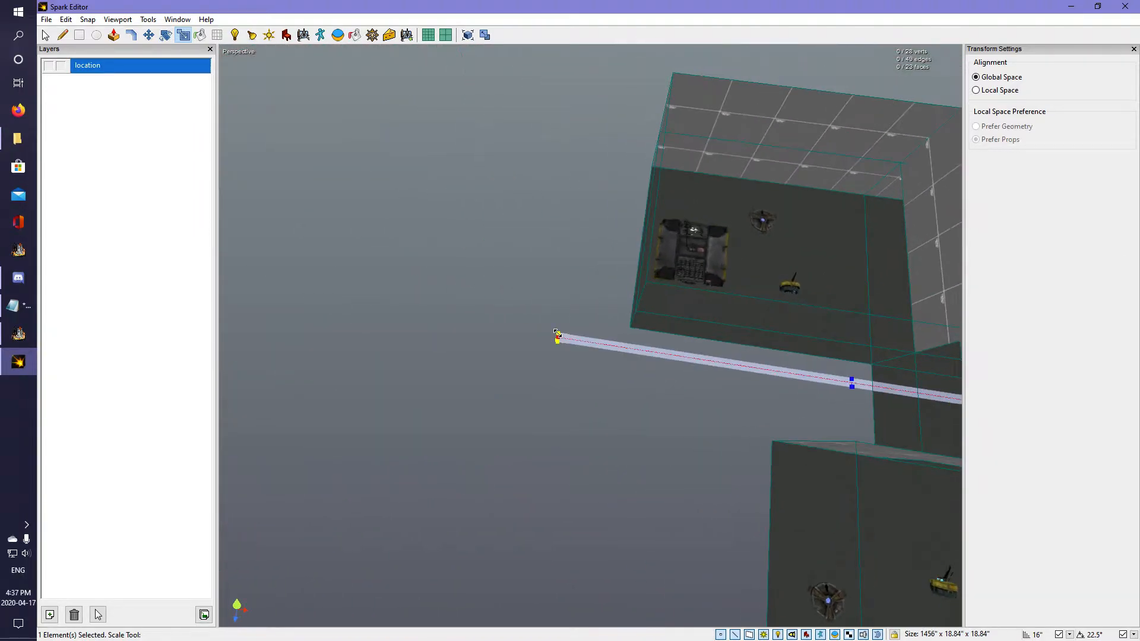
left_click_drag(556, 334, 700, 344, "alt")
Scale the minimap extents volume to about 74.74 on Y and 84.08 on Z so it encloses the whole map.
left_click_drag(369, 416, 363, 393, "alt")
left_click_drag(581, 330, 526, 217)
left_click_drag(500, 336, 632, 329)
left_click_drag(632, 330, 321, 237, "alt")
scroll(587, 344, "down", 1)
left_click_drag(599, 344, 610, 406, "alt")
scroll(615, 406, "down", 2)
left_click_drag(579, 365, 563, 156)
key("space")
left_click(699, 226)
middle_click_drag(696, 229, 559, 316)
left_click(559, 316)
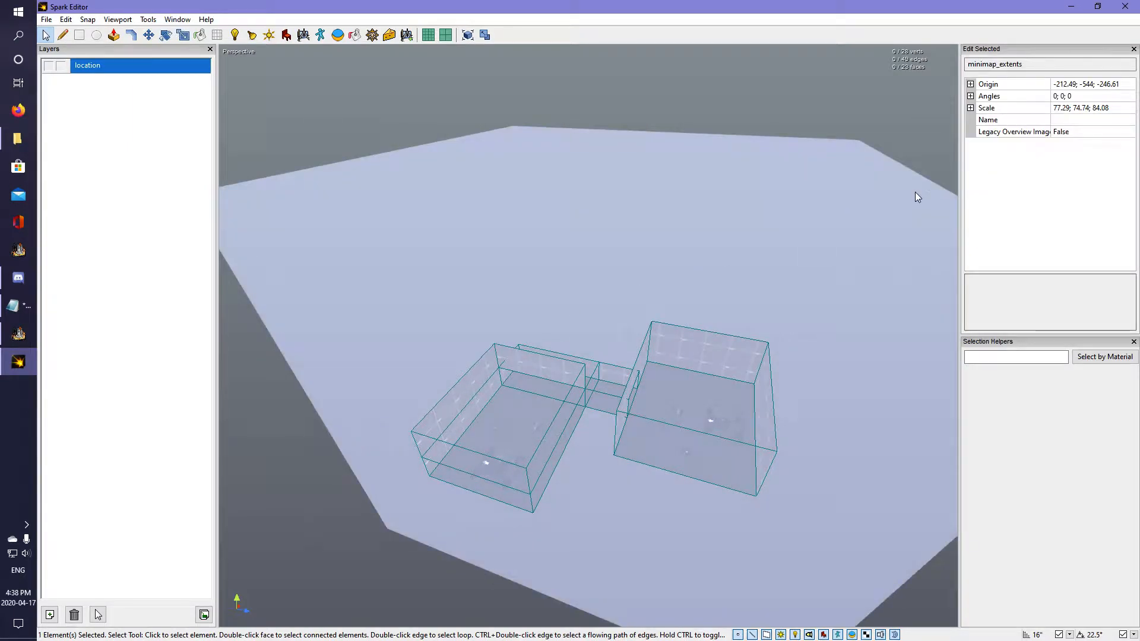
Set the X scale of the minimap extents volume to 84.08 so it matches its Z scale.
left_click(970, 108)
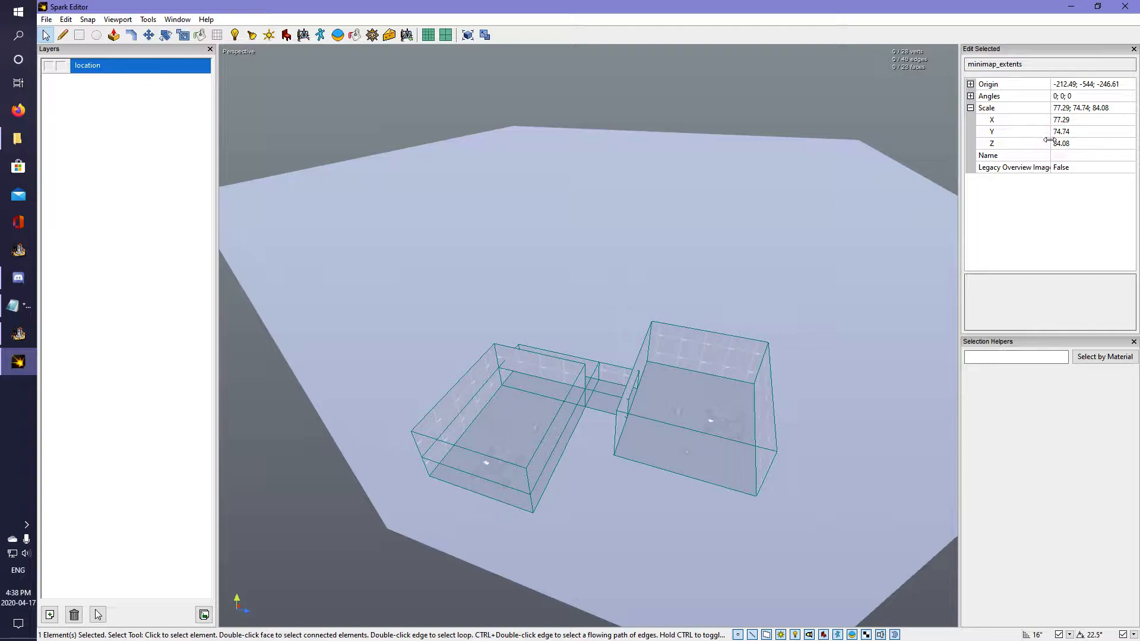
left_click(1076, 121)
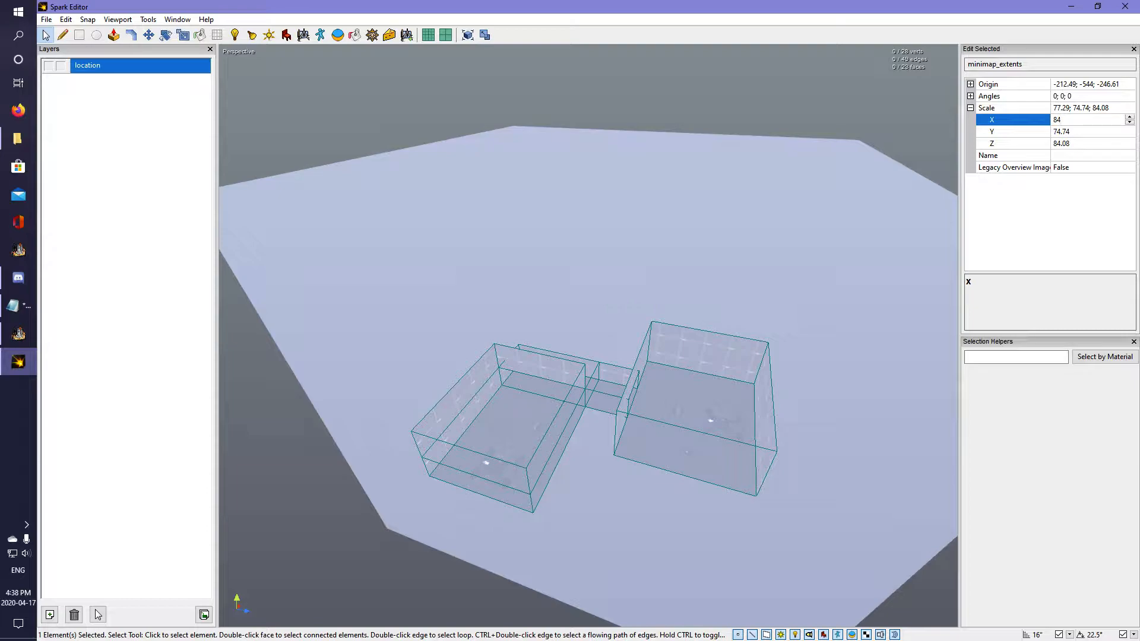
key("Return")
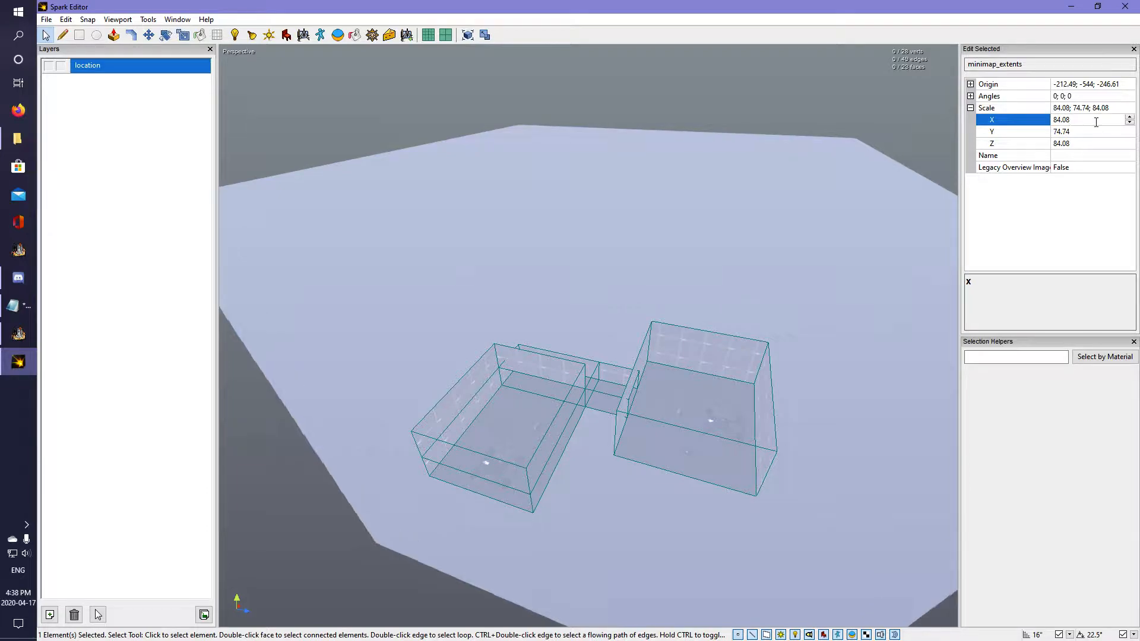
Assign the minimap extents volume to the hidden "location" layer.
left_click_drag(745, 158, 641, 261, "alt")
left_click(593, 229)
left_click(607, 226)
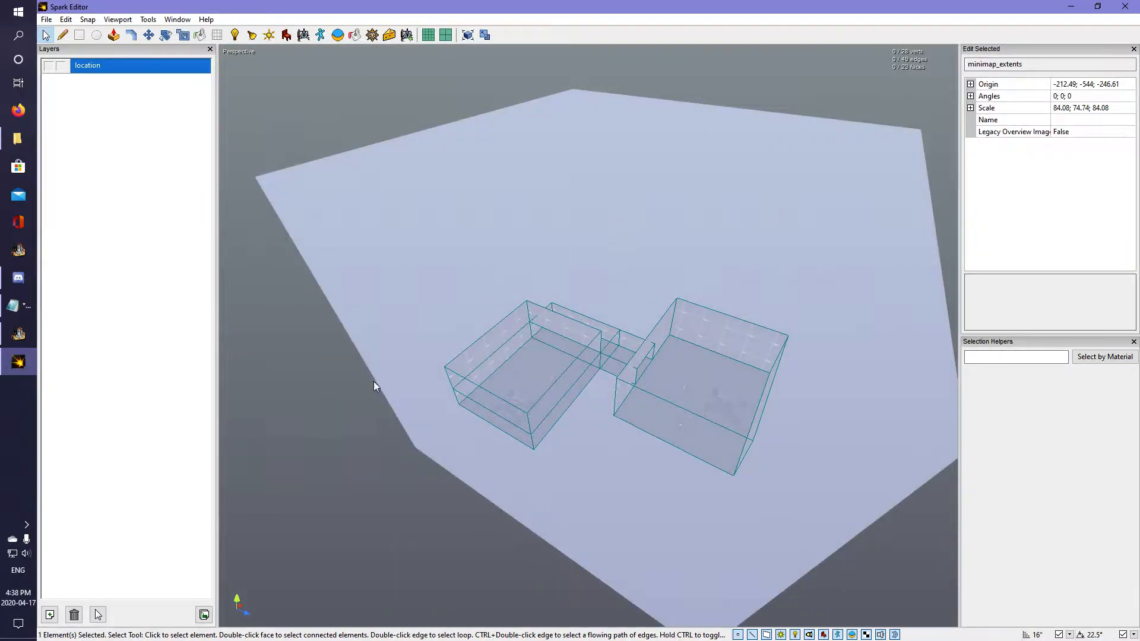
left_click(355, 382)
left_click(415, 315)
left_click(61, 66)
right_click_drag(363, 177, 415, 403)
Place a commander_camera entity in the first room.
left_click(589, 336)
right_click_drag(508, 367, 609, 339)
right_click_drag(500, 221, 531, 267)
key("w")
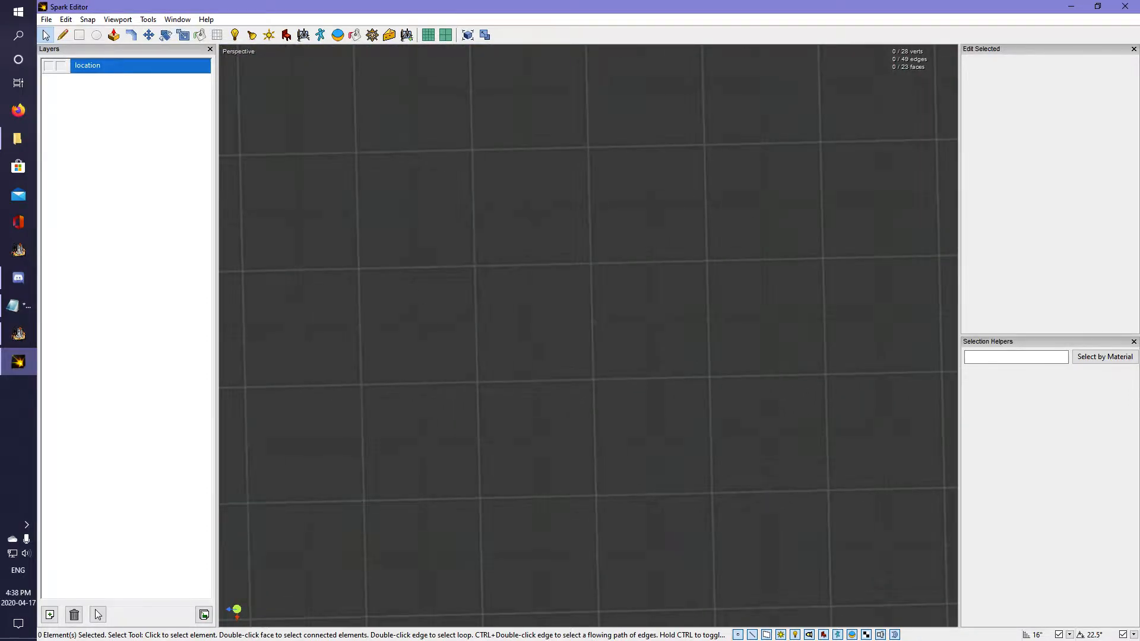
key("s")
left_click(320, 35)
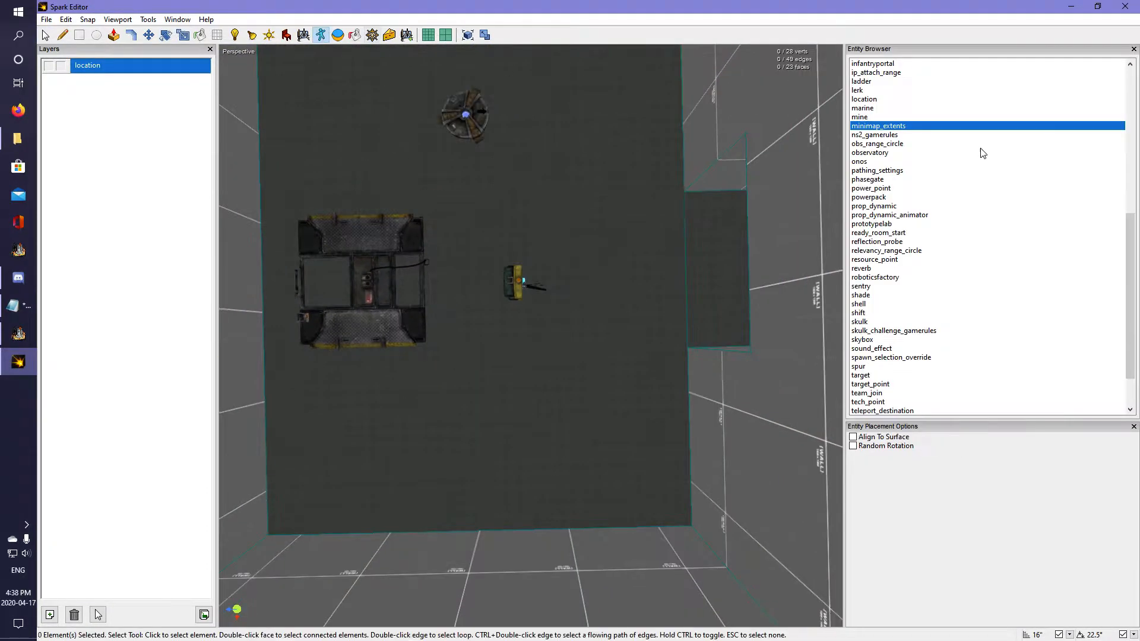
scroll(938, 165, "down", 1)
scroll(928, 160, "up", 7)
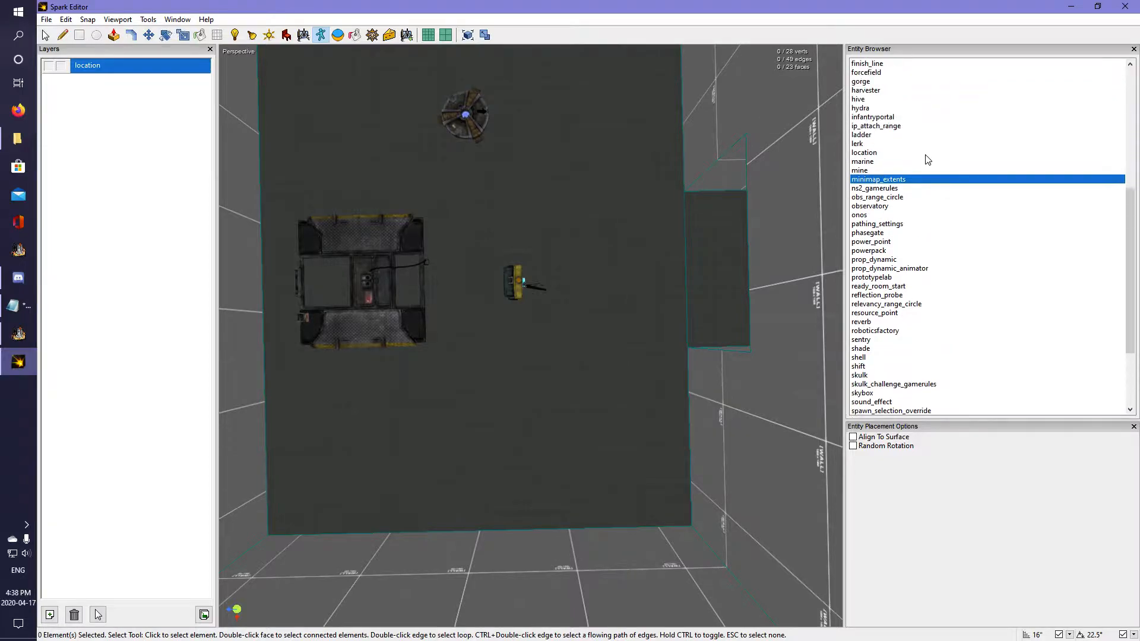
scroll(890, 118, "up", 1)
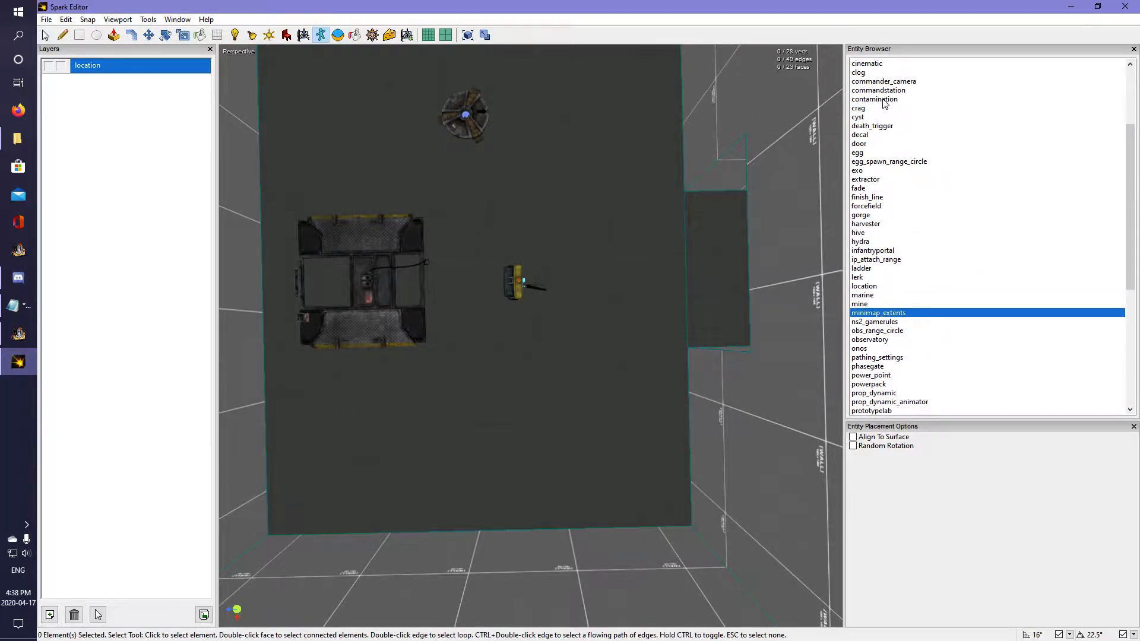
left_click(884, 90)
left_click(883, 82)
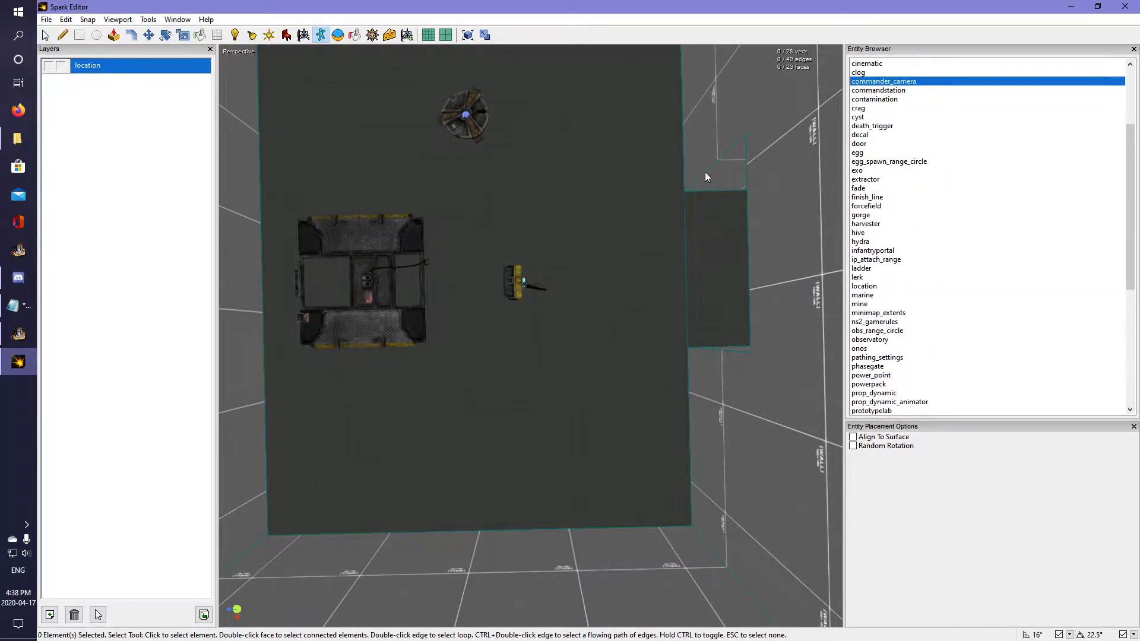
right_click_drag(533, 222, 531, 336)
left_click(517, 336)
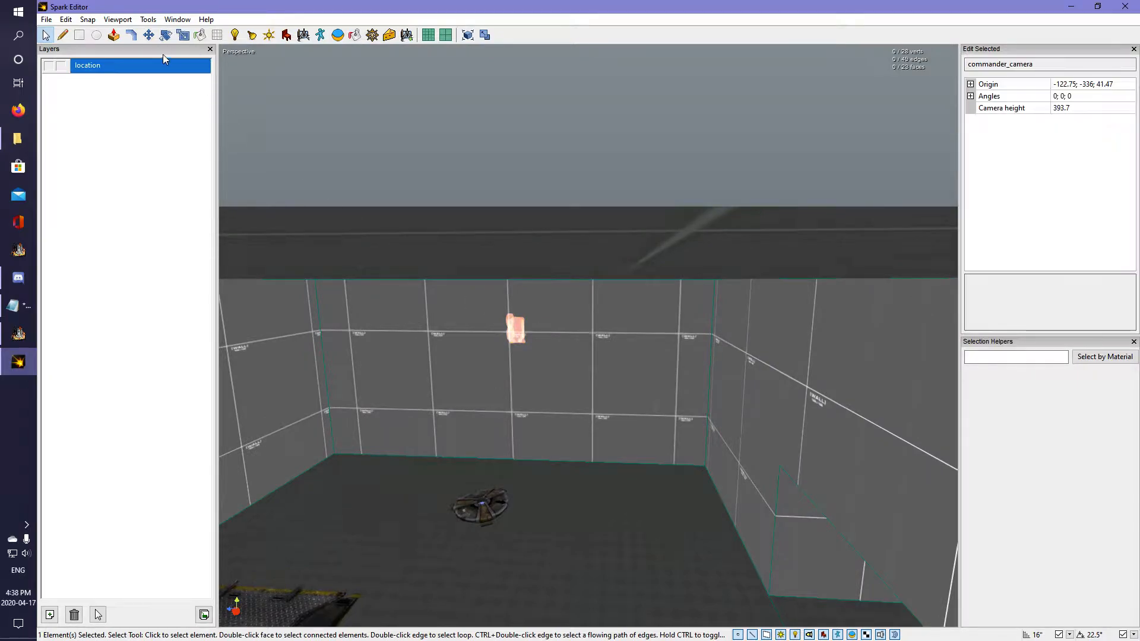
Reposition the commander camera entity in the first room with the Move tool and deselect it.
key("w")
left_click_drag(527, 591, 522, 479)
right_click_drag(522, 479, 473, 377)
key("space")
right_click_drag(593, 238, 586, 334)
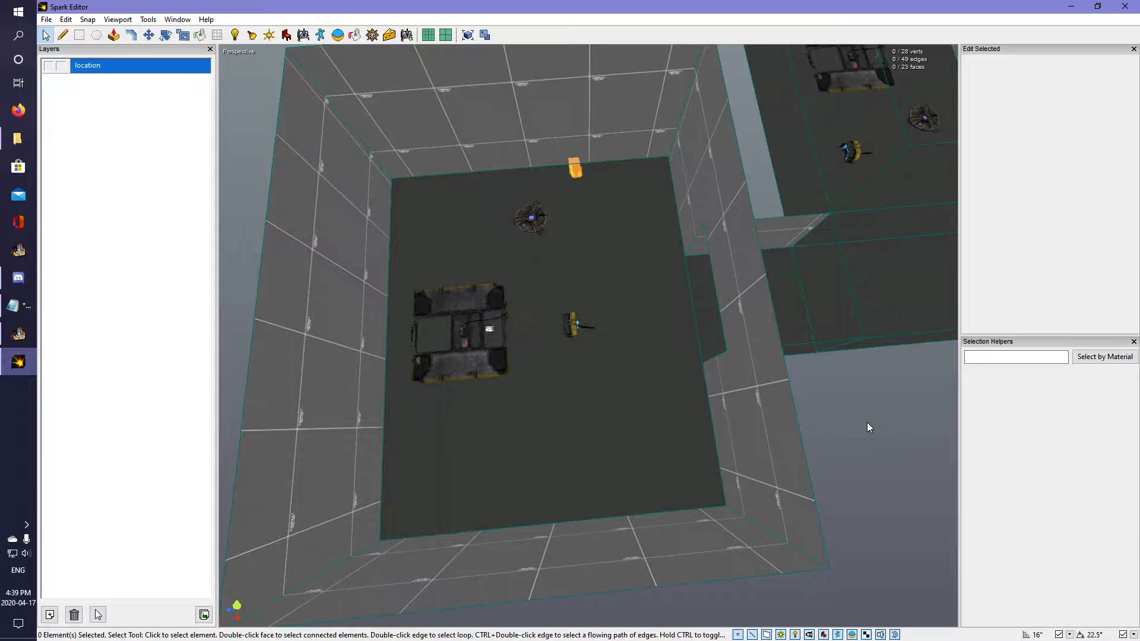
Make the "location" layer visible again to see the extents of the map volumes.
right_click_drag(805, 421, 580, 327)
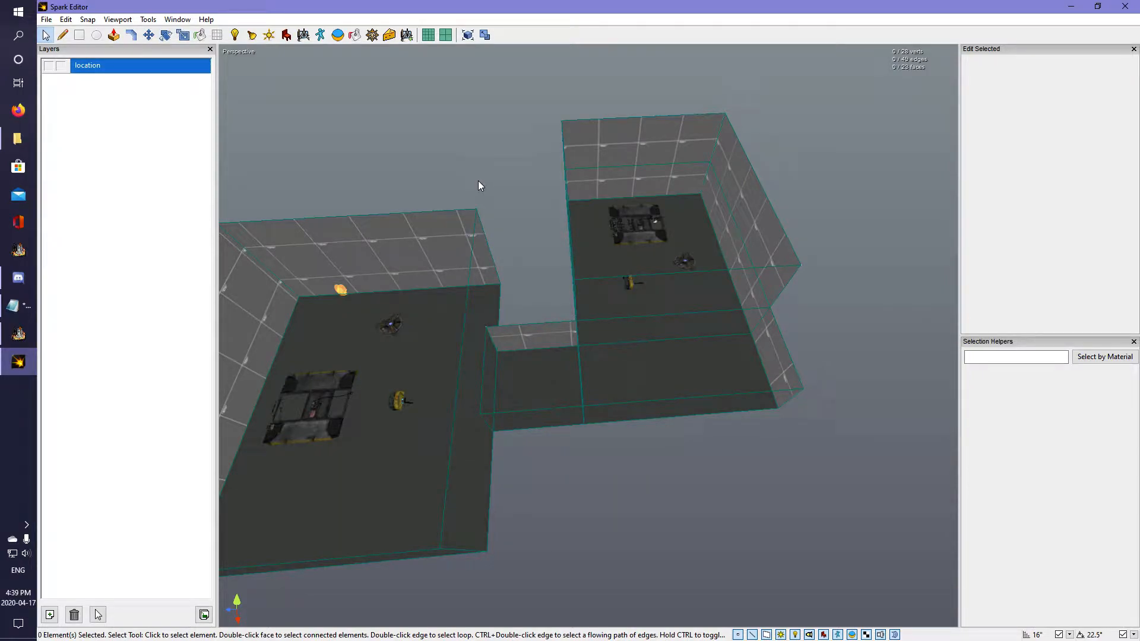
left_click(84, 36)
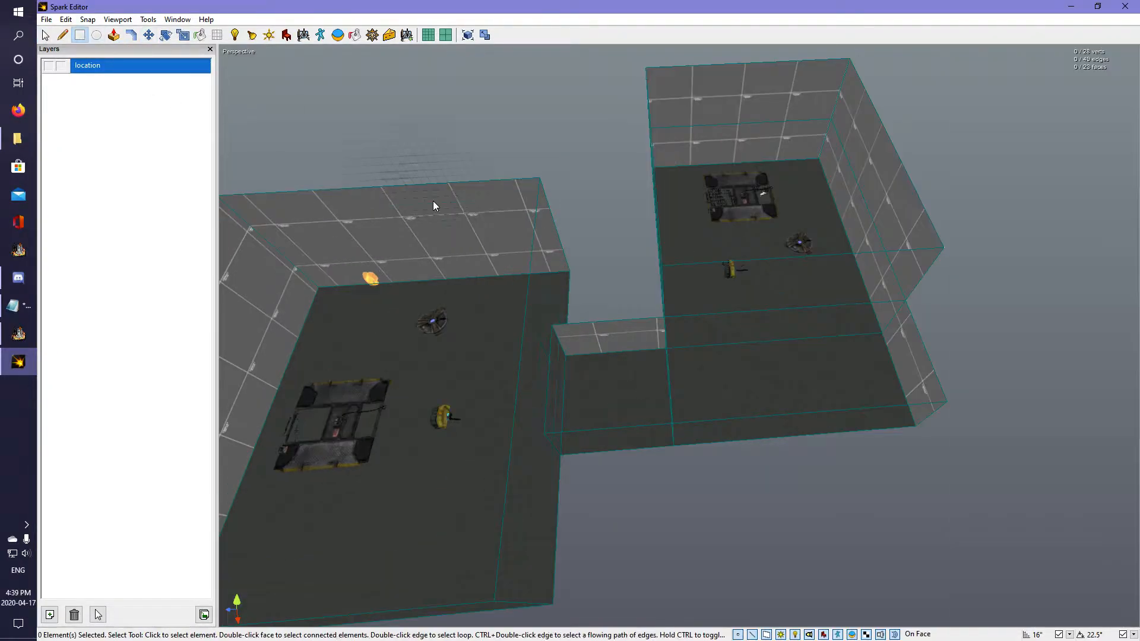
right_click_drag(614, 209, 618, 343)
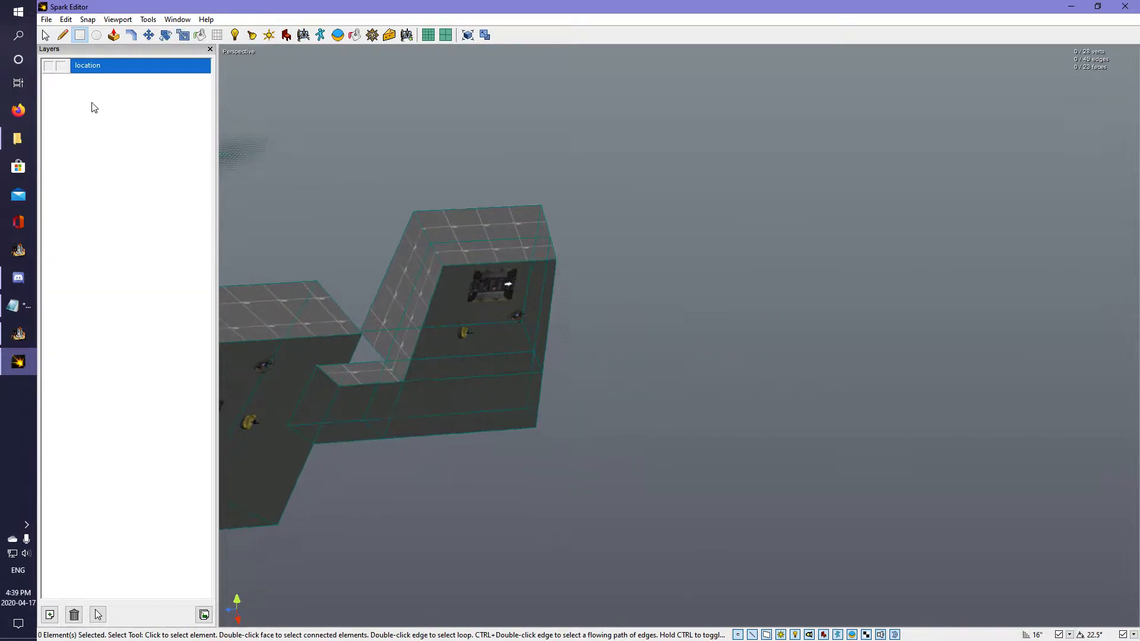
left_click(49, 67)
right_click_drag(756, 301, 569, 398)
left_click(647, 304)
left_click(692, 384)
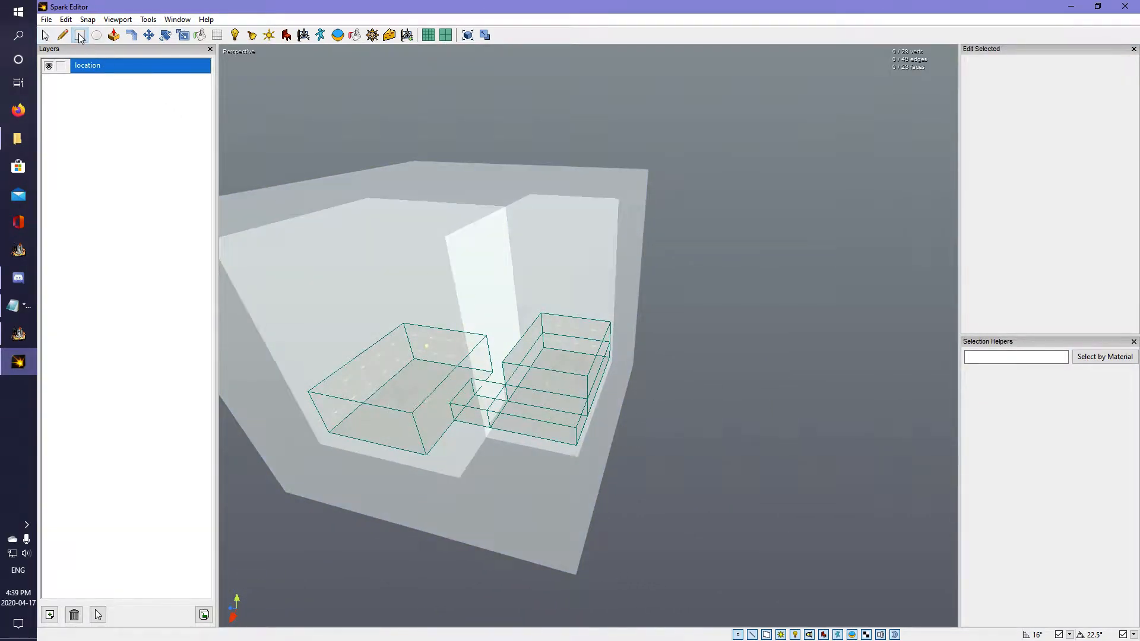
Draw a large rectangle apart from the existing rooms, outside the minimap extents volume.
left_click(80, 37)
mouse_move(575, 339)
right_mouse_down()
mouse_move(608, 380)
mouse_move(622, 468)
mouse_move(667, 334)
right_mouse_up()
left_click(585, 369)
right_click_drag(857, 193, 781, 279)
right_click_drag(700, 368, 727, 510)
left_click(534, 419)
right_click_drag(659, 261, 659, 184)
left_click(854, 128)
Extrude the new rectangle downward into a separate closed room and deselect it.
key("e")
left_click(683, 247)
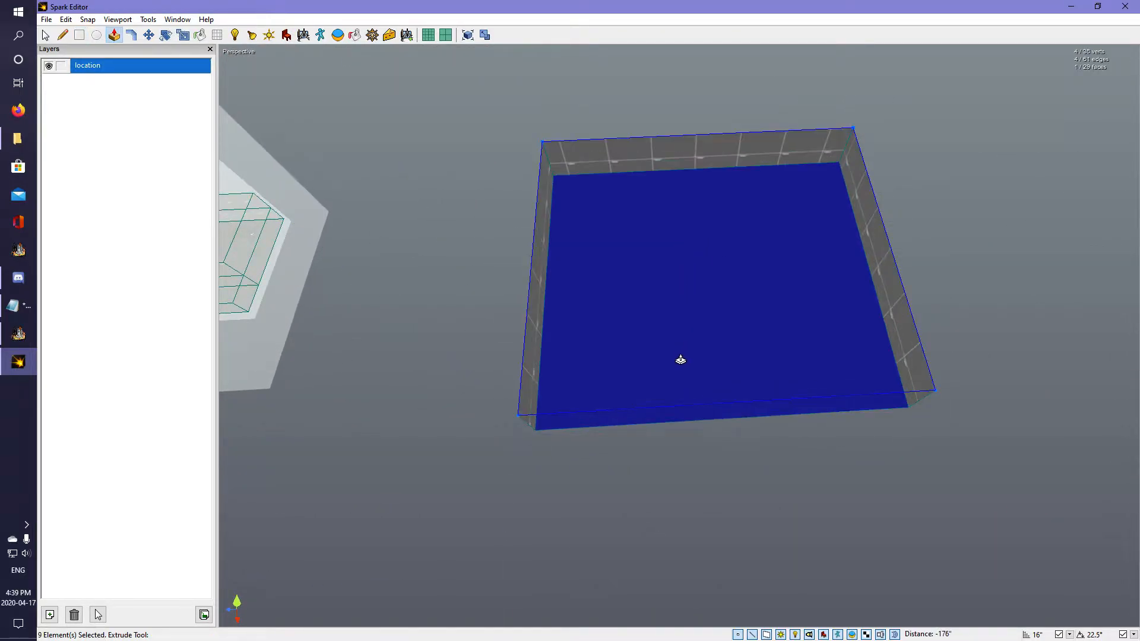
left_click(666, 439)
key("space")
Draw a rectangle in each lower corner of one wall inside the new separate room.
key("w")
right_click_drag(598, 507, 522, 386)
key("s")
right_click_drag(427, 222, 502, 297)
key("w")
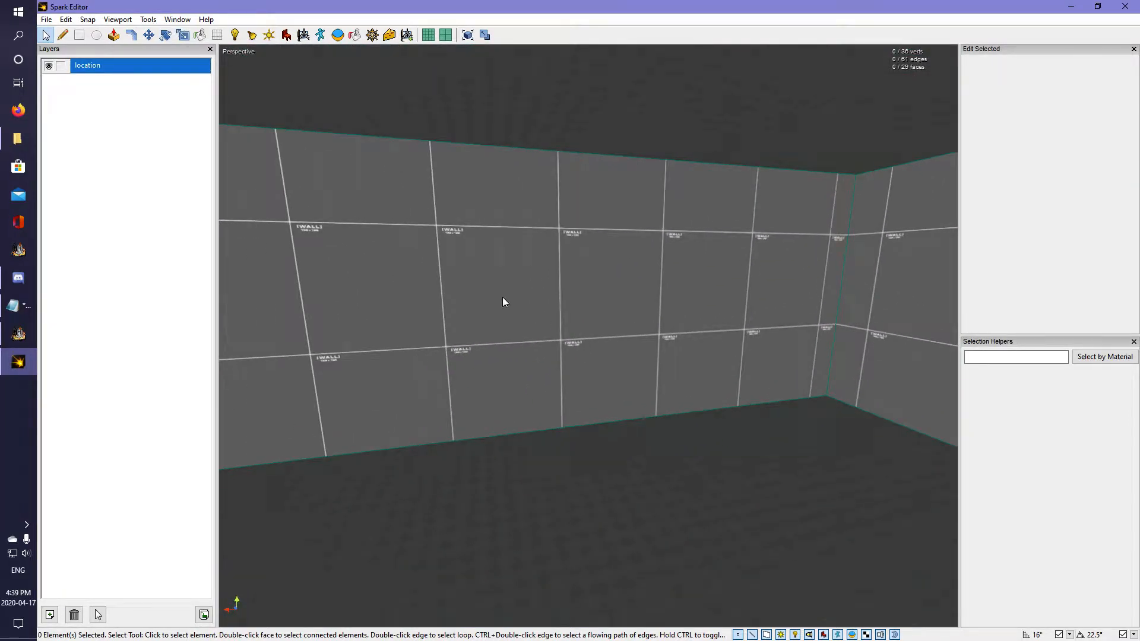
left_click(79, 35)
right_click_drag(583, 290, 679, 336)
key("s")
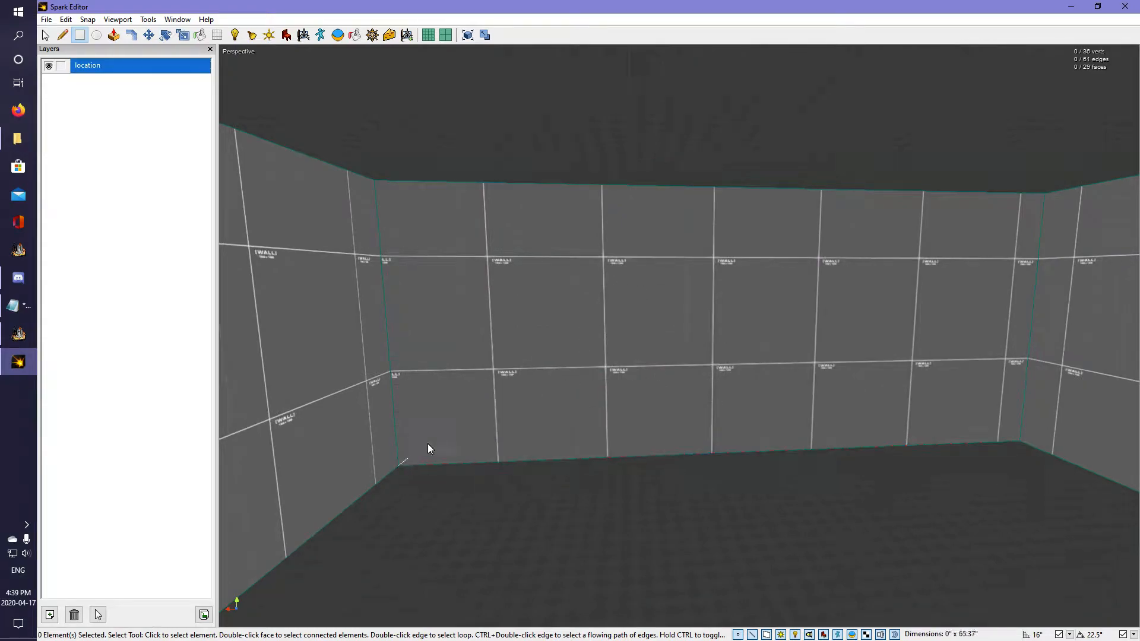
left_click_drag(560, 342, 591, 326)
left_click_drag(1019, 440, 860, 317)
right_click_drag(860, 316, 648, 336)
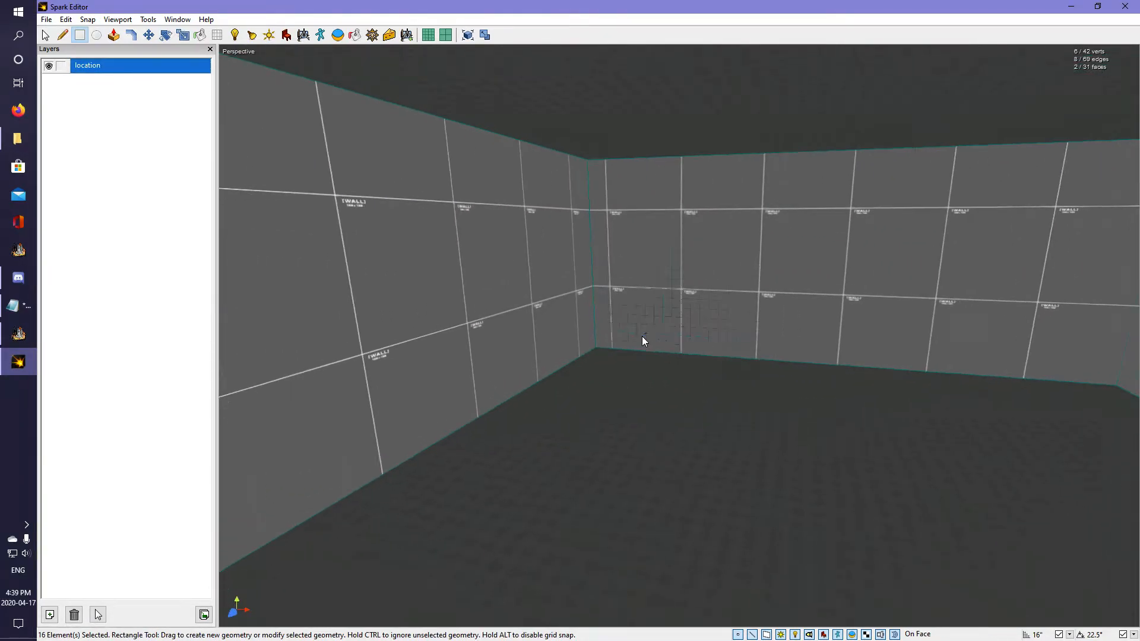
Draw rectangles in both lower corners of the opposite wall and extrude all four corner rectangles outward into alcoves.
left_click_drag(732, 262, 731, 261)
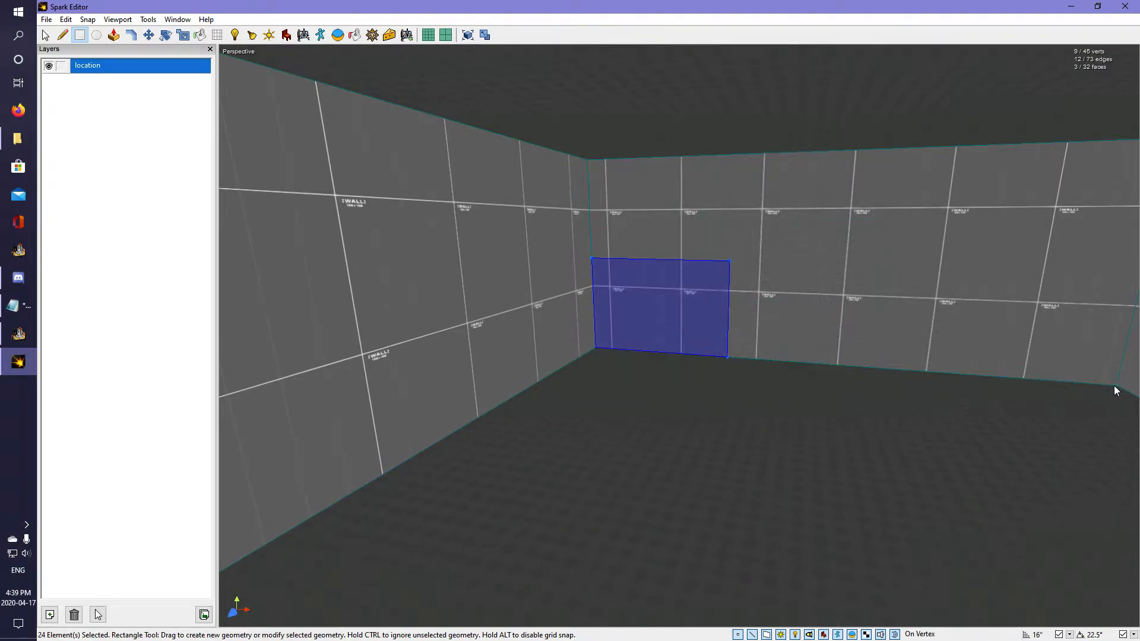
left_click_drag(988, 290, 940, 244)
key("e")
left_click_drag(699, 316, 681, 310)
right_click_drag(680, 310, 618, 267)
left_click(699, 328)
left_click(738, 330)
left_click(790, 315)
left_click(586, 240)
left_click(529, 239)
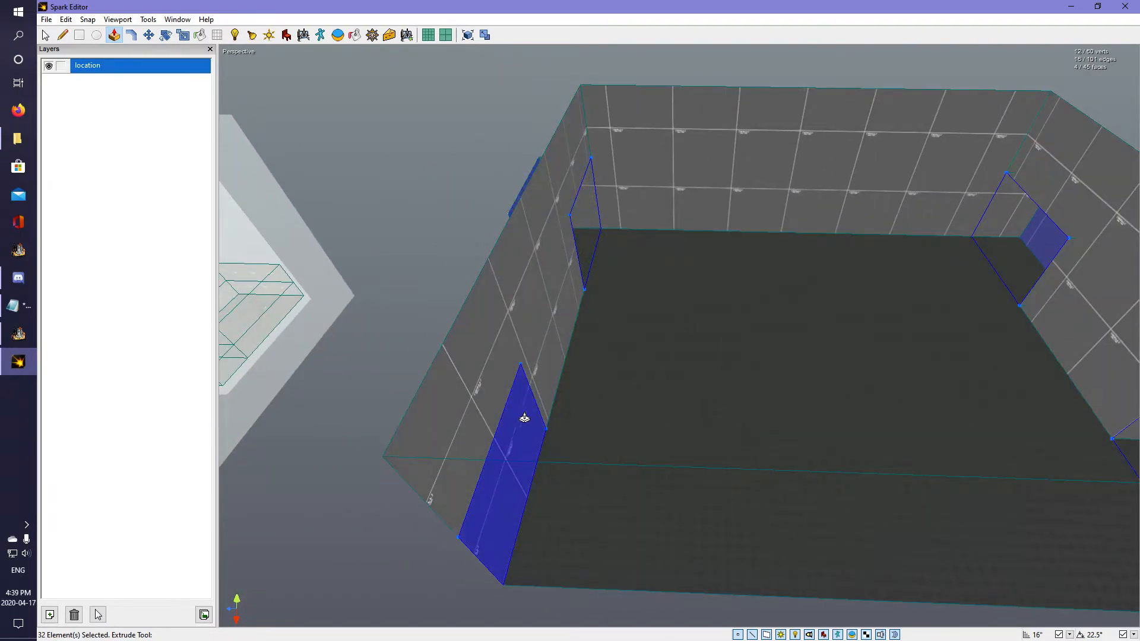
left_click(524, 417)
left_click(426, 424)
key("space")
Place a team_join entity on the floor of each of the four alcoves.
right_click_drag(425, 423, 587, 335)
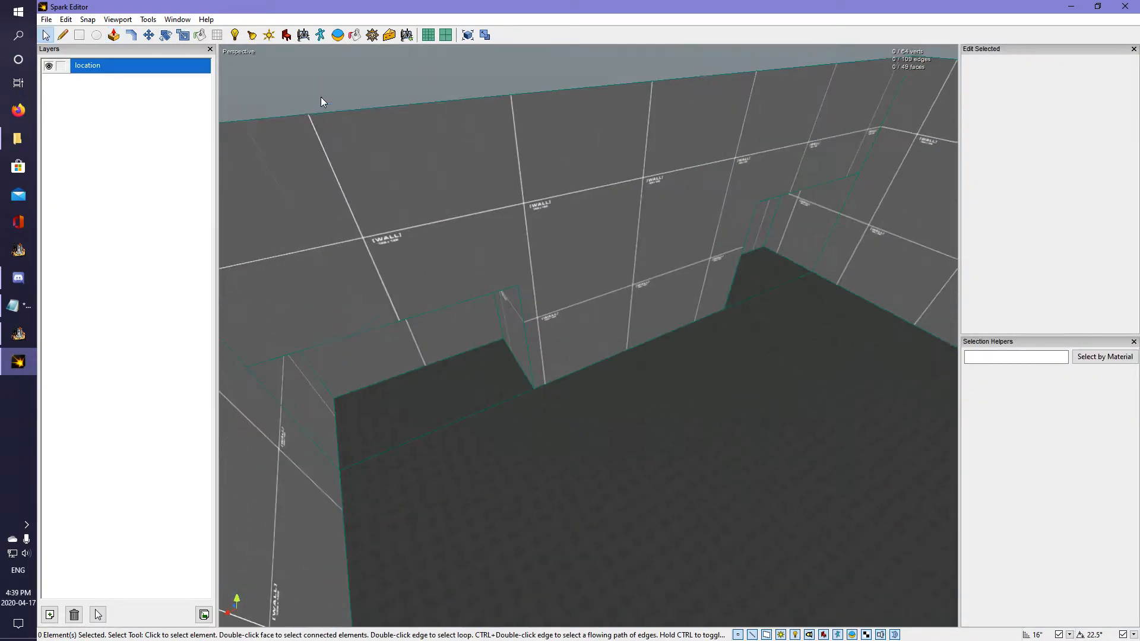
left_click(321, 36)
scroll(950, 226, "down", 2)
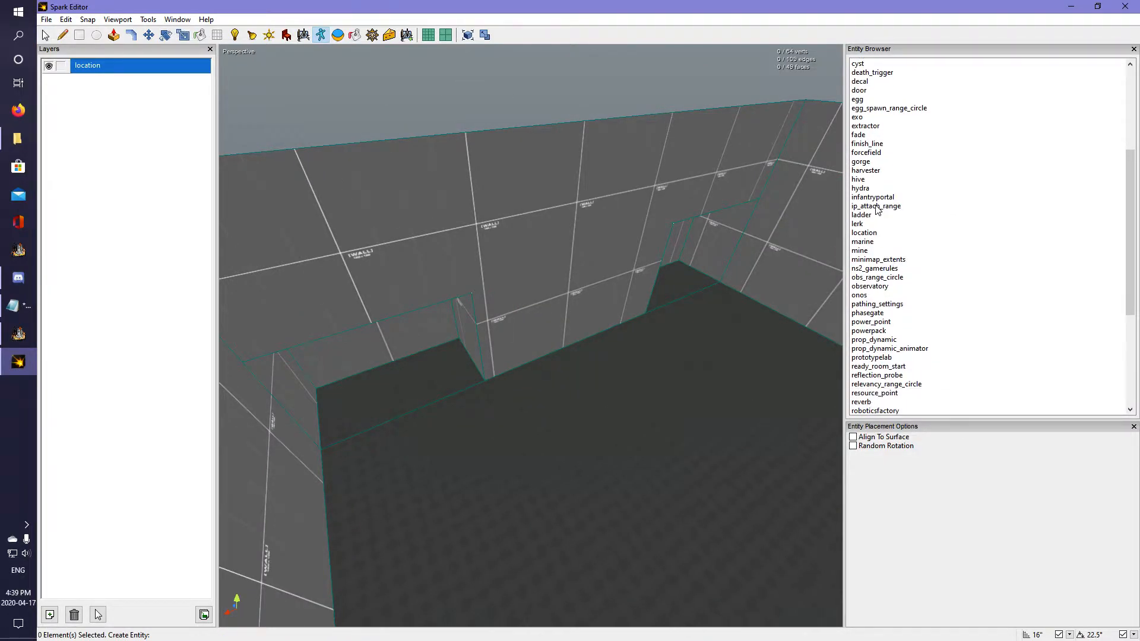
scroll(871, 267, "down", 5)
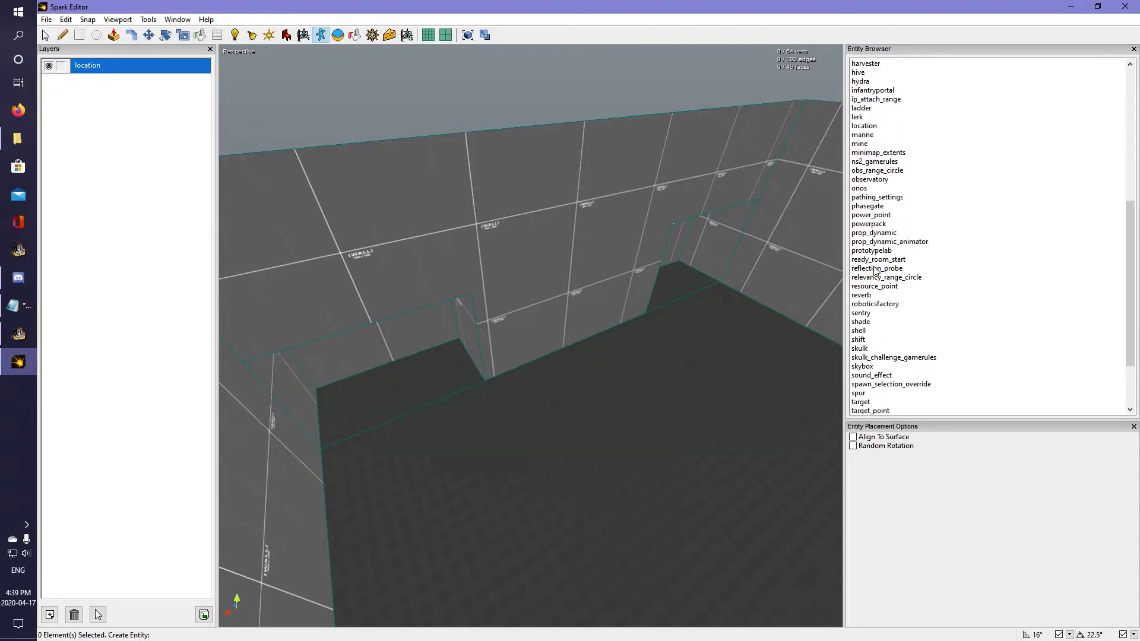
left_click(866, 394)
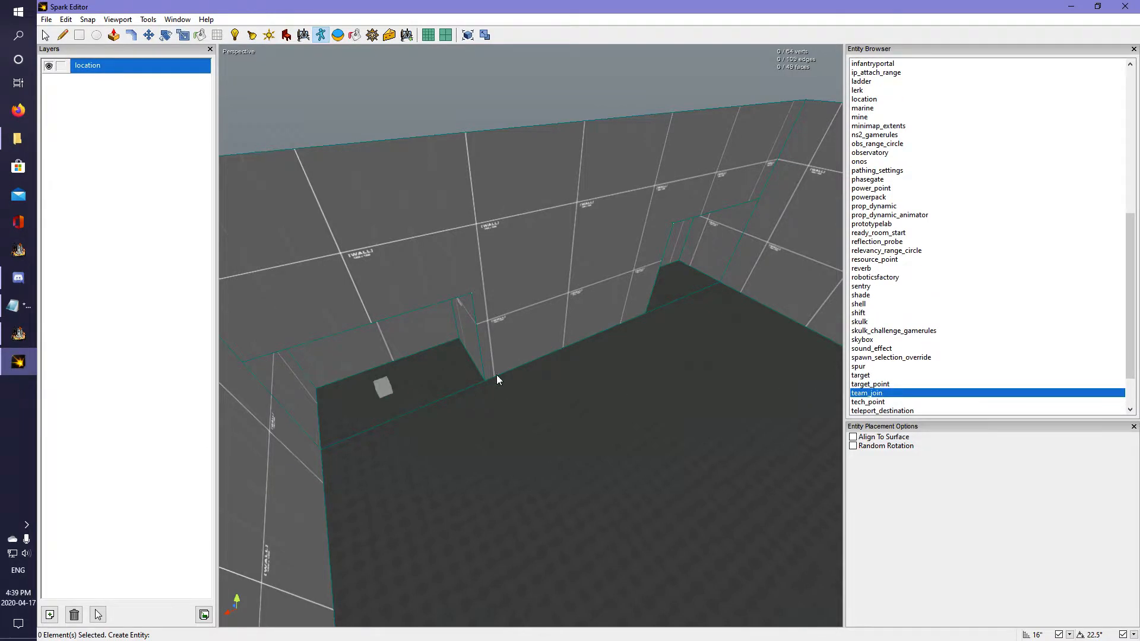
right_click_drag(673, 275, 819, 261)
right_click_drag(650, 276, 597, 335)
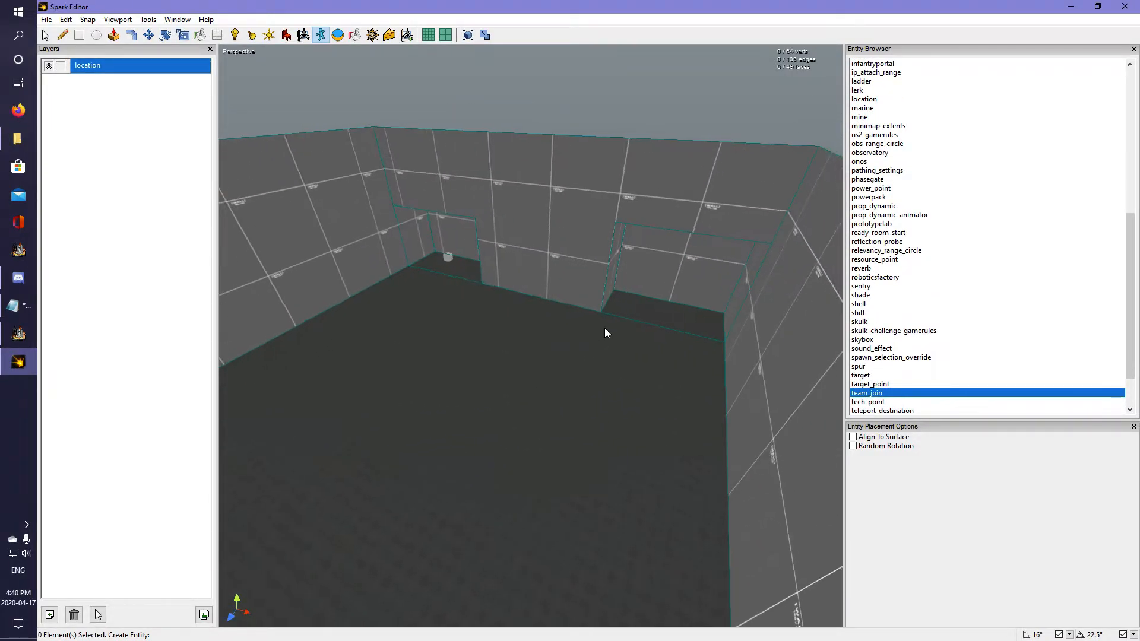
Scale the team_join entity in the first alcove to fill the alcove's full width, height and depth.
left_click(190, 37)
left_click(736, 294)
right_click_drag(736, 294, 843, 256)
key("w")
left_click_drag(514, 345, 774, 346)
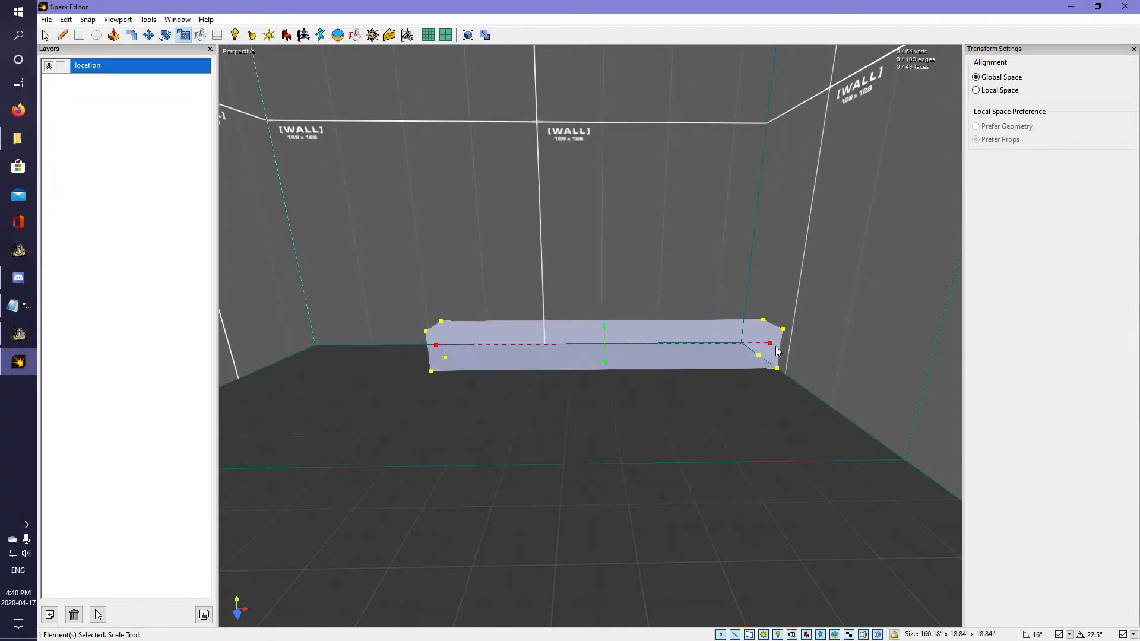
right_click_drag(775, 346, 568, 332)
left_click_drag(574, 342, 440, 350)
left_click_drag(636, 328, 623, 119)
right_click_drag(623, 119, 590, 324)
left_click_drag(590, 324, 587, 304)
right_click_drag(587, 304, 436, 324)
right_click_drag(588, 333, 587, 335)
left_click_drag(584, 338, 495, 341)
Scale the team_join entity in the second alcove to 240" wide and to the alcove's full height and depth.
right_click_drag(495, 341, 583, 372)
left_click_drag(728, 399, 780, 410)
right_click_drag(781, 410, 596, 325)
left_click_drag(505, 321, 480, 320)
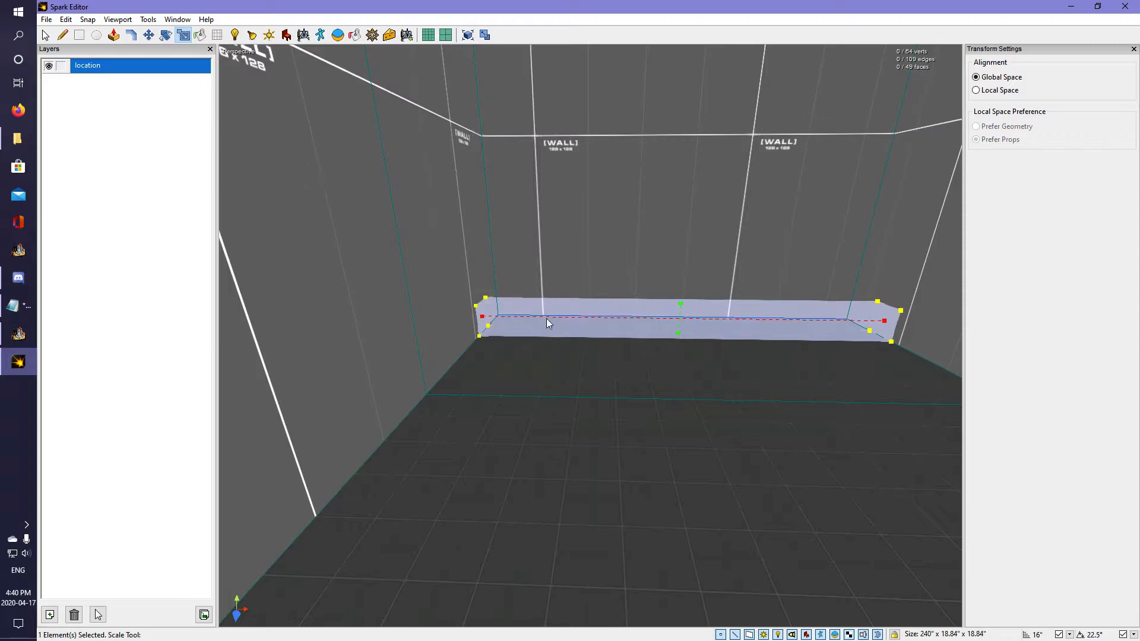
left_click_drag(680, 304, 682, 258)
right_click_drag(682, 258, 578, 380)
left_click_drag(573, 382, 574, 297)
right_click_drag(574, 297, 596, 339)
left_click_drag(582, 328, 560, 334)
mouse_move(562, 337)
right_mouse_down()
mouse_move(593, 332)
mouse_move(546, 336)
right_mouse_up()
left_click_drag(411, 336, 456, 338)
key("space")
Select the team_join entity in the third alcove and scale it to fill the alcove in width, depth and height.
left_click(436, 521)
right_click_drag(436, 521, 712, 546)
key("w")
left_click(545, 304)
right_click_drag(581, 297, 676, 349)
key("a")
left_click(183, 37)
key("w")
left_click_drag(498, 348, 454, 349)
left_click_drag(725, 353, 839, 355)
right_click_drag(839, 355, 565, 329)
left_click_drag(531, 306, 574, 307)
right_click_drag(574, 307, 599, 336)
left_click_drag(751, 312, 674, 314)
right_click_drag(674, 314, 766, 291)
left_click_drag(581, 369, 581, 242)
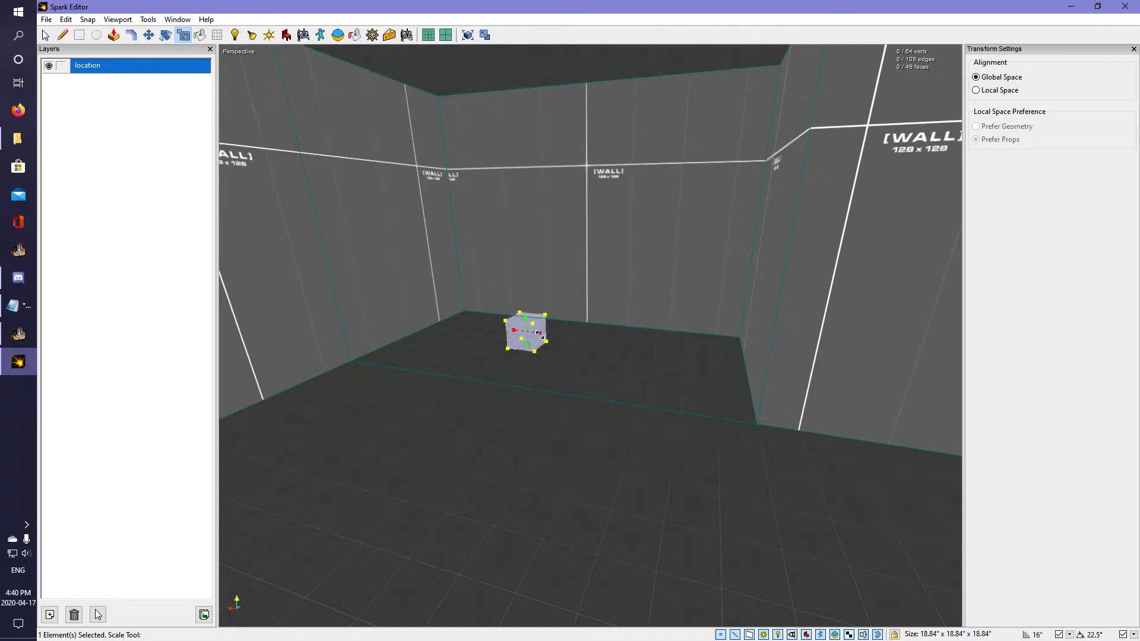
Scale the team_join entity in the last alcove to 224" wide and to the alcove's full depth and height.
left_click_drag(539, 335, 747, 365)
right_click_drag(743, 369, 594, 335)
key("d")
left_click_drag(593, 355, 421, 389)
right_click_drag(421, 390, 599, 337)
key("a")
left_click_drag(633, 342, 563, 356)
right_click_drag(563, 356, 587, 333)
key("d")
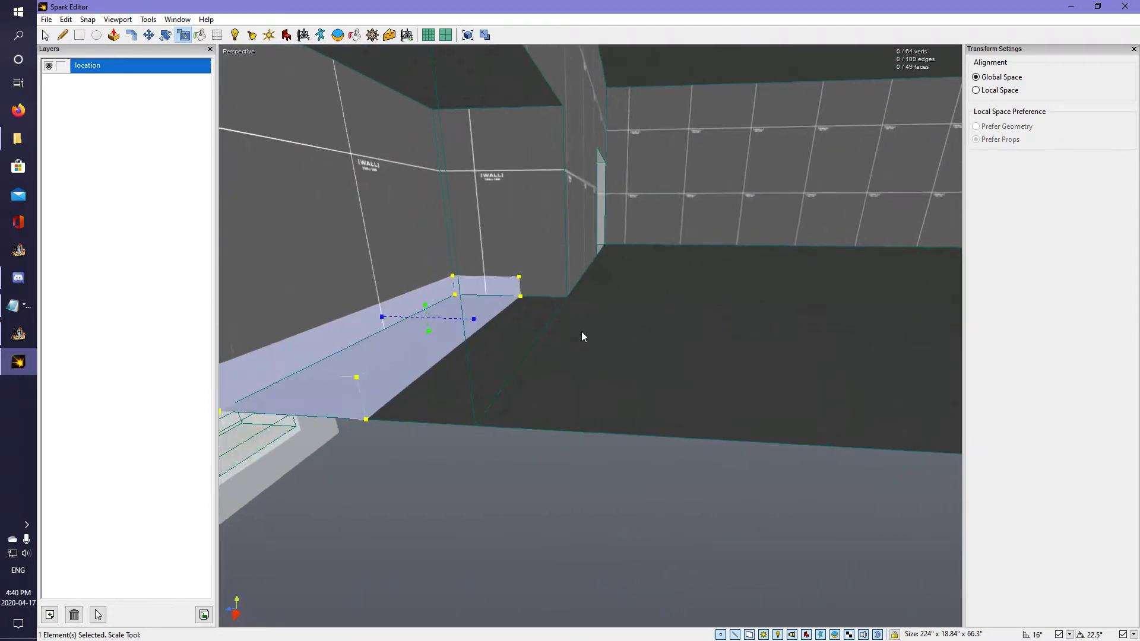
left_click_drag(476, 320, 543, 321)
right_click_drag(543, 320, 590, 336)
key("s")
key("a")
left_click_drag(575, 364, 569, 244)
key("space")
Check the Team Number of one team_join volume and set the other volume on the same wall to Alien.
key("w")
right_click_drag(570, 245, 860, 201)
left_click(610, 306)
key("w")
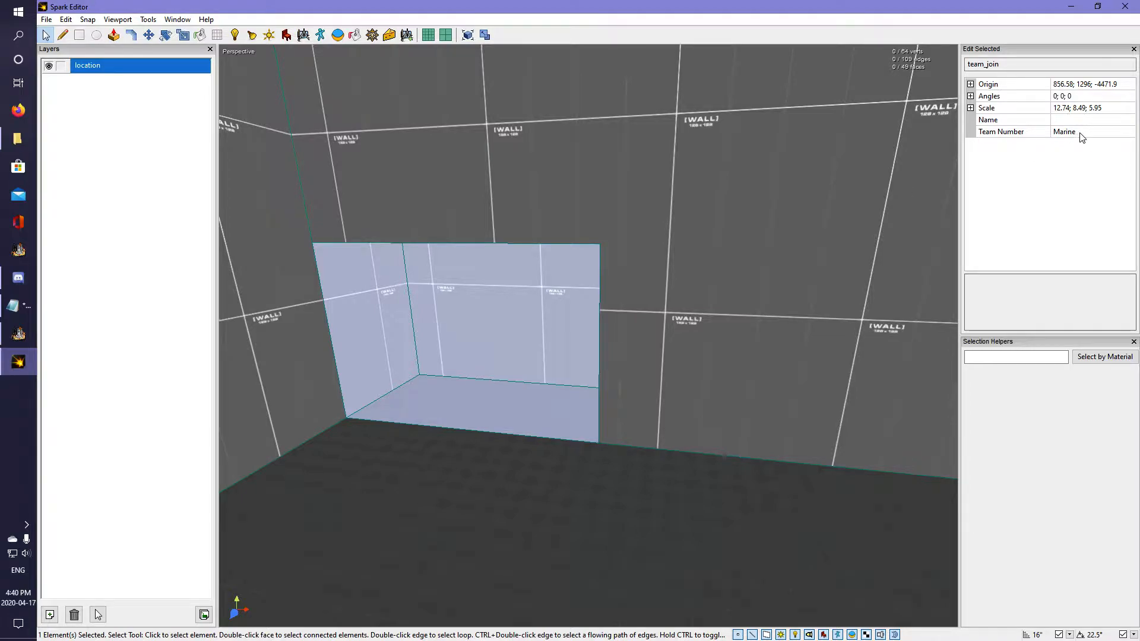
key("w")
right_click_drag(695, 262, 692, 333)
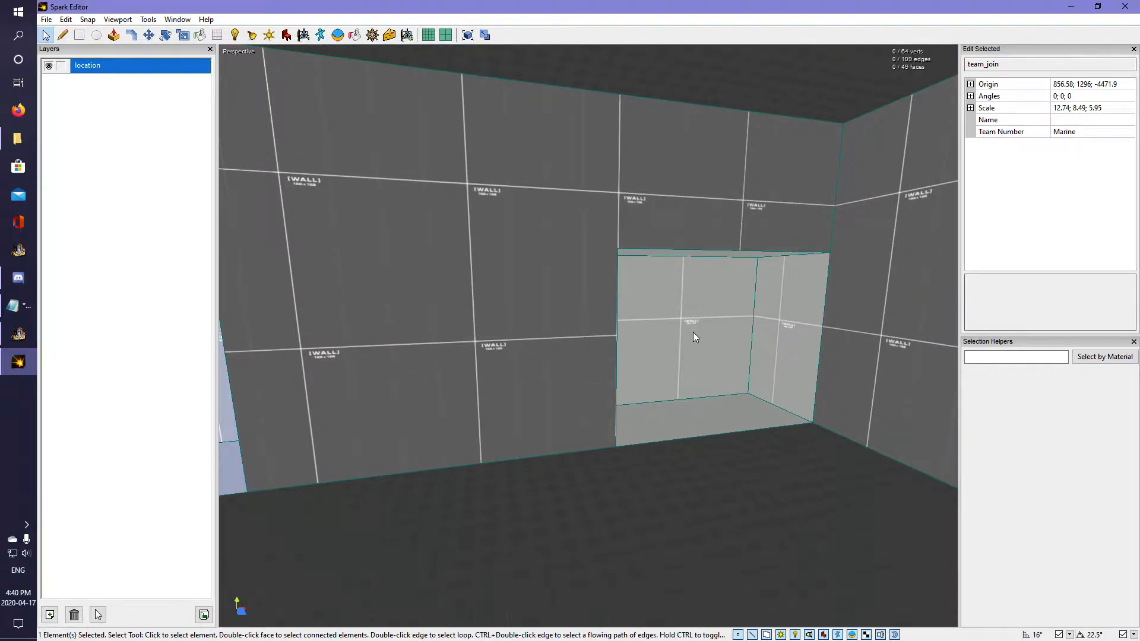
left_click(739, 326)
left_click(1064, 132)
left_click(1128, 132)
left_click(1075, 148)
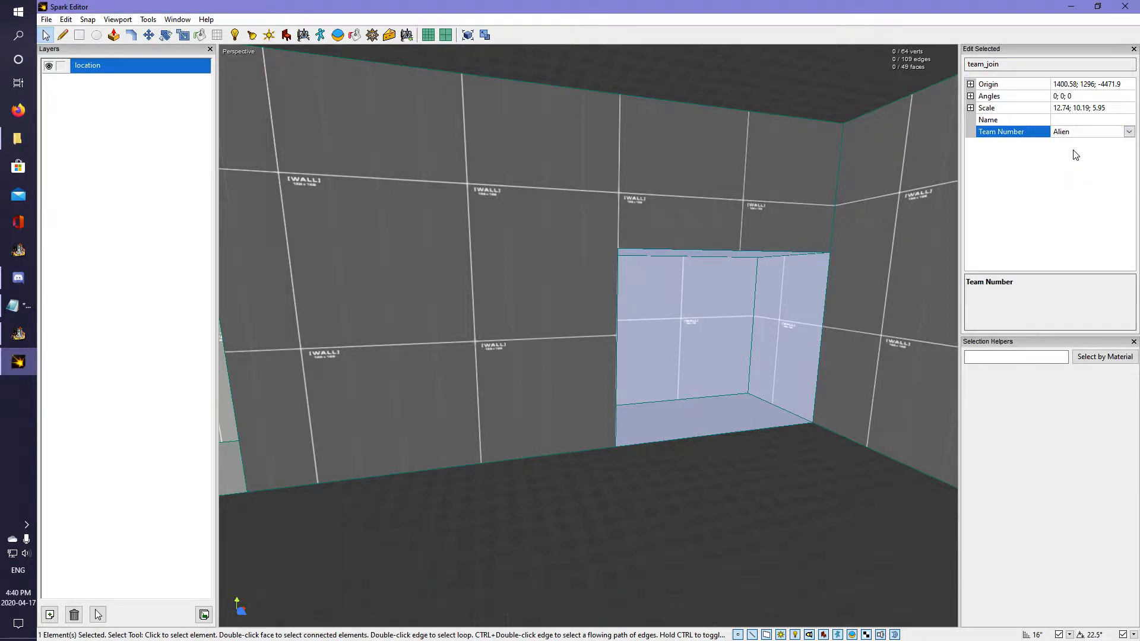
Set the Team Number of the first team_join volume on the opposite wall to Random.
left_click(835, 301)
left_click(760, 321)
right_click_drag(759, 321, 581, 336)
left_click(581, 337)
left_click(1087, 133)
left_click(1128, 132)
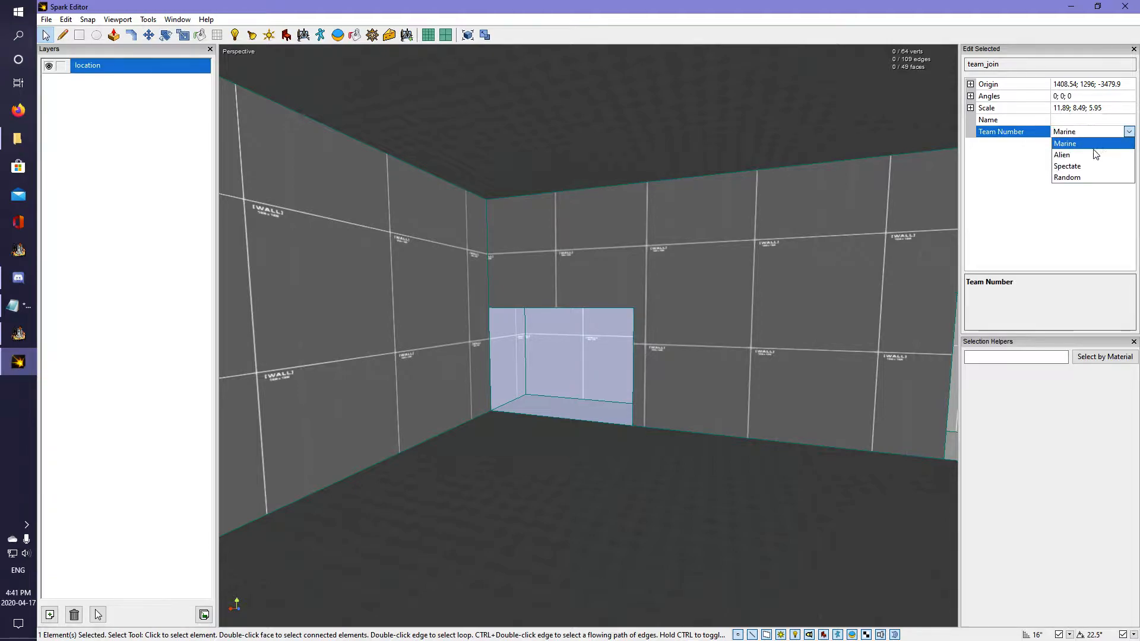
left_click(1076, 177)
Set the Team Number of the remaining team_join volume, beside the Random one, to Spectate and deselect it.
right_click_drag(772, 306, 623, 340)
left_click(701, 335)
left_click(1083, 123)
left_click(1094, 132)
left_click(1127, 132)
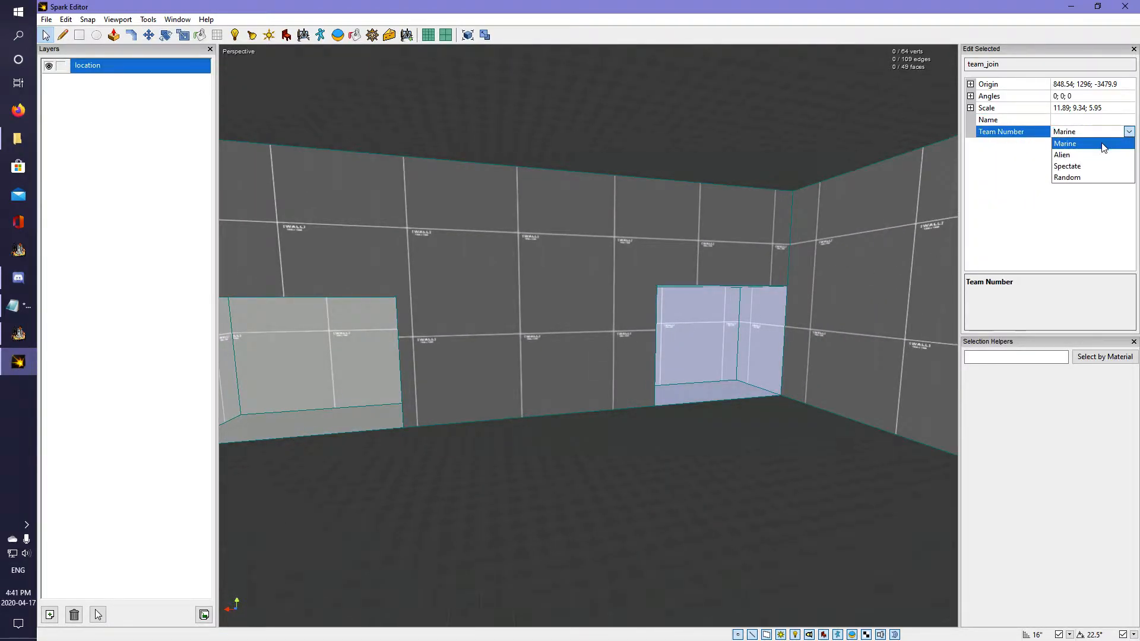
left_click(1076, 168)
right_click_drag(696, 351, 411, 231)
key("s")
left_click(458, 375)
key("w")
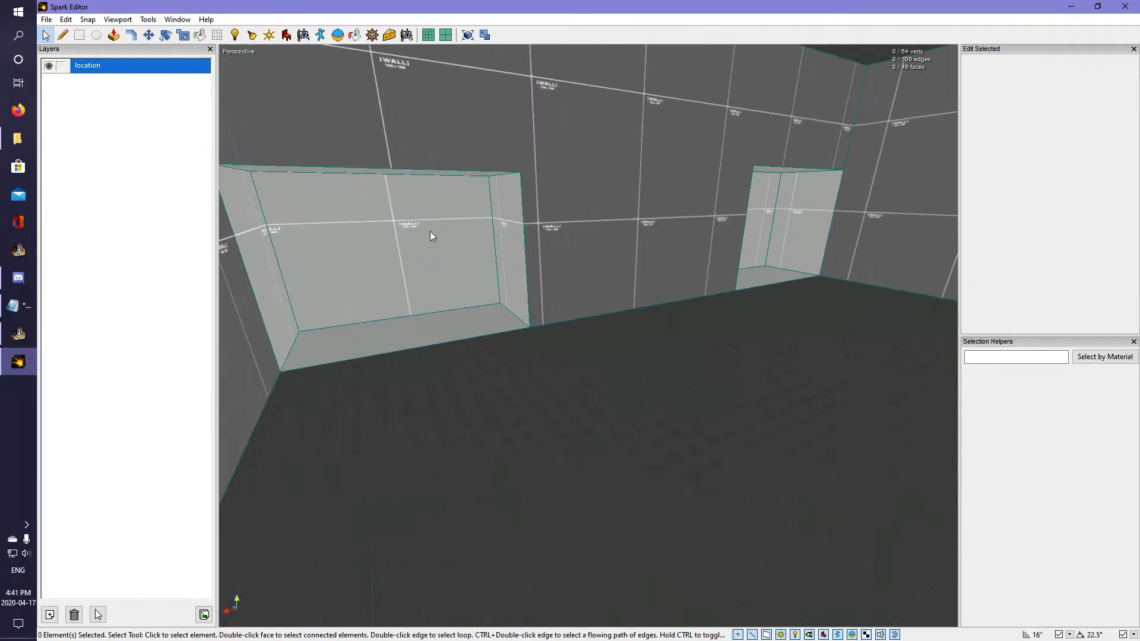
Find the SPECTATE sign prop with the search "spect", place it on the floor before the alcoves and select it.
left_click(286, 35)
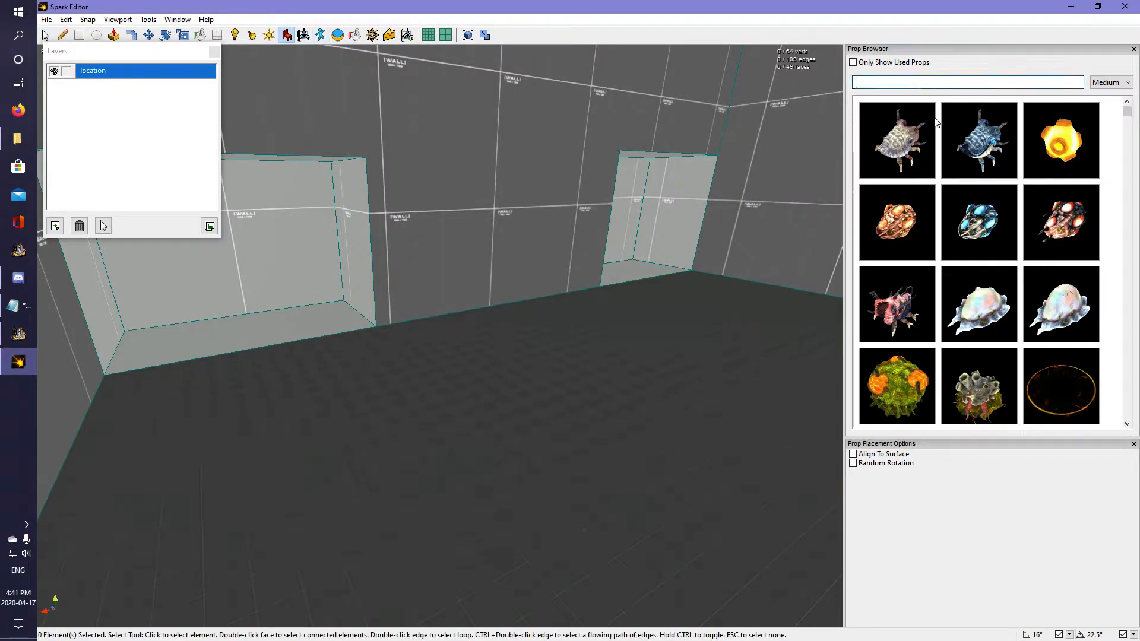
type("spect")
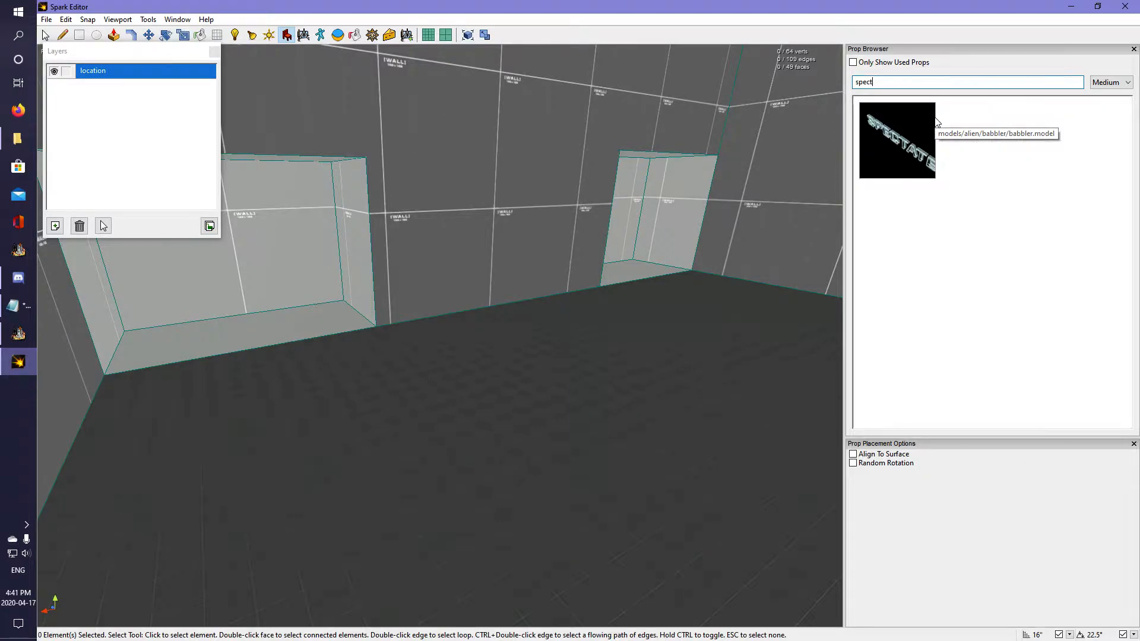
left_click(881, 156)
left_click(327, 362)
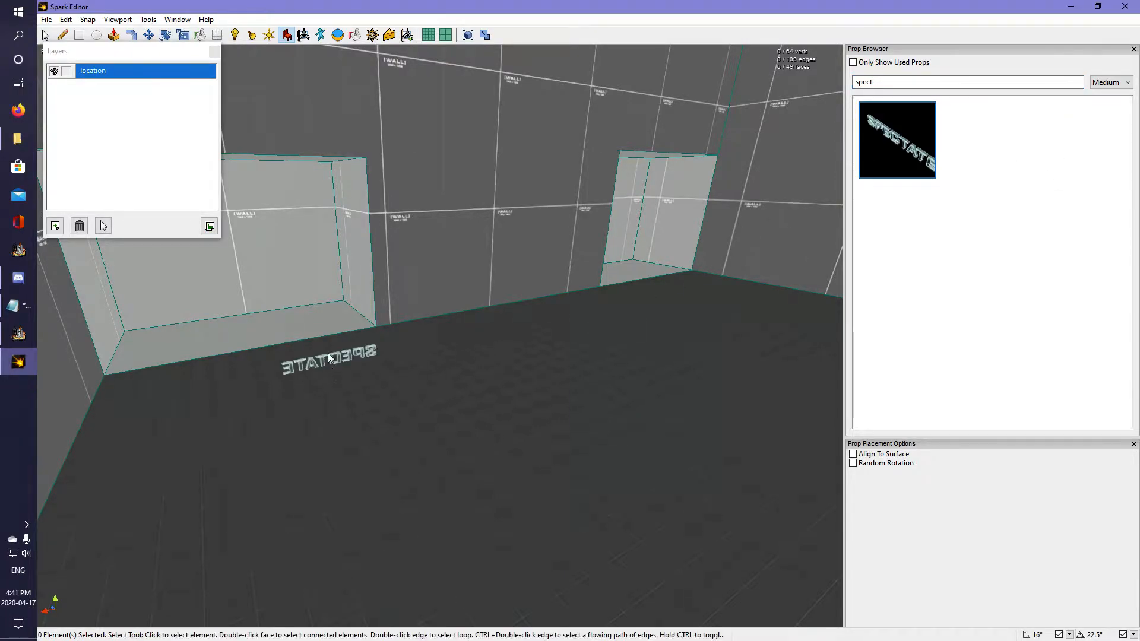
key("space")
left_click(334, 290)
left_click(488, 359)
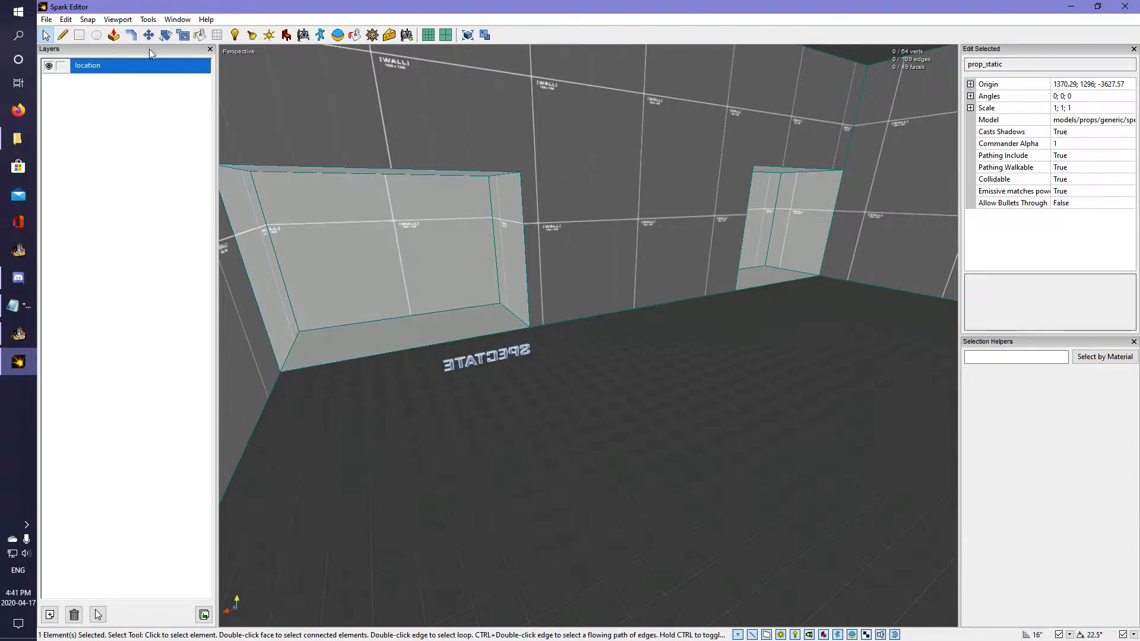
Move the SPECTATE sign over to the Spectate alcove and rotate it about the vertical axis to face into the room.
key("w")
right_click_drag(577, 346, 683, 347)
left_click_drag(235, 333, 635, 341)
right_click_drag(635, 341, 689, 368)
right_click_drag(577, 337, 656, 350)
left_click(165, 36)
left_click_drag(532, 386, 198, 185)
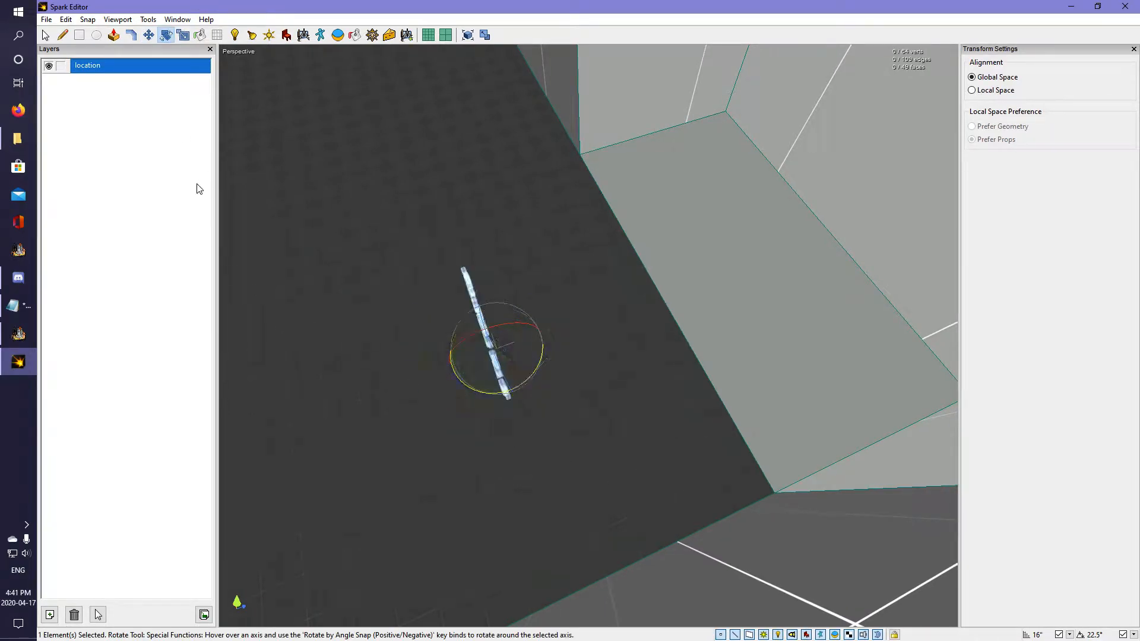
Shift the SPECTATE sign up to the alcove opening, raise it off the floor and deselect it.
left_click(150, 38)
left_click_drag(527, 335, 684, 280)
right_click_drag(683, 280, 771, 238)
right_click_drag(590, 336, 669, 292)
left_click_drag(559, 436, 560, 312)
right_click_drag(559, 313, 428, 320)
right_click_drag(582, 343, 703, 356)
key("Escape")
Find the RANDOM sign prop with the search "random", place it at the Random alcove and rotate it 180°.
left_click(286, 36)
left_click_drag(882, 83, 831, 91)
type("random")
left_click(886, 155)
left_click(328, 343)
left_click(166, 35)
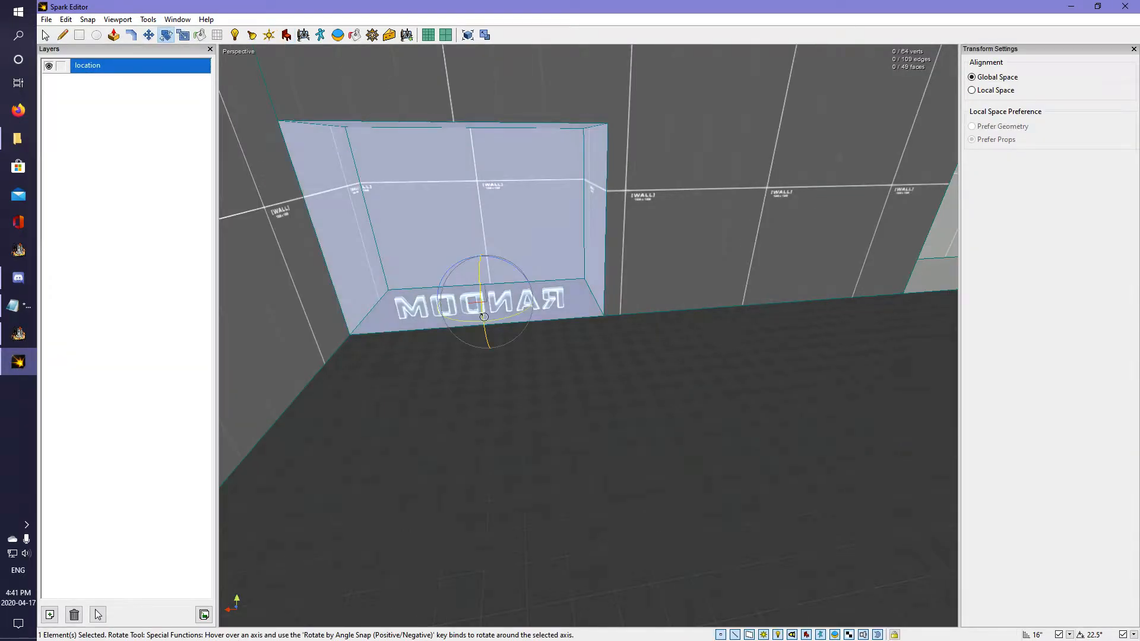
left_click_drag(466, 358, 563, 349)
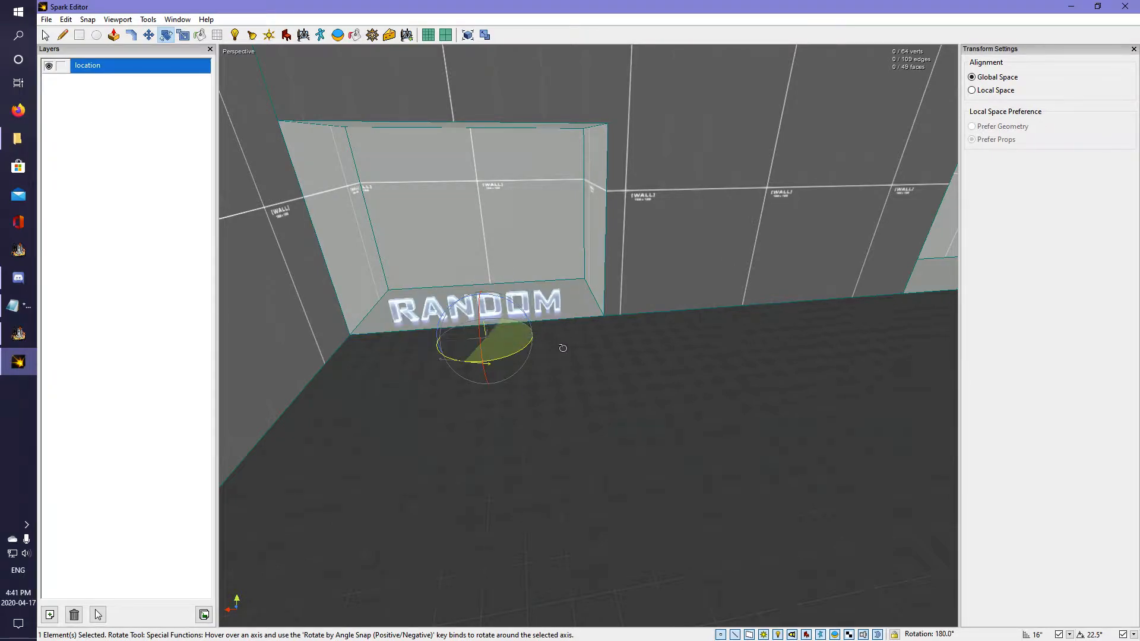
Shift the RANDOM sign sideways in front of its alcove and raise it off the floor.
left_click(150, 36)
middle_click_drag(415, 249, 255, 238)
middle_click_drag(552, 365, 543, 365)
left_click_drag(541, 378, 590, 375)
middle_click_drag(590, 375, 633, 396)
left_click_drag(633, 396, 634, 267)
middle_click_drag(635, 266, 320, 194)
Find the ALIENS sign prop with the search "alien" and place it on the floor at the Alien alcove.
left_click(287, 35)
double_click(919, 82)
type("aline")
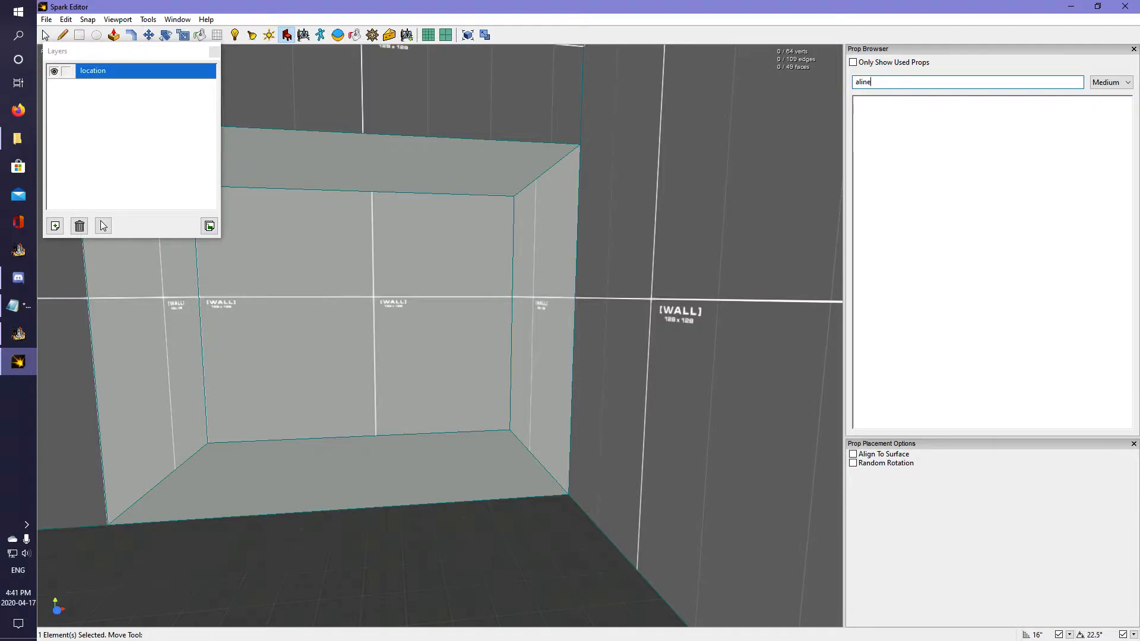
key("BackSpace")
key("BackSpace")
type("e")
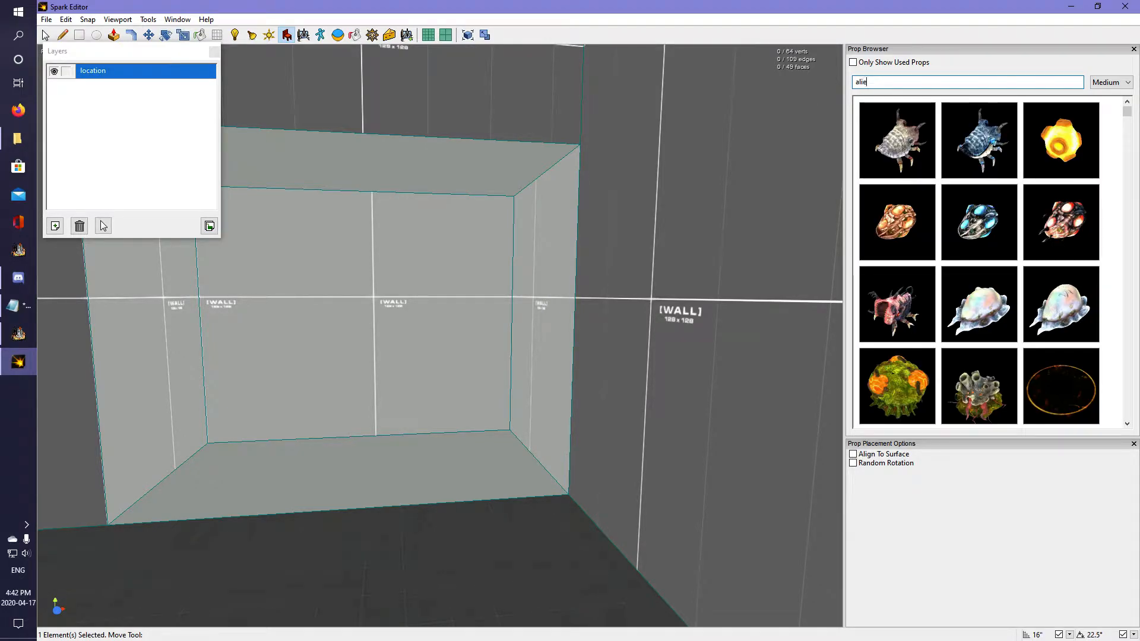
scroll(995, 236, "down", 10)
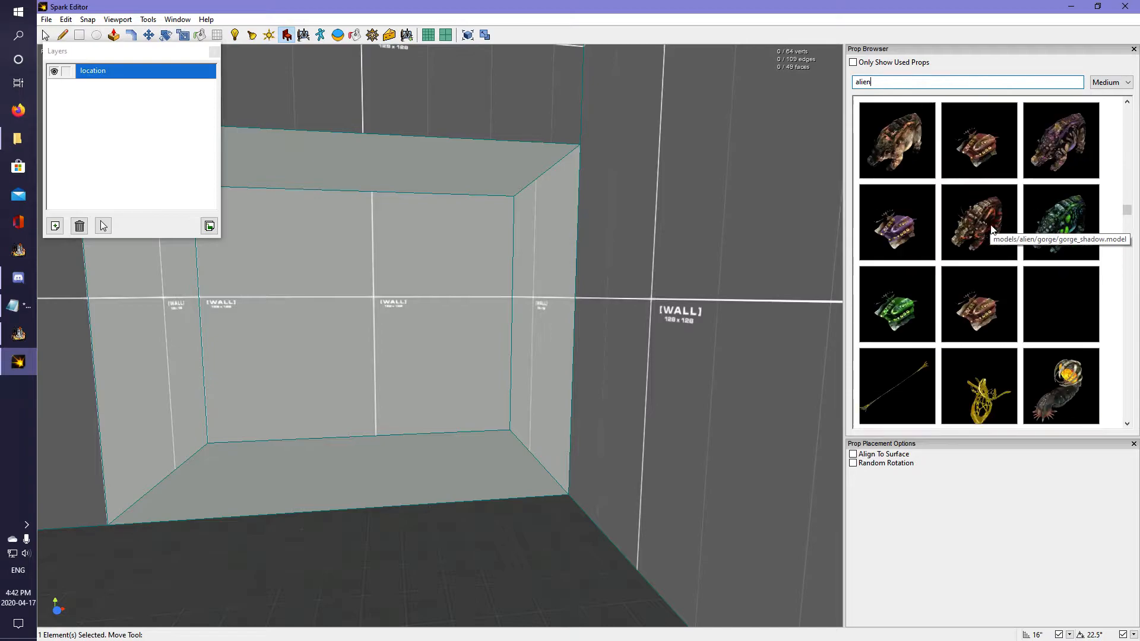
scroll(995, 236, "down", 8)
left_click(895, 401)
left_click(360, 484)
Raise the ALIENS sign in front of its alcove to a Y position of about 1437".
right_click_drag(287, 440, 433, 334)
left_click(150, 36)
left_click(648, 381)
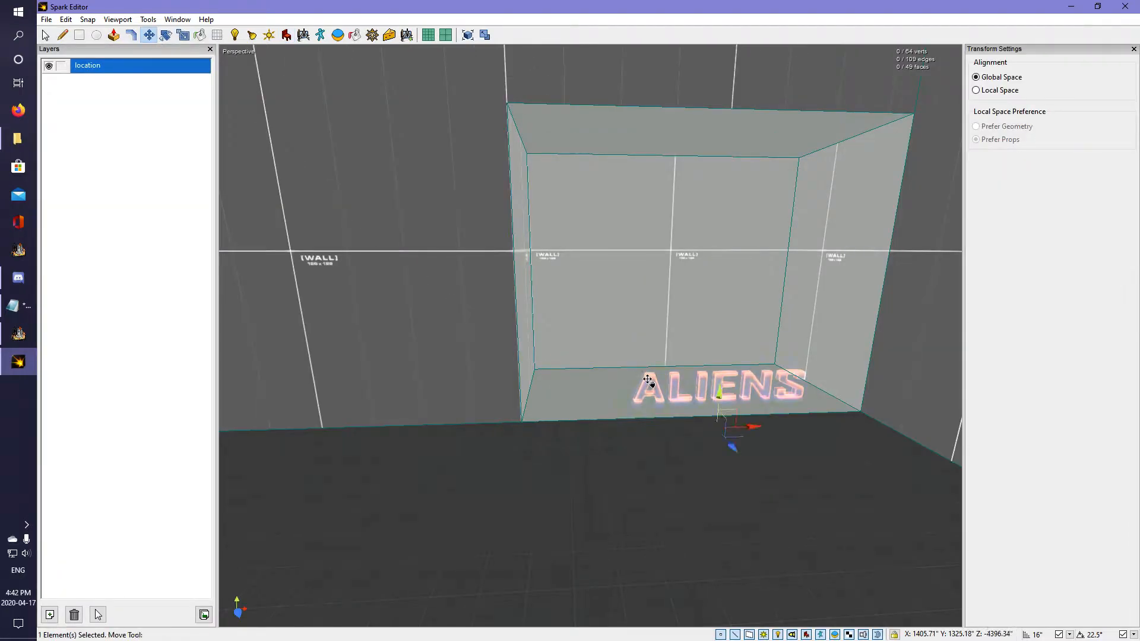
left_click_drag(719, 396, 729, 205)
right_click_drag(728, 205, 569, 326)
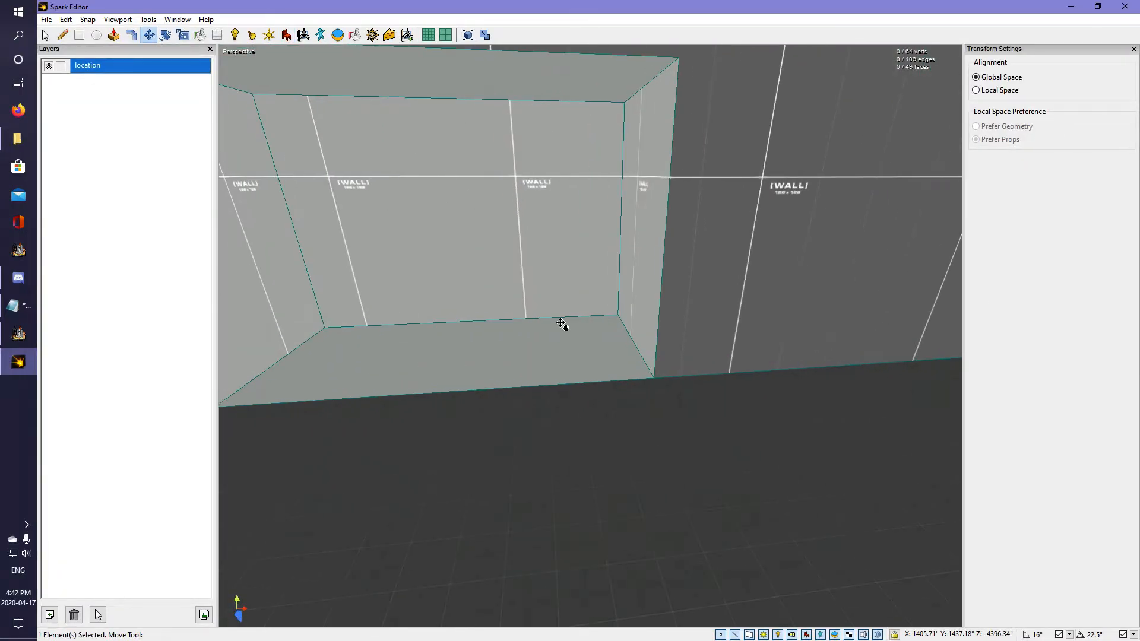
Find the MARINES sign prop with the search "marine" and place it on the floor of the Marine alcove.
left_click(287, 35)
left_click_drag(890, 82, 827, 81)
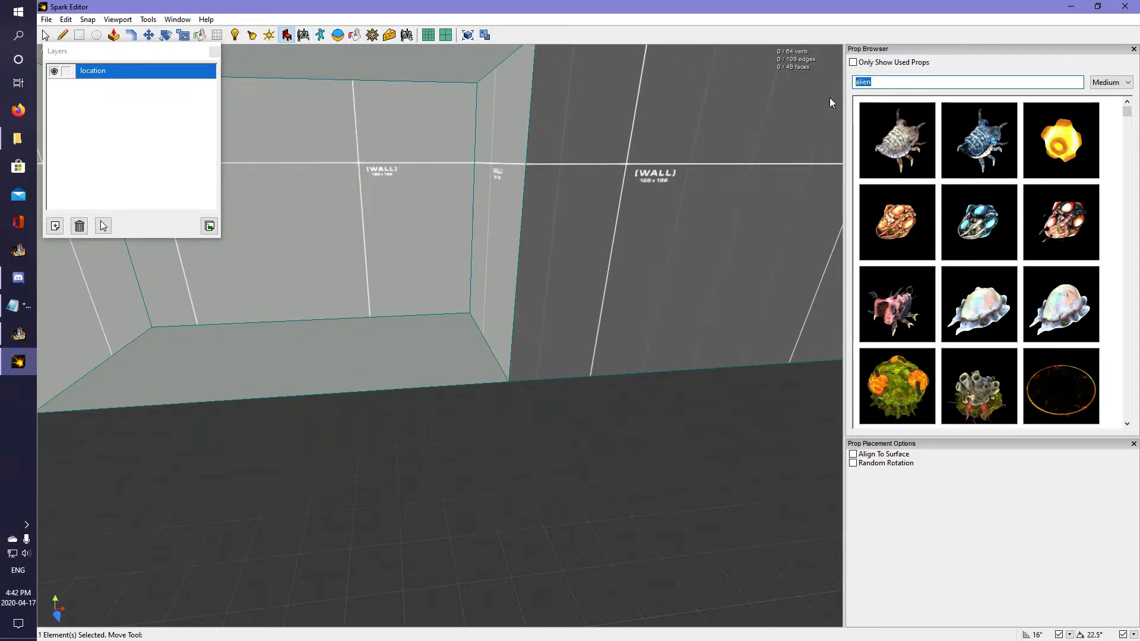
type("marines")
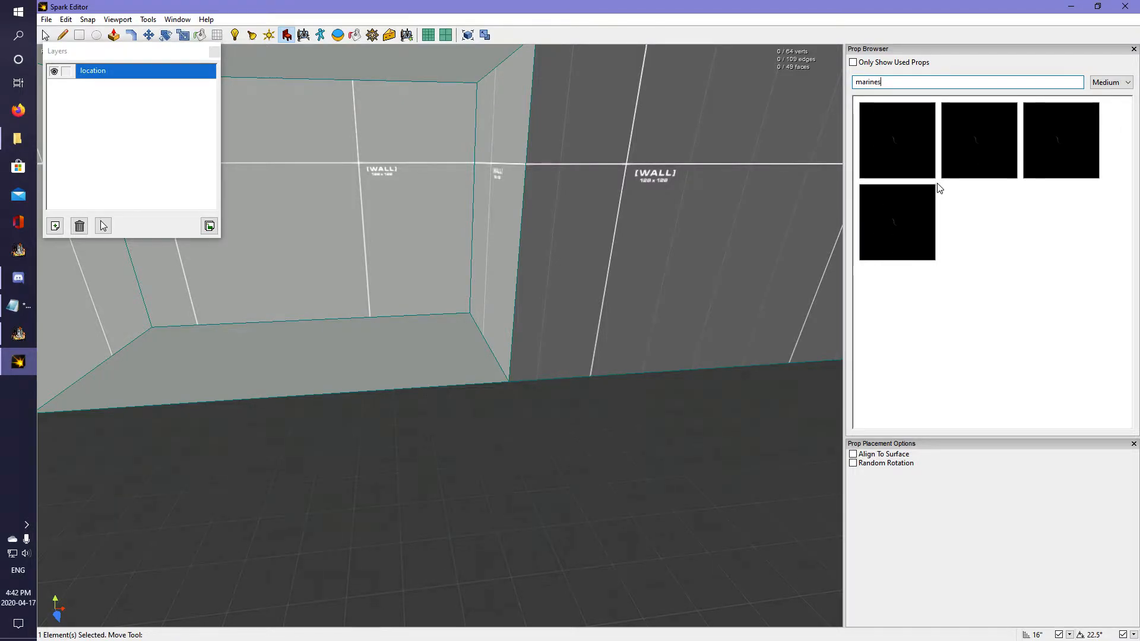
key("BackSpace")
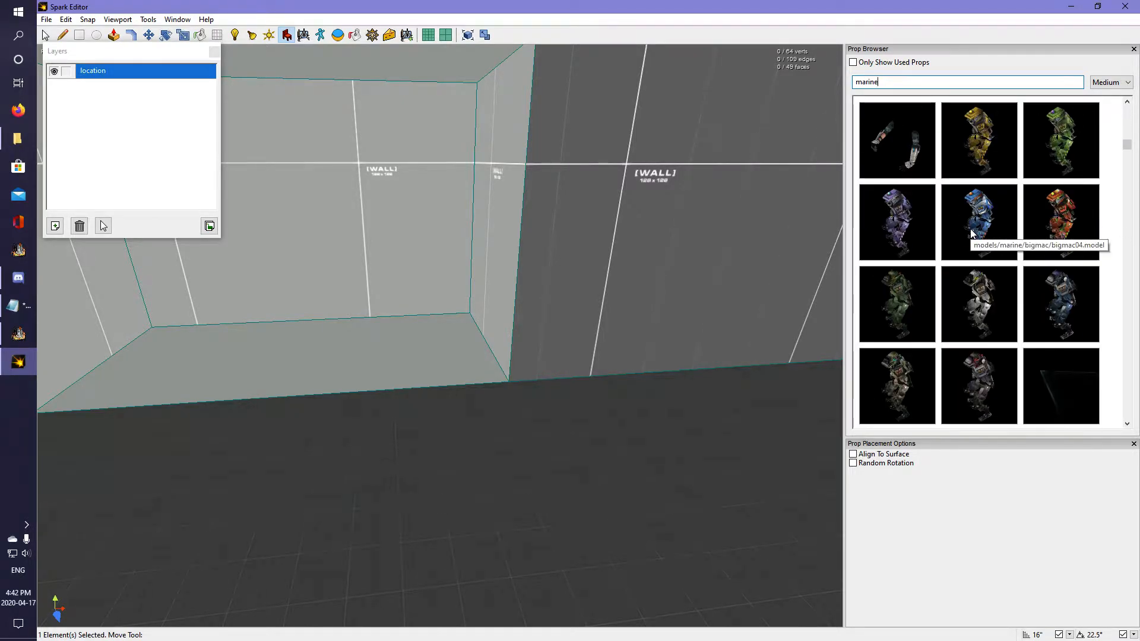
scroll(1112, 164, "down", 2)
scroll(1111, 164, "down", 10)
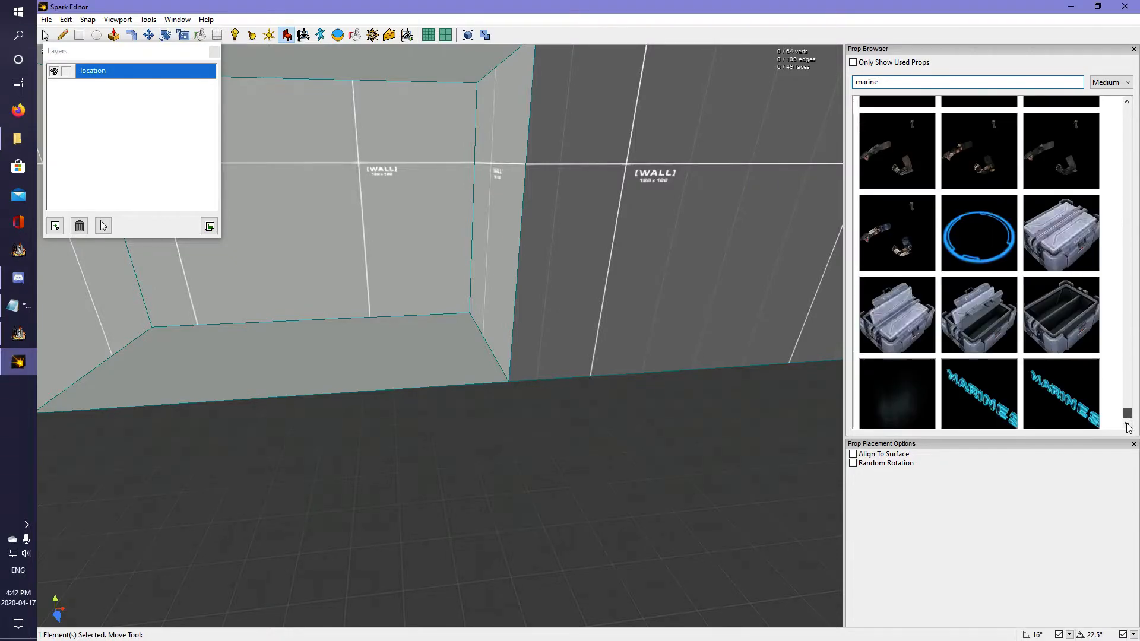
left_click(979, 394)
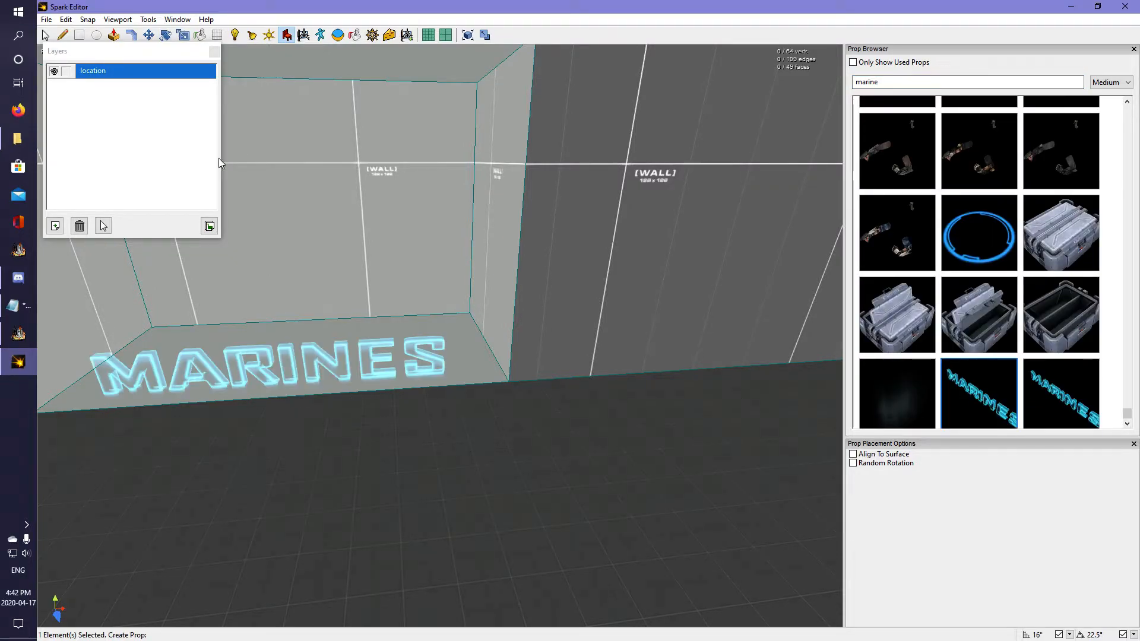
Raise the MARINES sign off the floor to the upper part of its alcove opening.
left_click(148, 35)
left_click(361, 360)
middle_click_drag(361, 360, 195, 368)
left_click_drag(572, 380, 597, 250)
middle_click_drag(598, 250, 558, 322)
key("space")
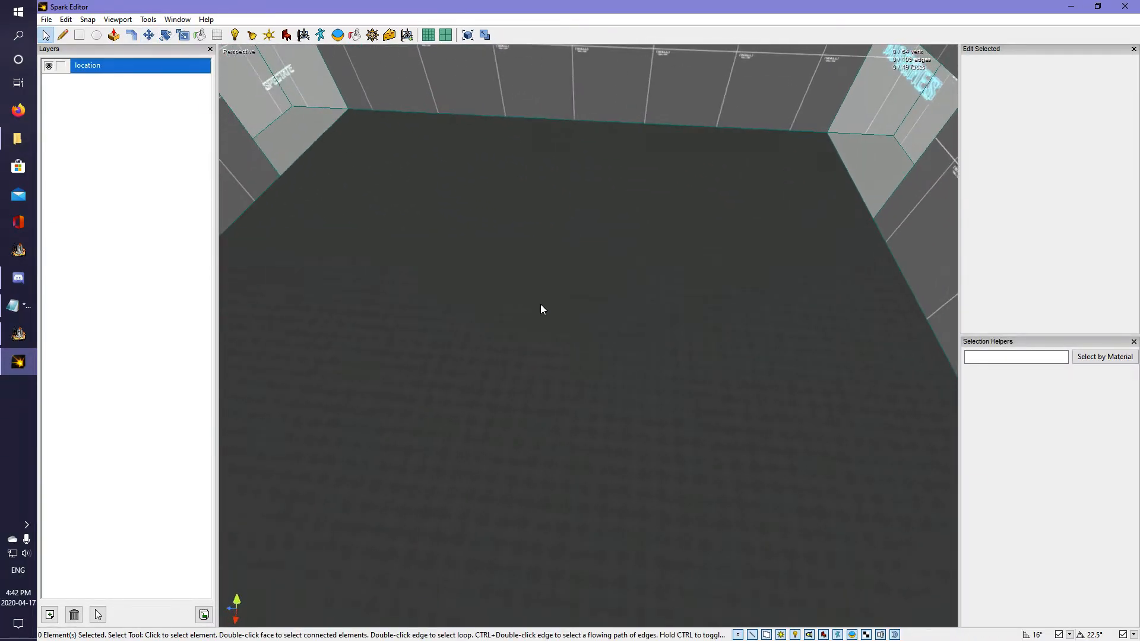
Place 20 ready_room_start entities across the ready room floor in four rows of five.
left_click(320, 35)
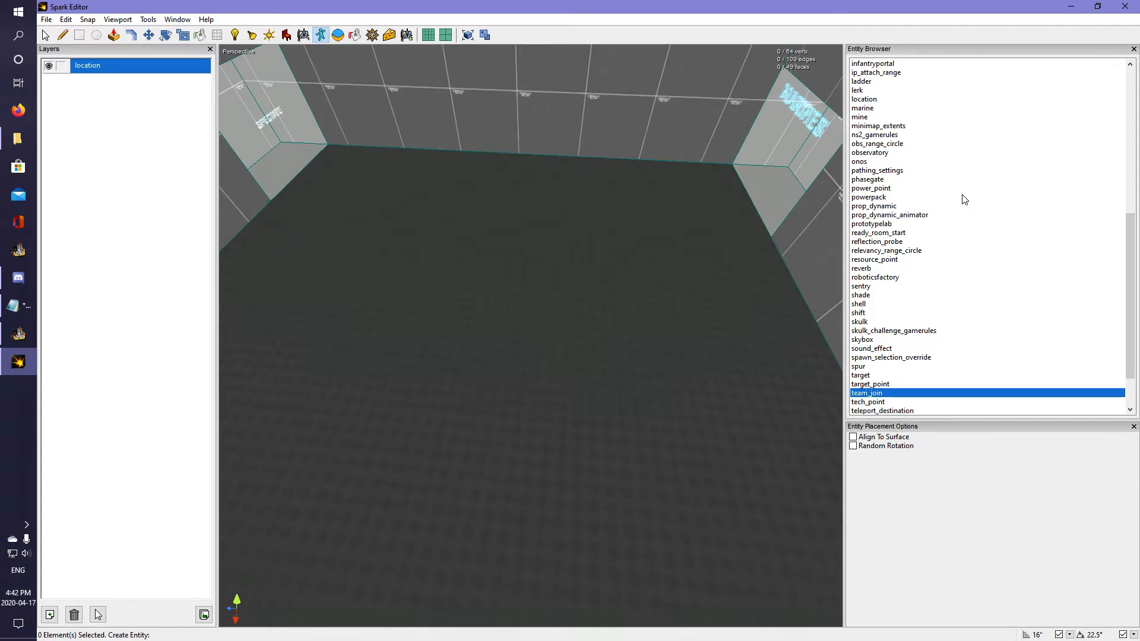
scroll(957, 196, "down", 2)
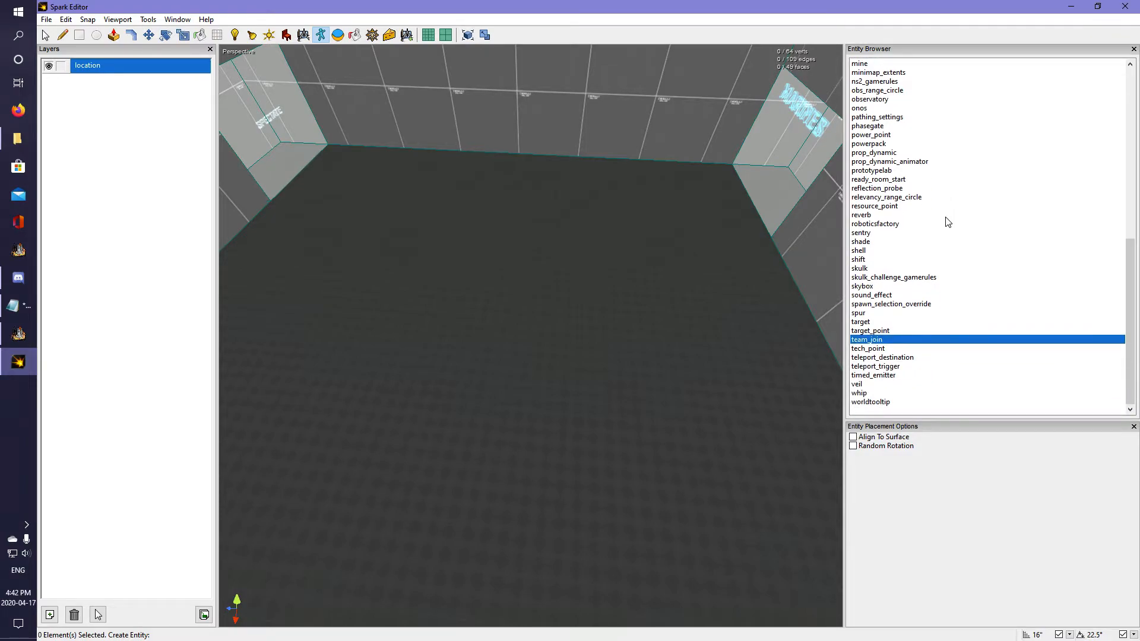
scroll(947, 216, "up", 2)
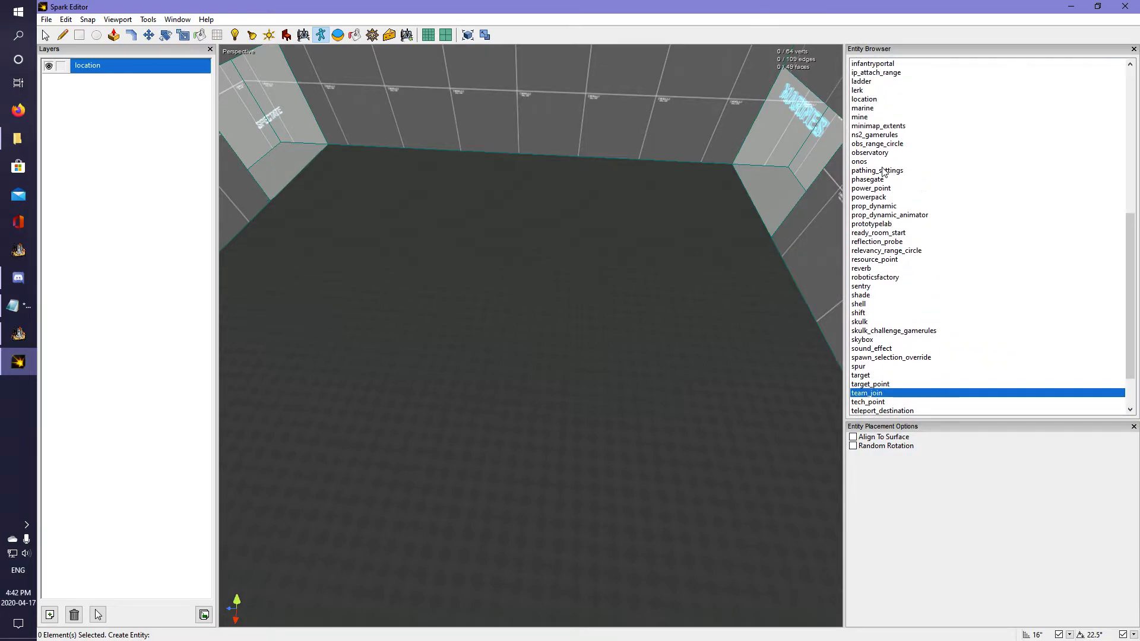
scroll(952, 162, "up", 2)
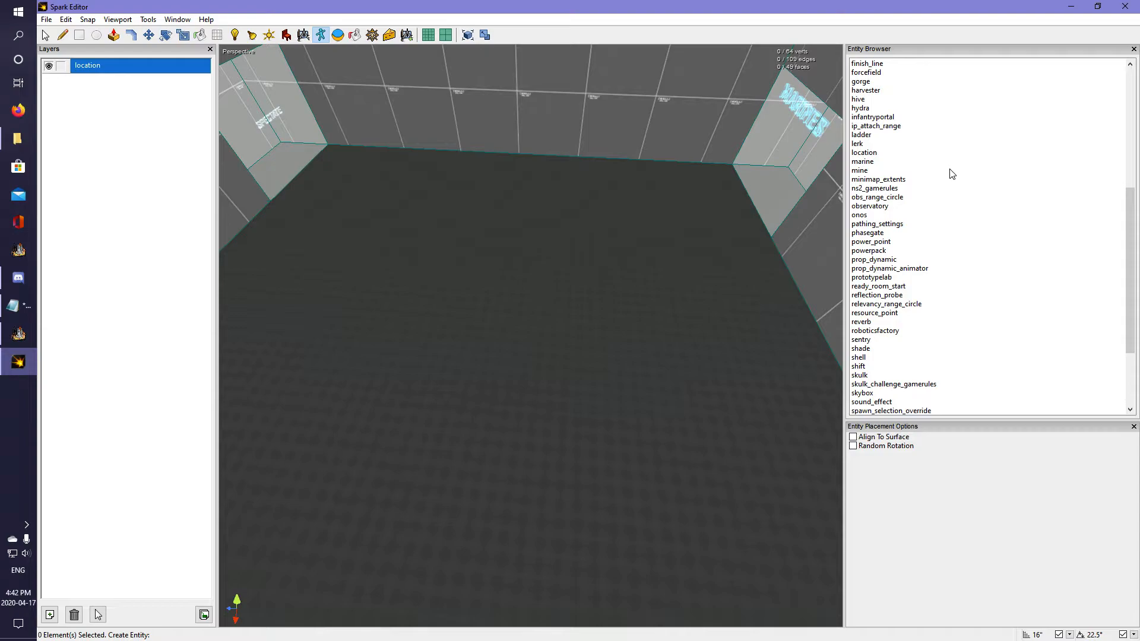
scroll(922, 166, "up", 2)
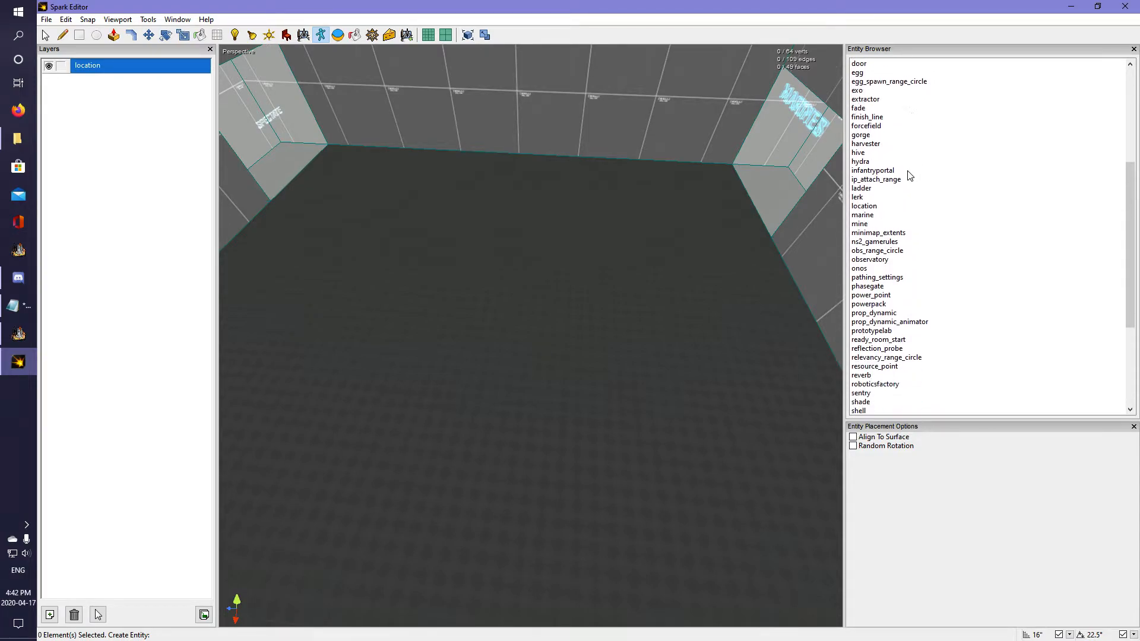
scroll(879, 207, "down", 2)
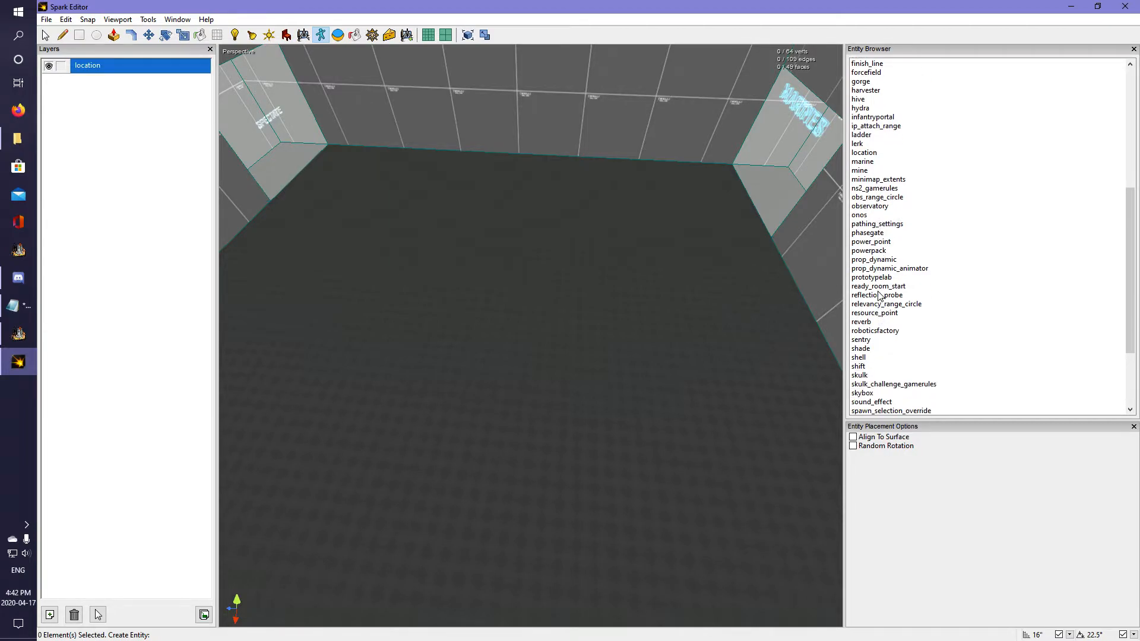
left_click(879, 287)
mouse_move(738, 300)
right_mouse_down()
mouse_move(738, 333)
mouse_move(738, 279)
right_mouse_up()
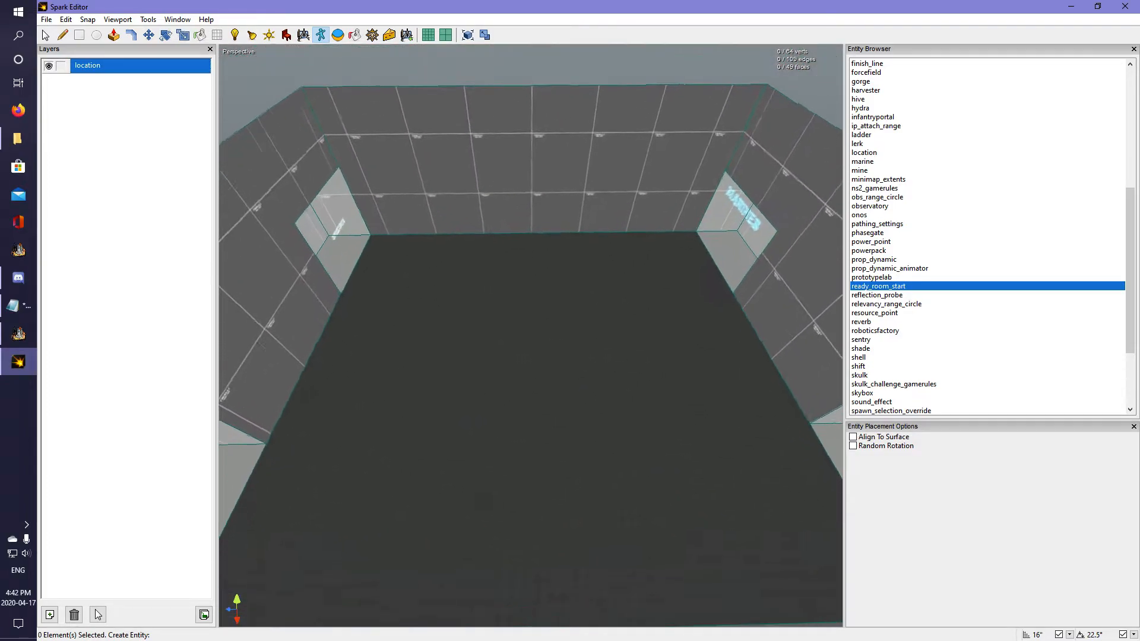
right_click_drag(416, 285, 416, 277)
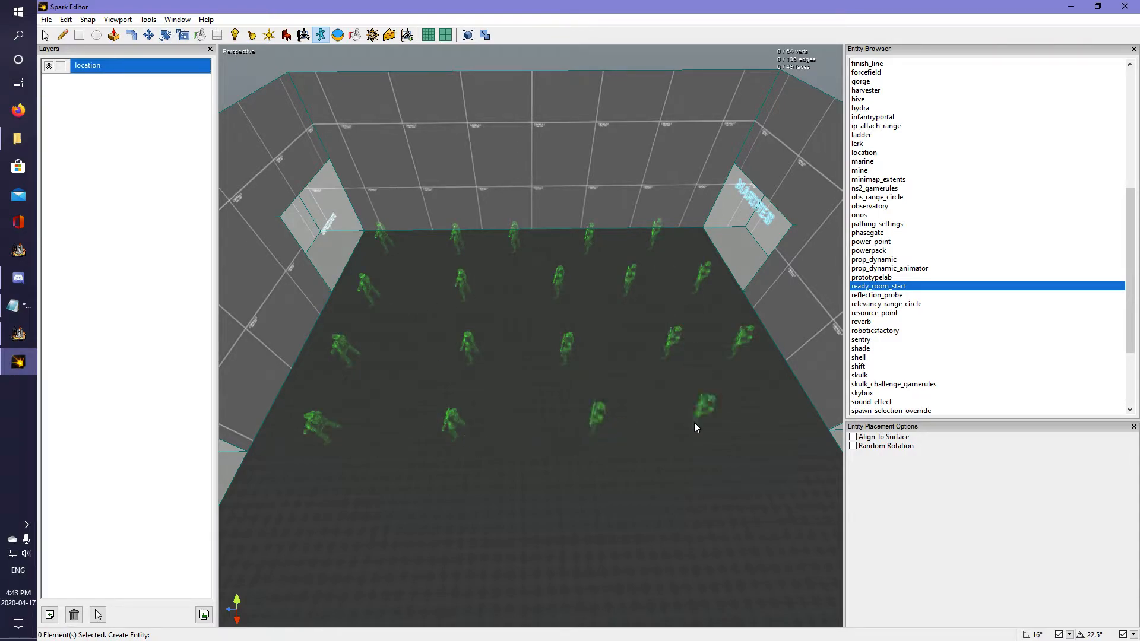
right_click_drag(690, 414, 447, 372)
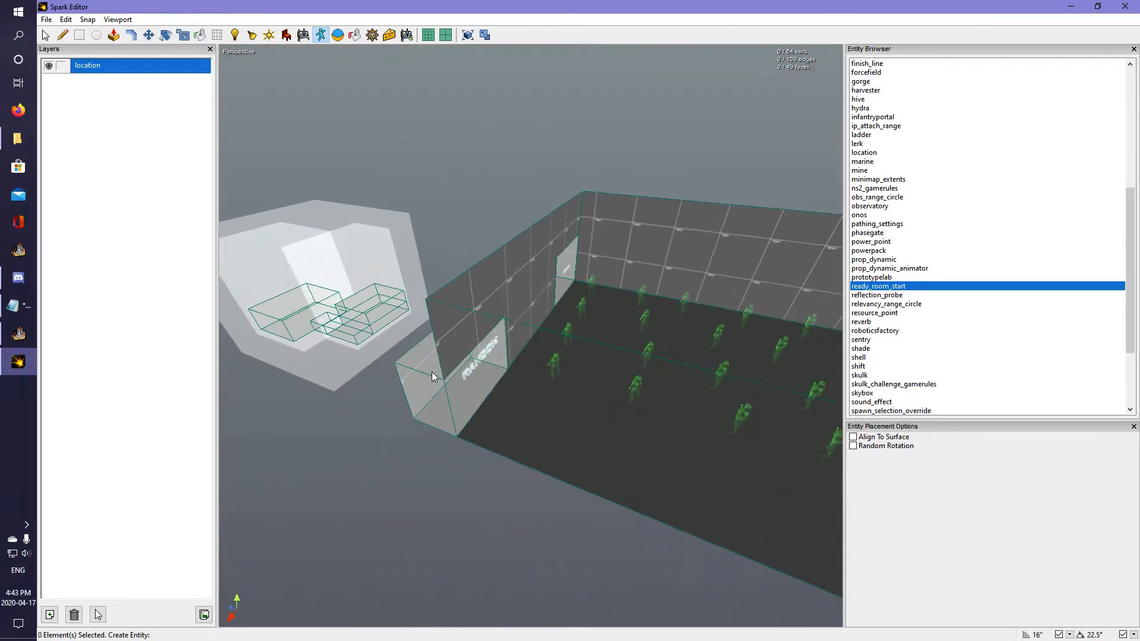
Hide the location layer.
key("space")
right_click_drag(394, 443, 454, 451)
key("w")
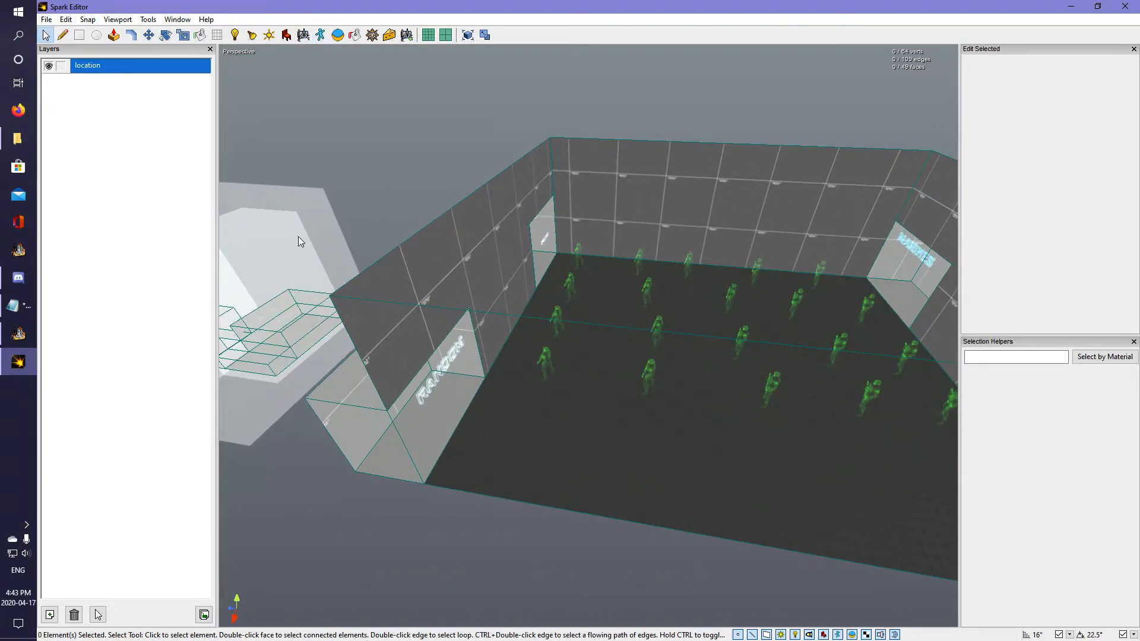
left_click(49, 69)
Place an ns2_gamerules entity on the ready room floor among the spawn points near the far wall.
right_click_drag(570, 297, 635, 463)
right_click_drag(552, 350, 587, 334)
key("s")
key("w")
mouse_move(514, 240)
right_mouse_down()
mouse_move(515, 229)
mouse_move(514, 240)
right_mouse_up()
key("w")
left_click(321, 36)
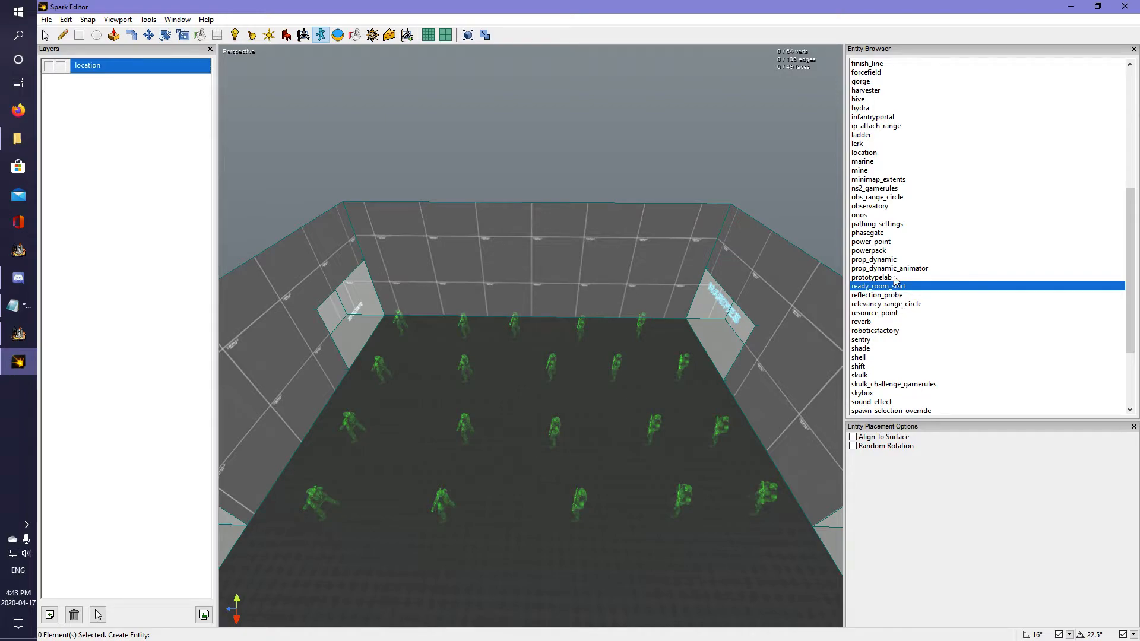
left_click(874, 189)
right_click_drag(638, 313, 530, 336)
key("w")
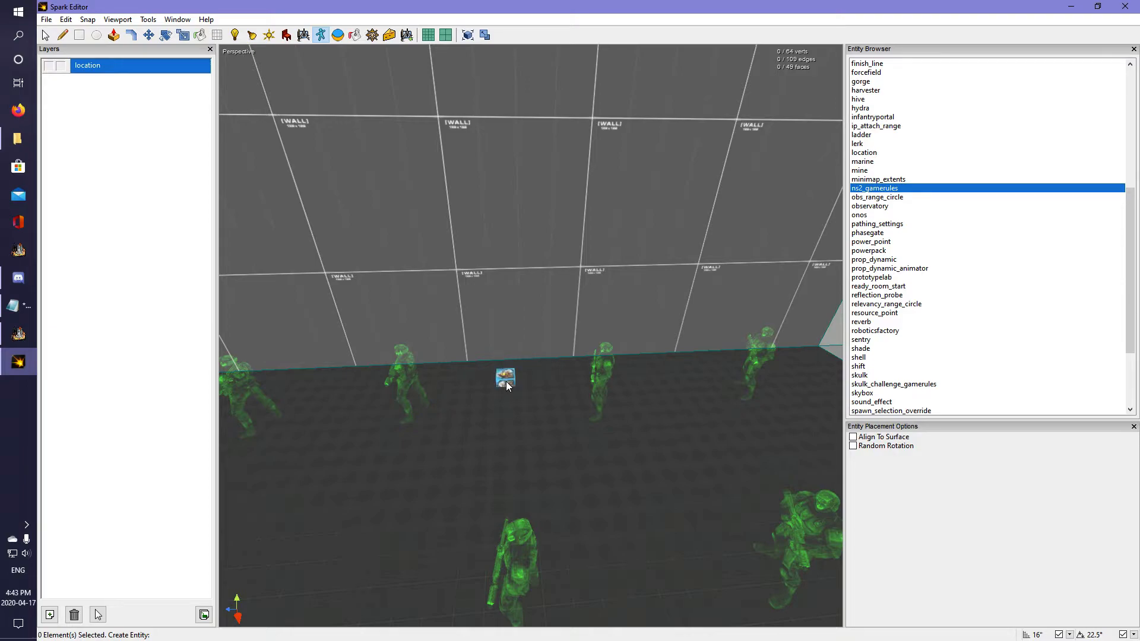
Look through the entity list for any other entities the map needs.
scroll(961, 242, "up", 3)
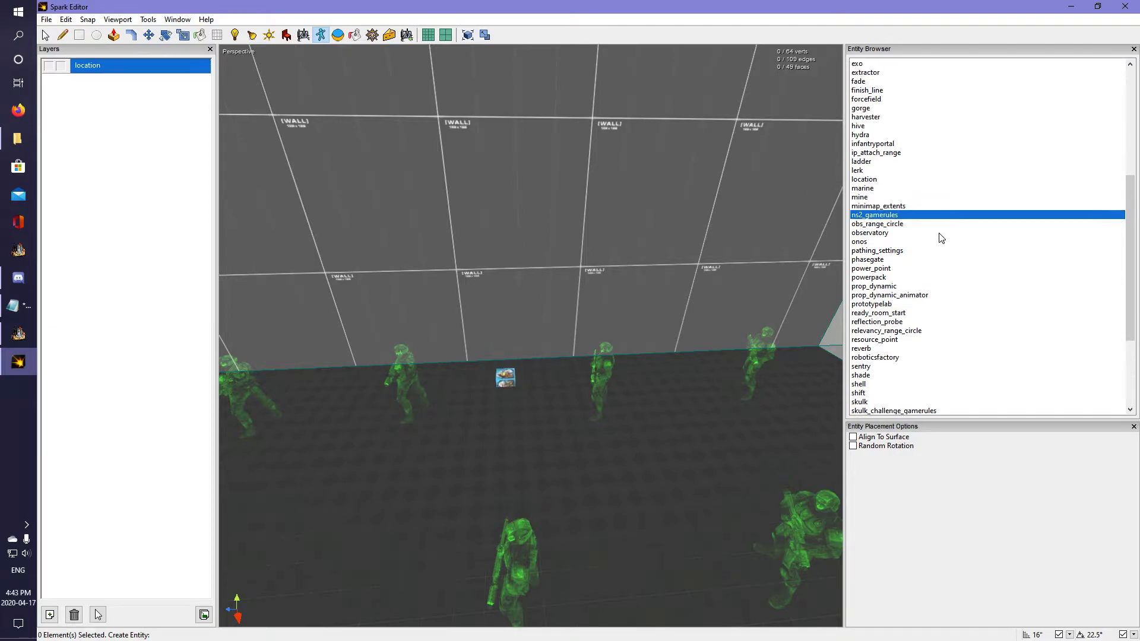
scroll(907, 231, "down", 7)
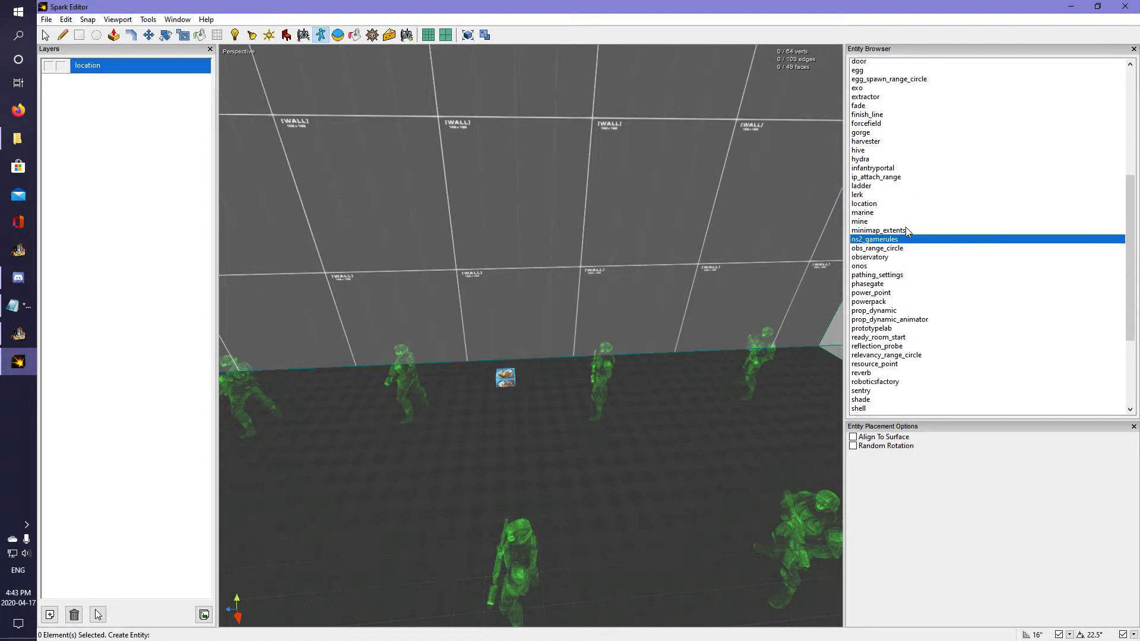
scroll(908, 232, "up", 2)
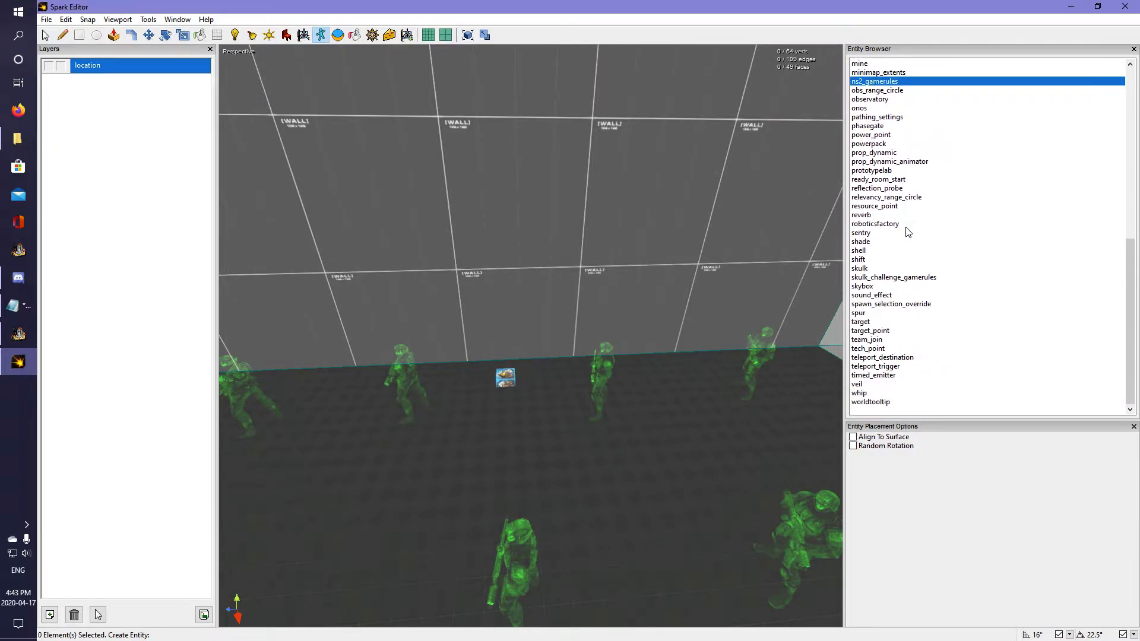
scroll(884, 180, "up", 4)
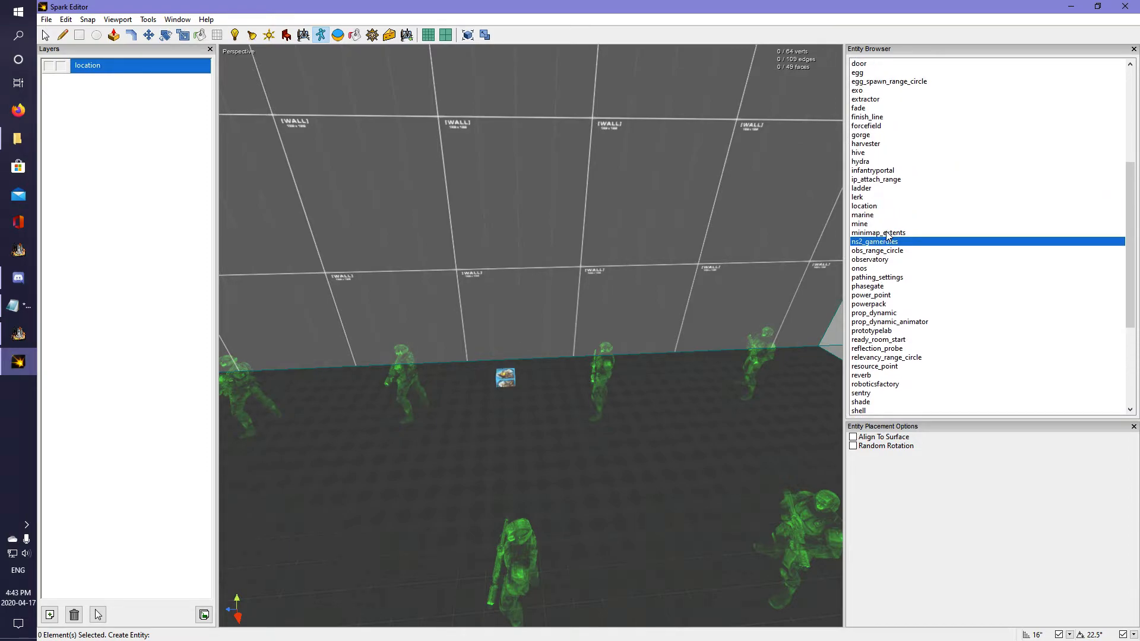
scroll(887, 236, "up", 5)
scroll(871, 190, "up", 2)
scroll(871, 194, "down", 4)
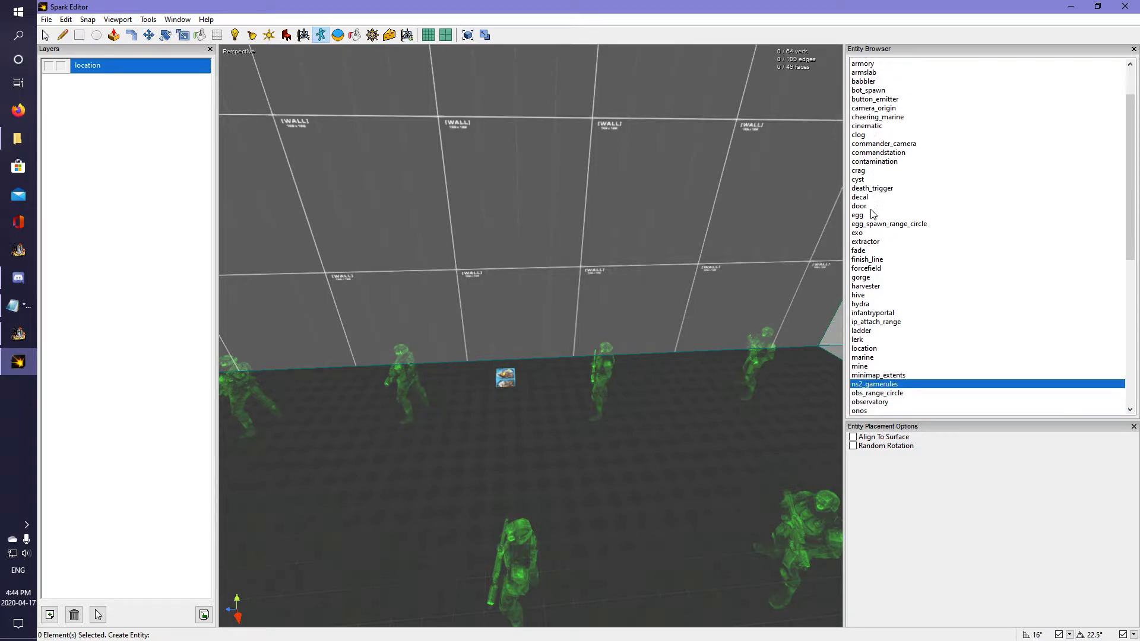
scroll(873, 240, "down", 3)
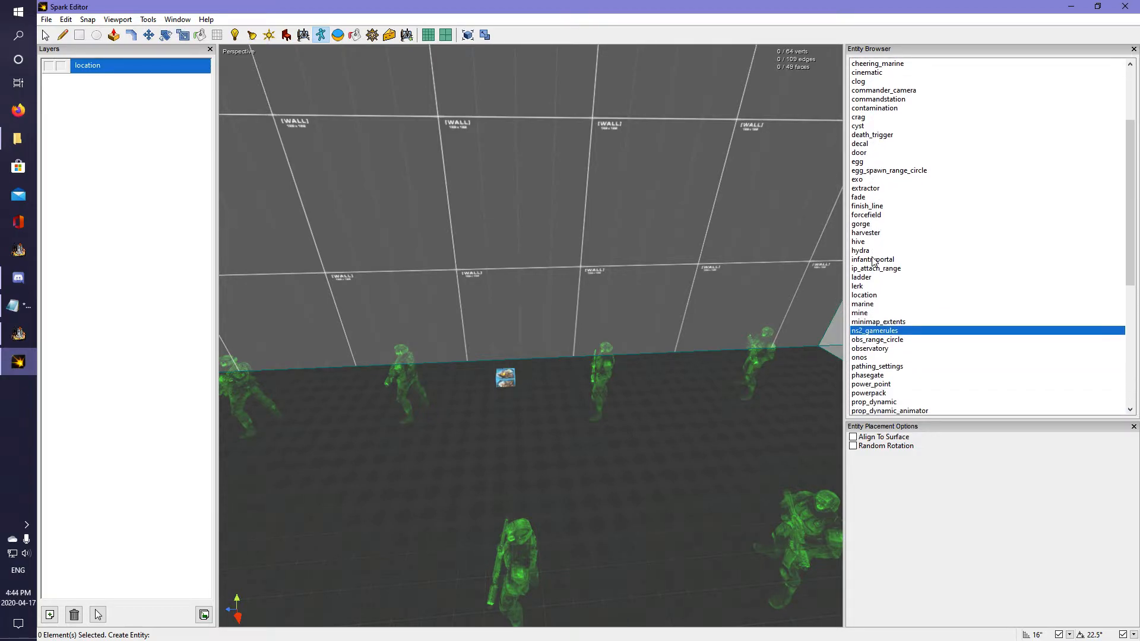
scroll(872, 262, "down", 3)
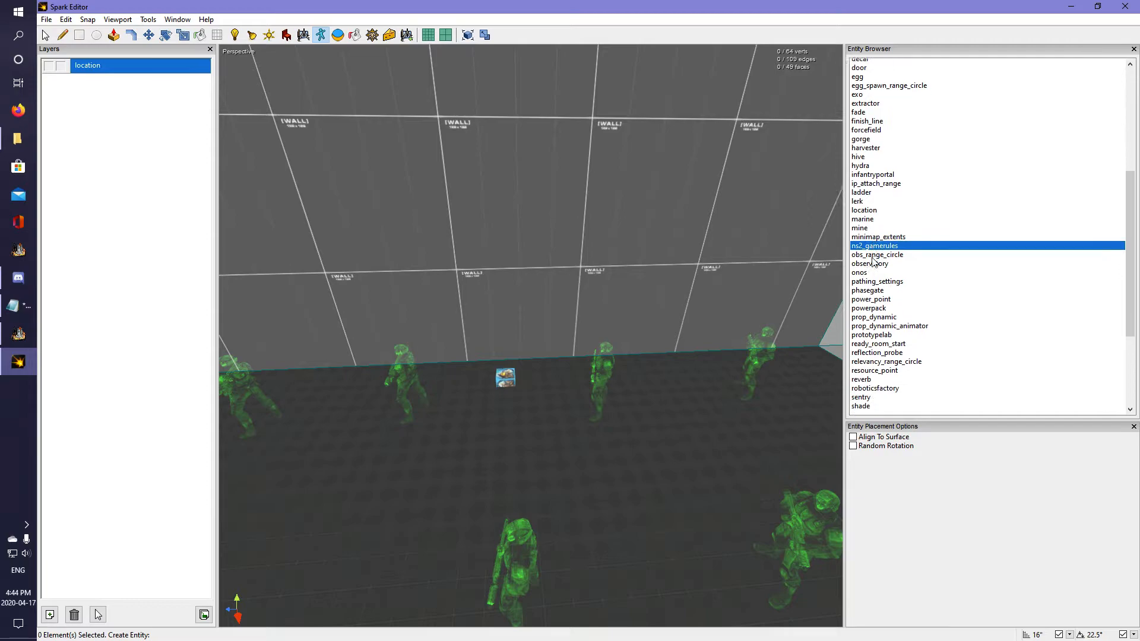
scroll(872, 259, "down", 3)
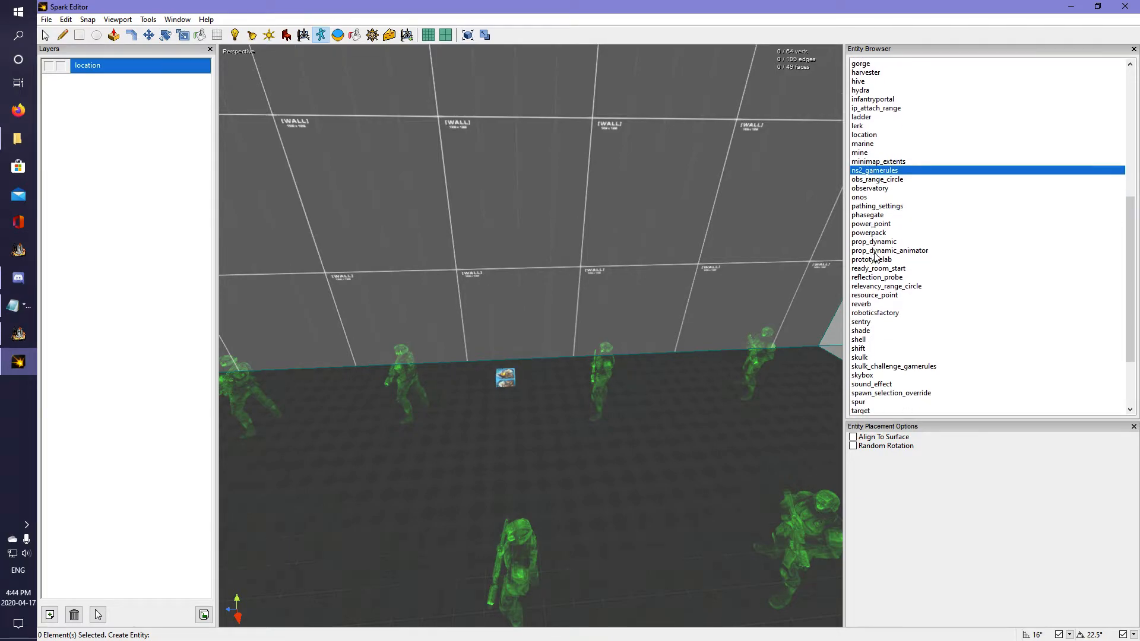
Select the entire ready room with its props and entities, assign it to a new layer named rr, and keep that layer visible.
middle_click_drag(718, 326, 575, 390)
key("space")
middle_click_drag(588, 336, 589, 306)
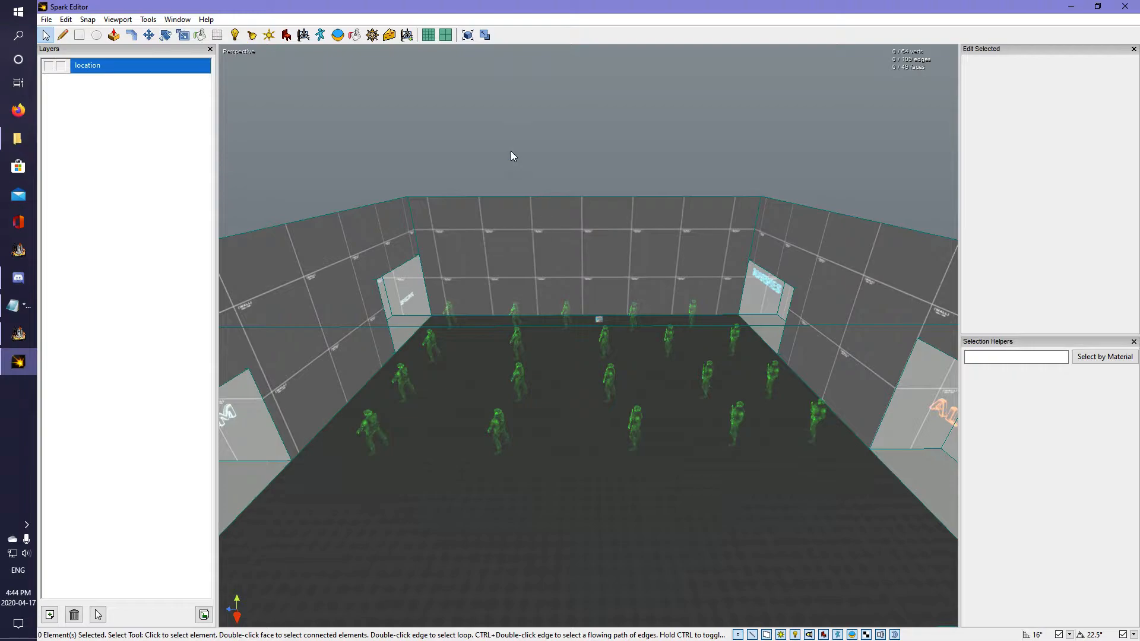
middle_click_drag(489, 142, 483, 184)
left_click_drag(833, 141, 365, 439)
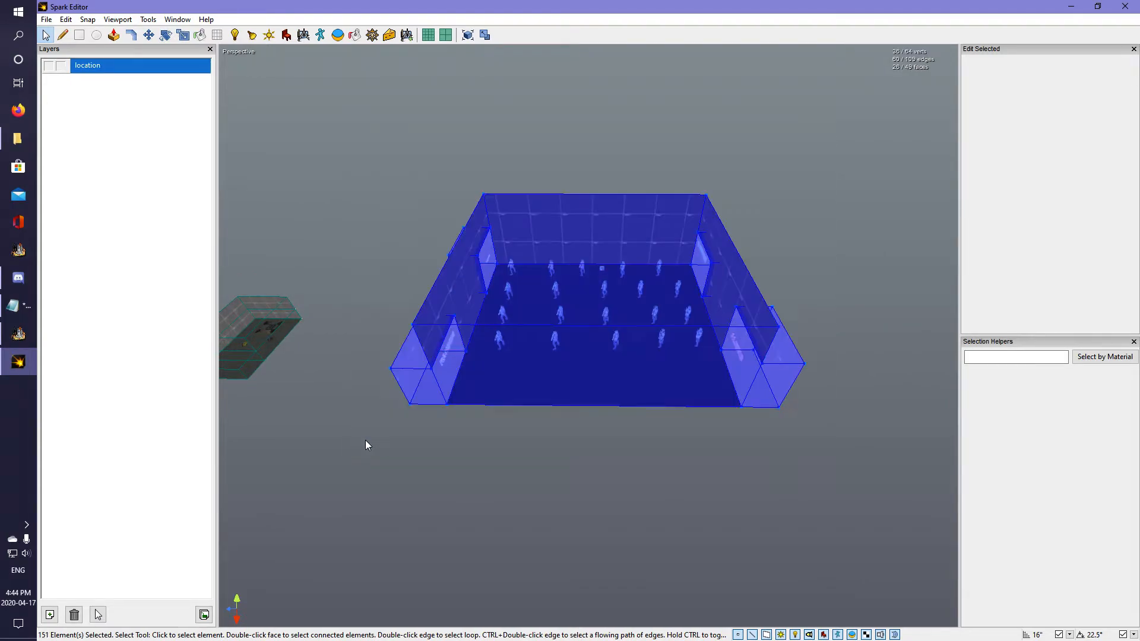
left_click(50, 614)
double_click(92, 87)
type("rr")
key("Return")
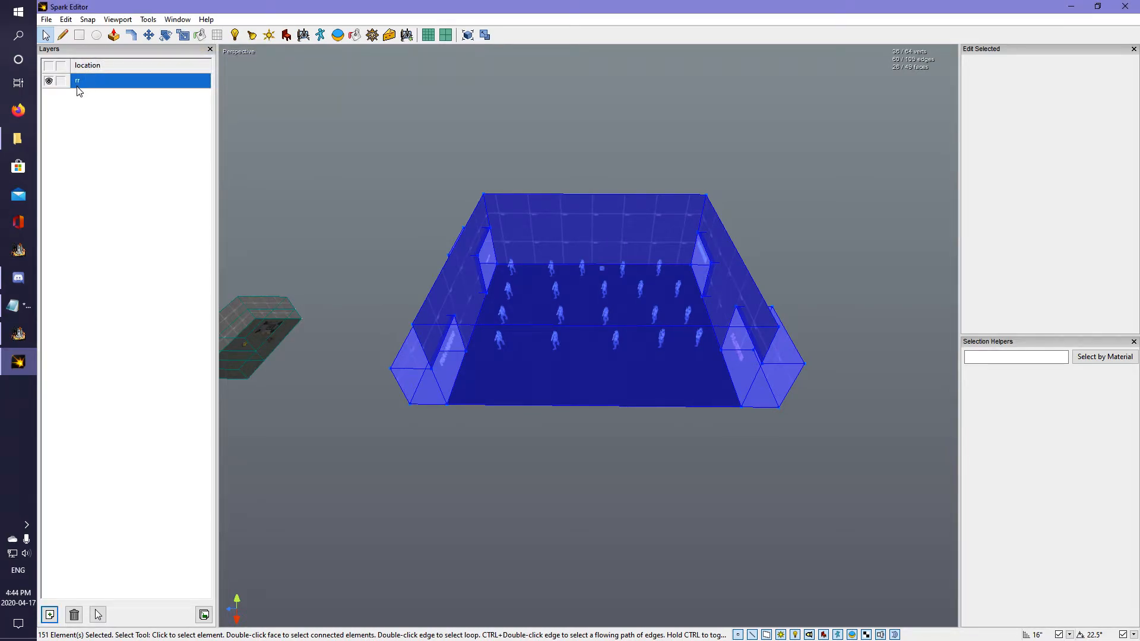
left_click(61, 80)
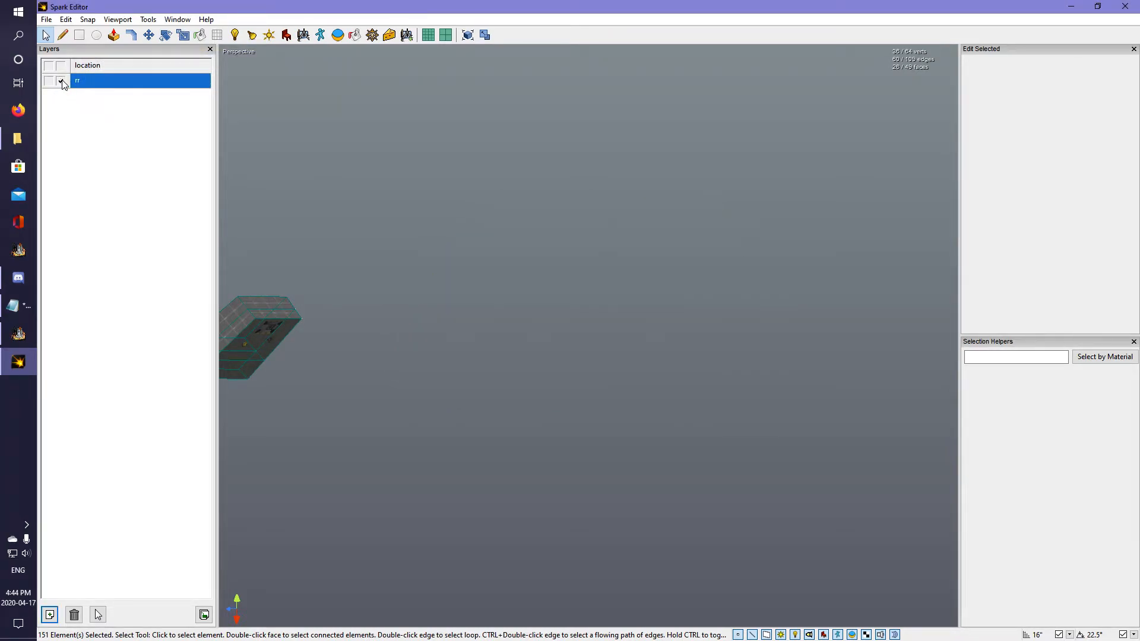
left_click(49, 81)
left_click(398, 178)
Switch the perspective viewport to Textured Lit shading inside the main map and turn off the display of edges.
key("w")
right_click_drag(397, 178, 326, 196)
key("s")
right_click_drag(573, 336, 588, 336)
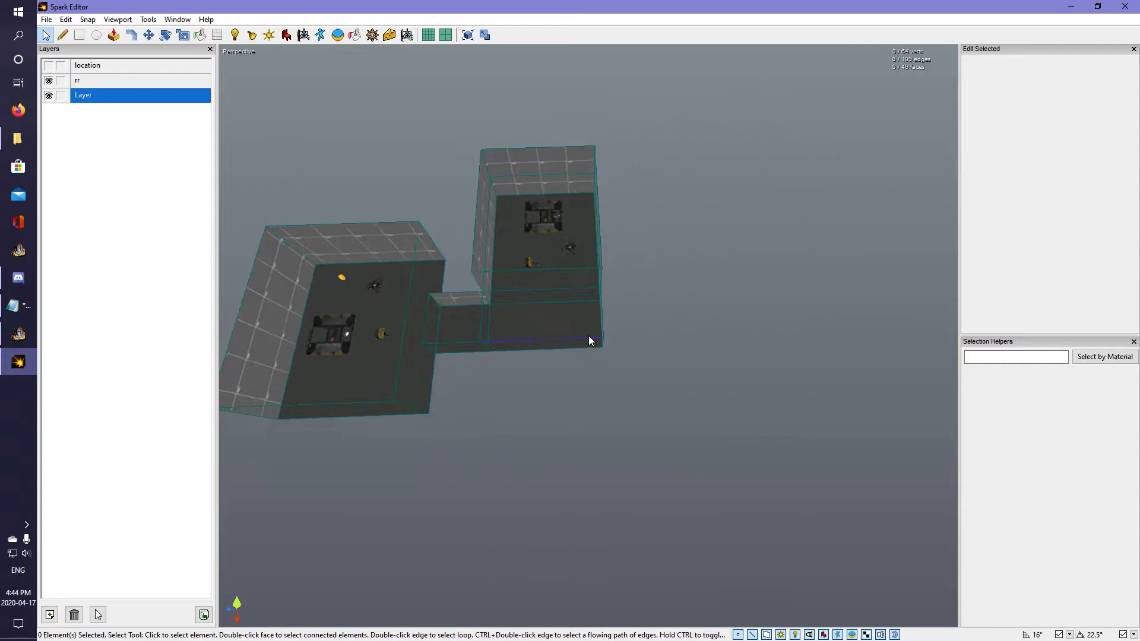
left_click(233, 54)
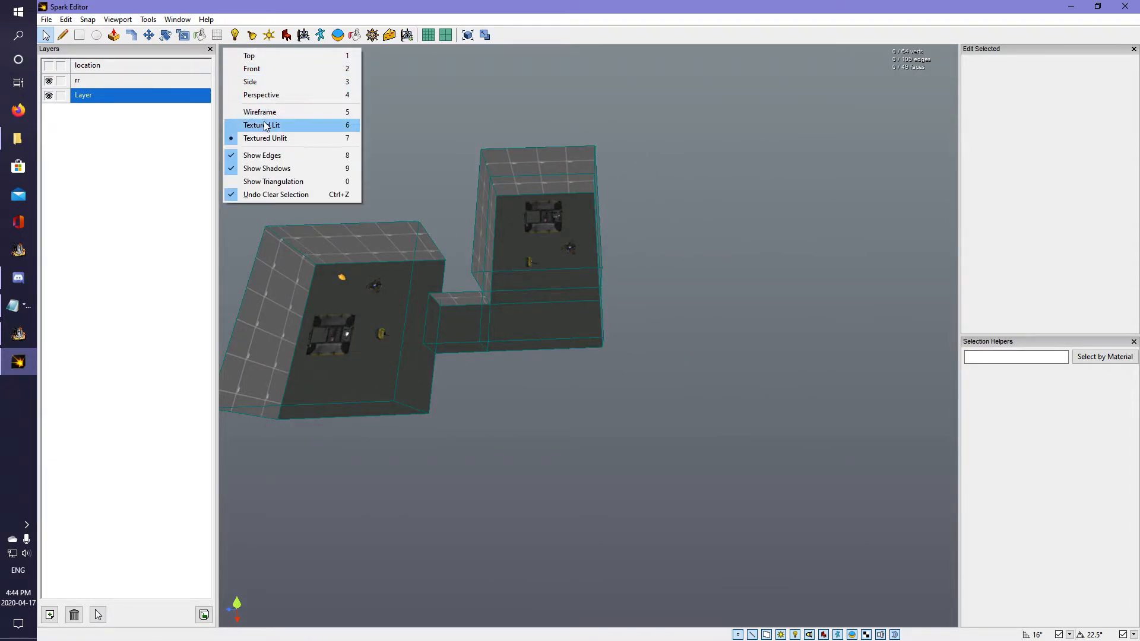
left_click(416, 64)
left_click(247, 55)
left_click(271, 127)
right_click_drag(392, 176, 522, 170)
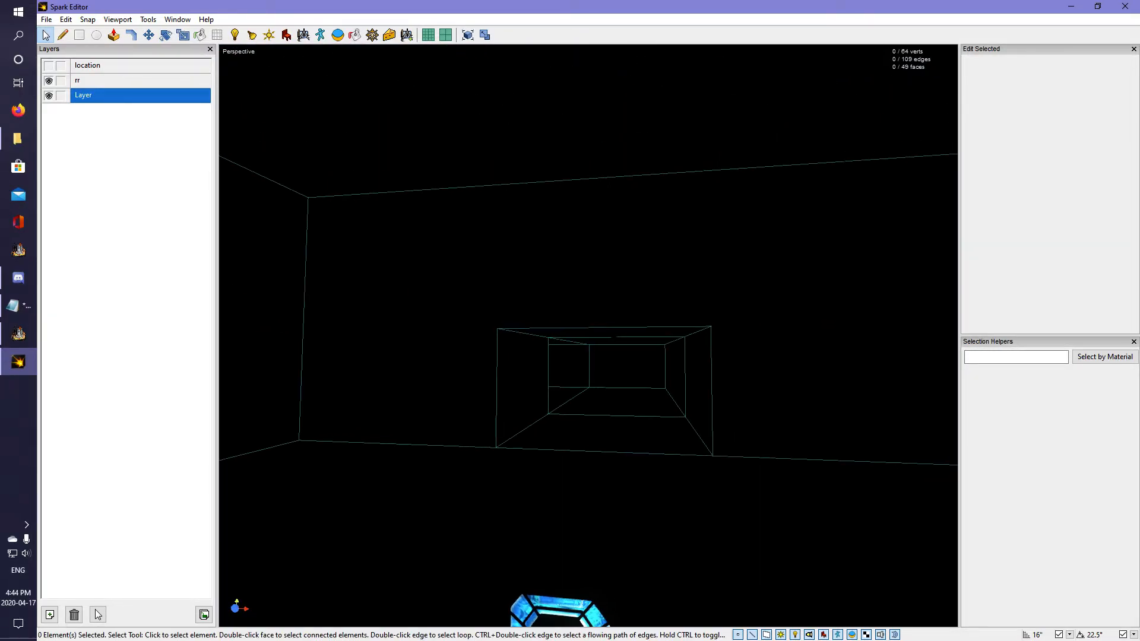
left_click(239, 51)
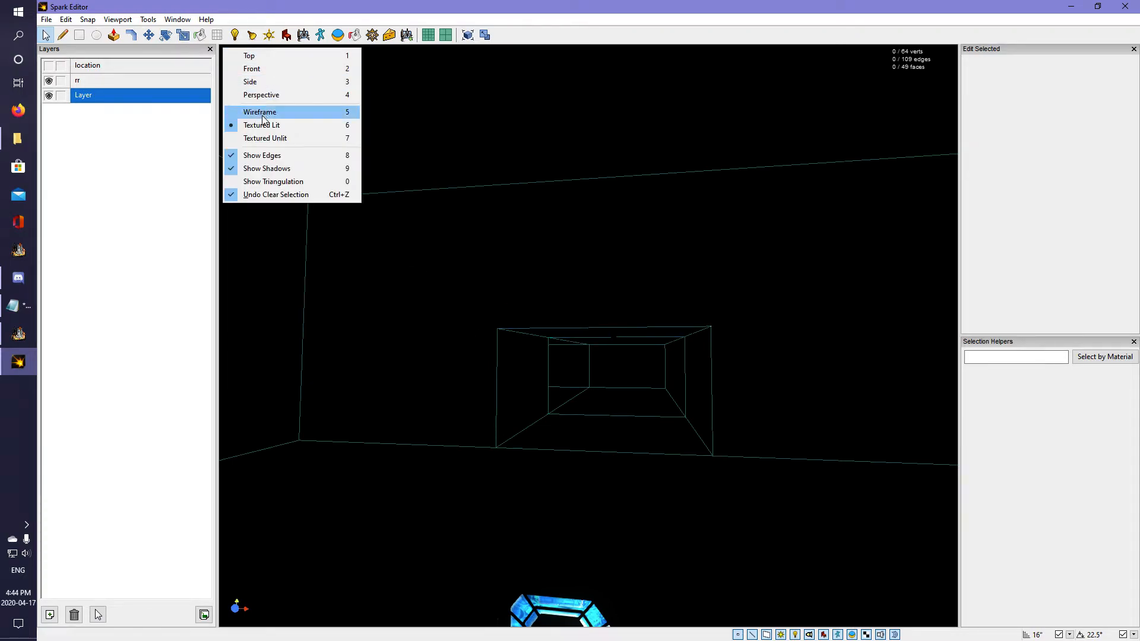
left_click(275, 156)
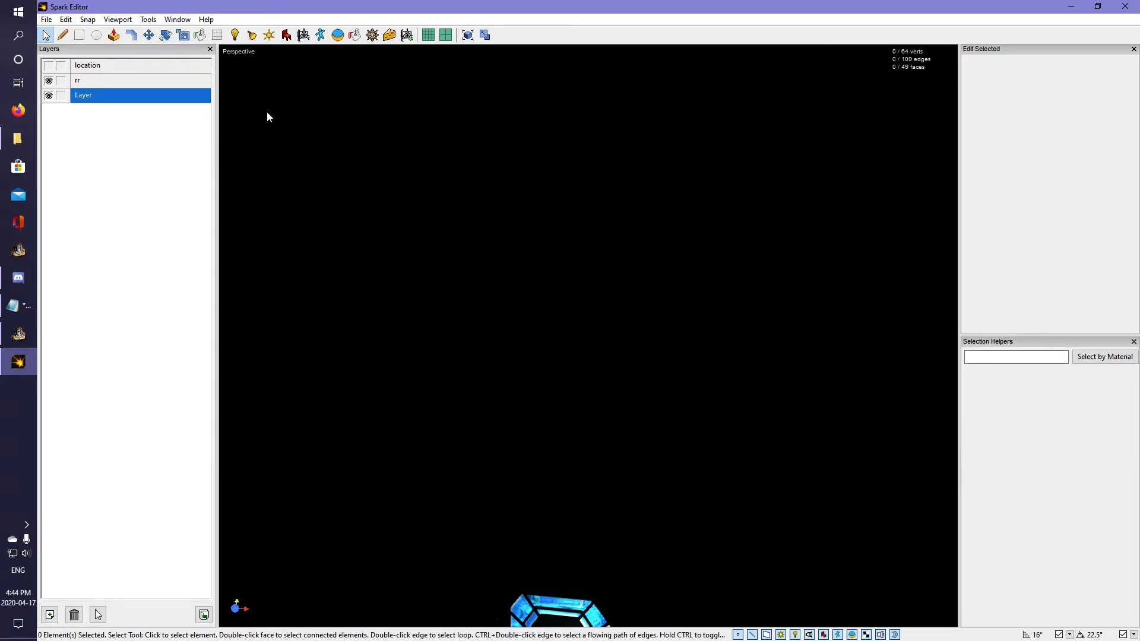
Turn the display of edges back on in the perspective viewport.
left_click(245, 53)
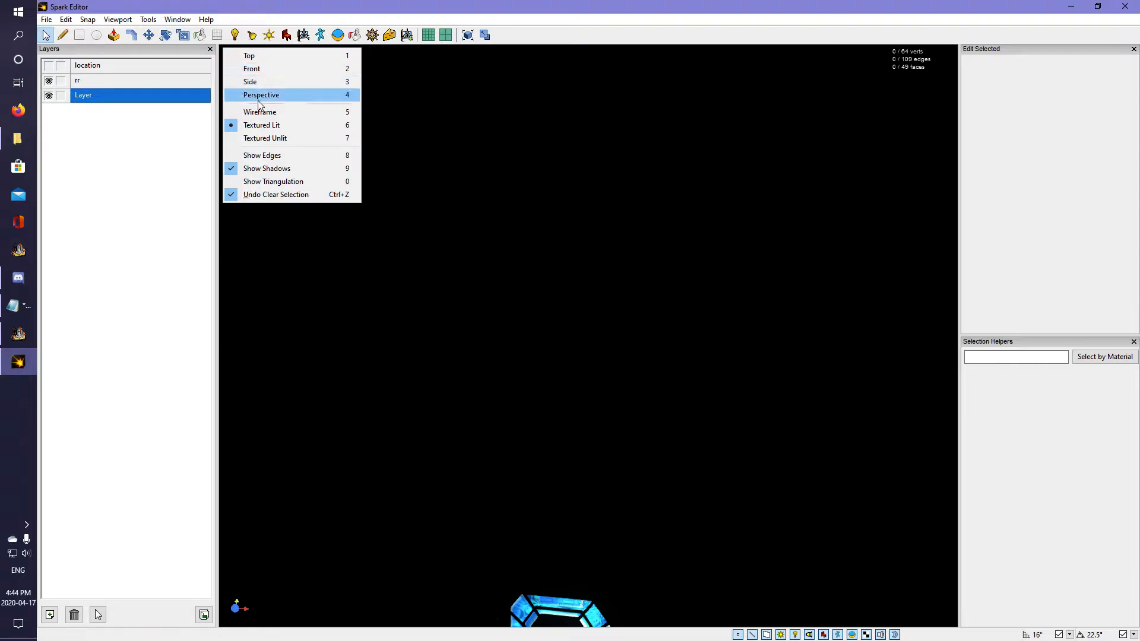
left_click(271, 154)
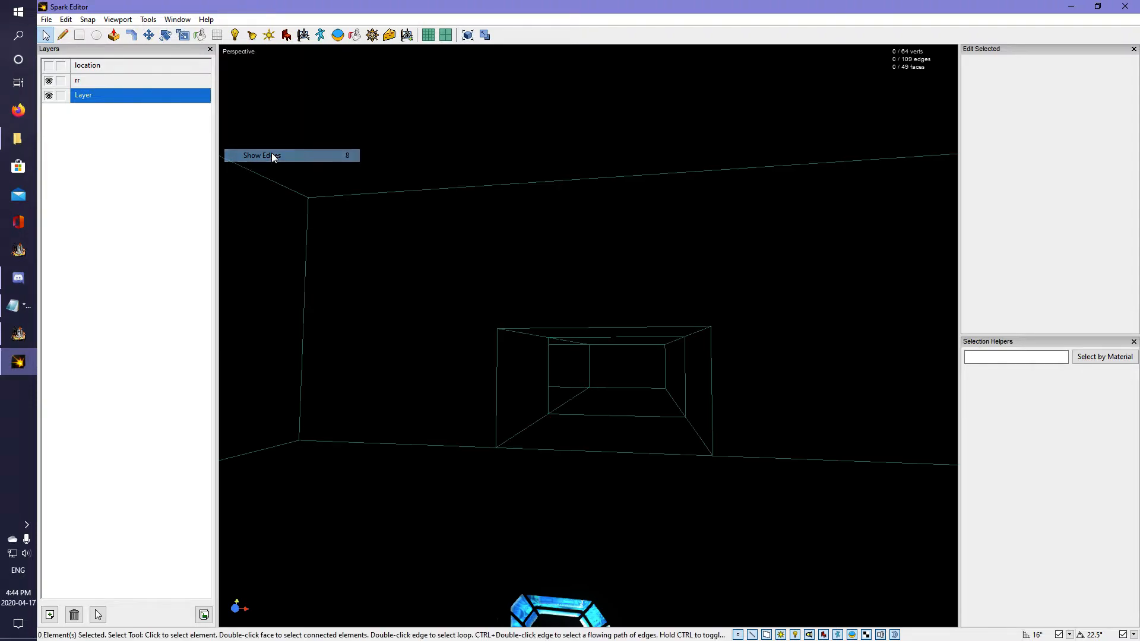
Place a point light on the main room's floor and raise it well above the floor.
left_click(237, 35)
middle_click_drag(653, 314, 611, 350)
left_click(439, 388)
key("w")
middle_click_drag(439, 389, 671, 330)
left_click(148, 35)
left_click(396, 312)
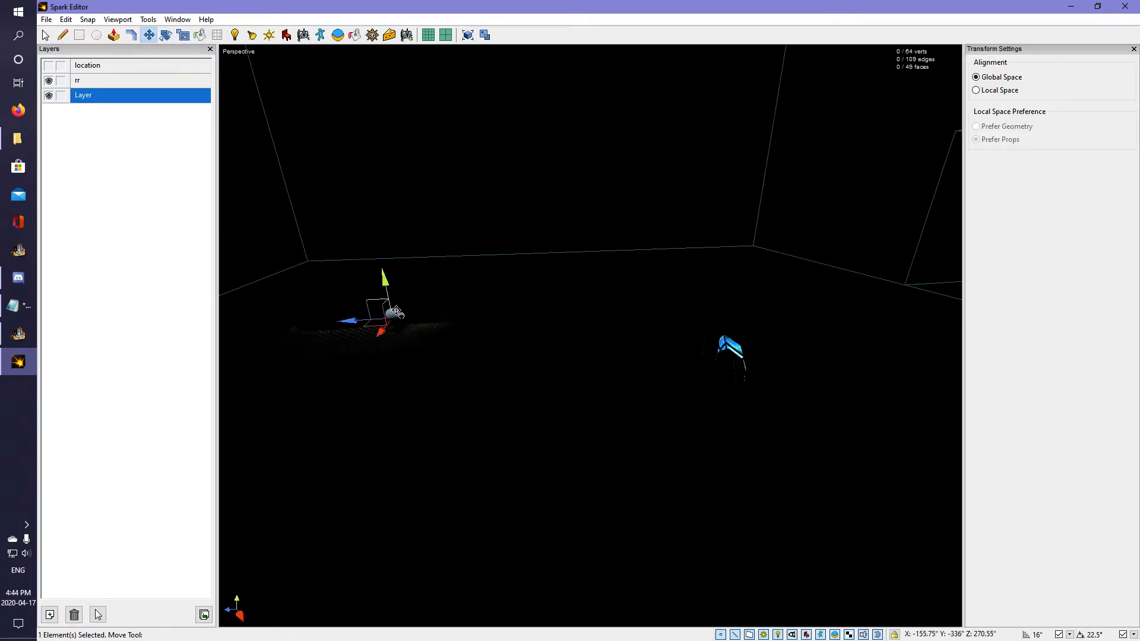
left_click_drag(388, 287, 377, 170)
Place a spot light on the floor beside the point light and raise it to a similar height.
left_click(252, 35)
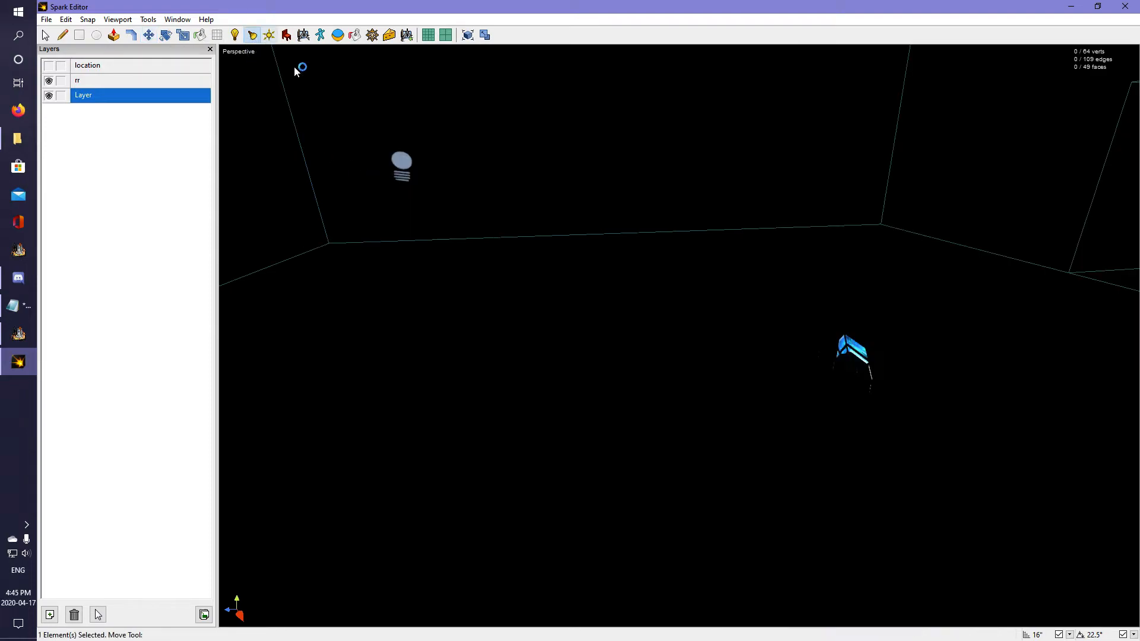
left_click(165, 35)
left_click(149, 36)
left_click(571, 319)
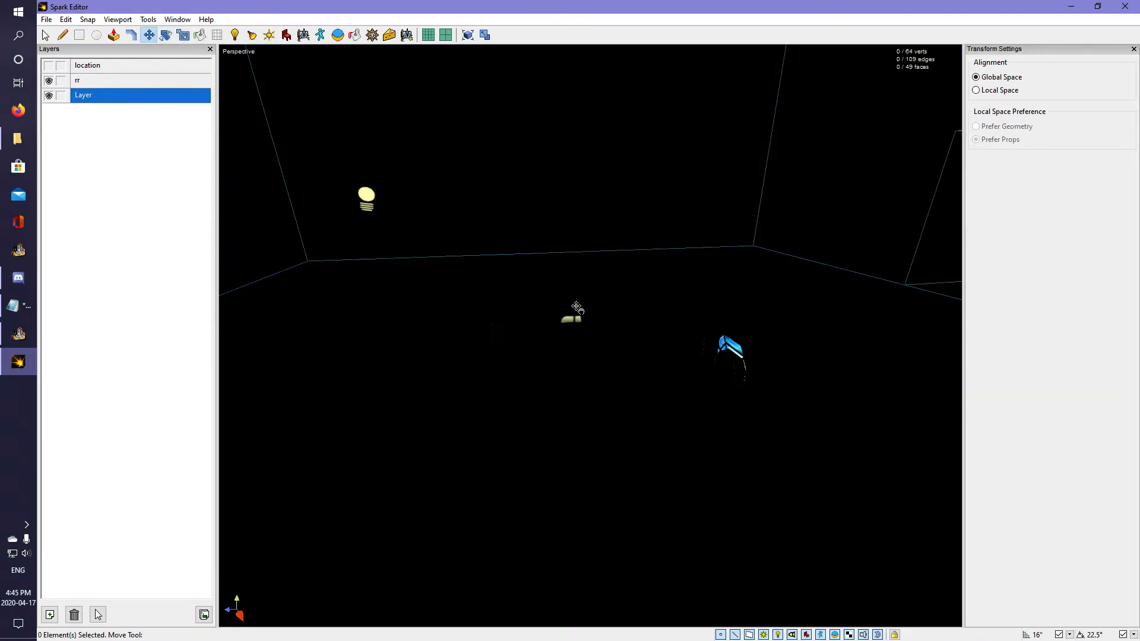
left_click_drag(568, 209, 476, 230)
Try stretching the spot light's cone with its handles in the viewport.
left_click(165, 35)
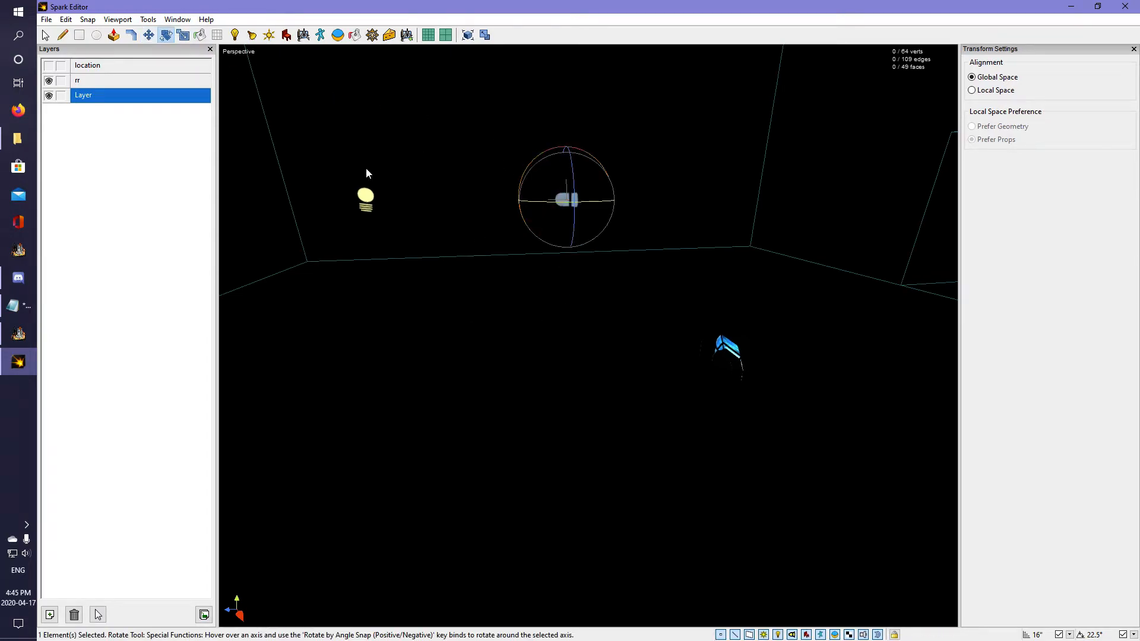
left_click(46, 35)
left_click_drag(649, 299, 917, 407)
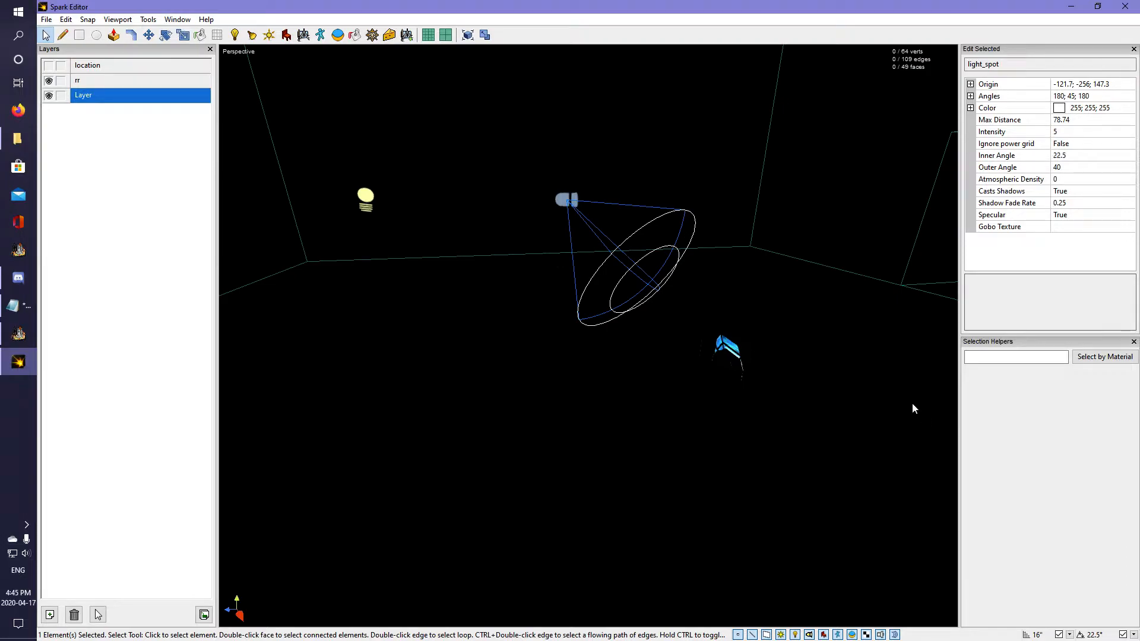
left_click_drag(575, 285, 835, 514)
Place an ambient light on the main room's floor and extend its max distance to 464.
left_click(268, 35)
left_click(561, 403)
scroll(594, 380, "down", 5)
left_click_drag(609, 360, 803, 221)
right_click_drag(802, 223, 588, 336)
key("s")
left_click(523, 430)
key("w")
key("s")
Delete the point light and the spot light from the main room.
left_click(471, 207)
key("Delete")
left_click(601, 209)
key("Delete")
Raise the ambient light to a Y origin of -192 and extend its max distance to 752.
left_click(608, 340)
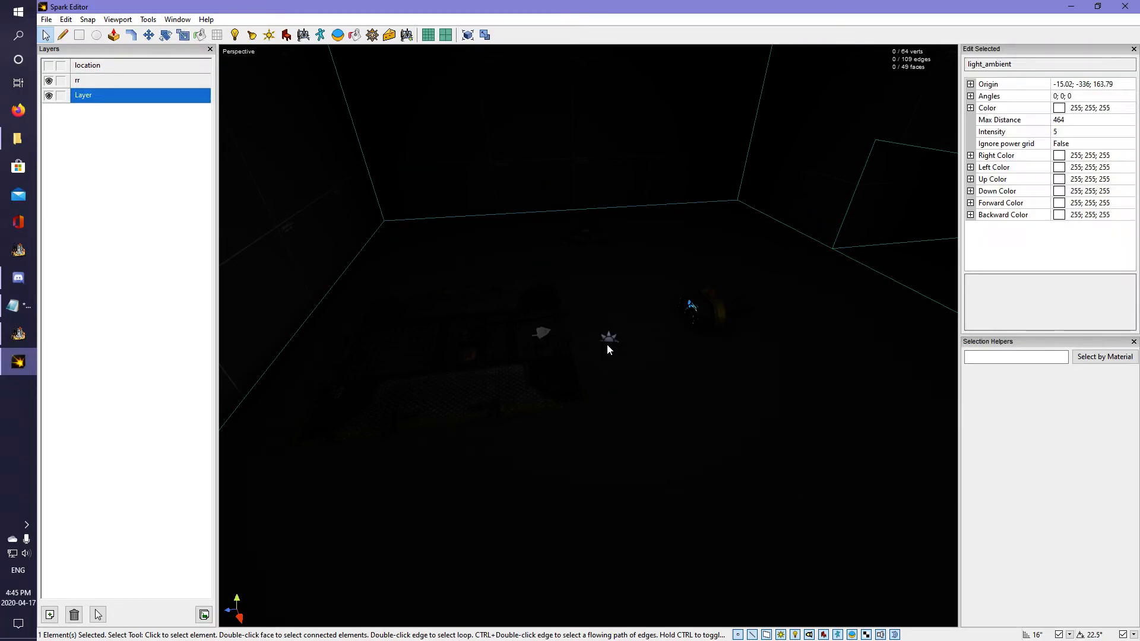
left_click(149, 35)
left_click_drag(600, 335, 555, 145)
right_click_drag(555, 145, 583, 348)
left_click(46, 35)
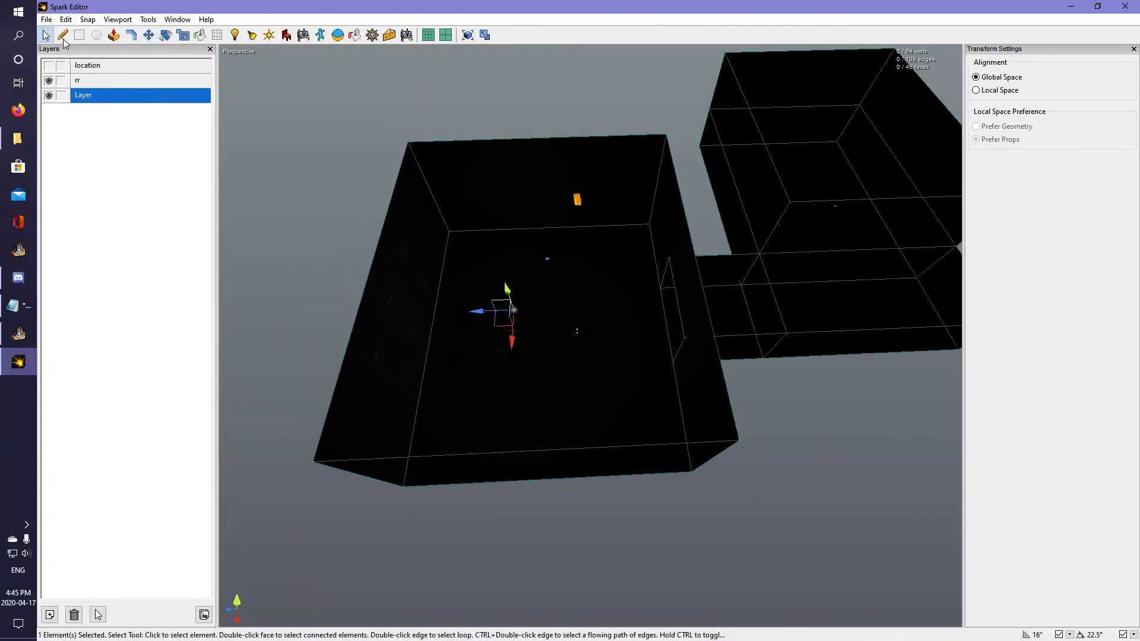
left_click(514, 308)
left_click(513, 309)
left_click_drag(761, 282, 848, 271)
right_click_drag(848, 271, 309, 191)
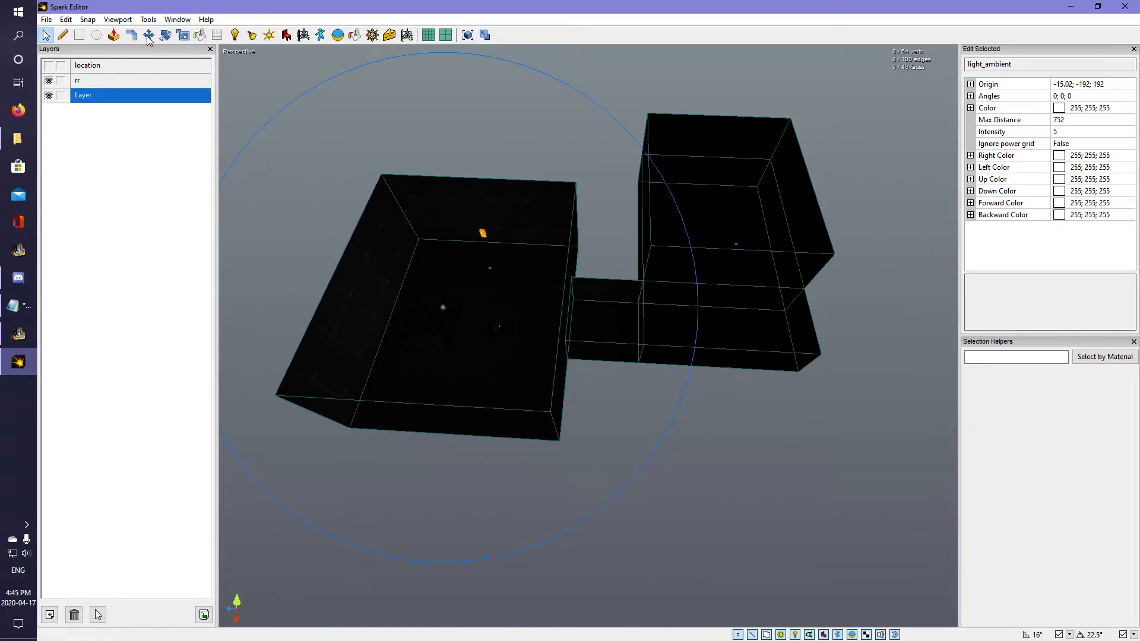
Set the ambient light's intensity to 50 and raise it further to 100.
left_click(1079, 131)
type("5")
key("Return")
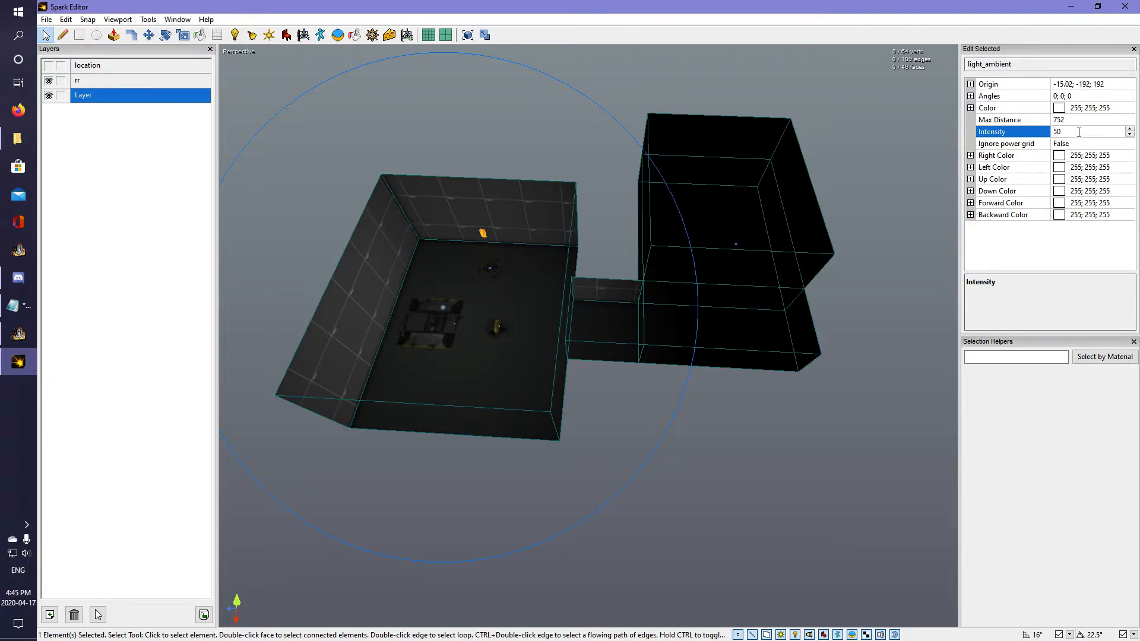
left_click(1079, 133)
type("100")
key("Return")
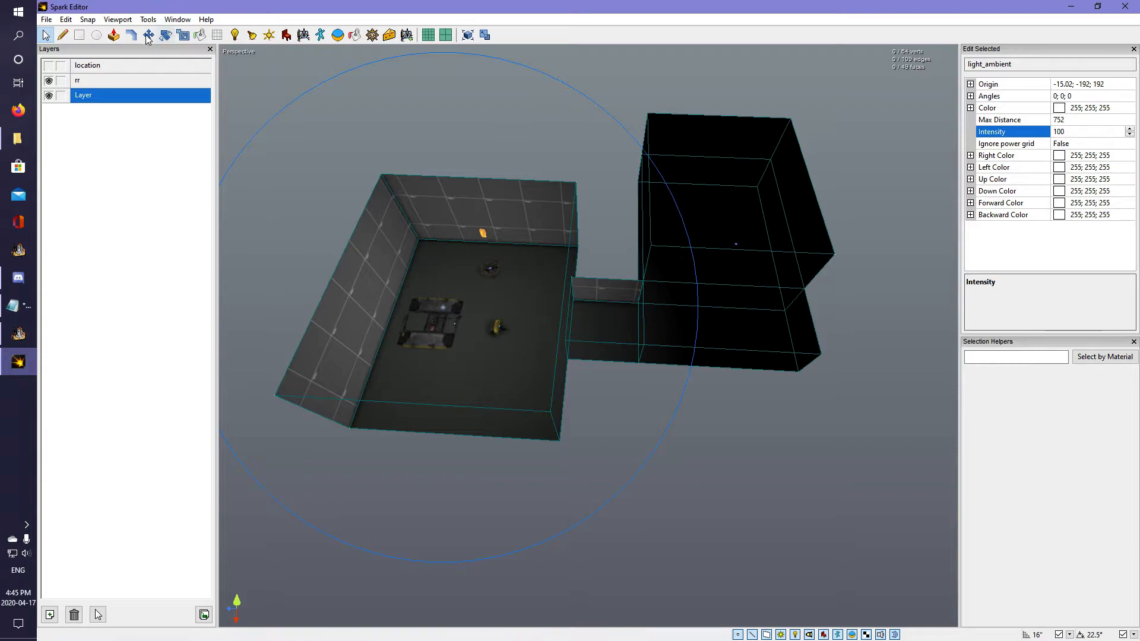
Duplicate the ambient light into the second room at the same height and clear the selection.
key("w")
left_click_drag(408, 304, 705, 248)
key("Escape")
scroll(697, 288, "up", 4)
middle_click_drag(698, 288, 534, 261)
scroll(373, 344, "down", 1)
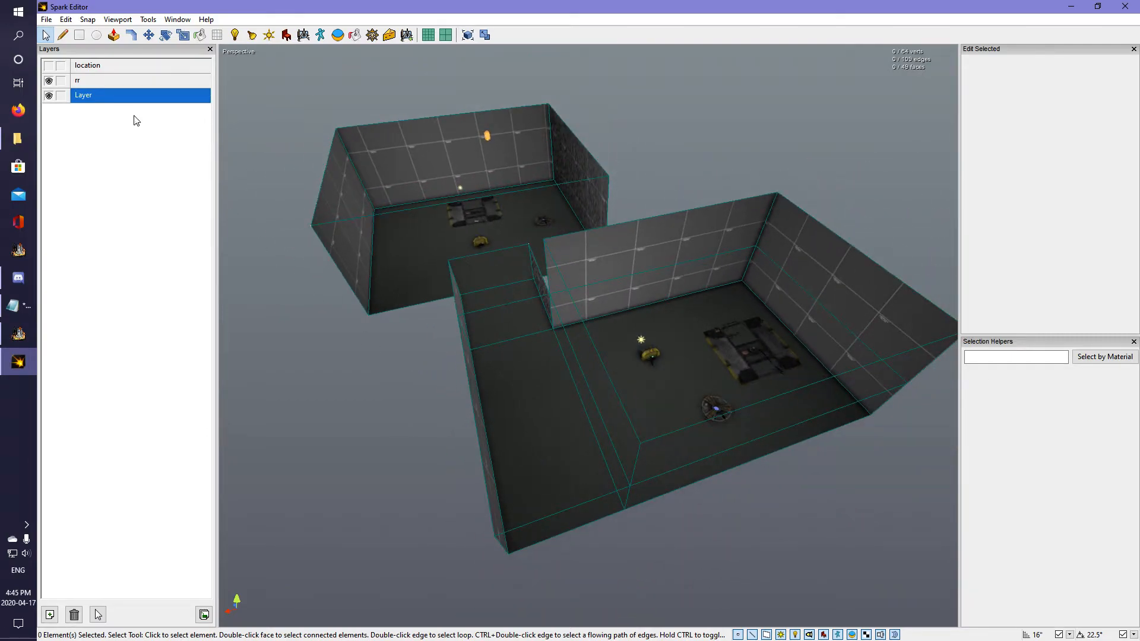
Examine the second room's ambient light and its properties with the location layer temporarily shown.
left_click(51, 64)
scroll(511, 223, "up", 3)
middle_click_drag(510, 223, 588, 336)
left_click(589, 336)
scroll(632, 302, "up", 3)
left_click(633, 302)
mouse_move(632, 302)
middle_mouse_down()
mouse_move(594, 362)
mouse_move(629, 297)
mouse_move(665, 356)
mouse_move(739, 409)
mouse_move(647, 362)
mouse_move(570, 267)
mouse_move(454, 210)
mouse_move(645, 404)
middle_mouse_up()
left_click(738, 409)
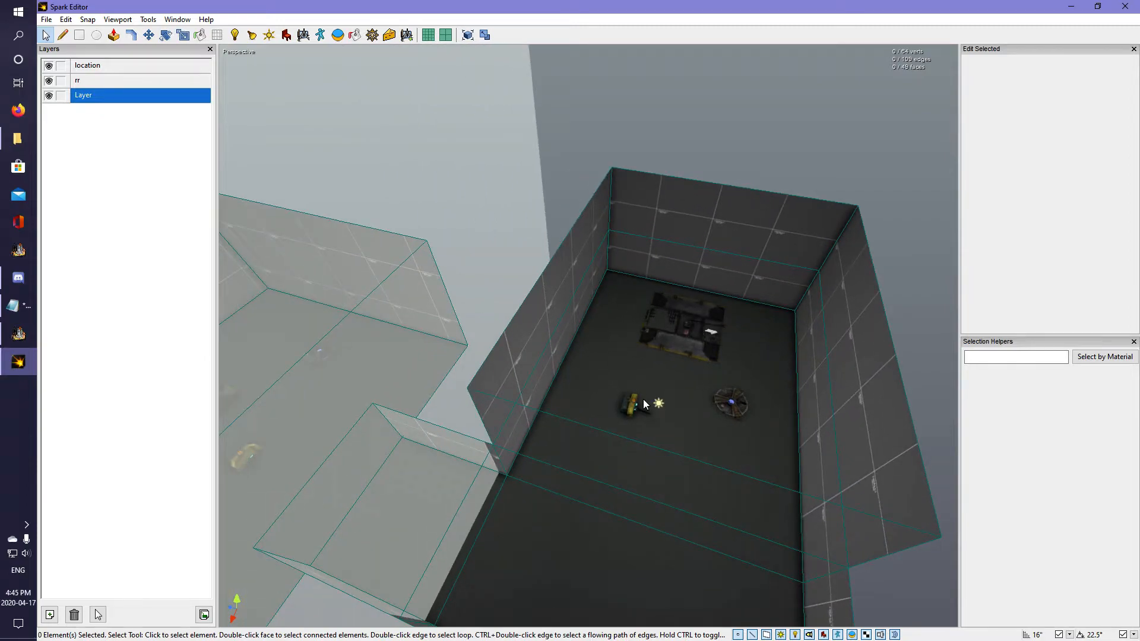
left_click(657, 402)
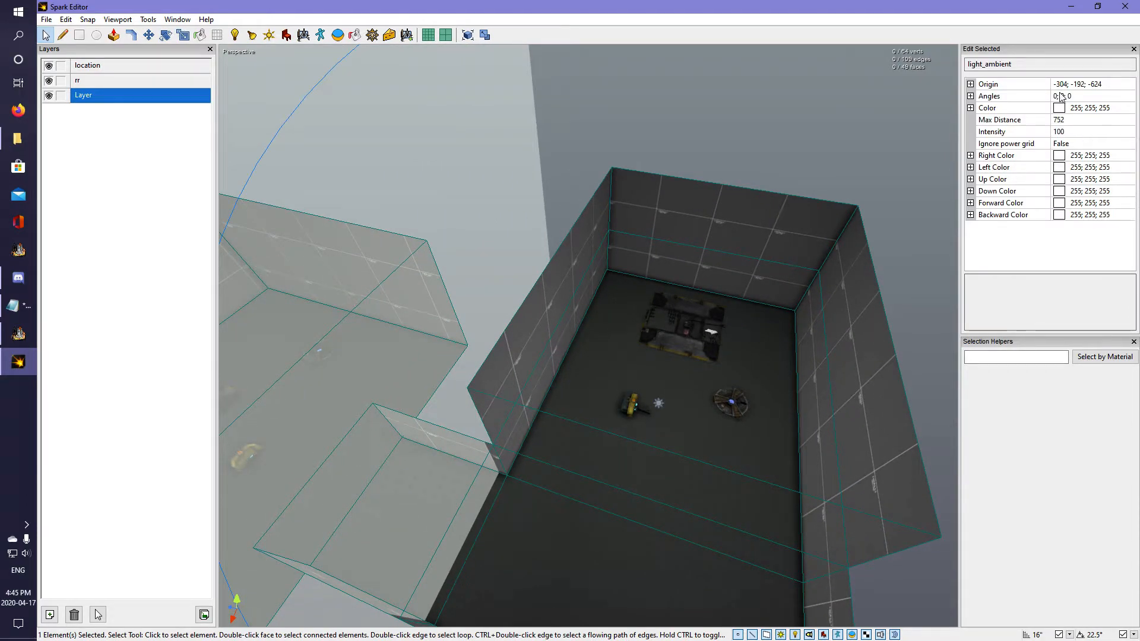
left_click(644, 139)
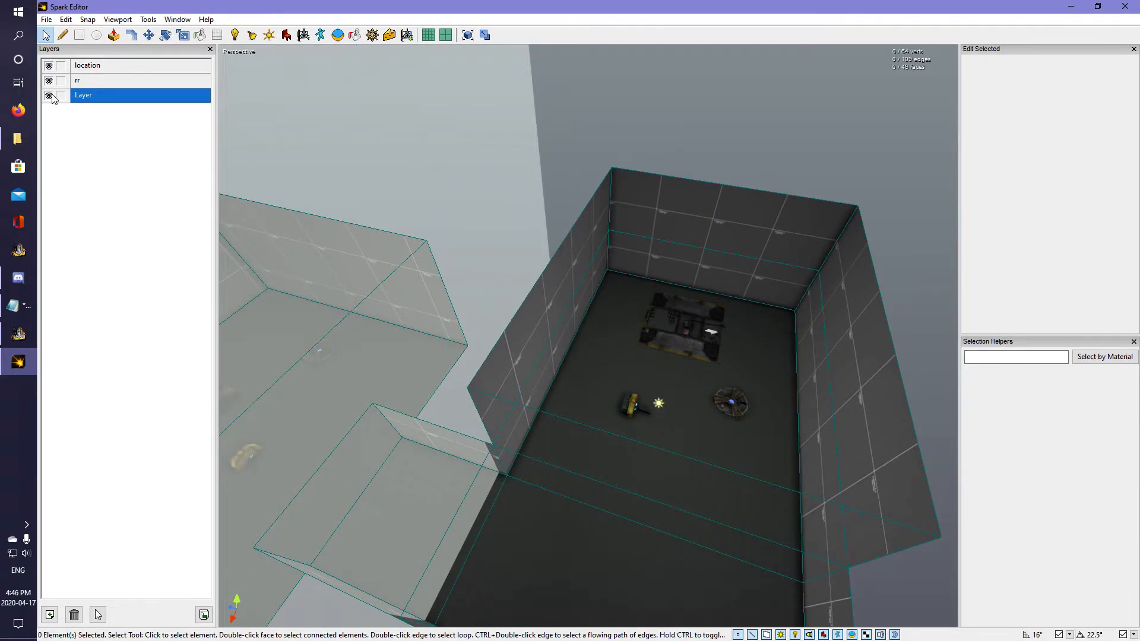
left_click(49, 67)
Place an ambient light on the ready room floor among the spawn points and extend its max distance to 1056.
left_click_drag(339, 291, 552, 232, "alt")
right_click_drag(546, 332, 584, 349)
key("w")
key("w")
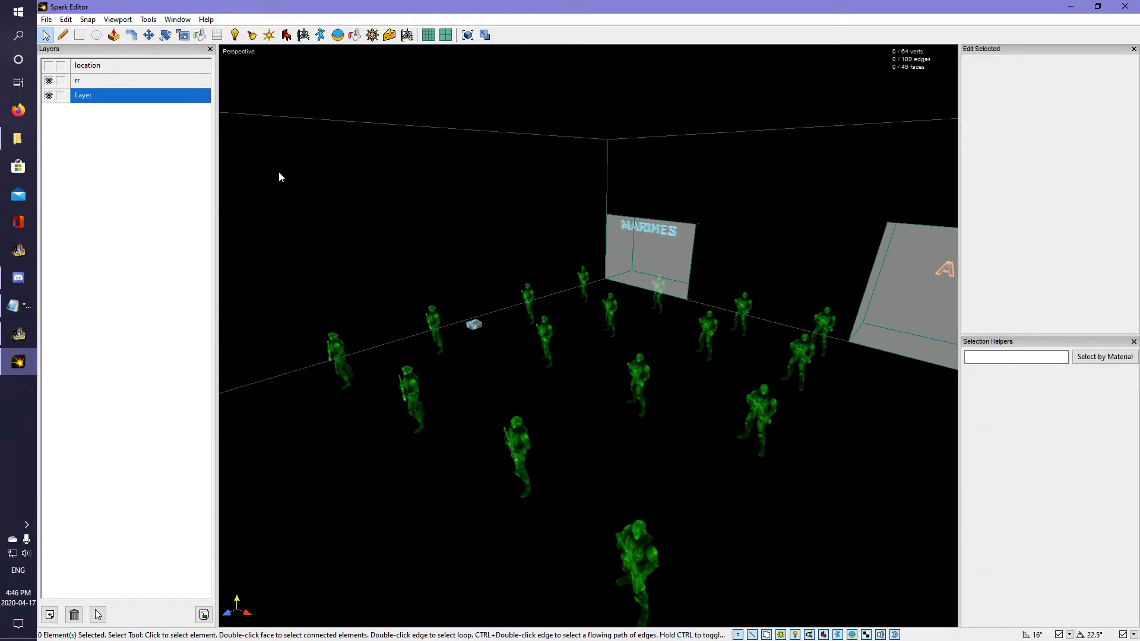
left_click(269, 35)
left_click(664, 413)
key("space")
left_click(581, 396)
key("s")
right_click_drag(581, 395, 586, 332)
left_click_drag(542, 305, 838, 209)
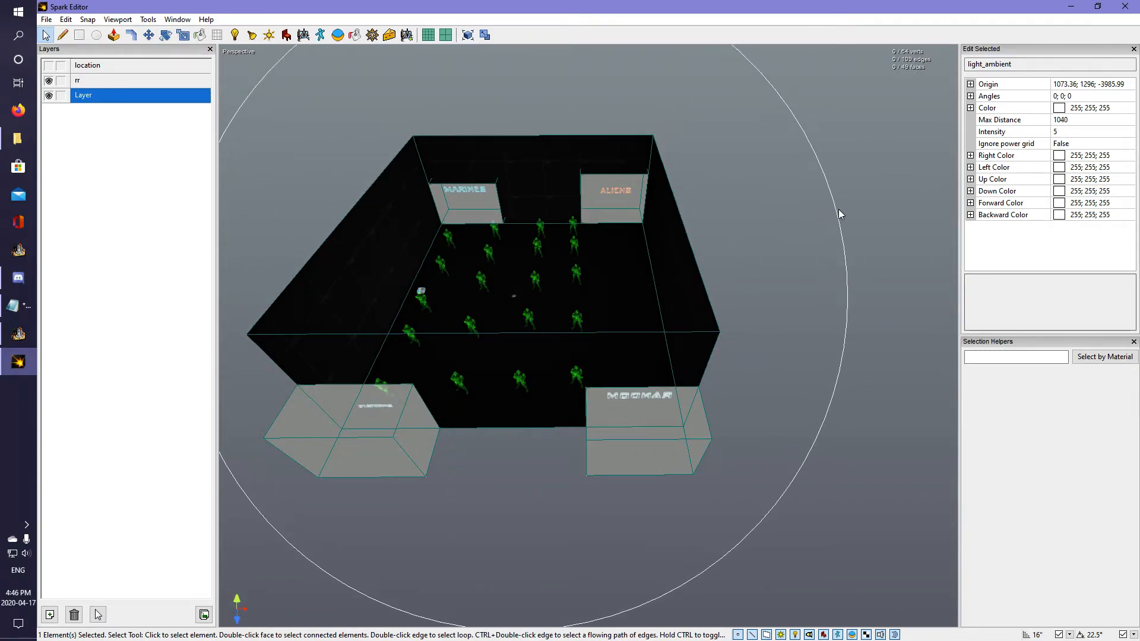
Set the ready room ambient light's intensity to 100 and clear the selection.
left_click(1067, 132)
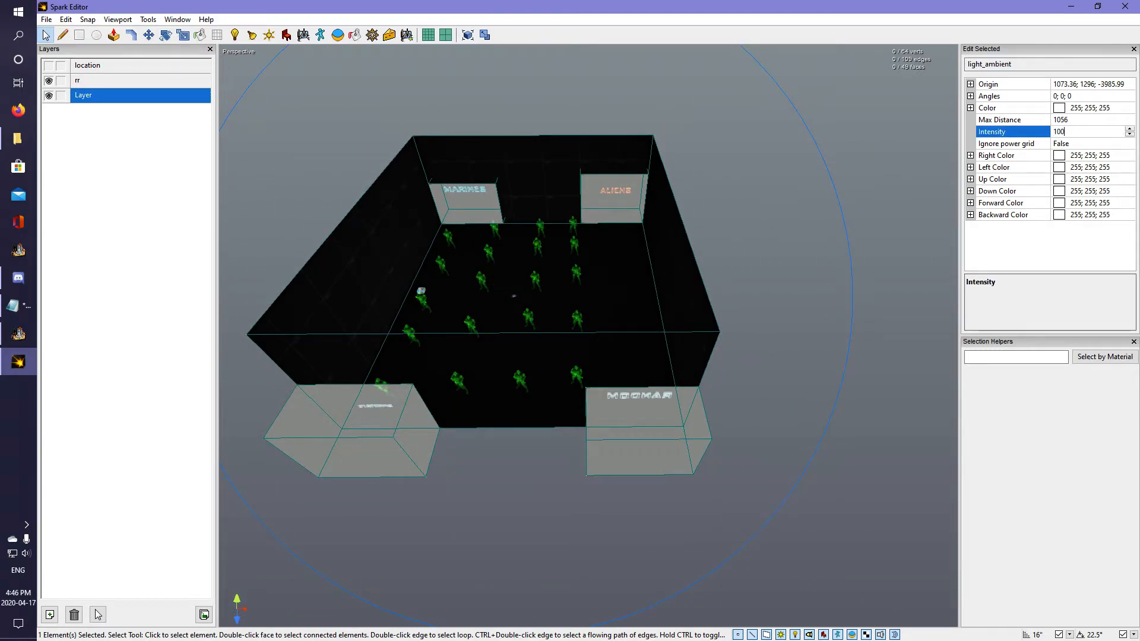
key("Return")
left_click(721, 213)
Start the Pathing tool and exclude the rr layer from the pathing mesh.
key("w")
right_click_drag(721, 212, 552, 327)
key("d")
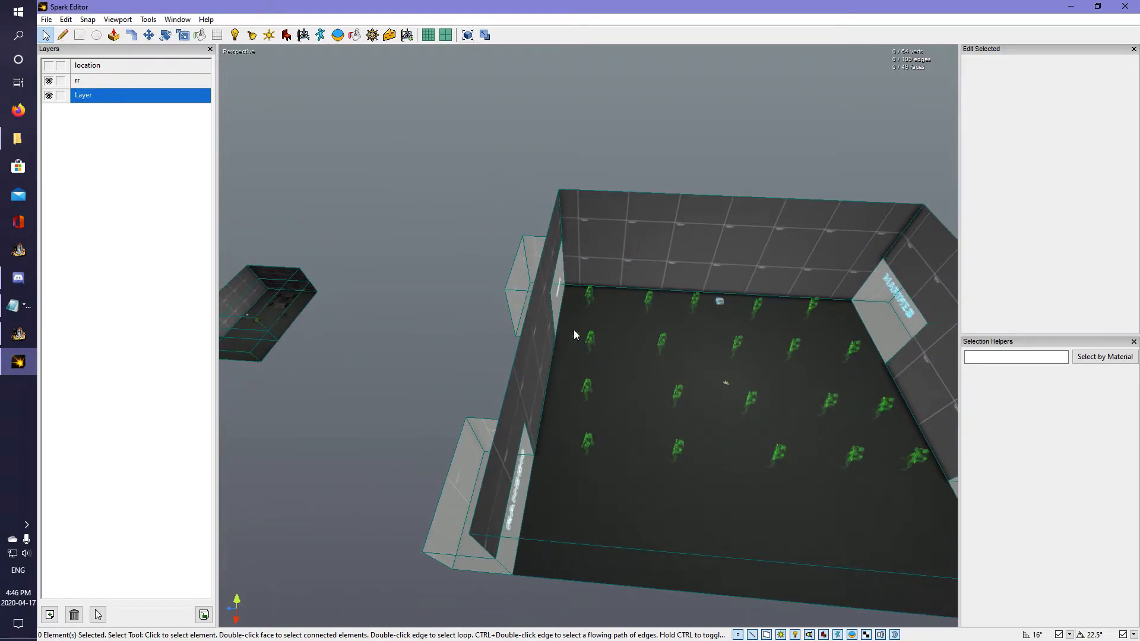
left_click(373, 35)
right_click_drag(374, 77, 416, 70)
key("w")
key("a")
right_click_drag(570, 196, 561, 271)
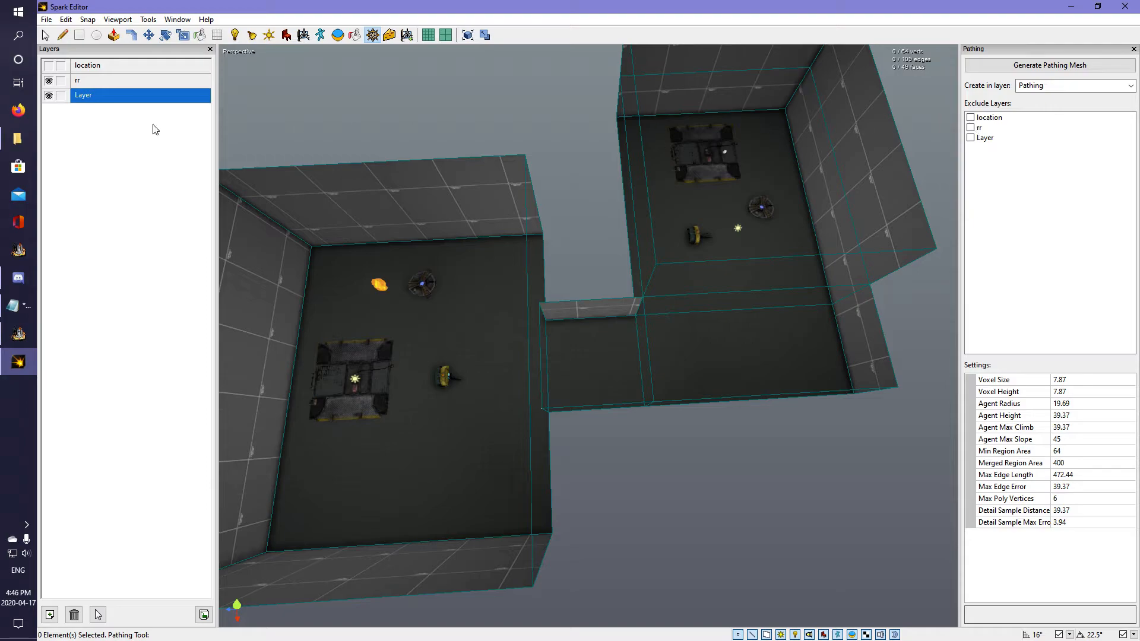
left_click(971, 128)
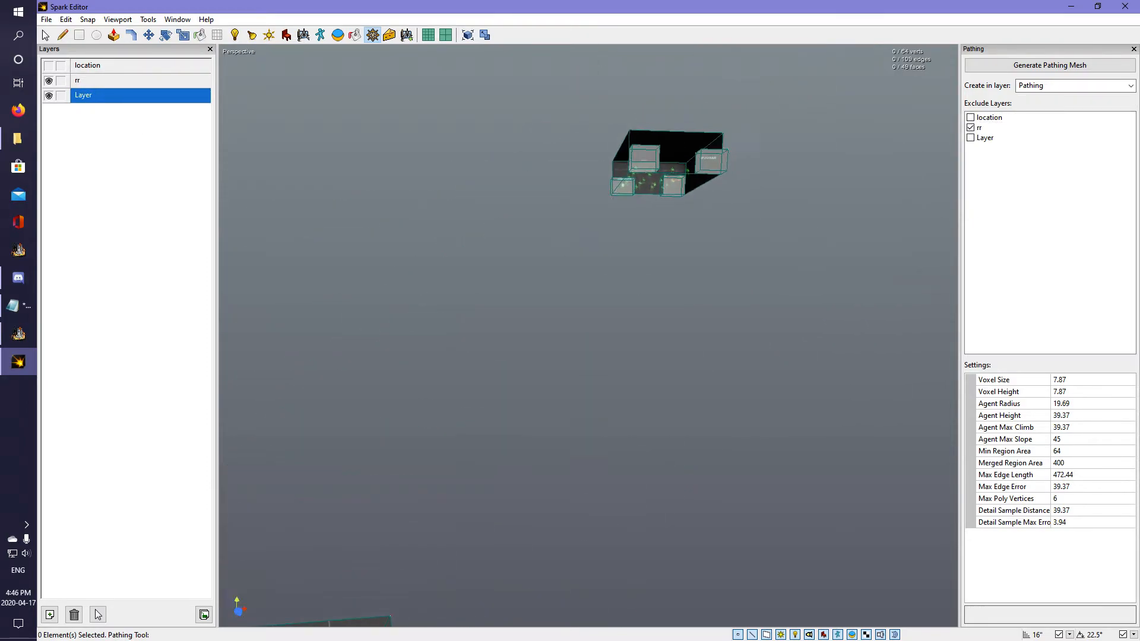
Exclude the location layer from pathing as well and generate the pathing mesh in the Pathing layer.
middle_click_drag(555, 239, 523, 267)
key("w")
middle_click_drag(587, 335, 593, 302)
key("s")
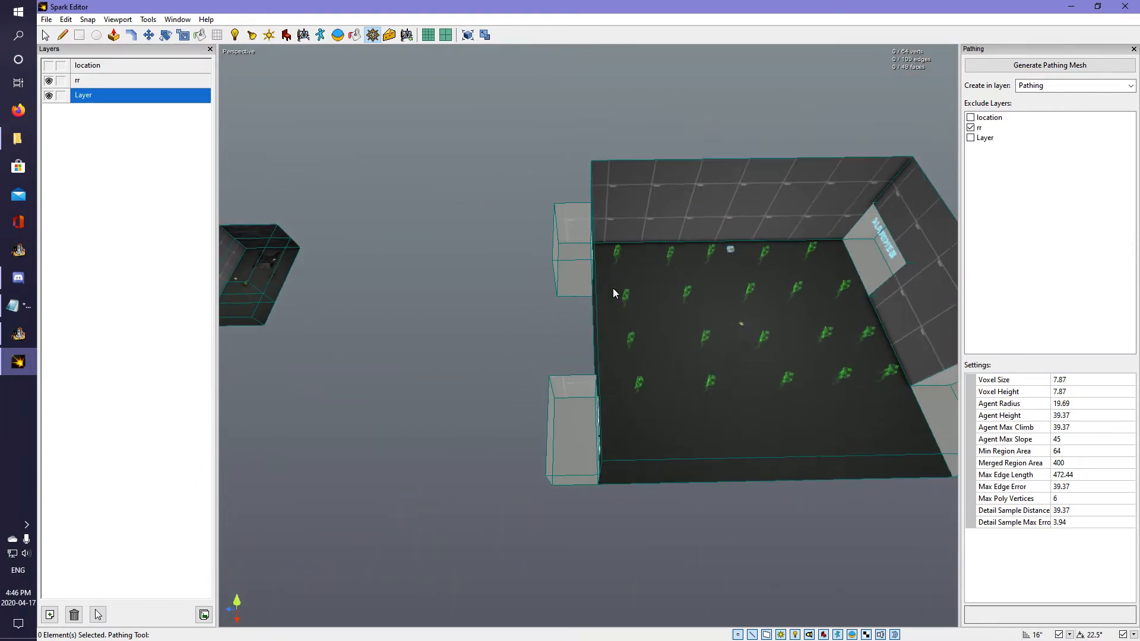
middle_click_drag(622, 342, 560, 323)
key("w")
key("w")
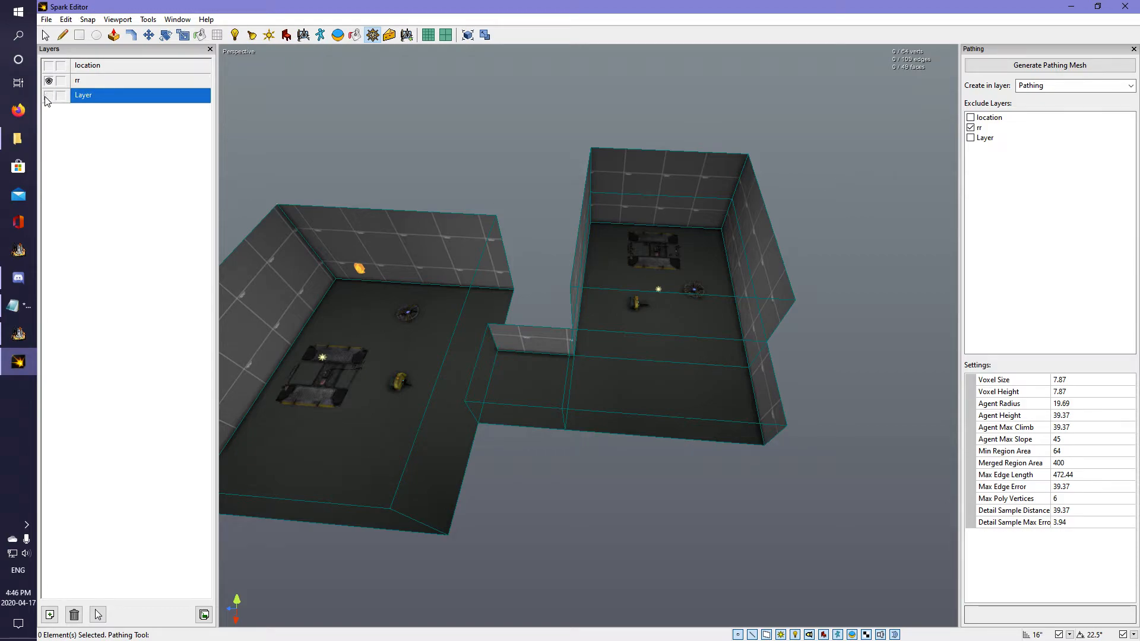
left_click(970, 118)
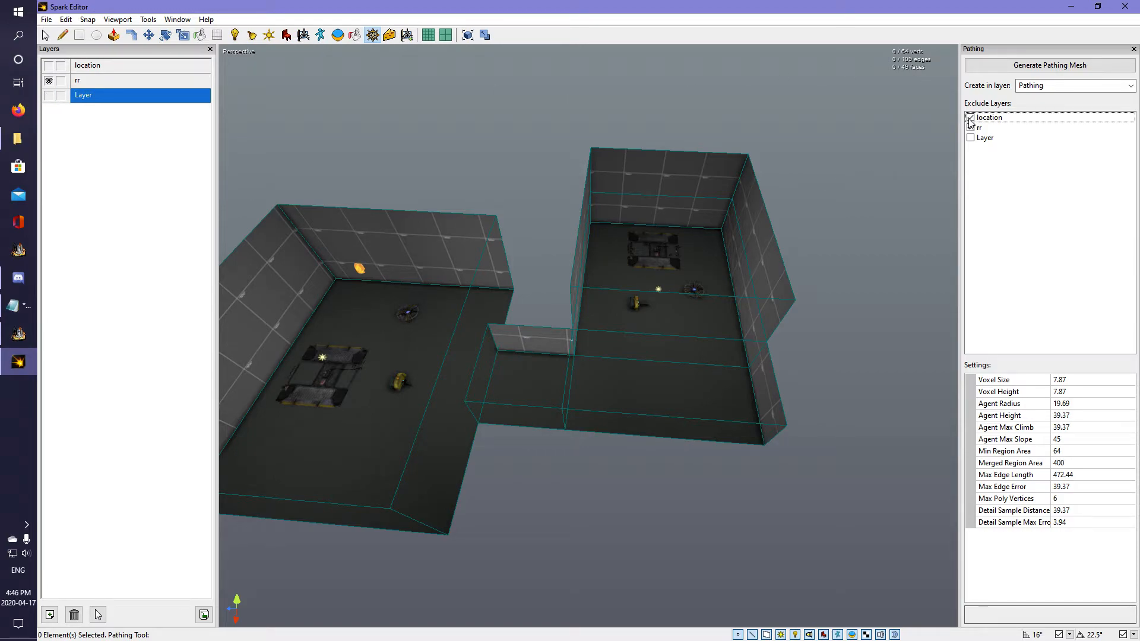
left_click(1030, 67)
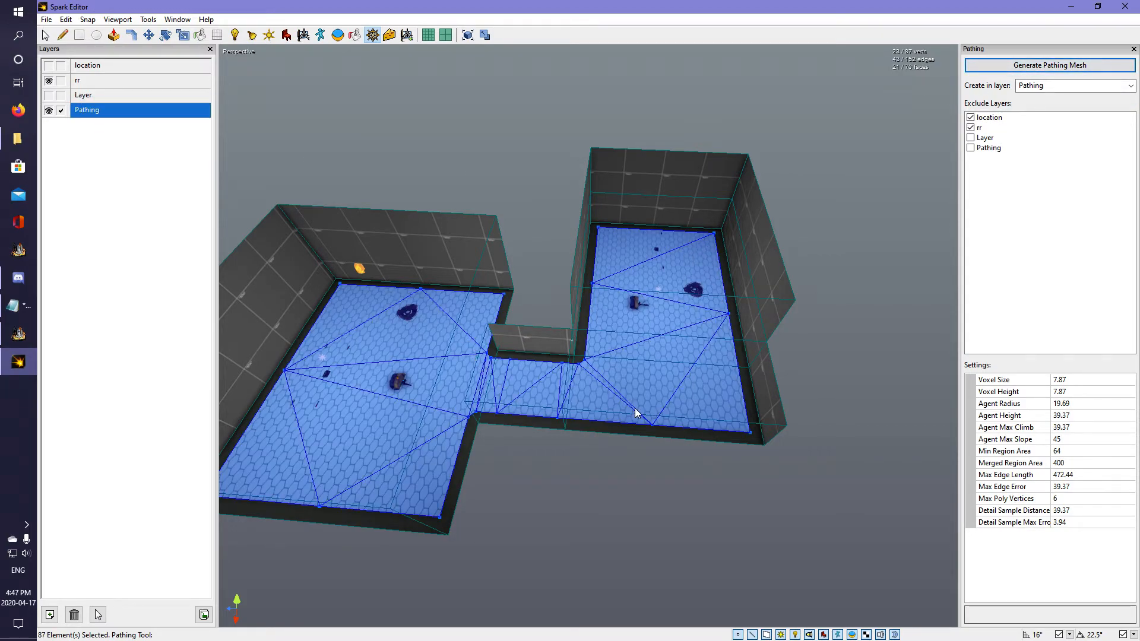
Check the pathing mesh across both rooms and the corridor, clear its selection and hide the Pathing layer.
right_click_drag(675, 230, 801, 101)
key("w")
mouse_move(589, 337)
right_mouse_down()
mouse_move(617, 347)
mouse_move(606, 392)
mouse_move(588, 337)
right_mouse_up()
key("space")
left_click(572, 414)
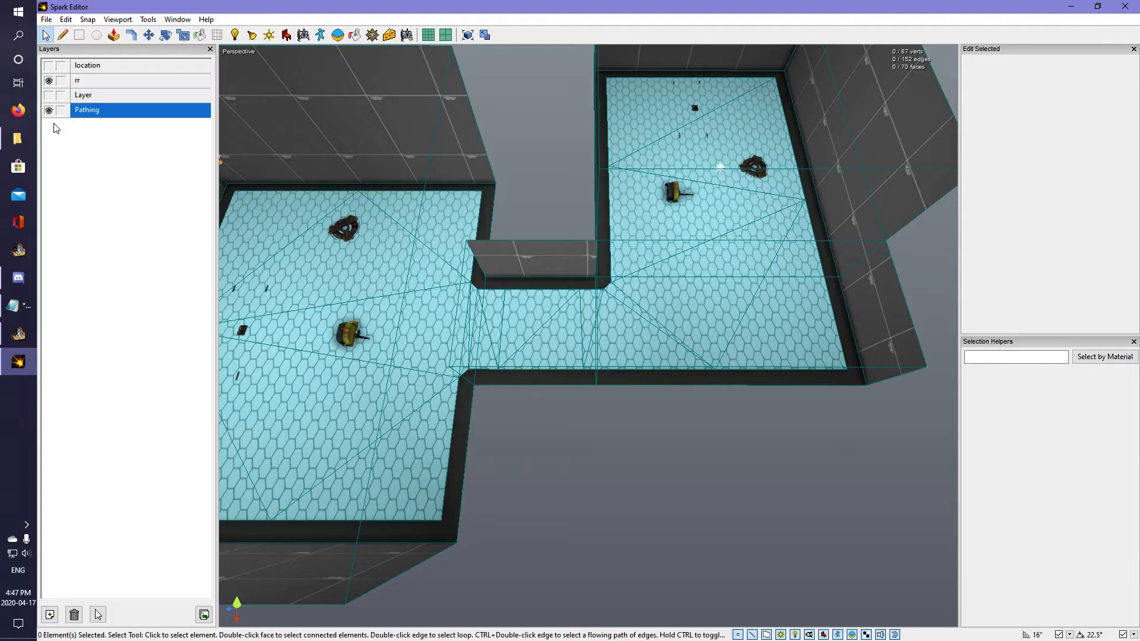
key("w")
right_click_drag(399, 251, 404, 297)
key("s")
left_click(49, 111)
mouse_move(527, 290)
right_mouse_down()
mouse_move(558, 244)
mouse_move(527, 290)
right_mouse_up()
key("s")
middle_click_drag(548, 290, 604, 338)
Start saving the level under a new name and check the mod project in Spark Launch Pad.
left_click(45, 19)
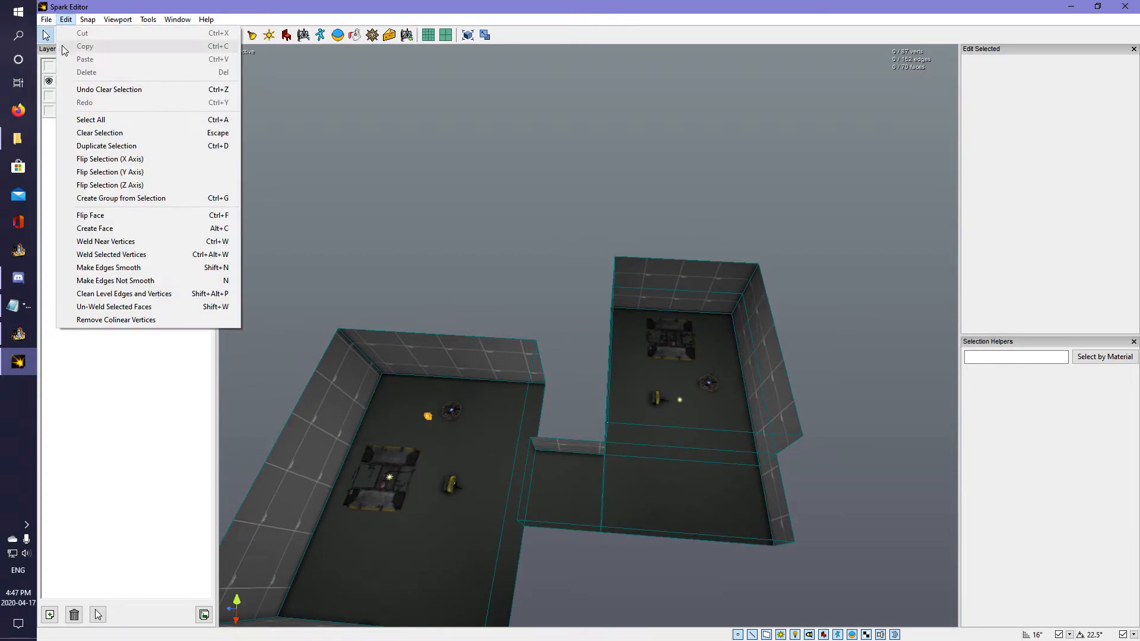
left_click(66, 60)
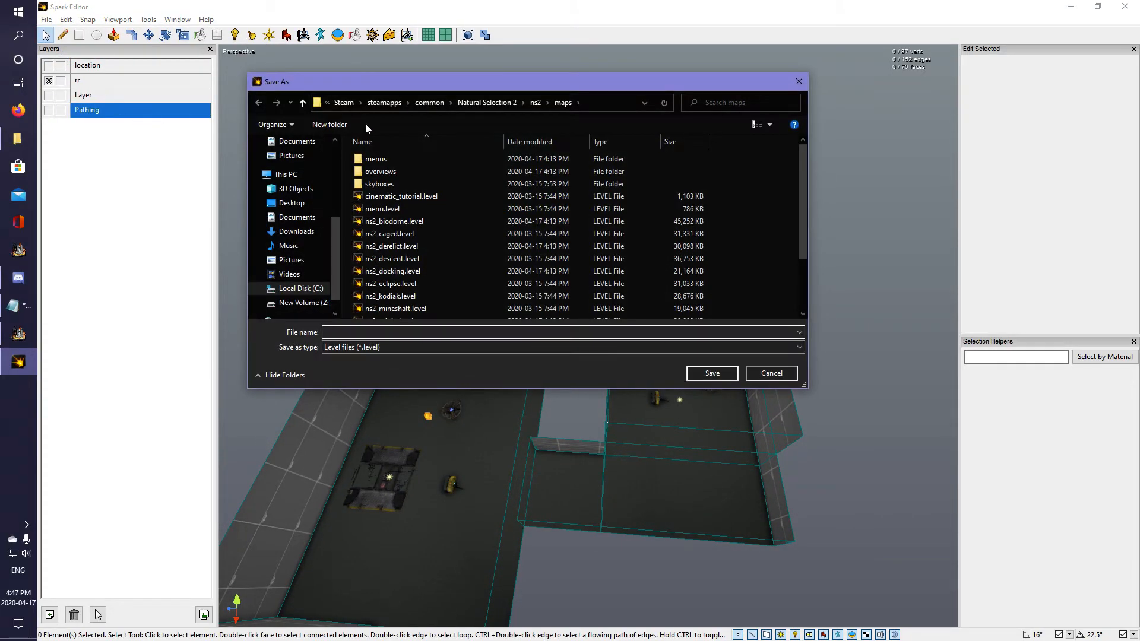
scroll(440, 205, "down", 2)
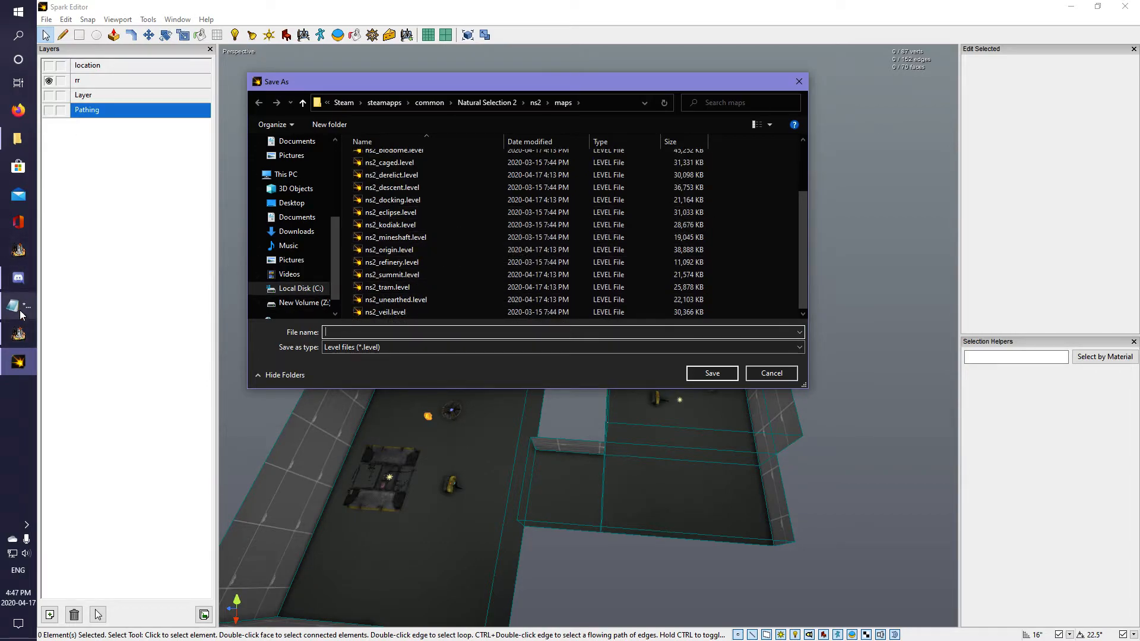
left_click(19, 333)
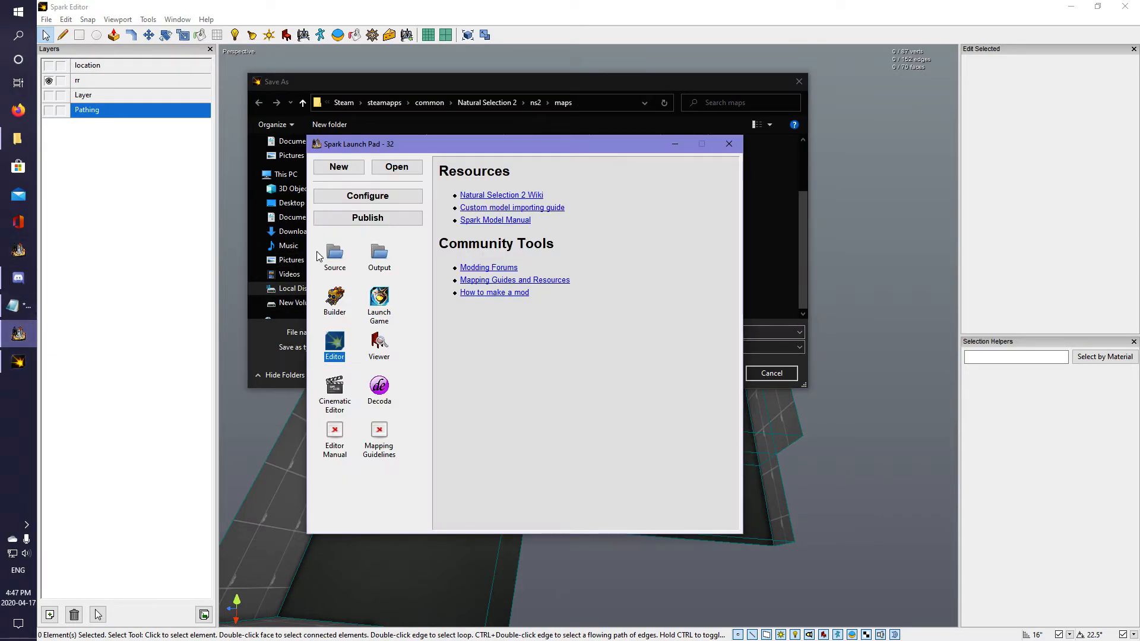
left_click(675, 144)
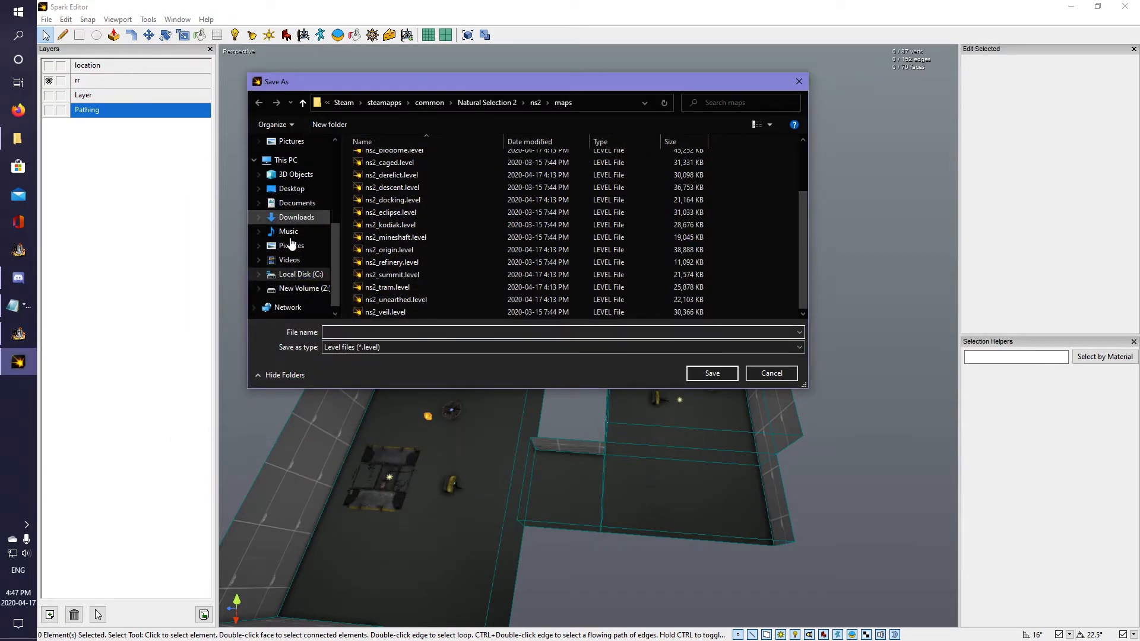
Save the level as ns2_blue in the 32 project's source\mapsrc folder under Documents.
left_click(288, 189)
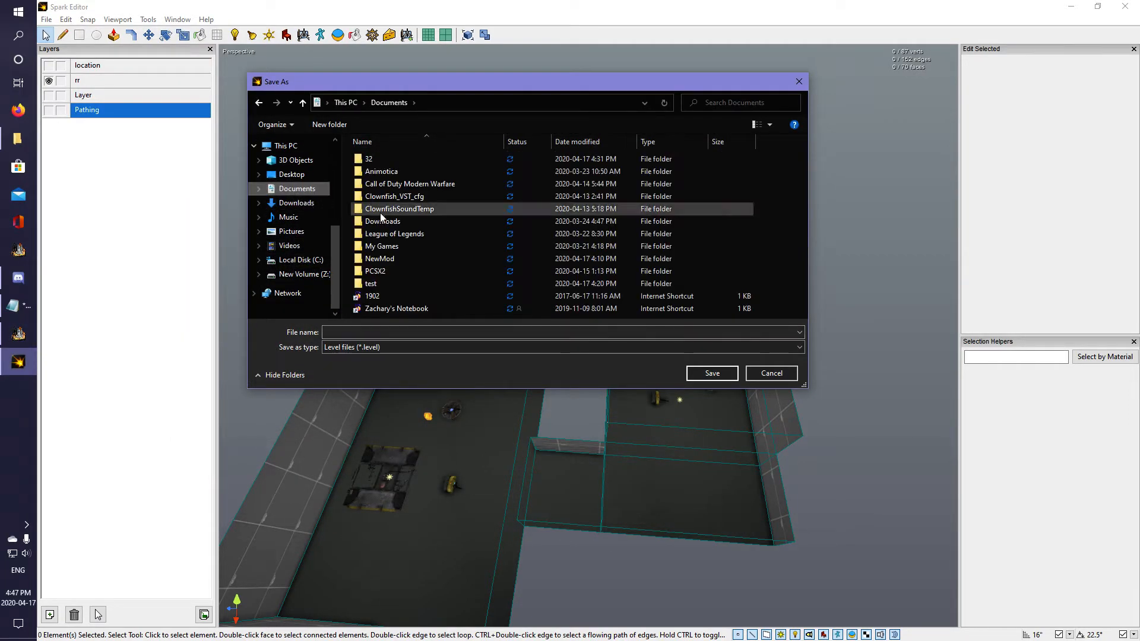
double_click(375, 160)
double_click(386, 171)
double_click(385, 171)
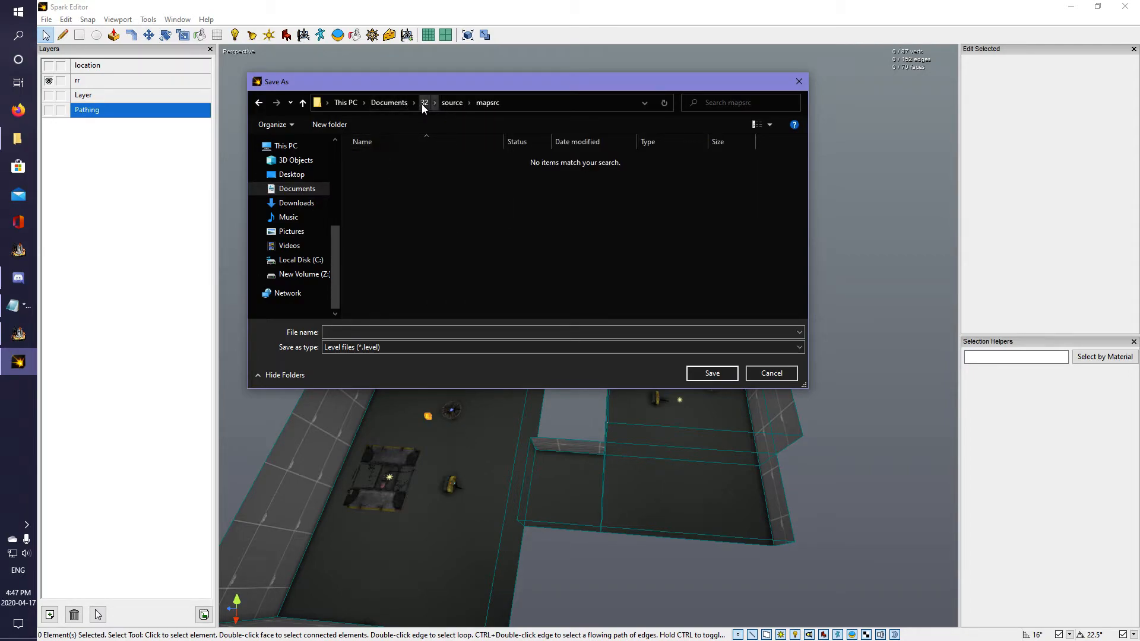
left_click(398, 104)
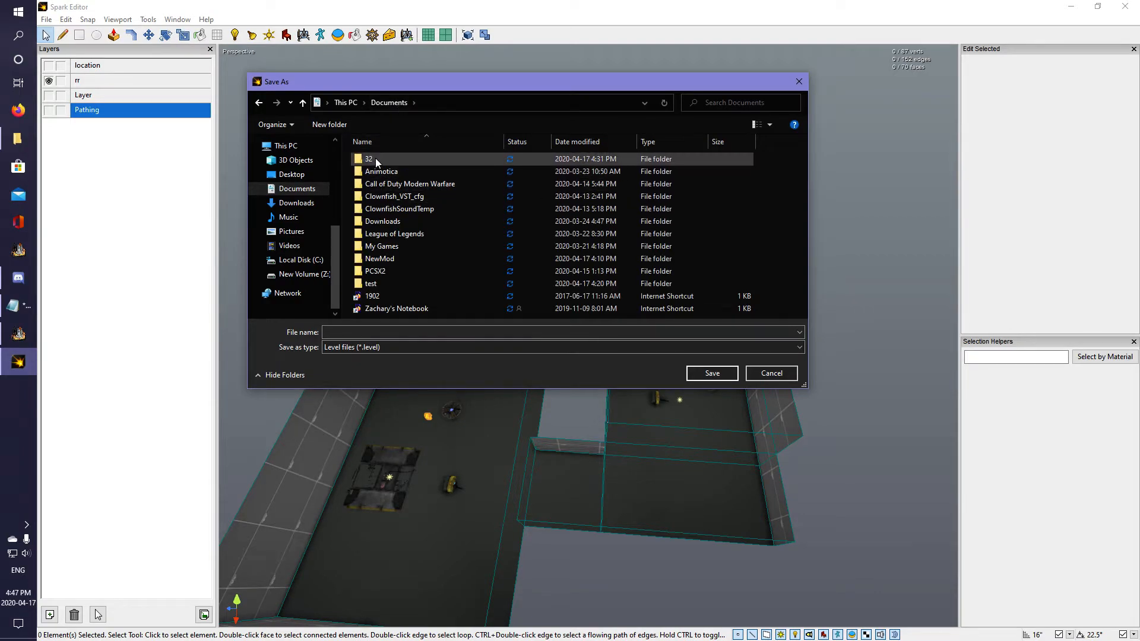
double_click(392, 156)
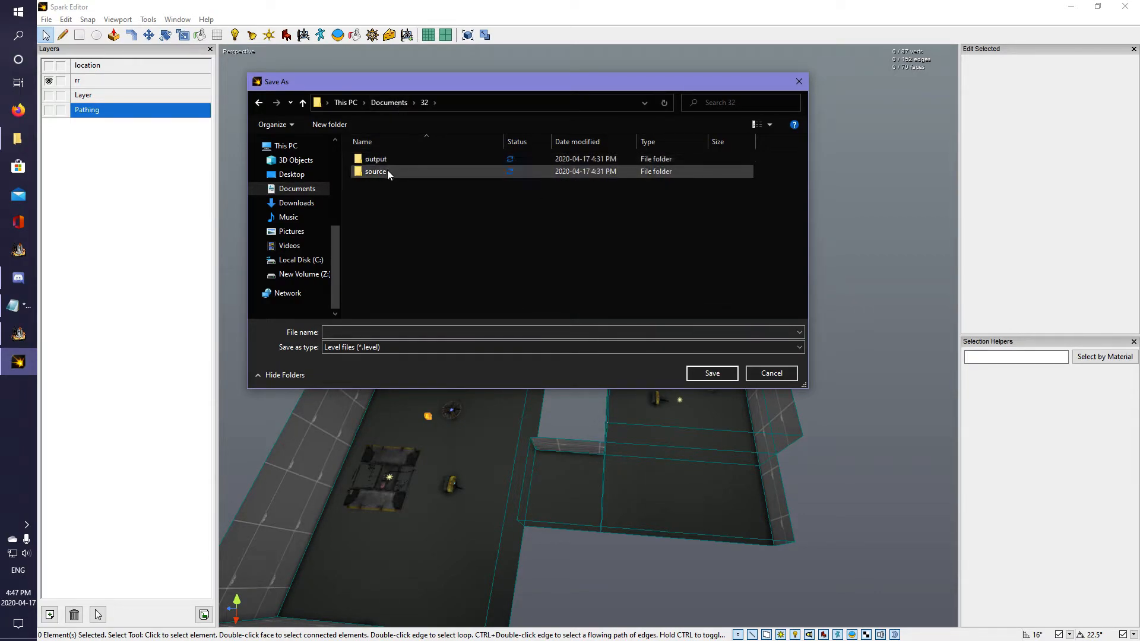
double_click(387, 170)
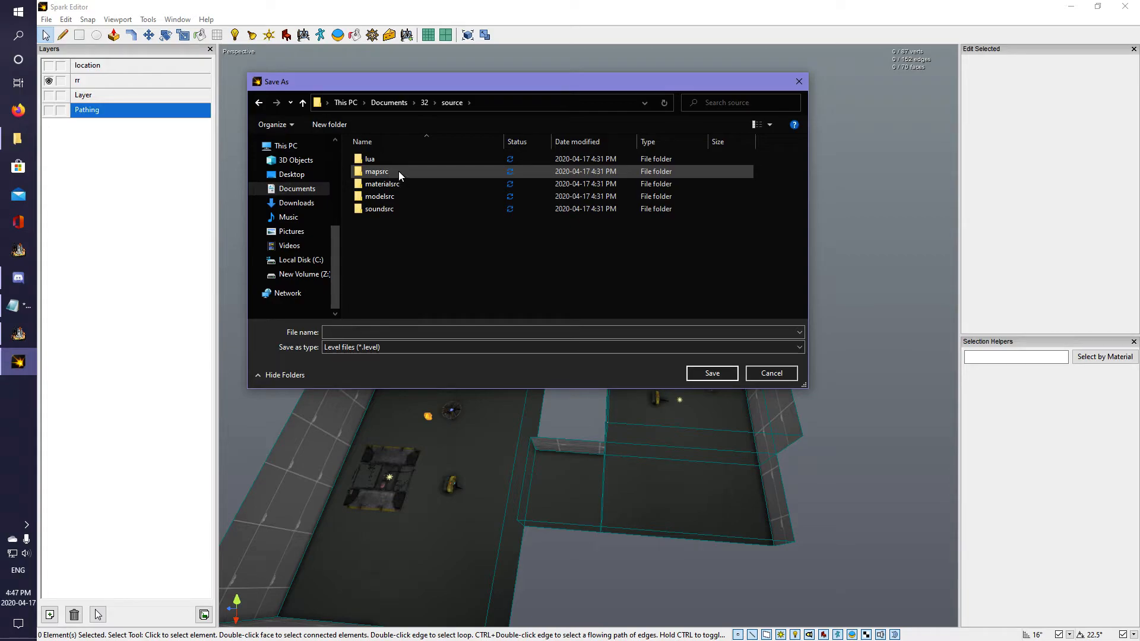
double_click(398, 171)
left_click(382, 331)
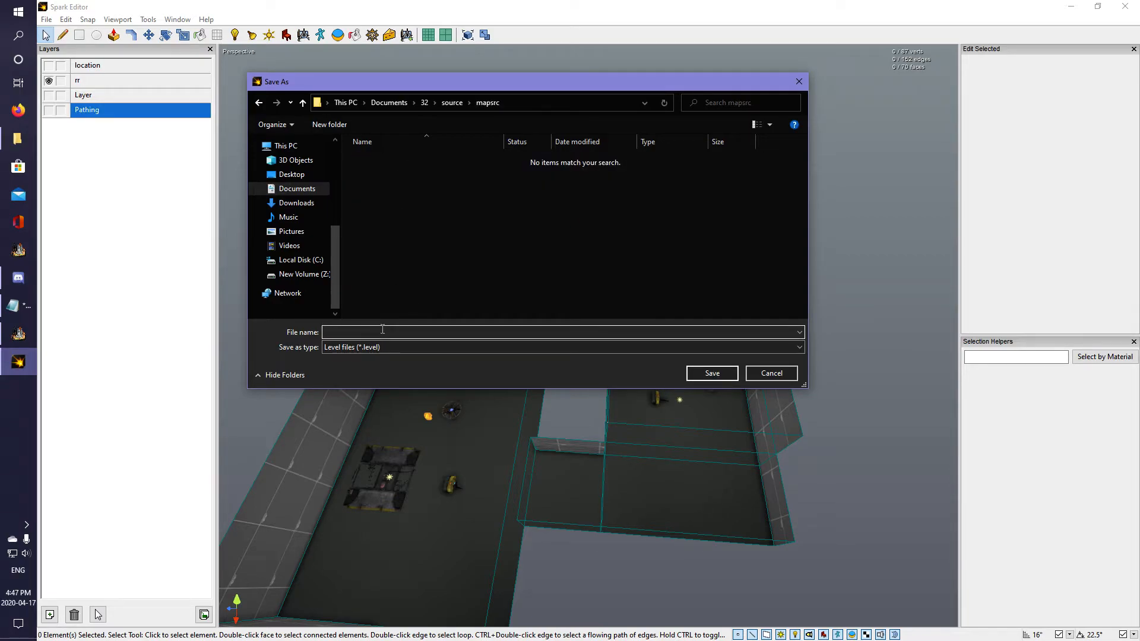
type("ns2_blue")
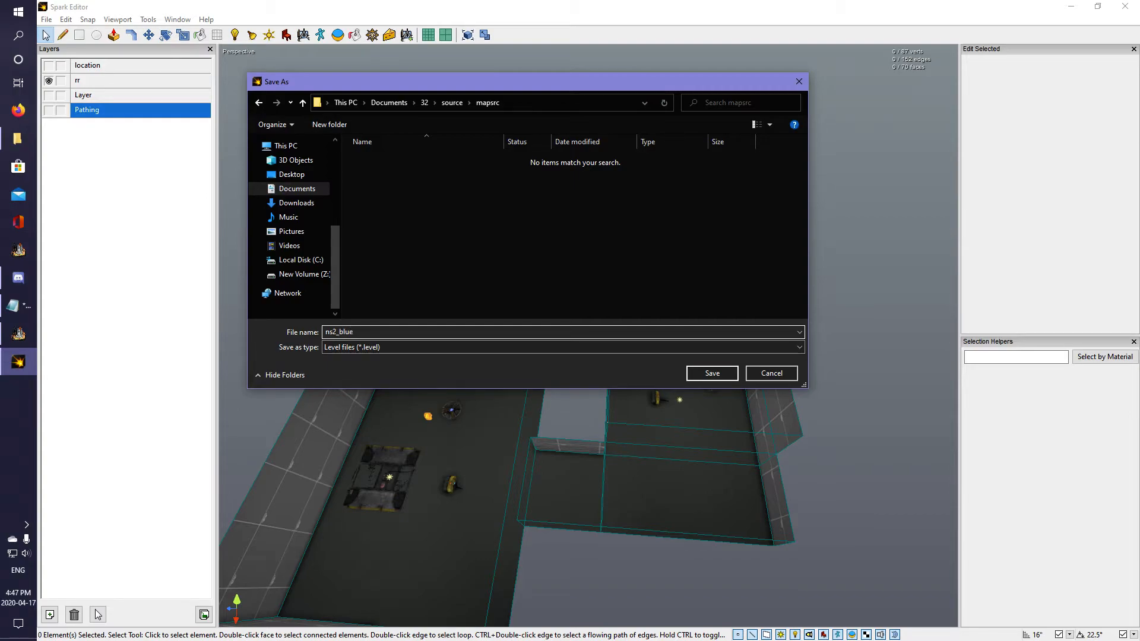
left_click(707, 375)
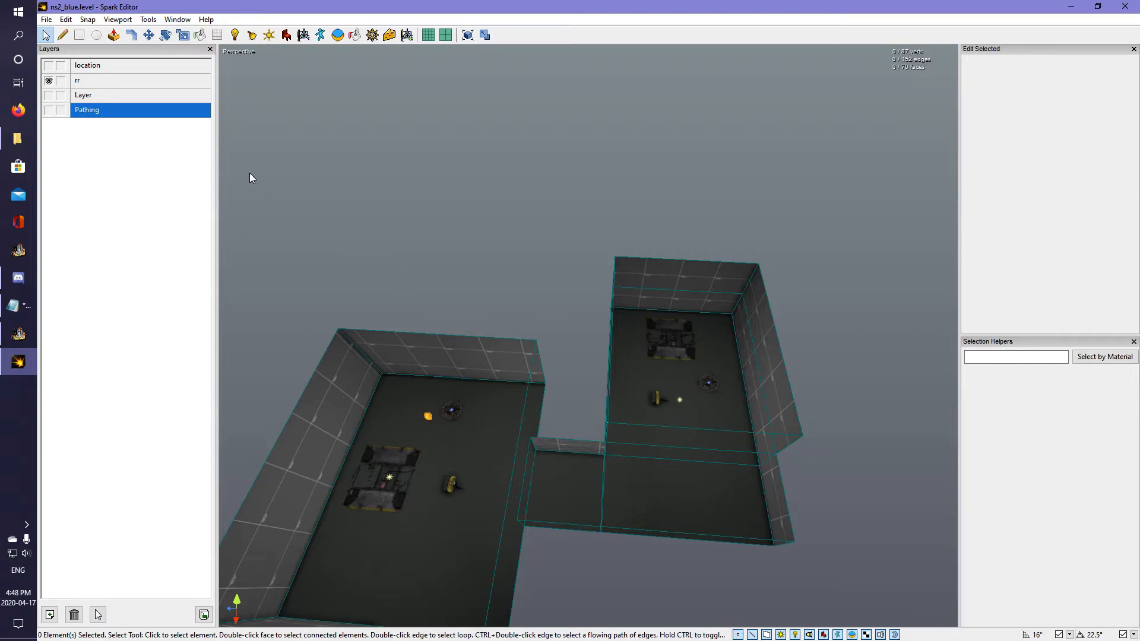
Close the level editor and the Natural Selection 2 folder window, and switch to Spark Launch Pad.
left_click(1125, 6)
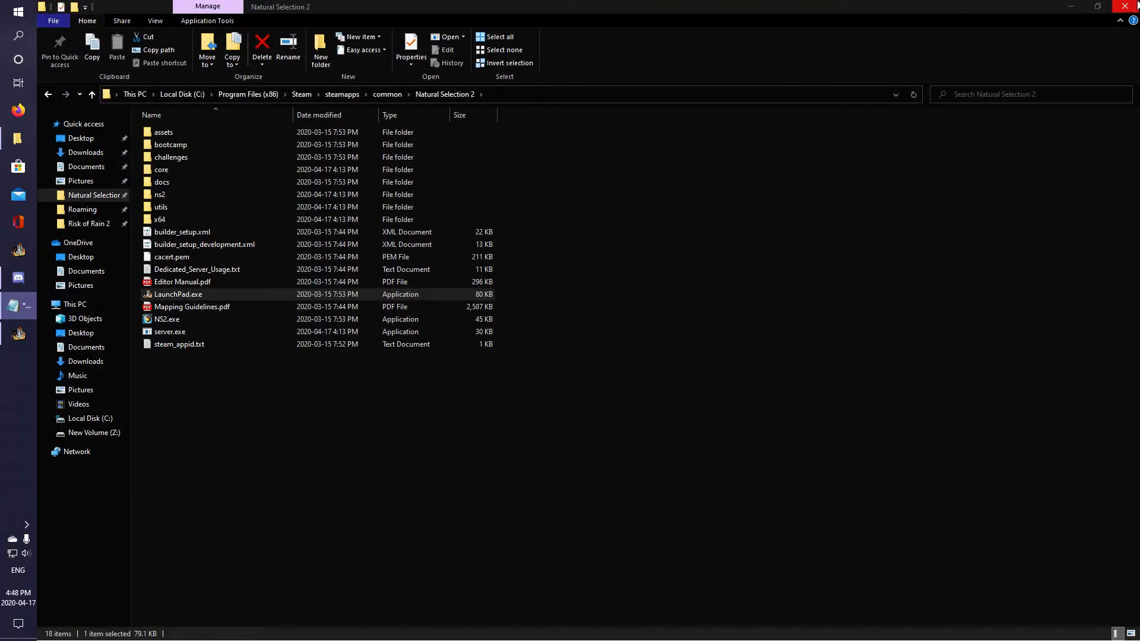
left_click(1125, 6)
left_click(19, 333)
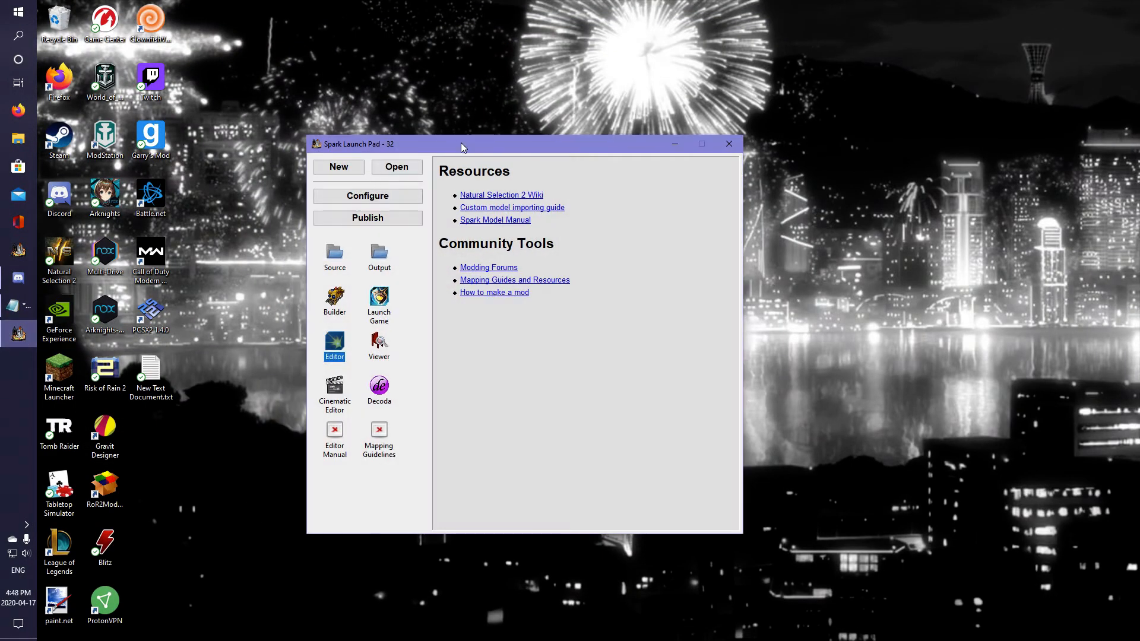
left_click_drag(461, 148, 479, 140)
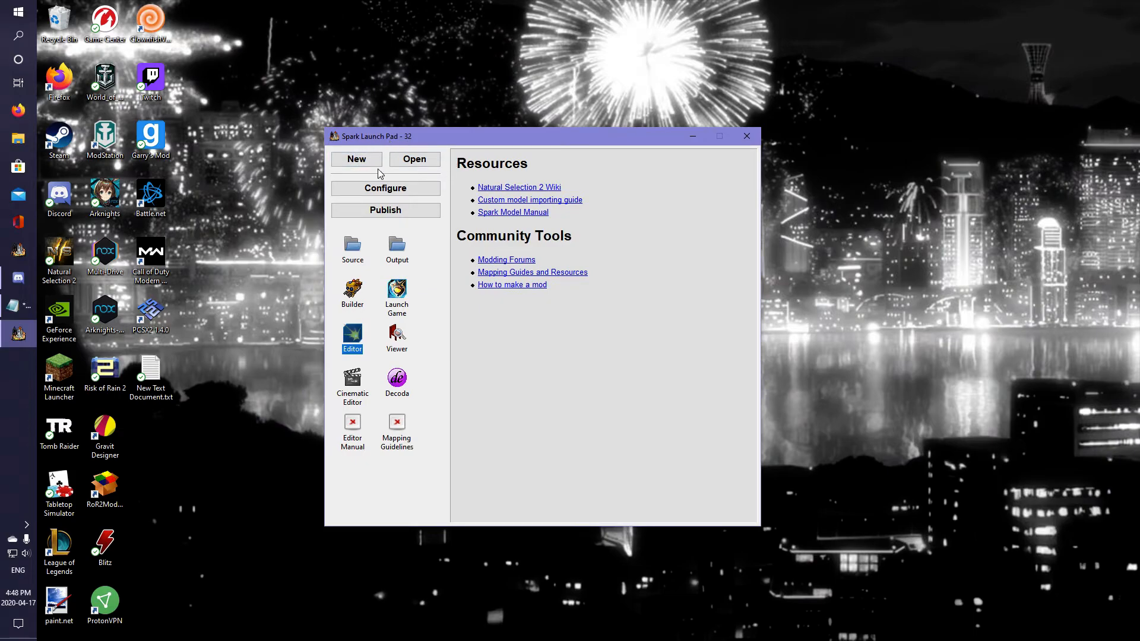
Open the mod's source folder from Launch Pad and check the mapsrc folder for the saved level.
left_click(353, 247)
double_click(366, 253)
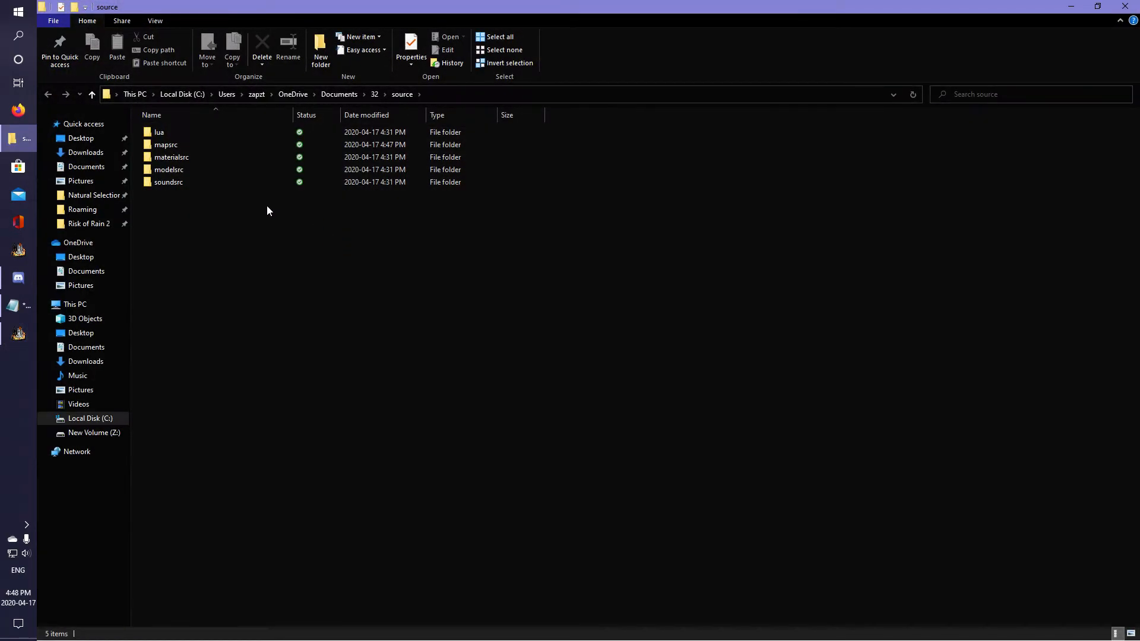
double_click(187, 146)
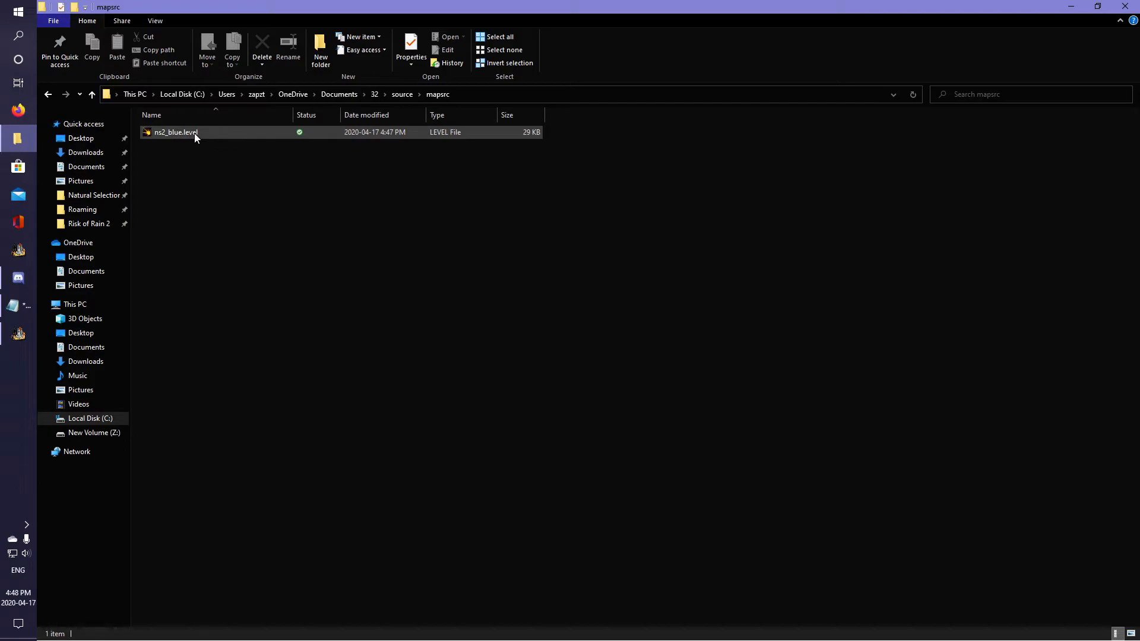
left_click(1124, 6)
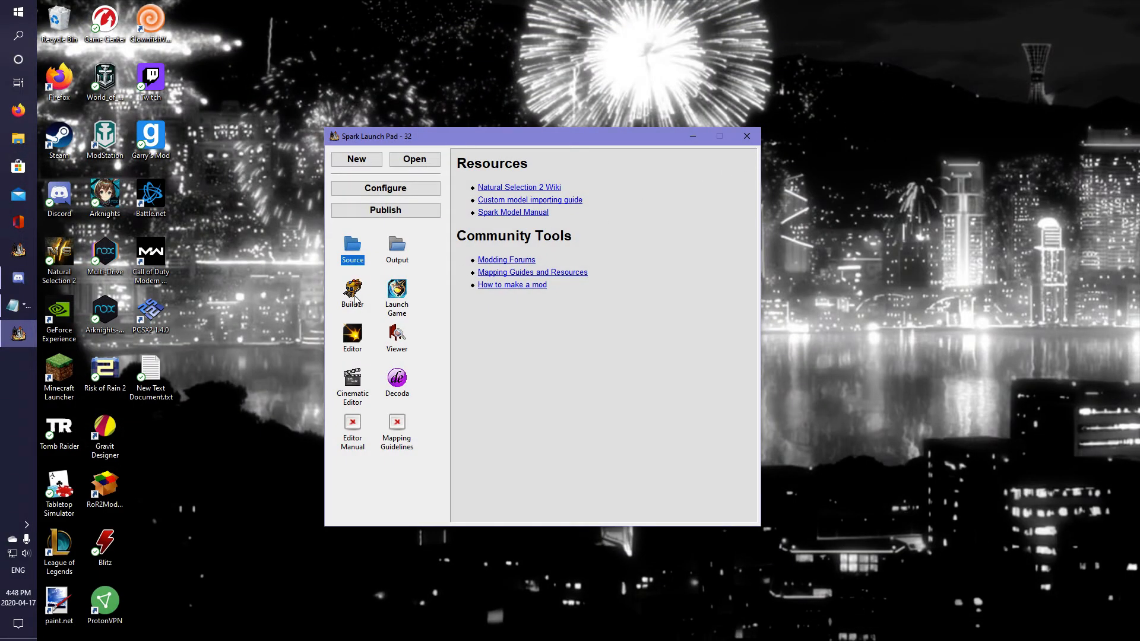
Build the mod with Builder and quit Builder completely, including its background instance.
double_click(354, 296)
left_click(445, 227)
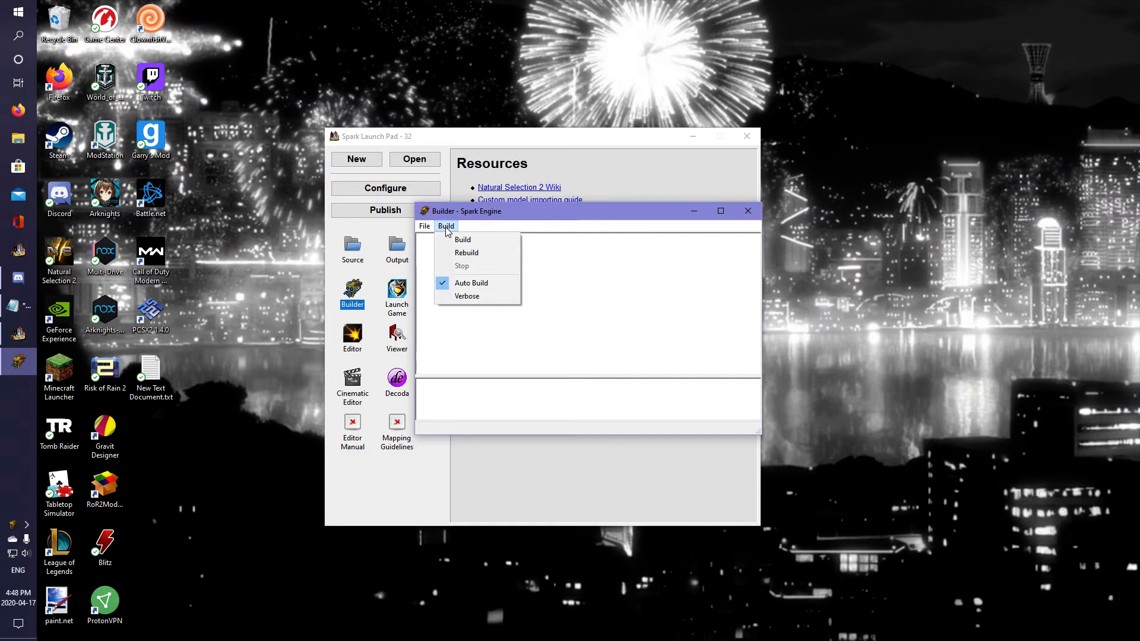
left_click(464, 239)
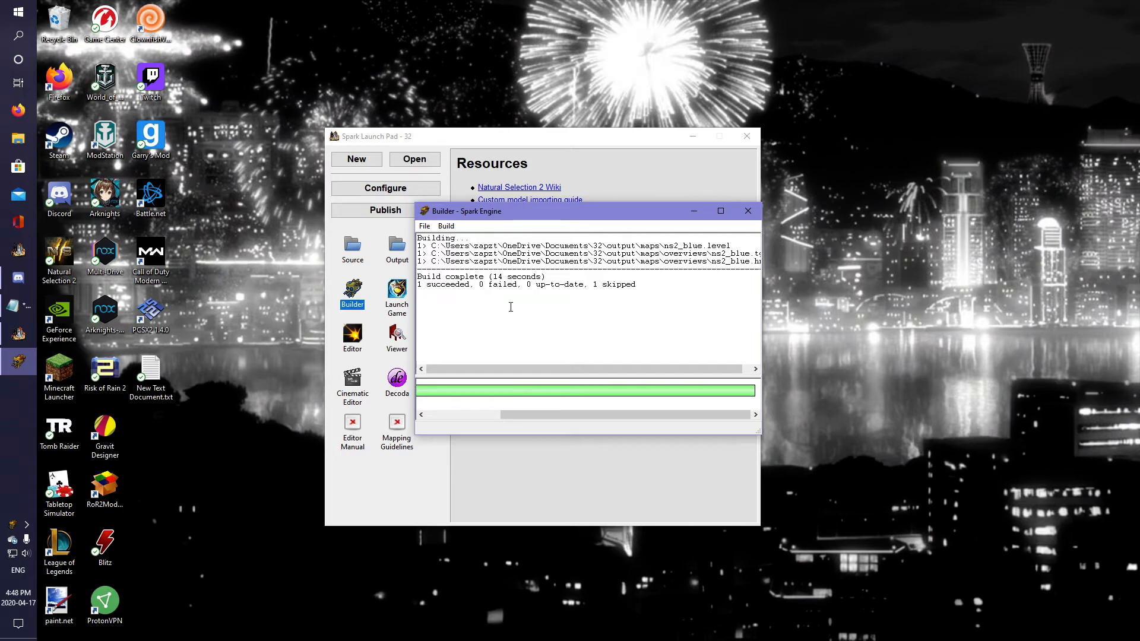
left_click(747, 211)
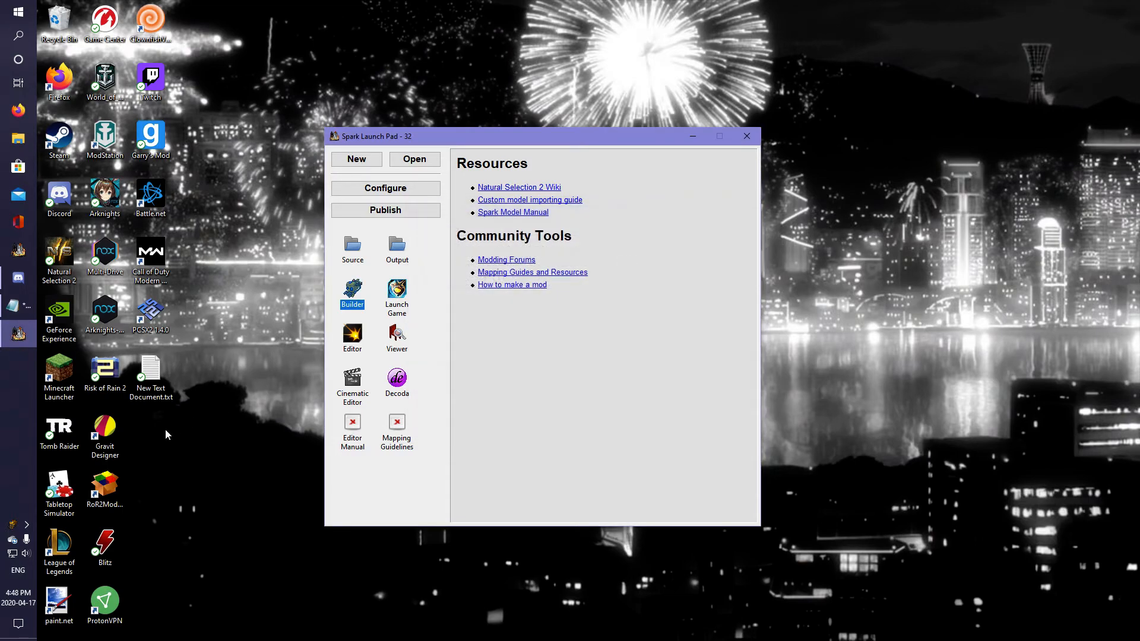
right_click(14, 524)
left_click(38, 532)
left_click(520, 341)
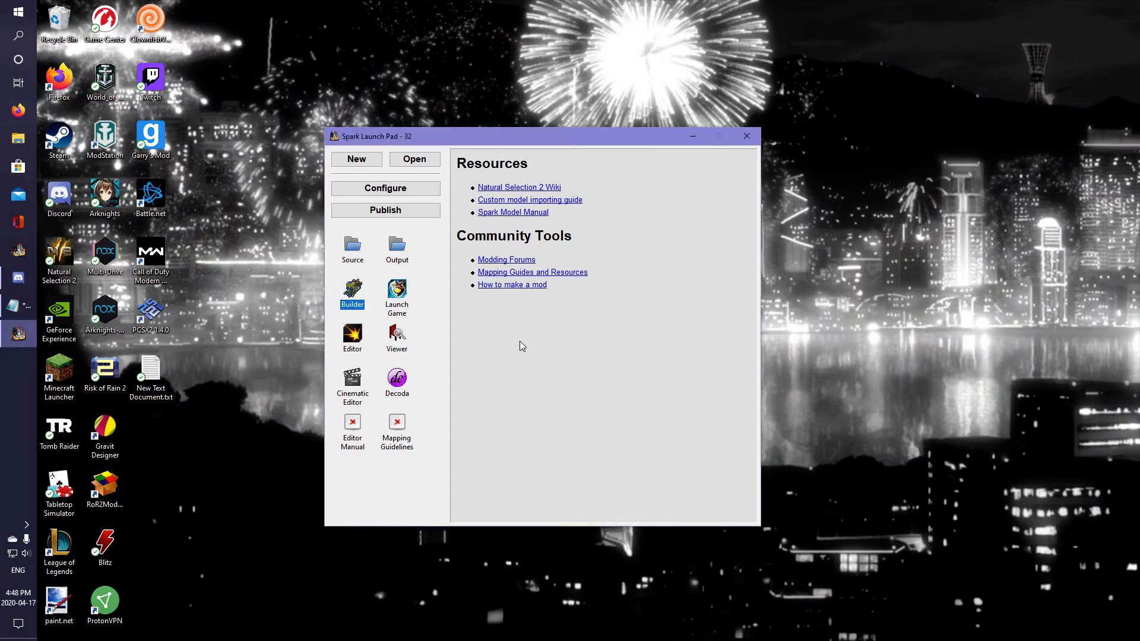
Launch the game from Spark Launch Pad and go to the play options, backing out of the server browser.
double_click(398, 290)
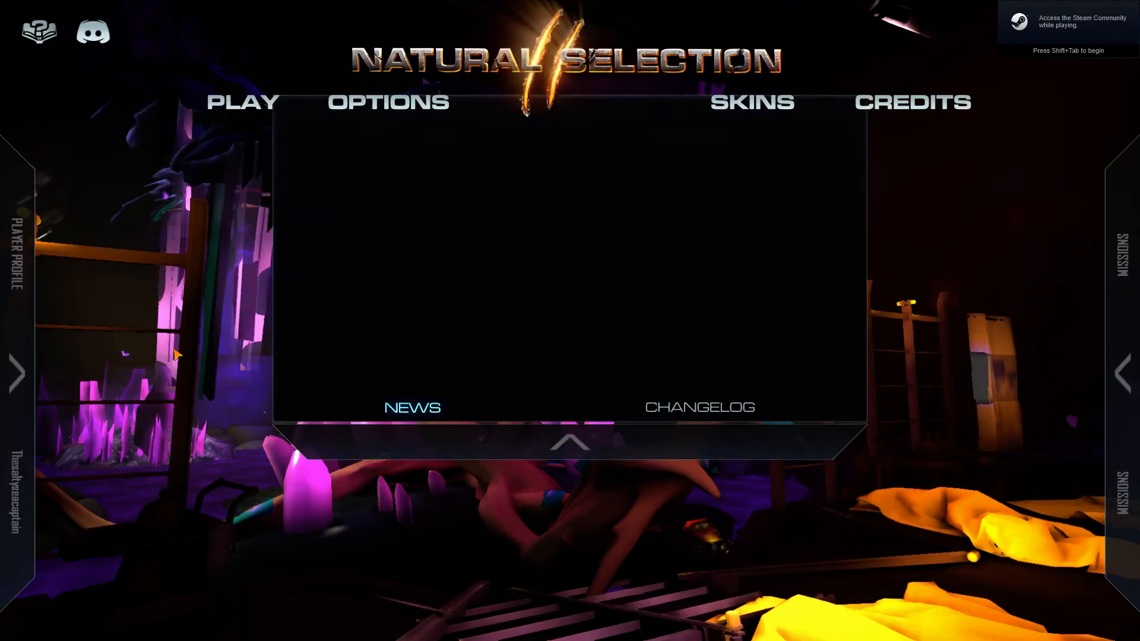
left_click(520, 452)
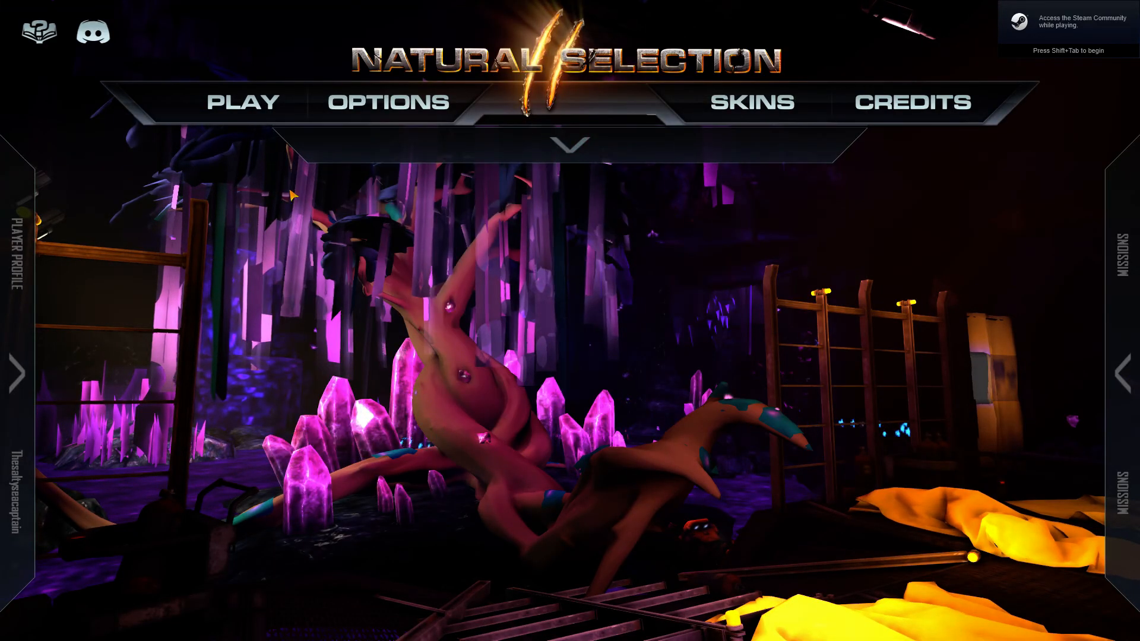
left_click(247, 108)
left_click(263, 177)
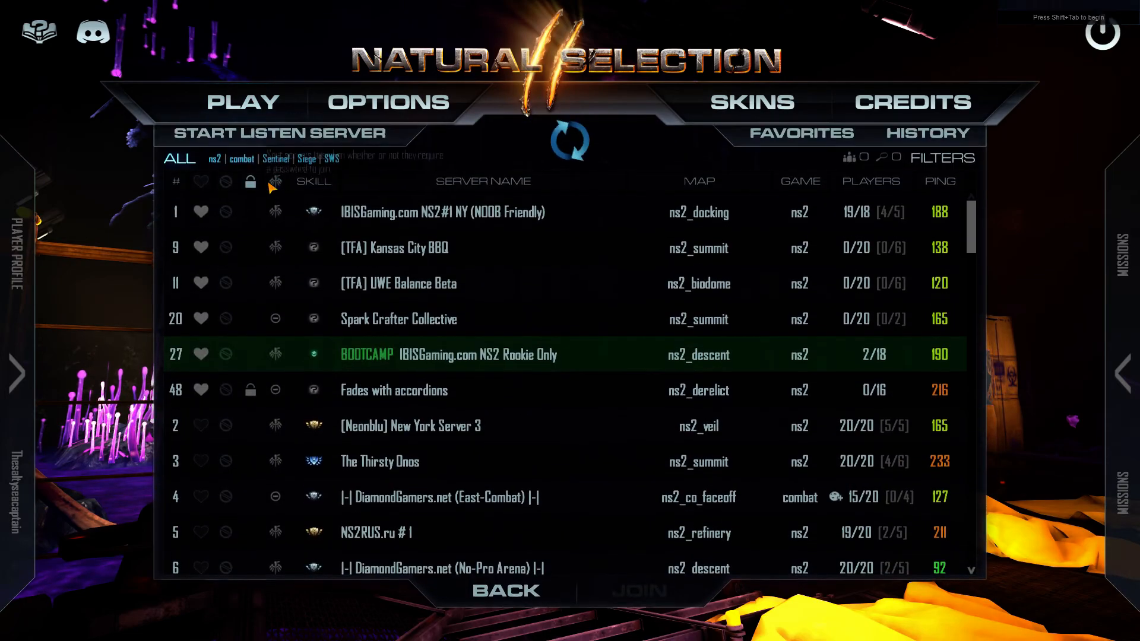
left_click(487, 604)
Set up a listen server with the Blue map and start it.
left_click(308, 257)
left_click(391, 286)
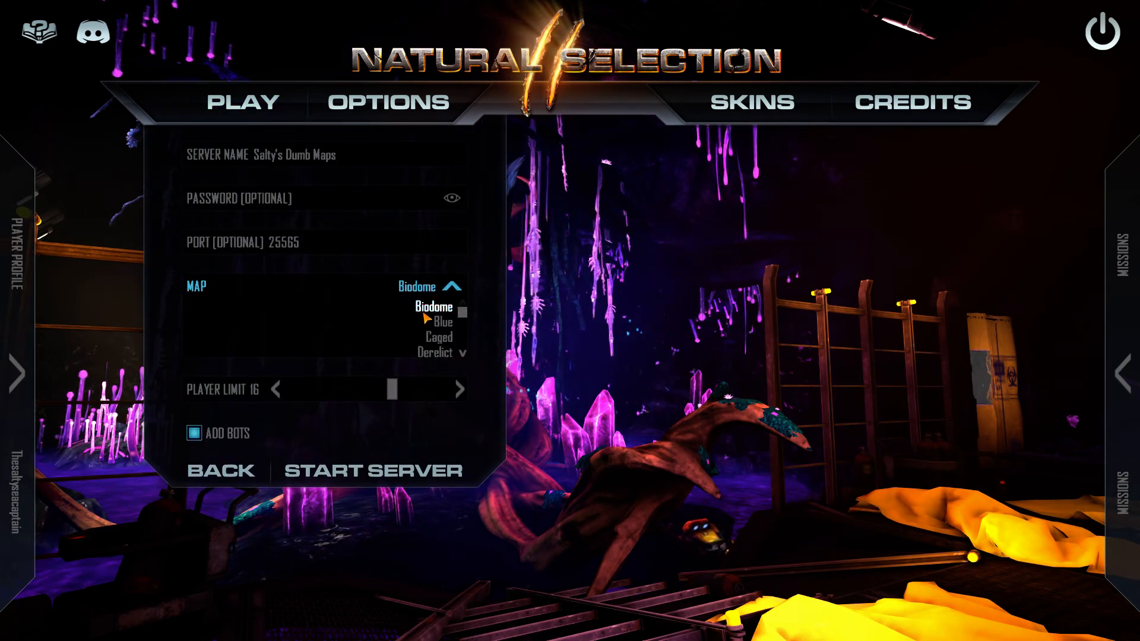
left_click(443, 321)
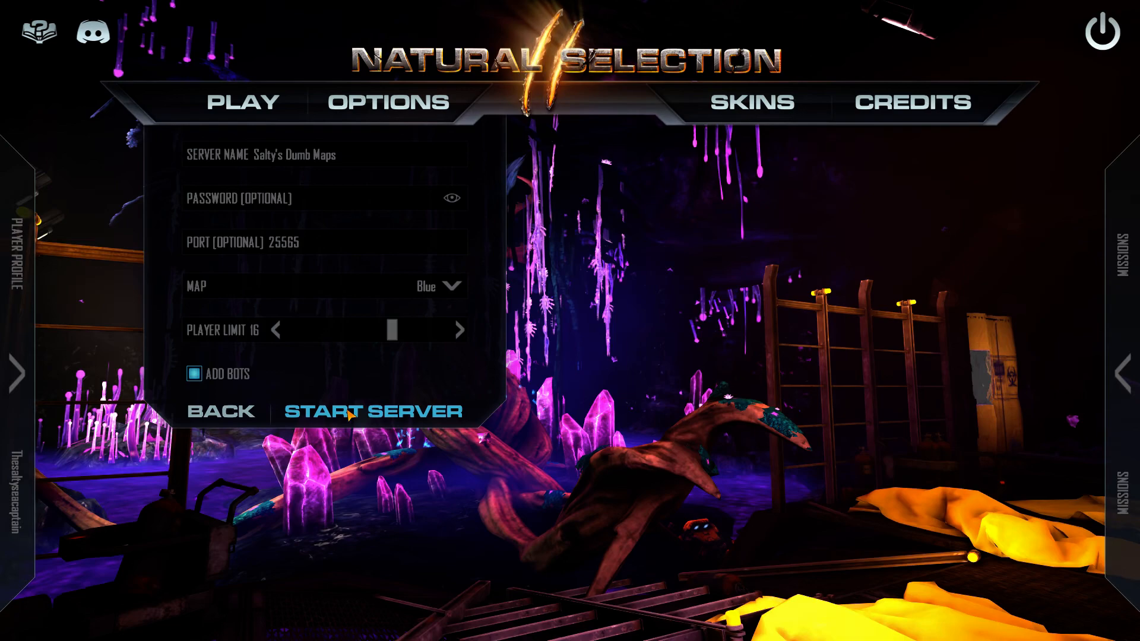
left_click(348, 412)
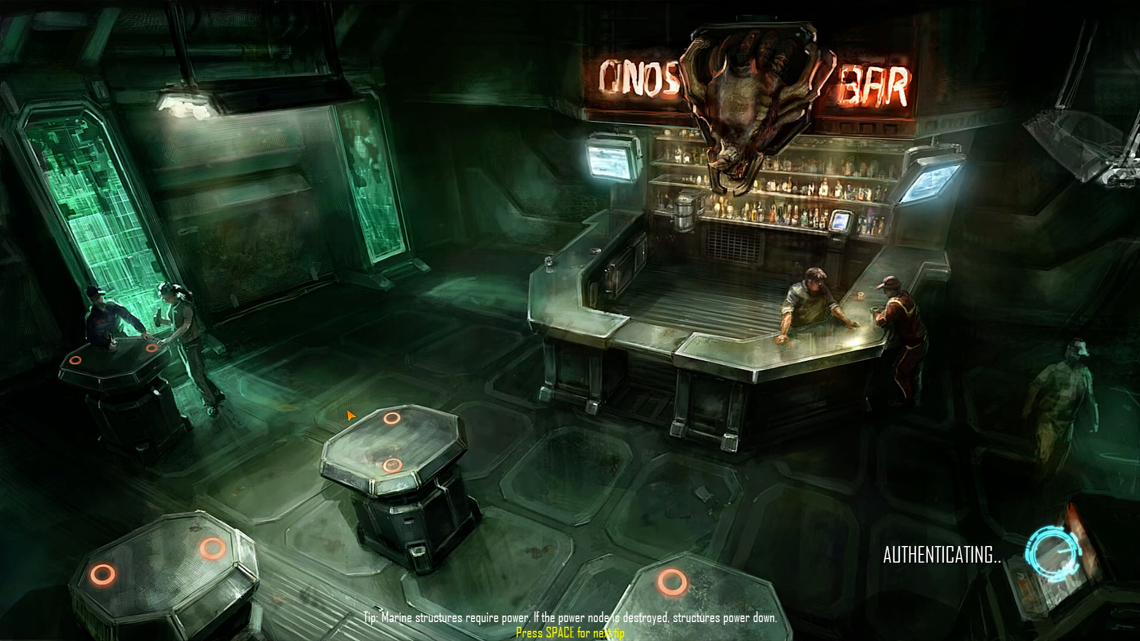
Check the map's loading log in the game console while the server starts.
key("grave")
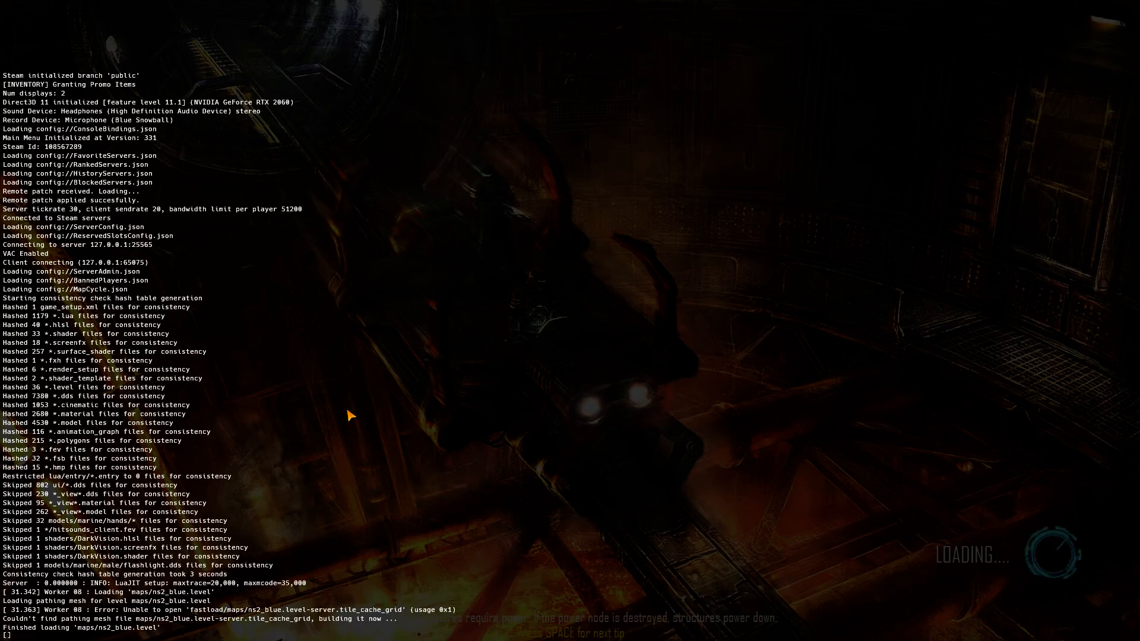
key("grave")
key("grave")
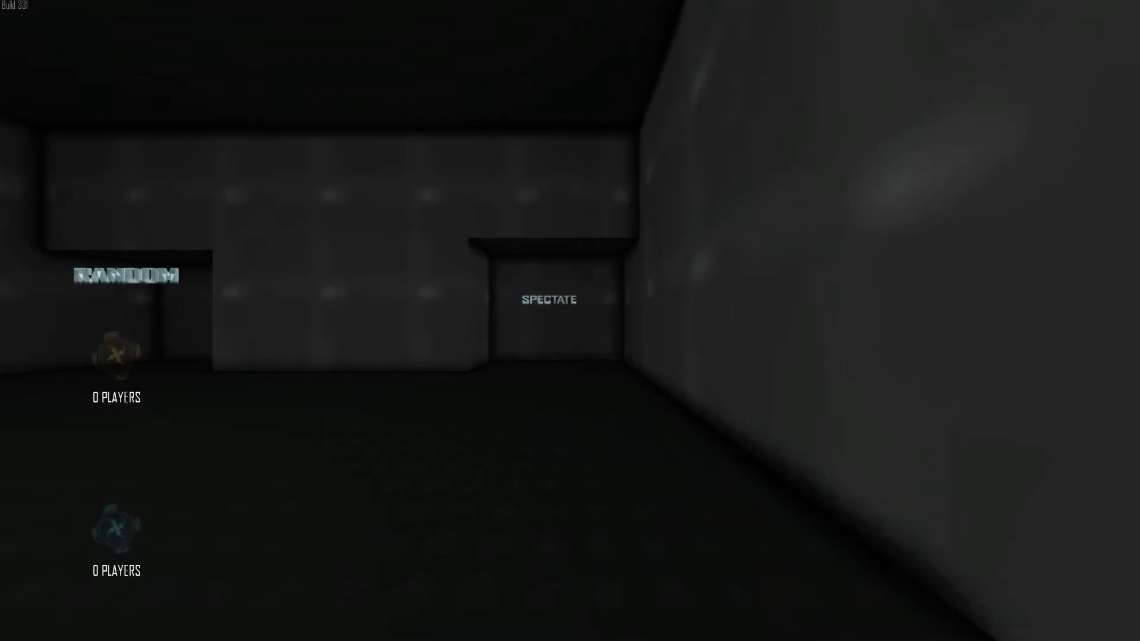
View the map overview in the ready room to check the Rine and Alien locations.
key("c")
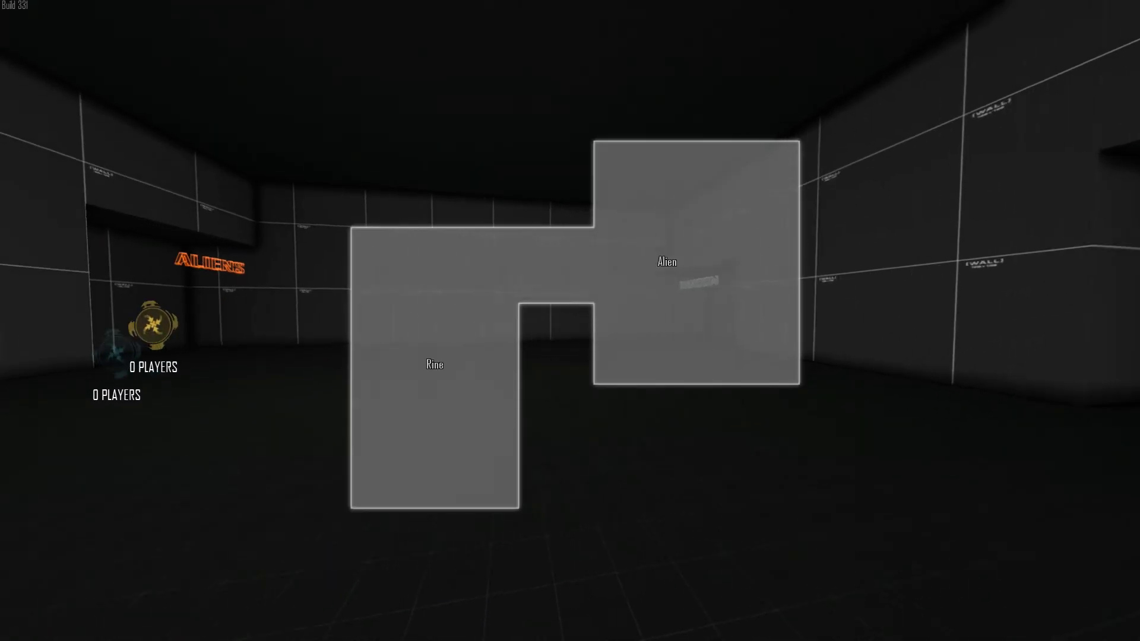
key("c")
key("w")
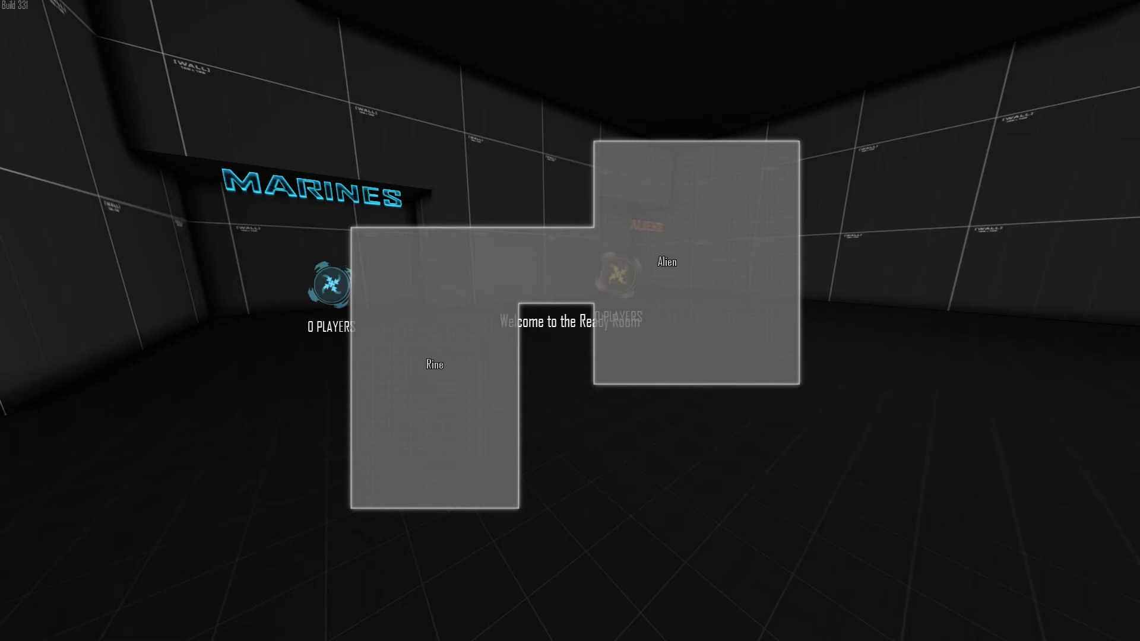
key("c")
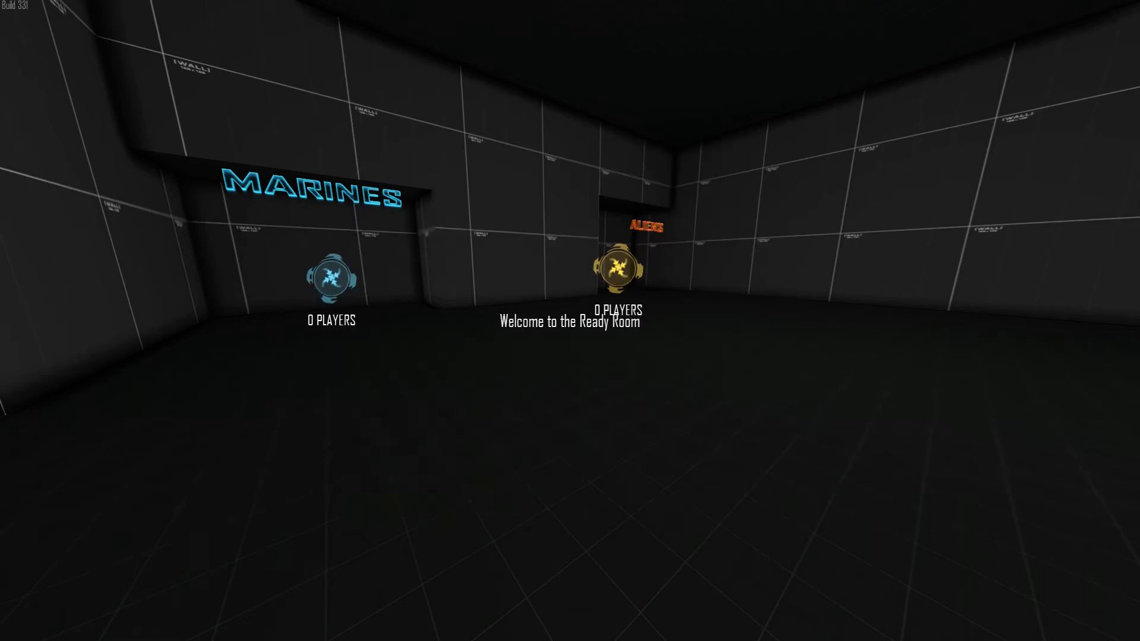
Walk around the ready room and inspect its lighting and team entrances.
key("w")
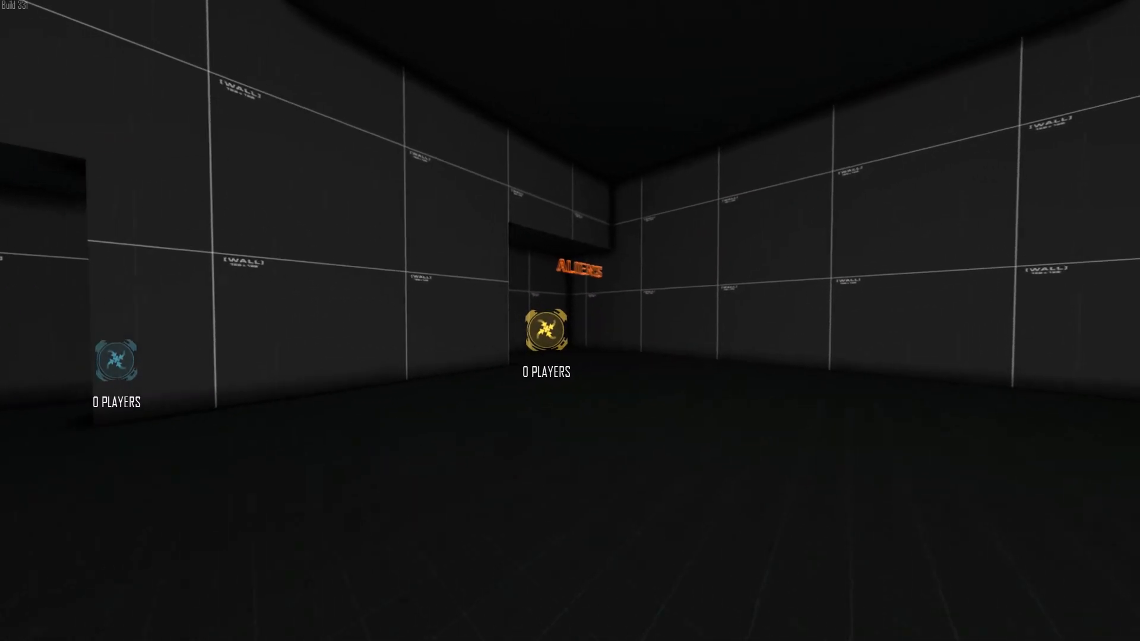
key("w")
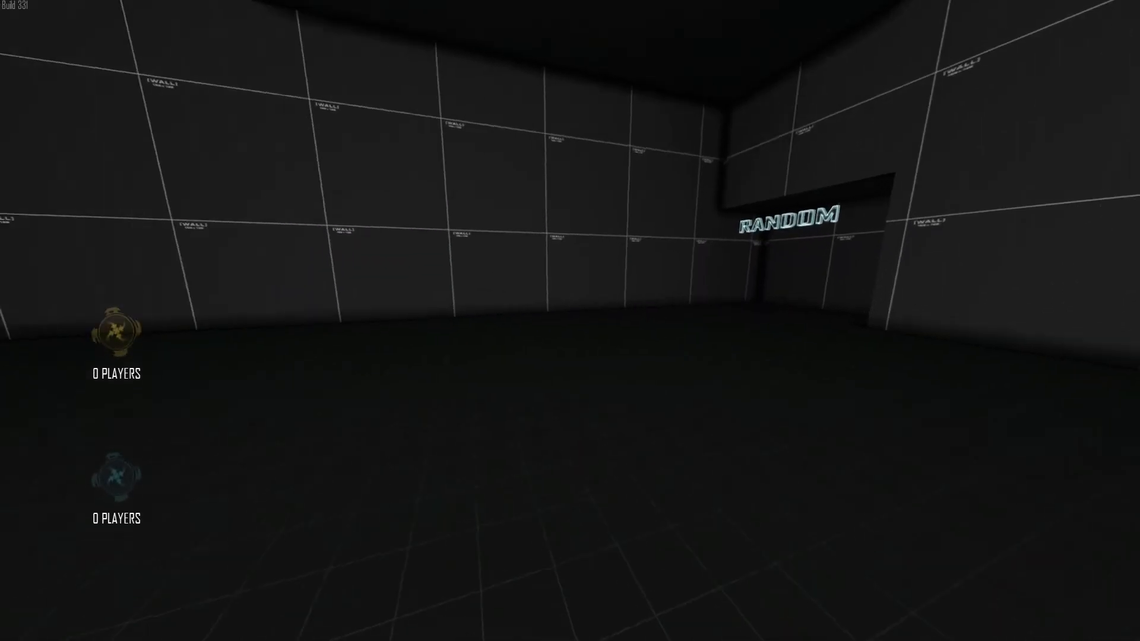
key("w")
key("c")
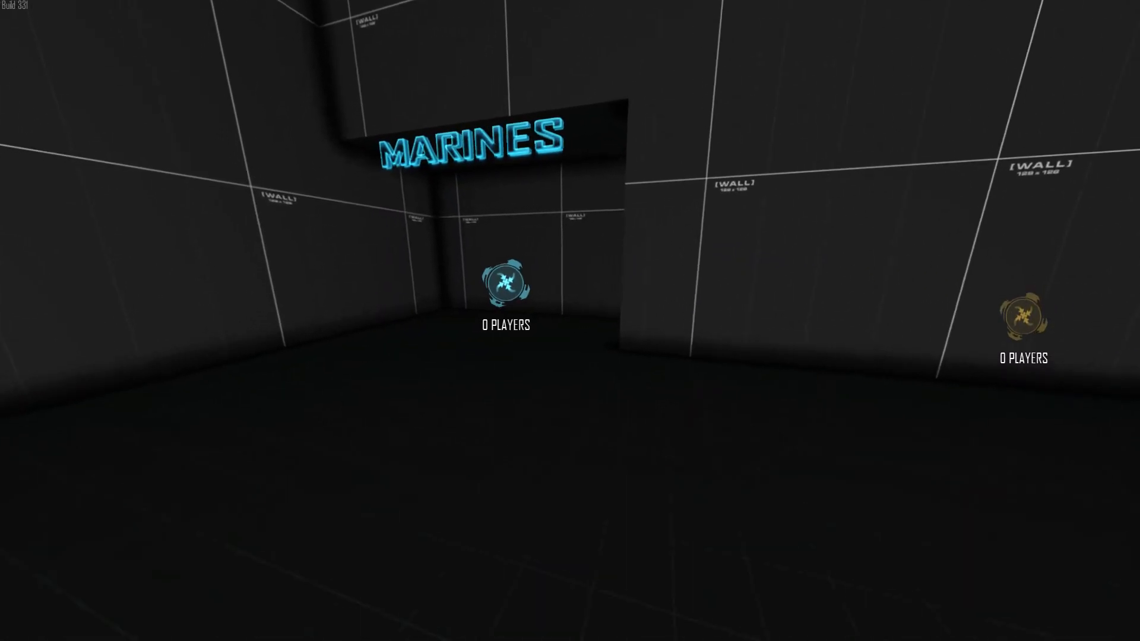
Join the Marines team and walk between the Rine room and the Alien area to test the layout.
key("w")
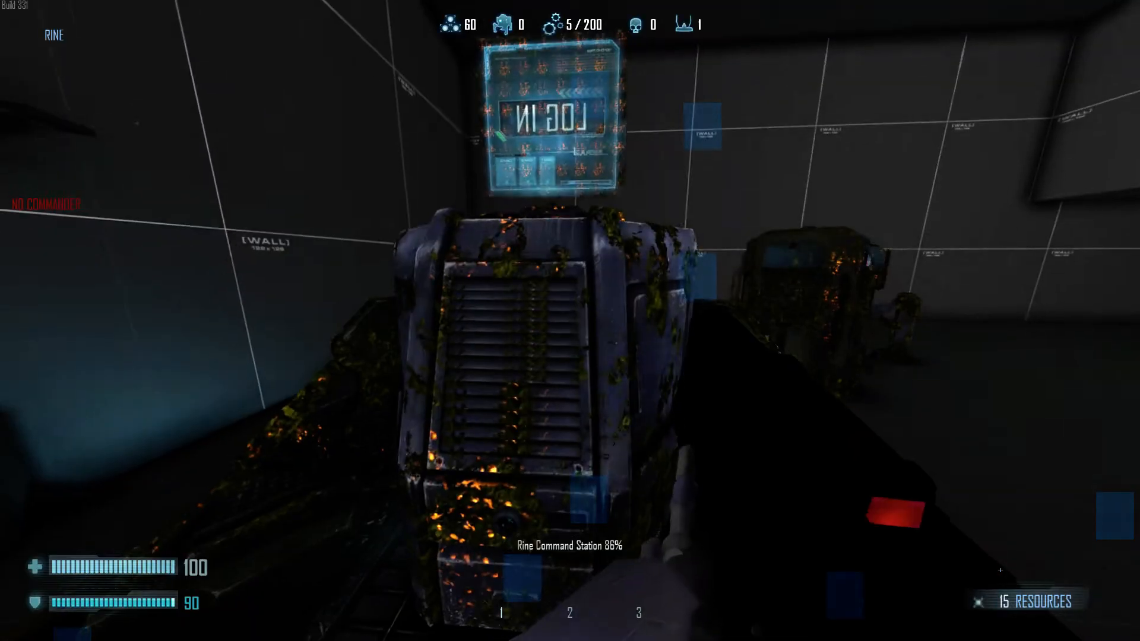
key("w")
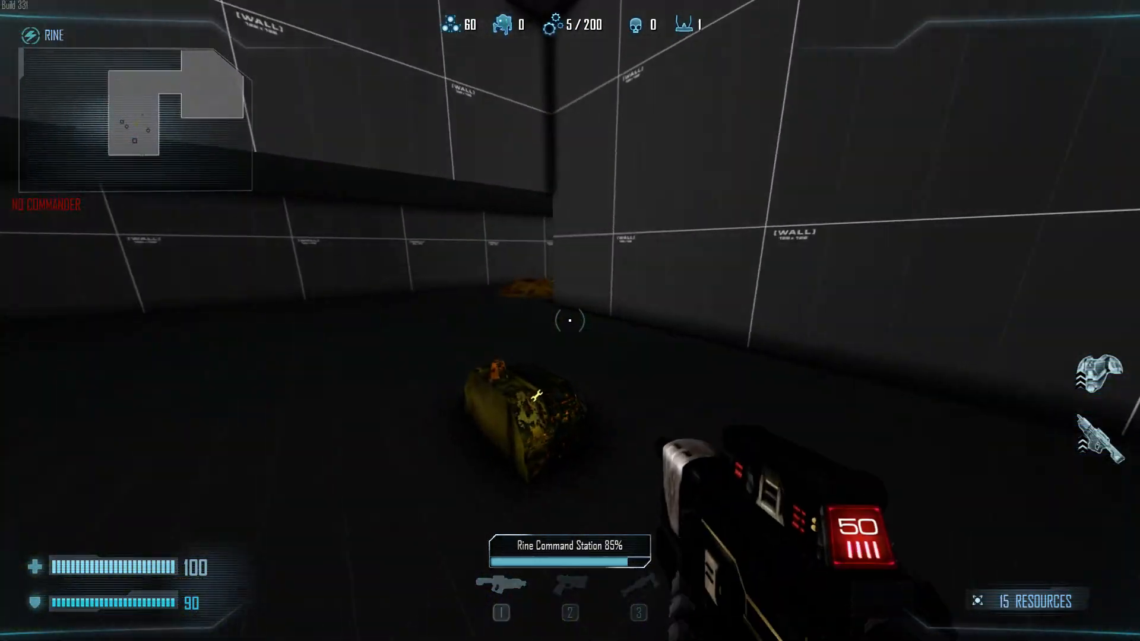
key("w")
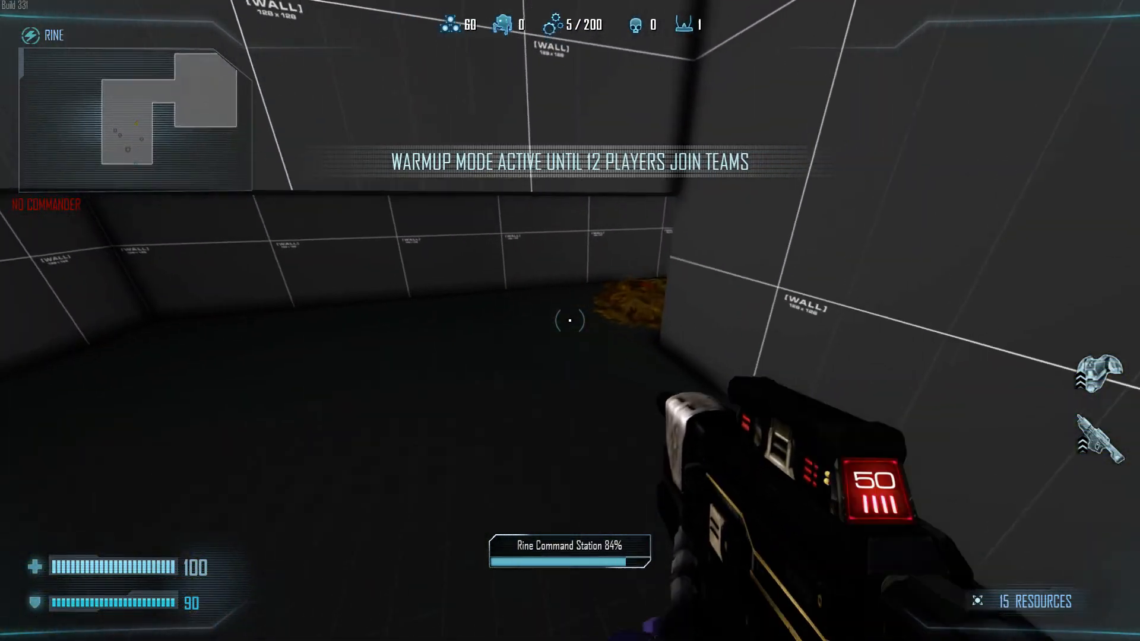
key("w")
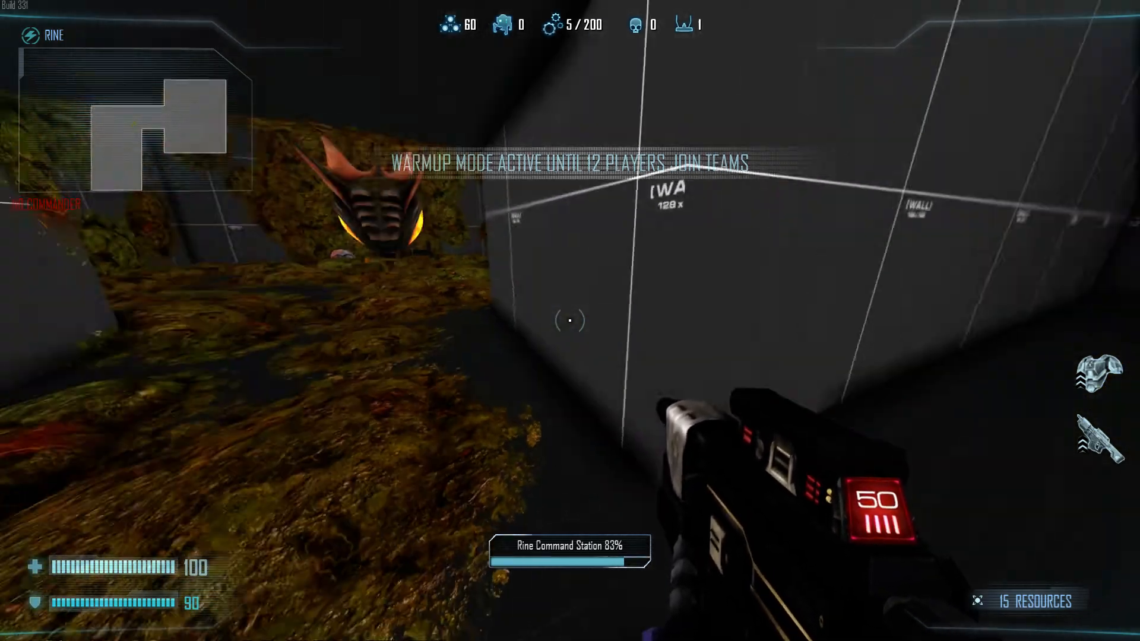
key("w")
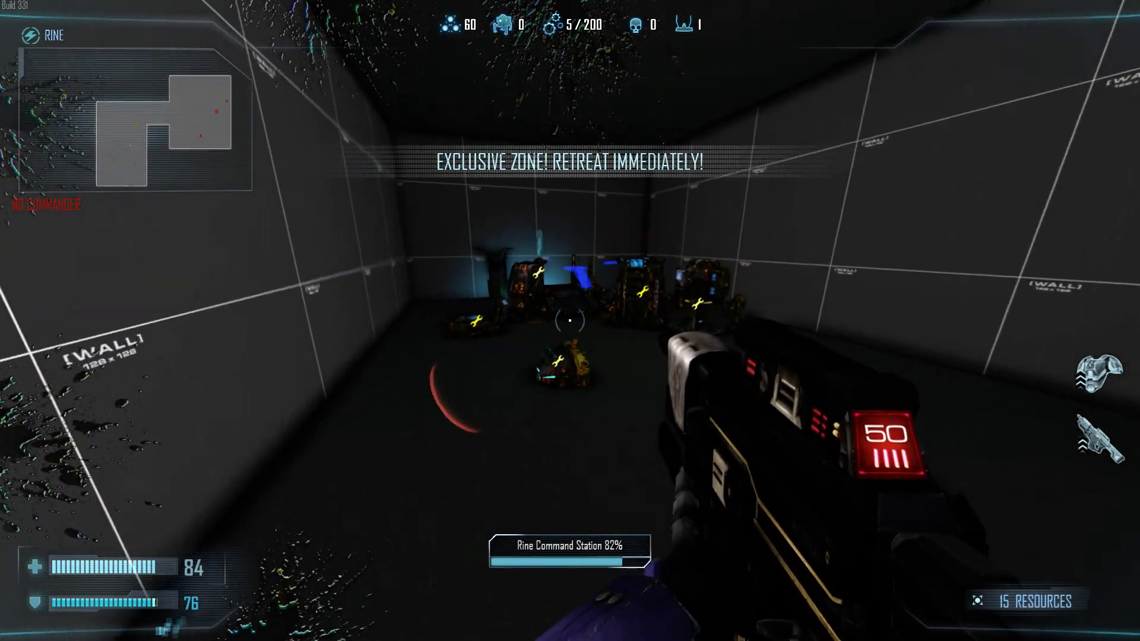
key("w")
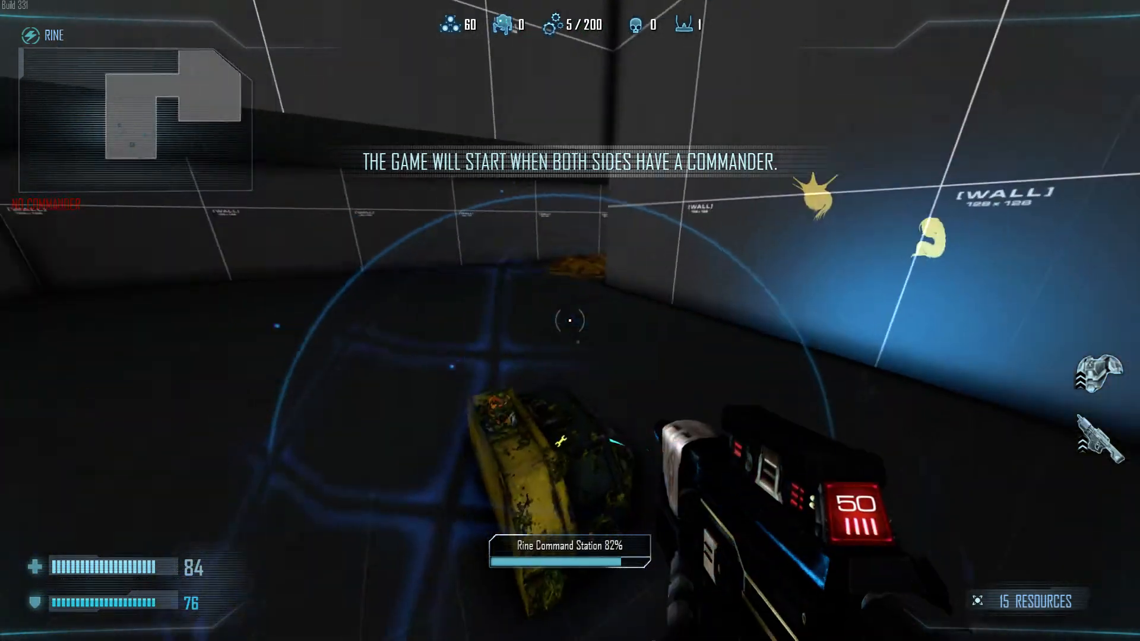
key("w")
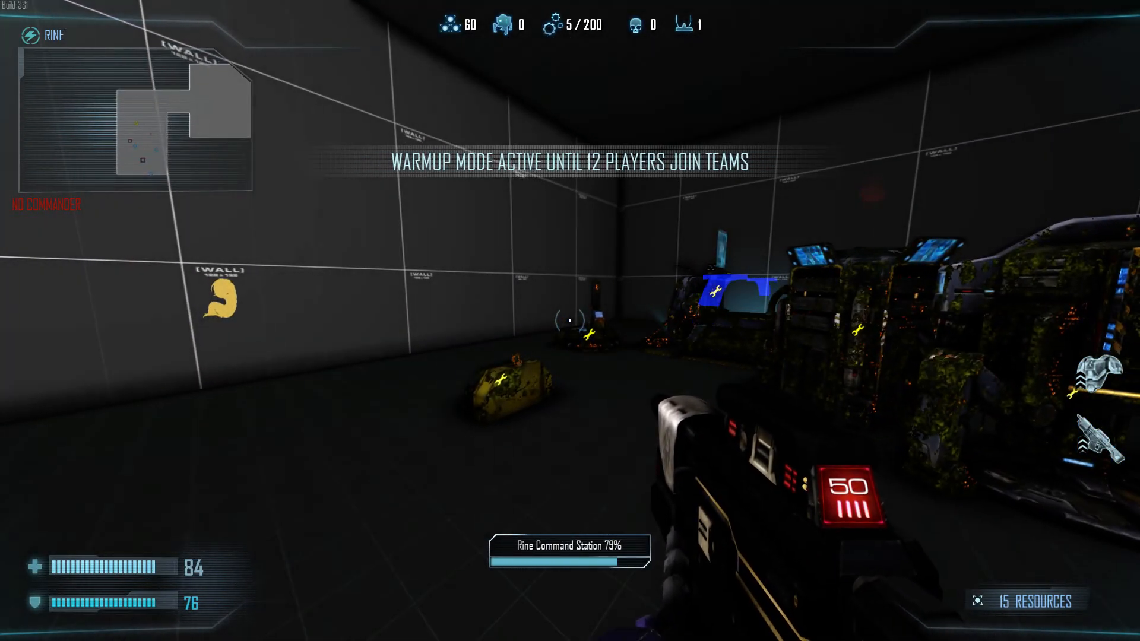
Enable cheats through the game console and start the round.
key("grave")
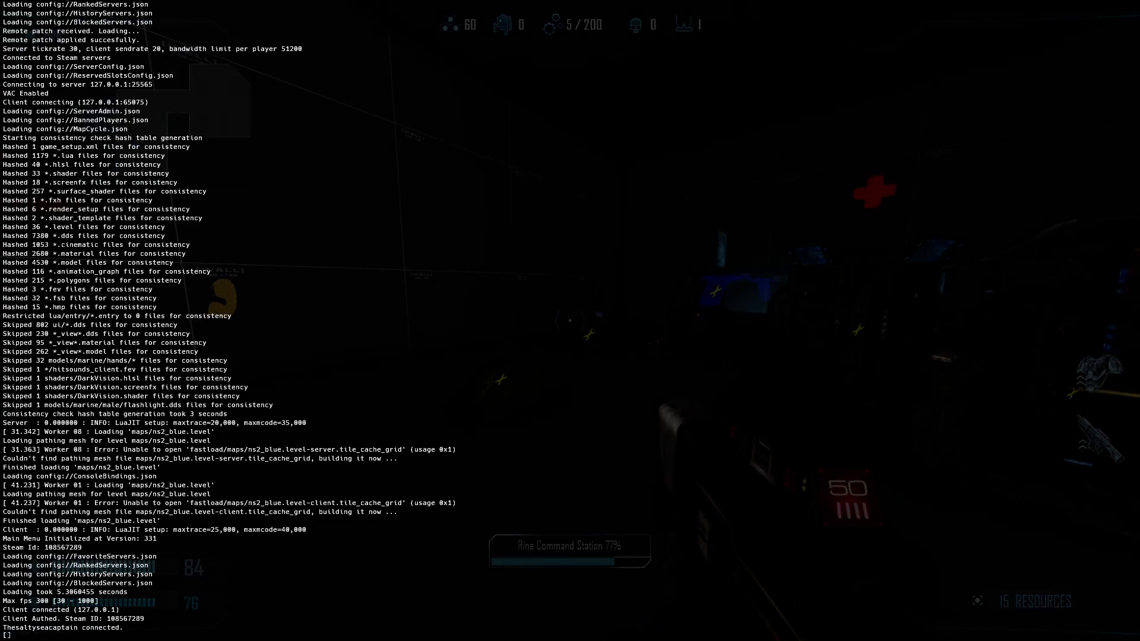
key("Return")
key("grave")
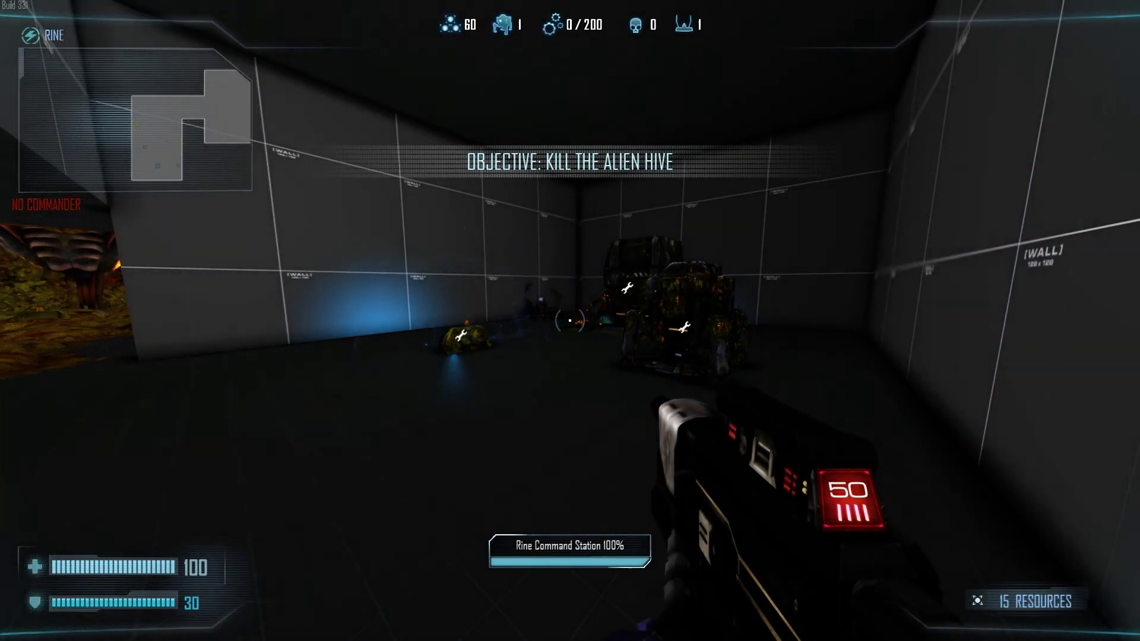
Inspect the command station, extractor and power node in the Rine room.
key("w")
key("space")
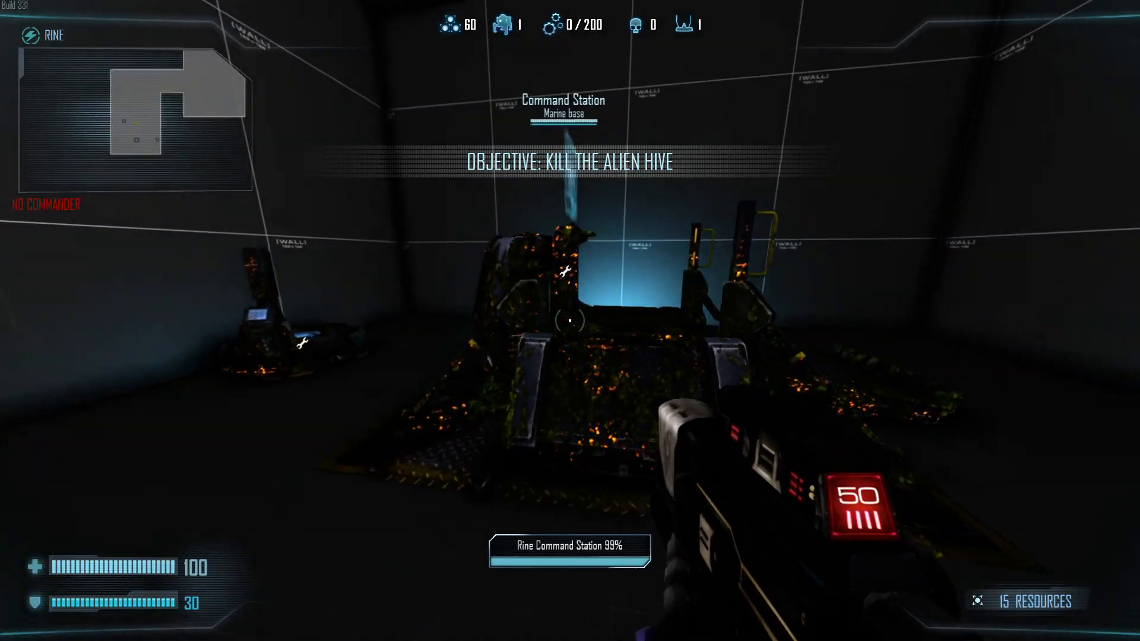
key("w")
key("a")
key("w")
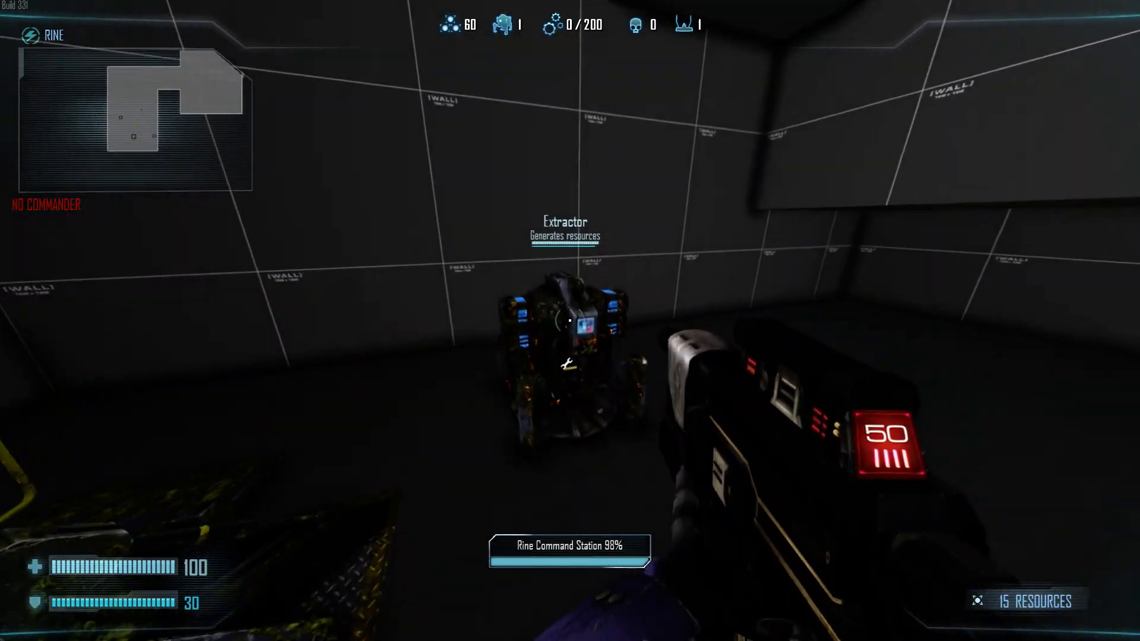
key("w")
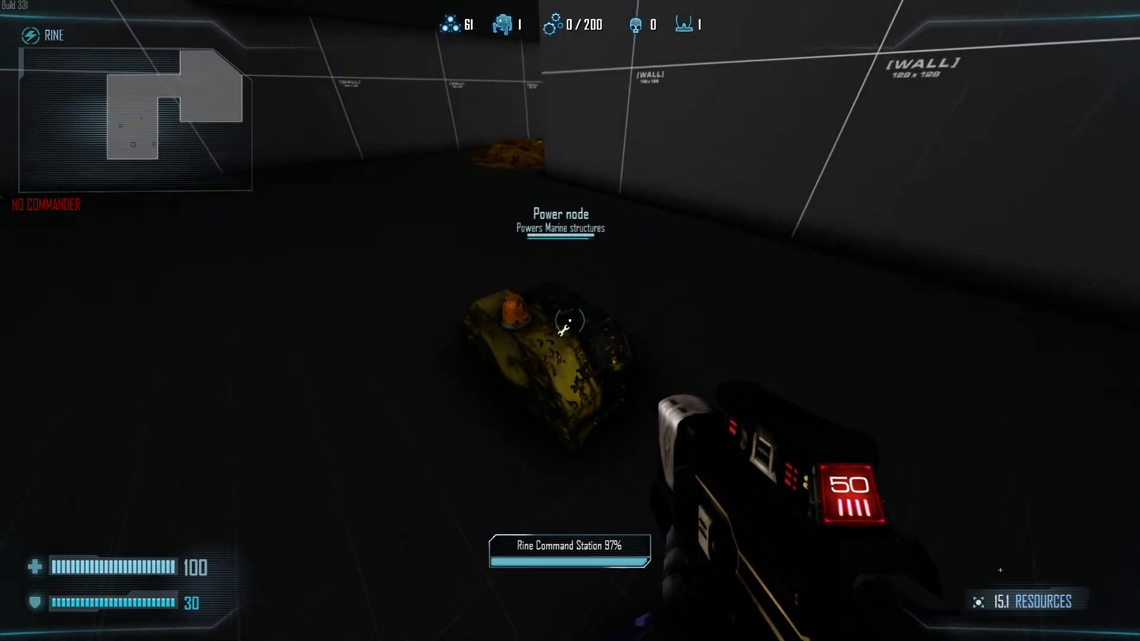
key("a")
key("s")
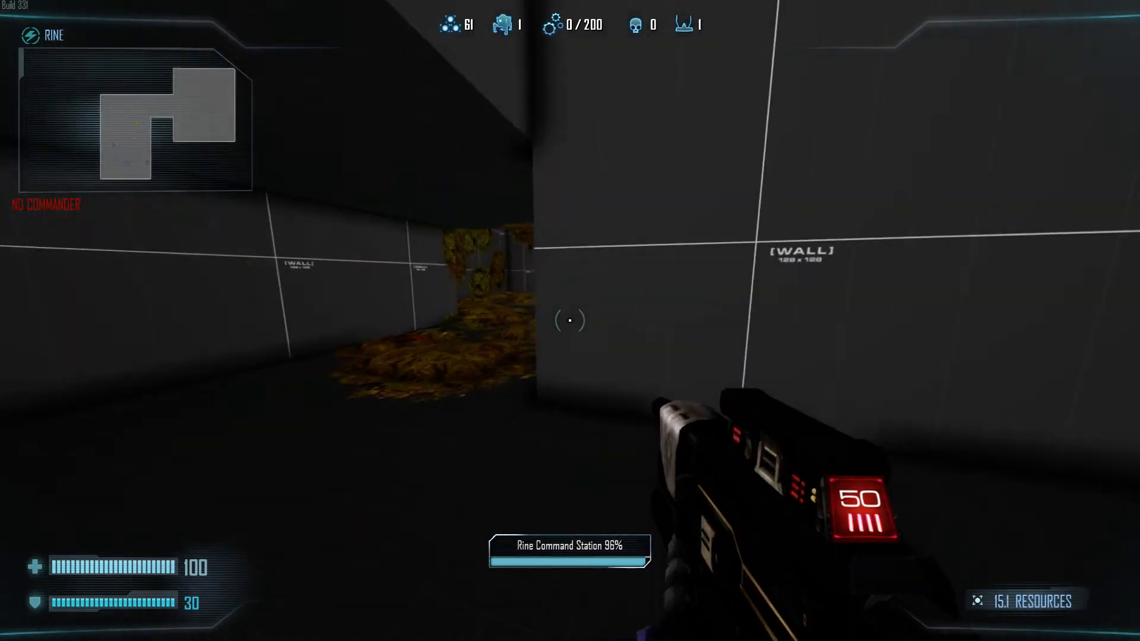
Walk into the Alien room to inspect the hive, its infestation and power node, and fire a test shot.
key("w")
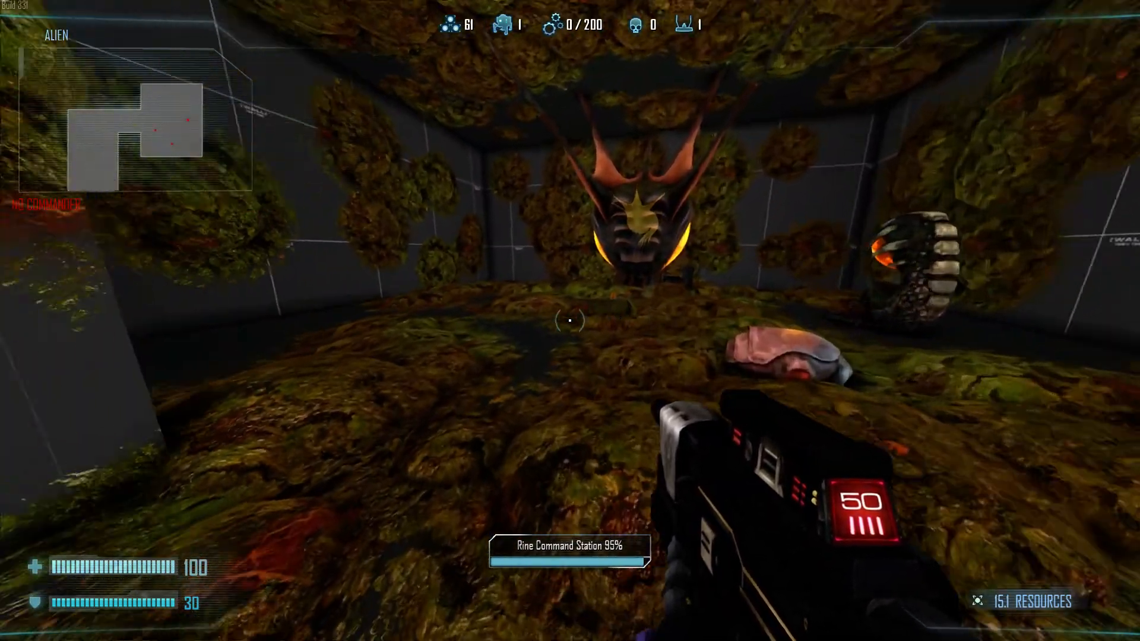
key("w")
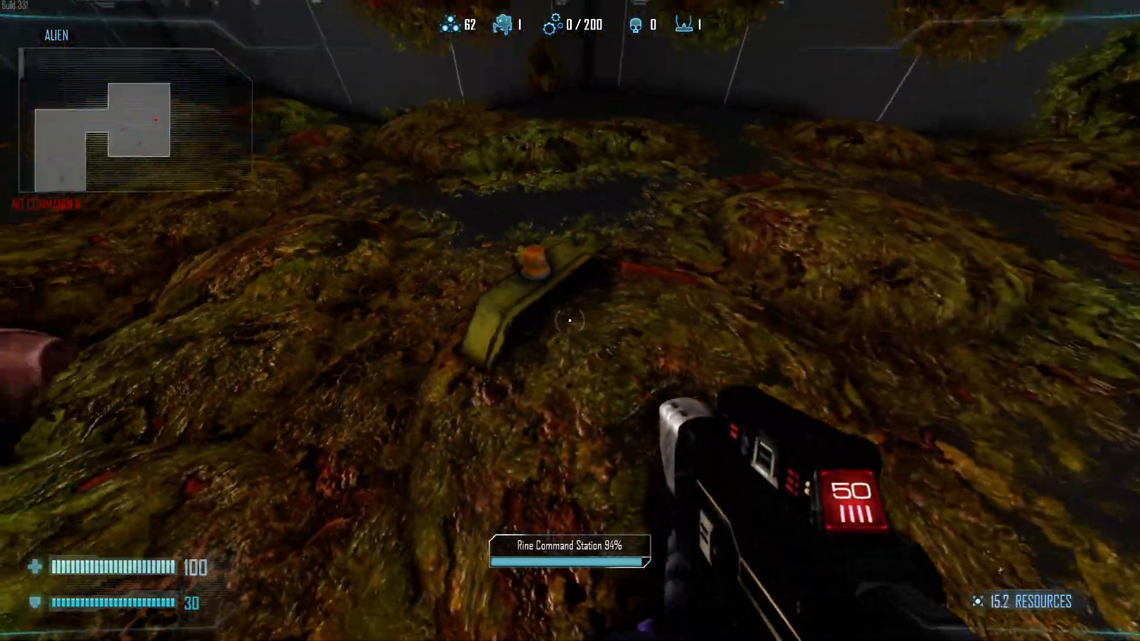
key("w")
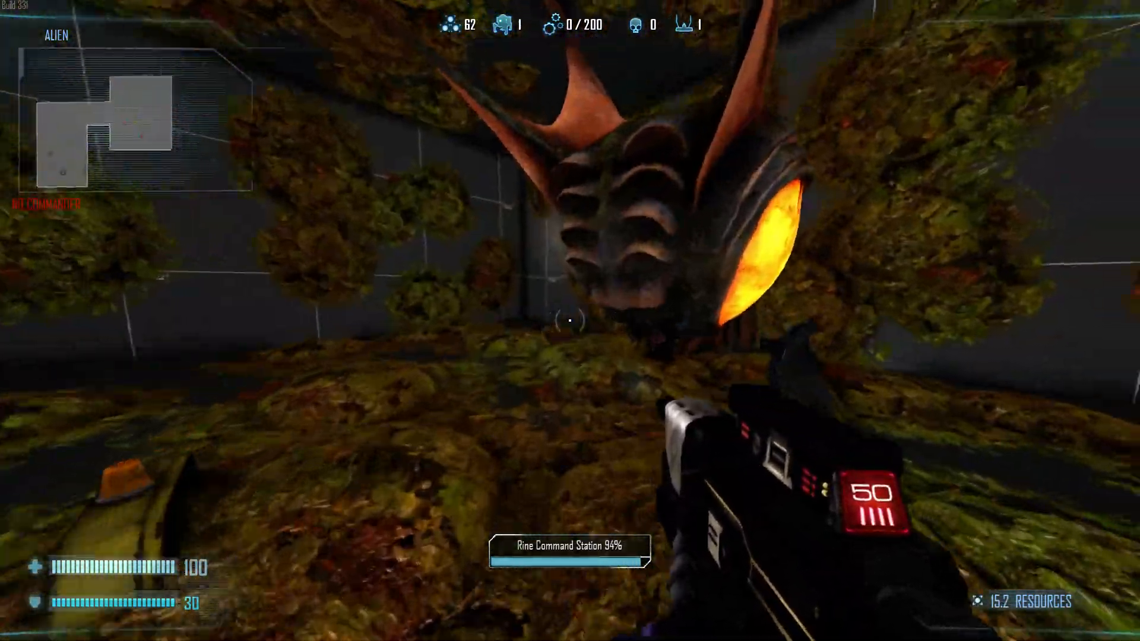
key("w")
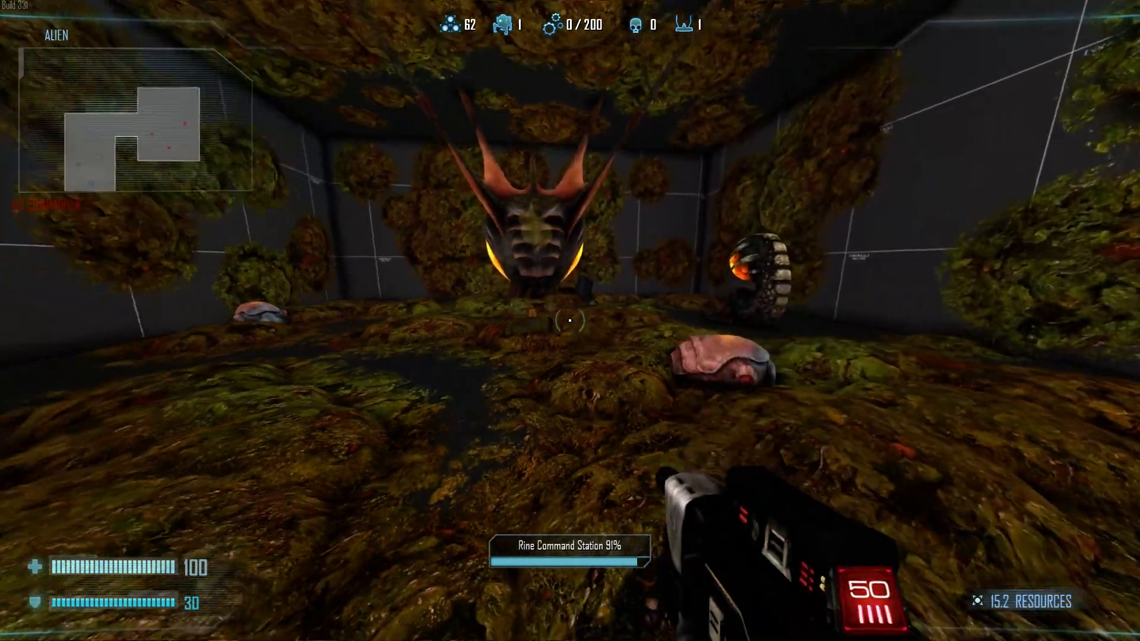
left_click(569, 321)
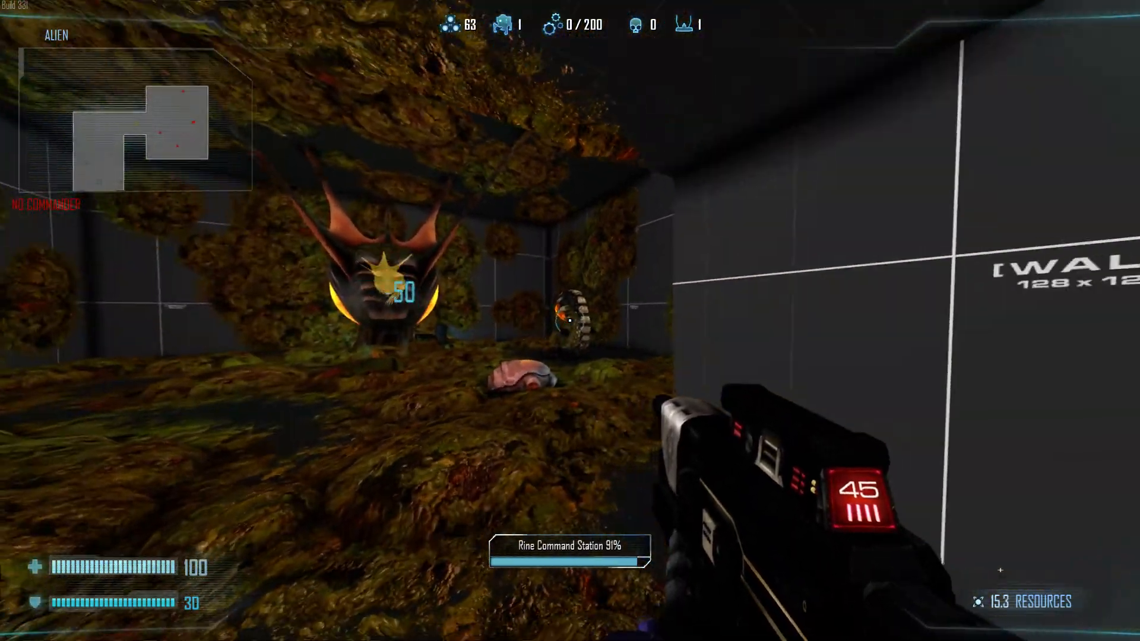
Return to the Rine room and shoot at its power node.
key("shift+w")
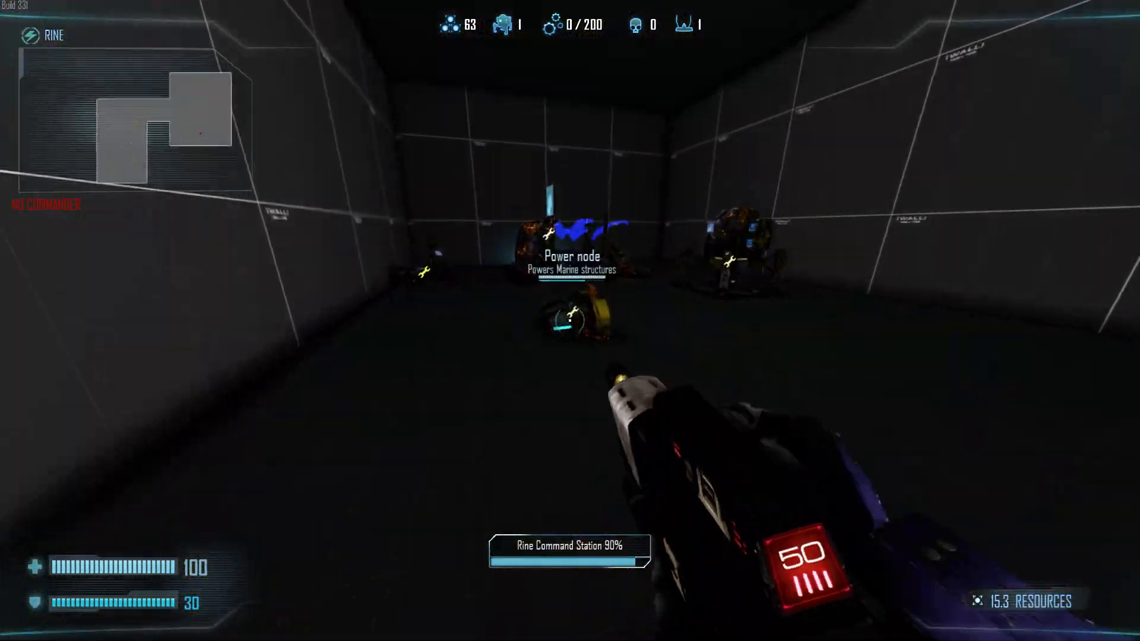
key("w")
left_click(569, 320)
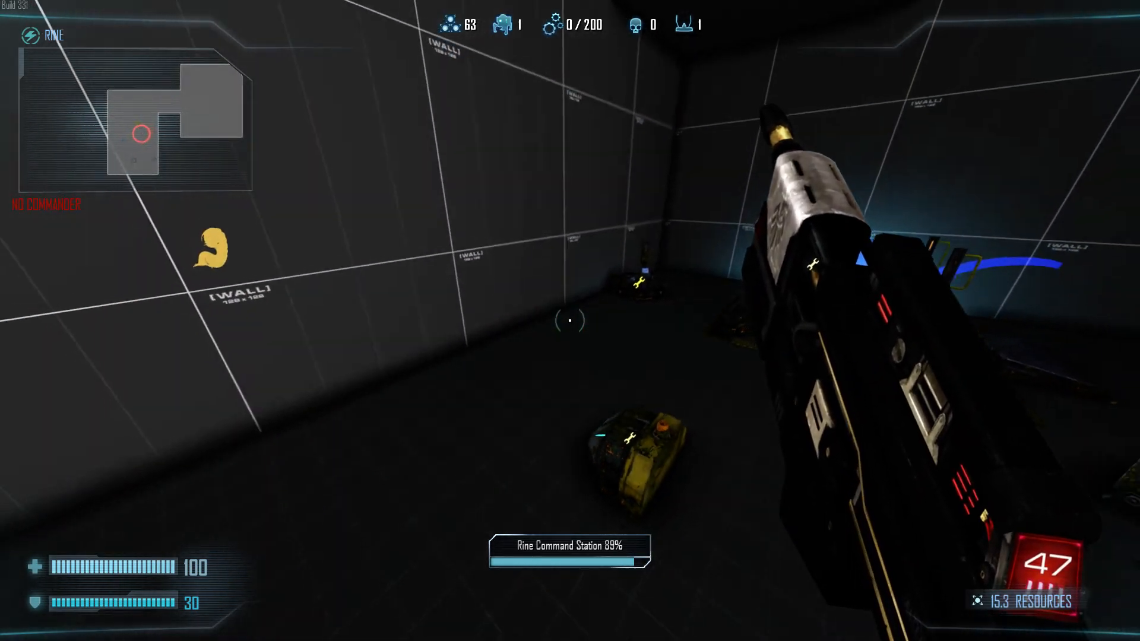
Set the damage multiplier to 99 in the game console and destroy the Rine power node.
key("grave")
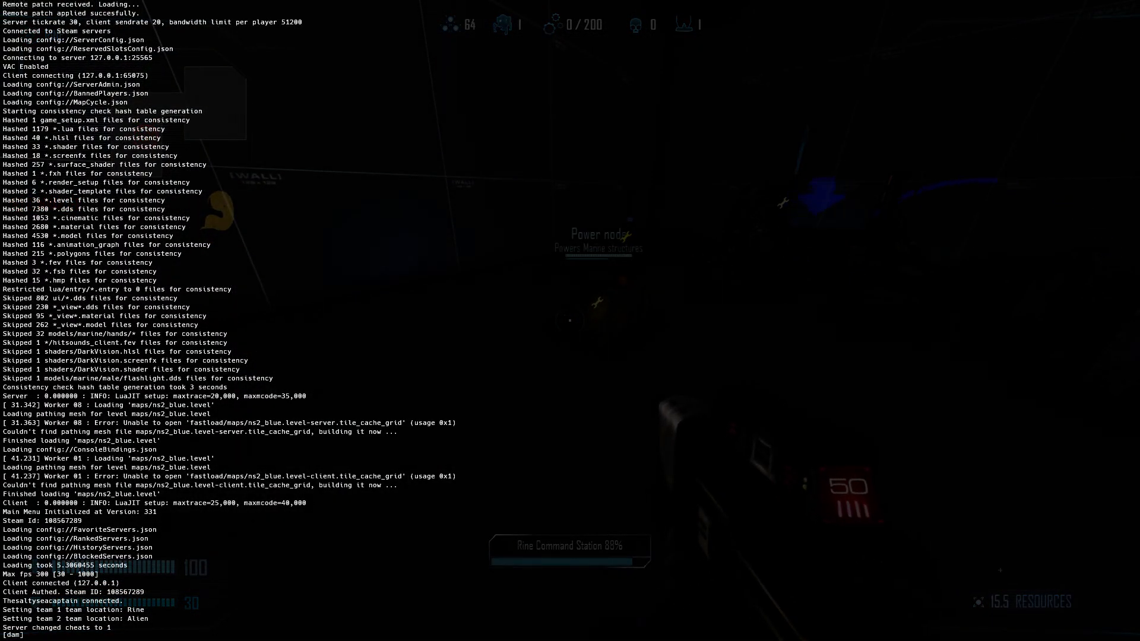
key("Return")
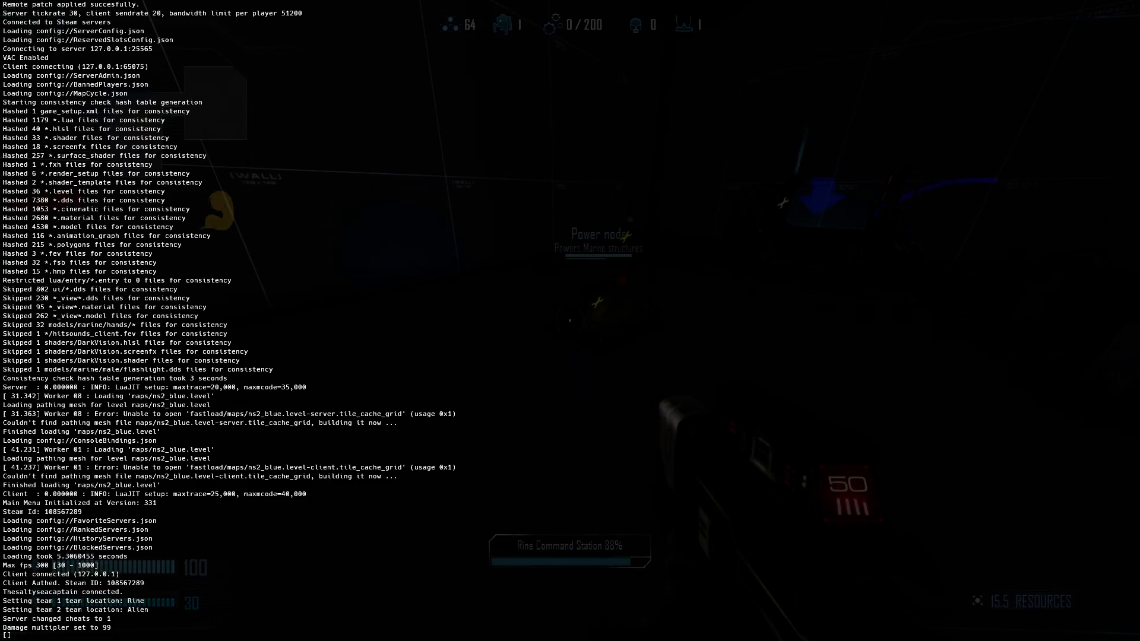
key("grave")
left_click_drag(569, 320, 569, 320)
key("r")
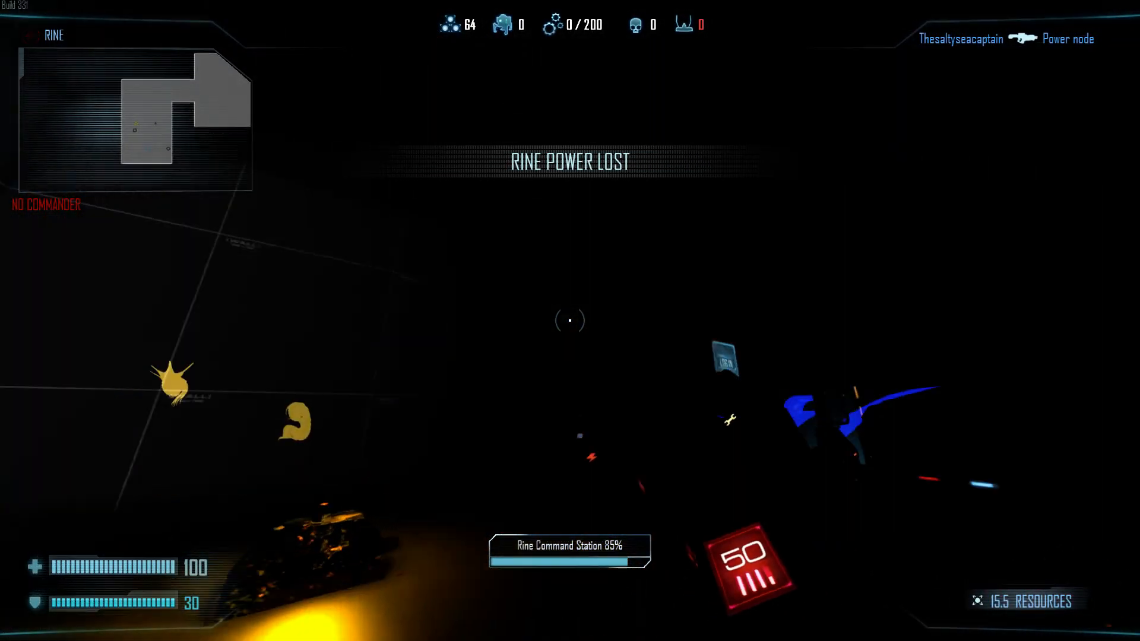
Move around the command station and extractor to examine the Rine room's lighting with the power node destroyed.
key("w")
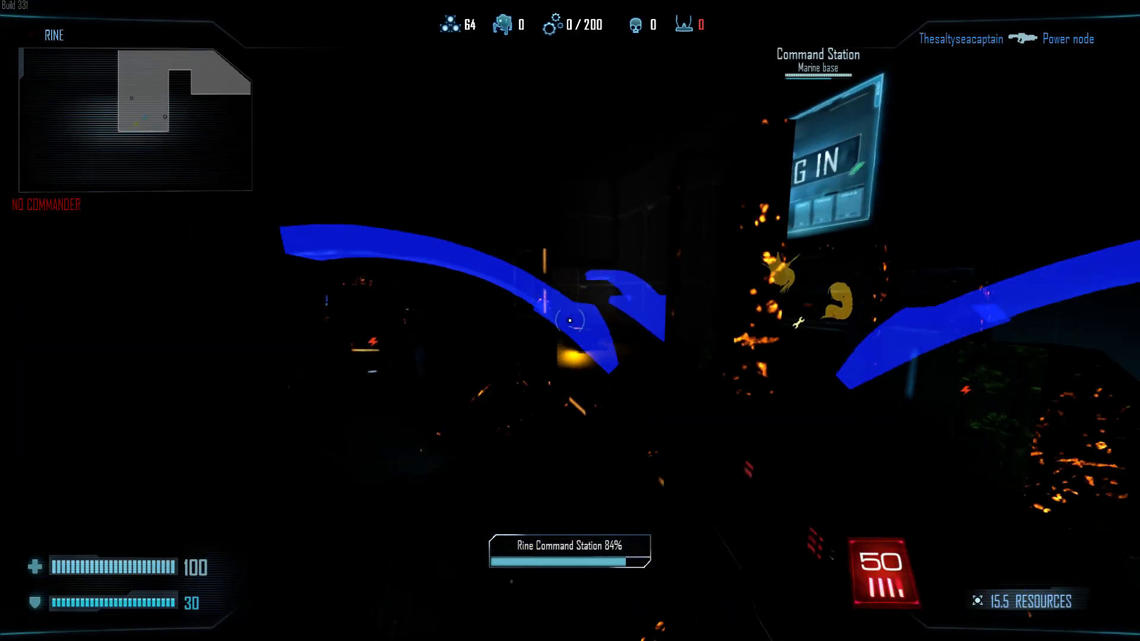
key("s")
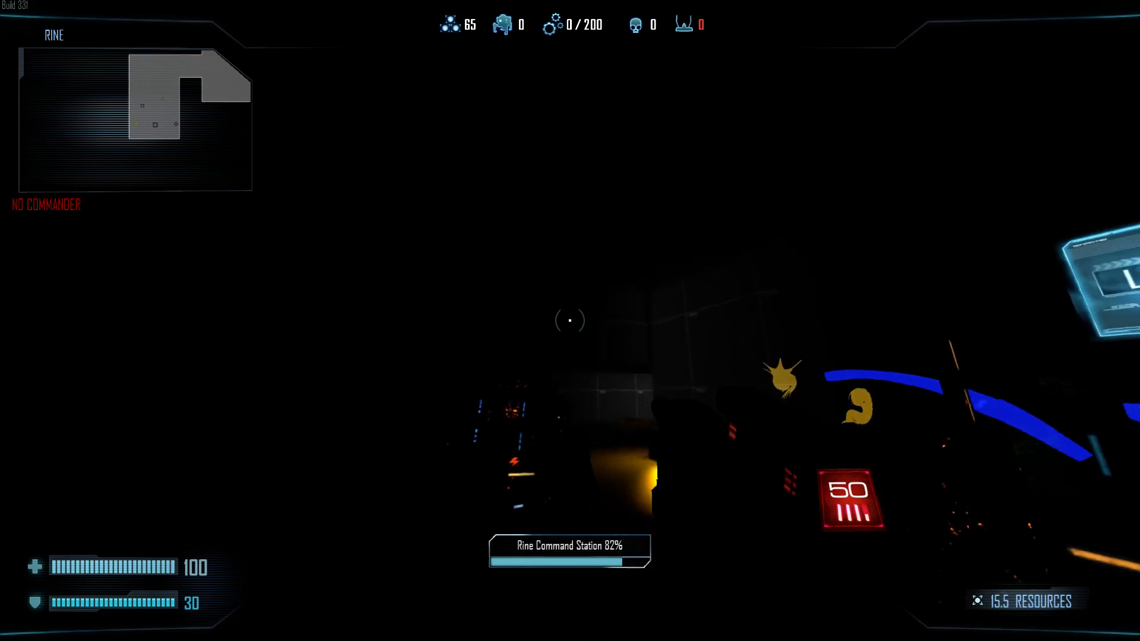
key("w")
key("d")
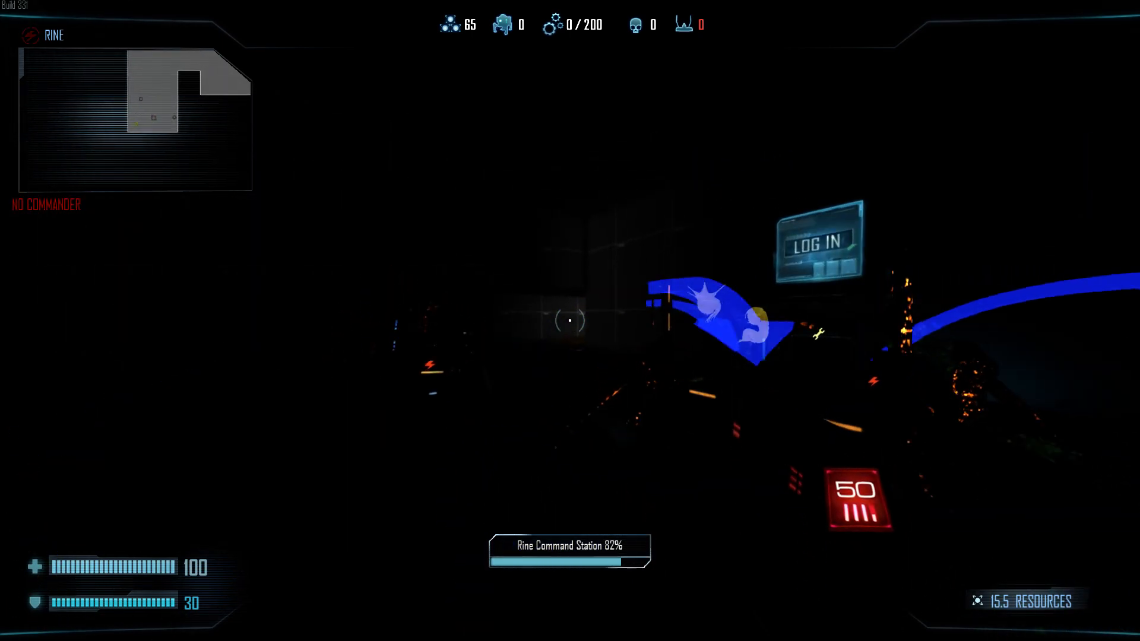
key("a")
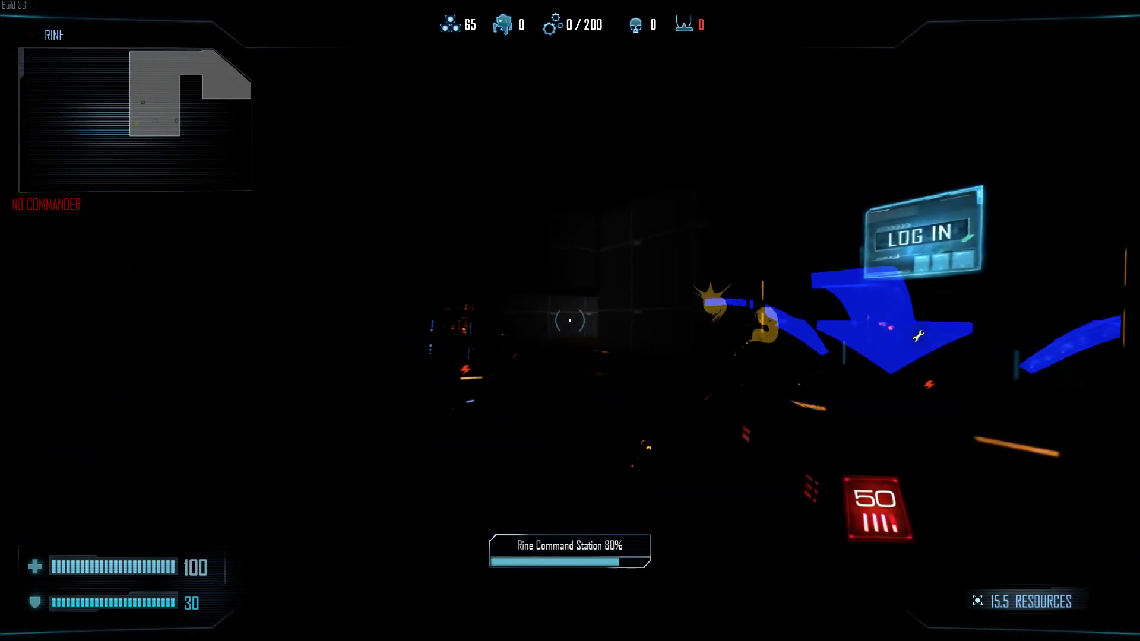
key("d")
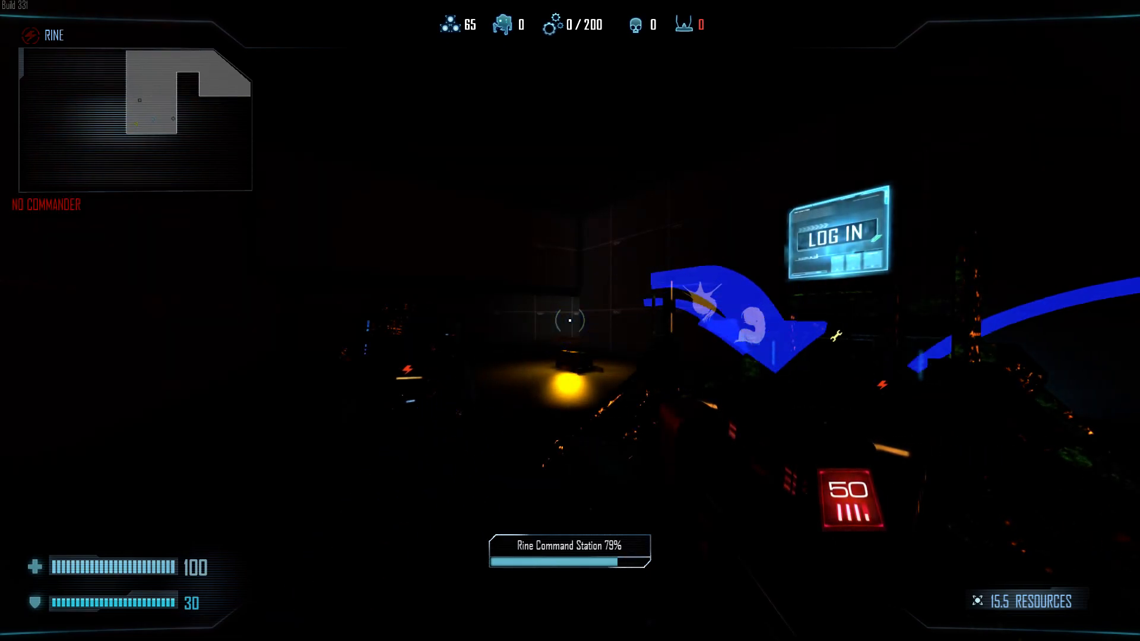
key("a")
key("a")
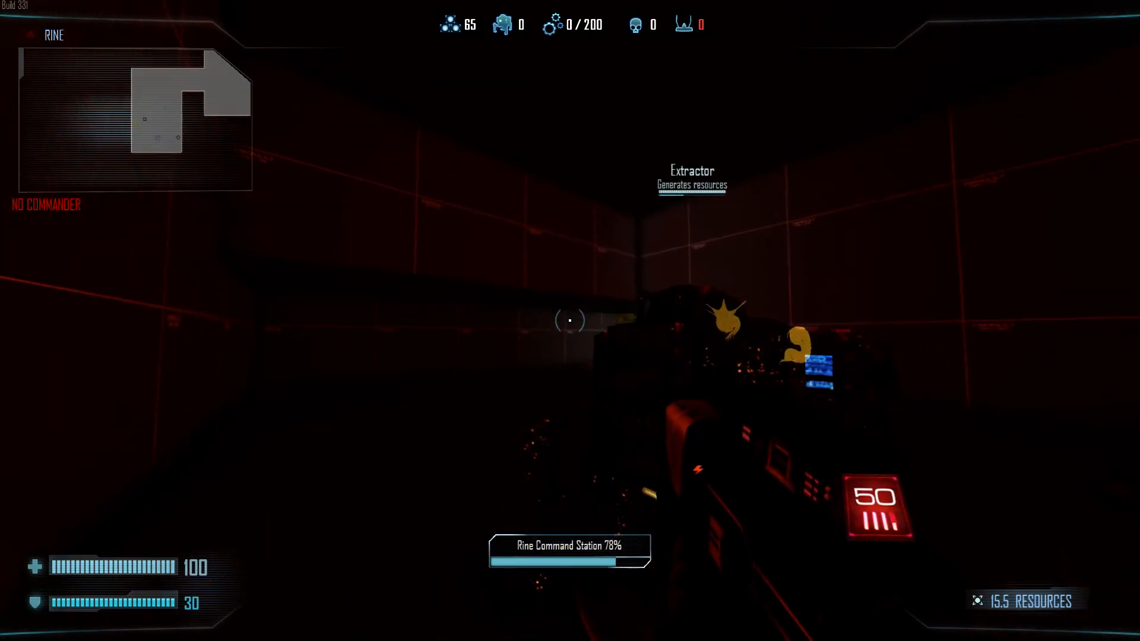
Go back to the Alien room to compare its lighting and shoot inside it.
key("w")
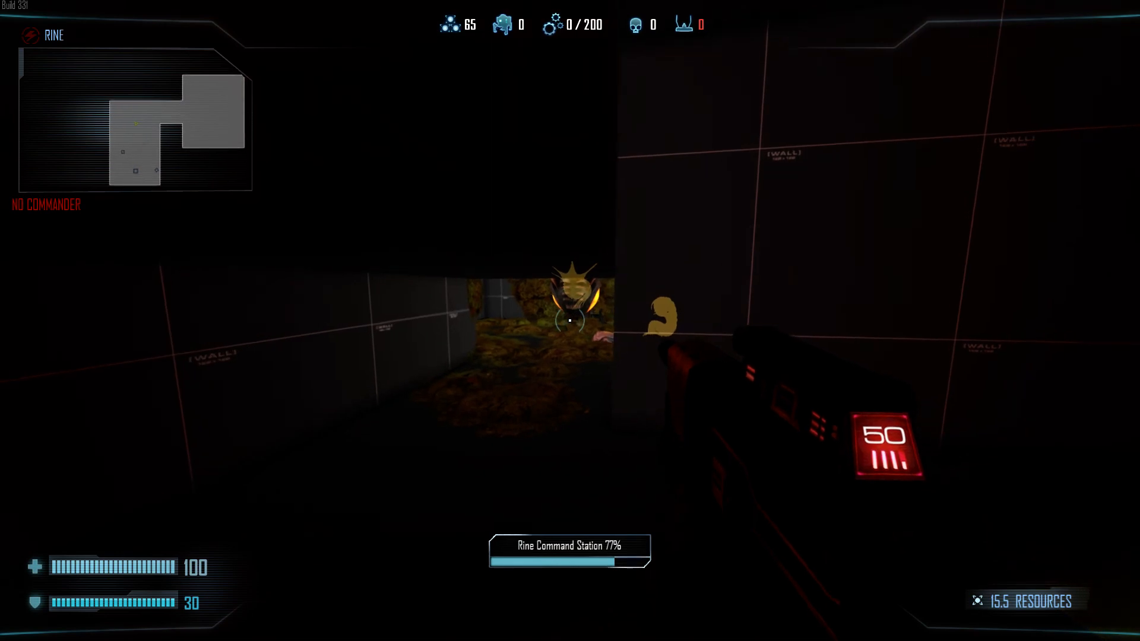
key("w")
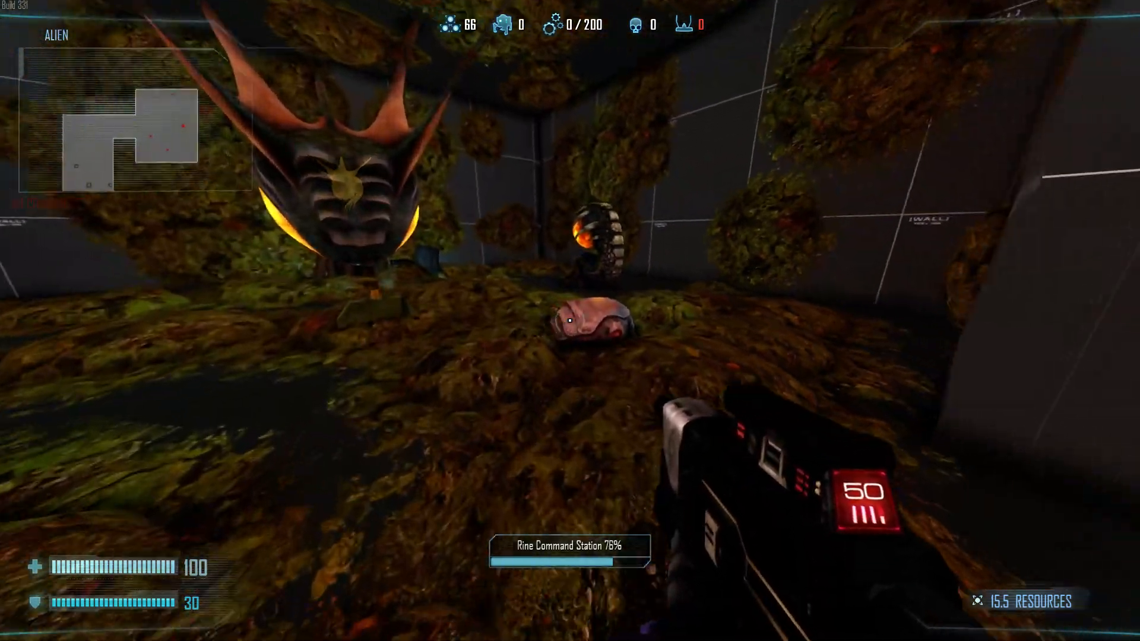
key("w")
left_click(570, 320)
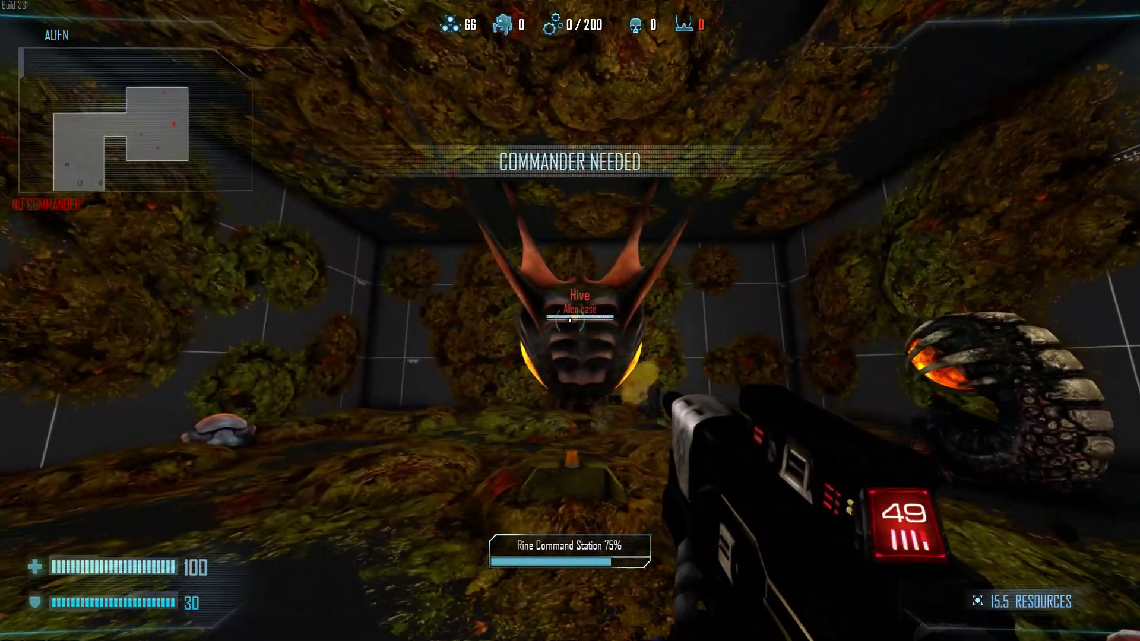
Return to the Rine room, try to repair the destroyed power node and look around the unlit room.
key("w")
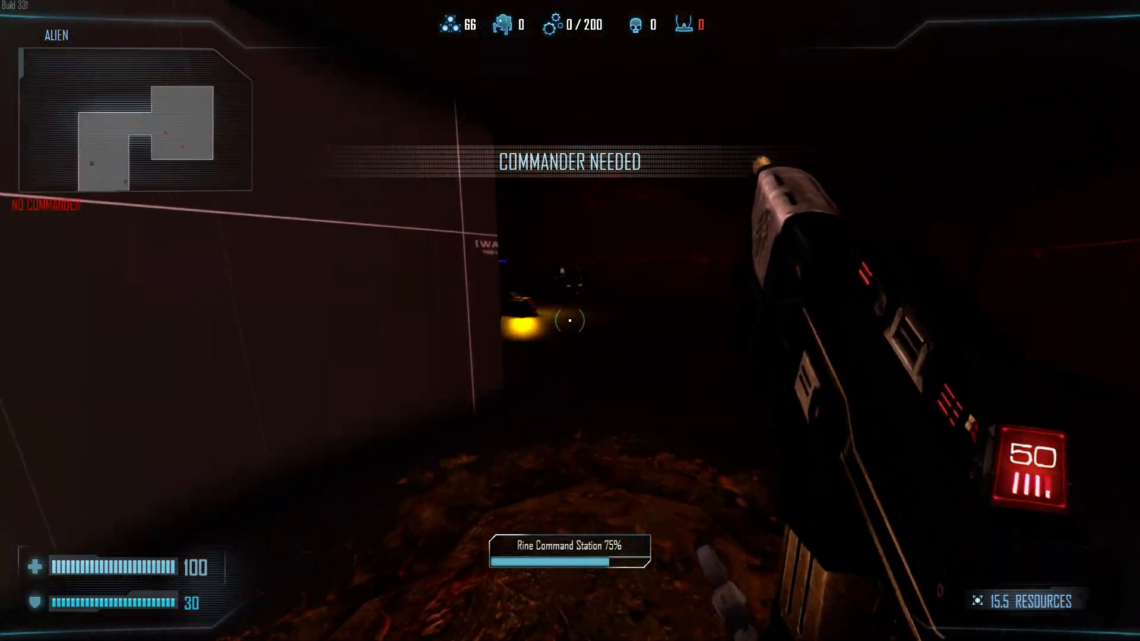
key("r")
key("w")
key("e")
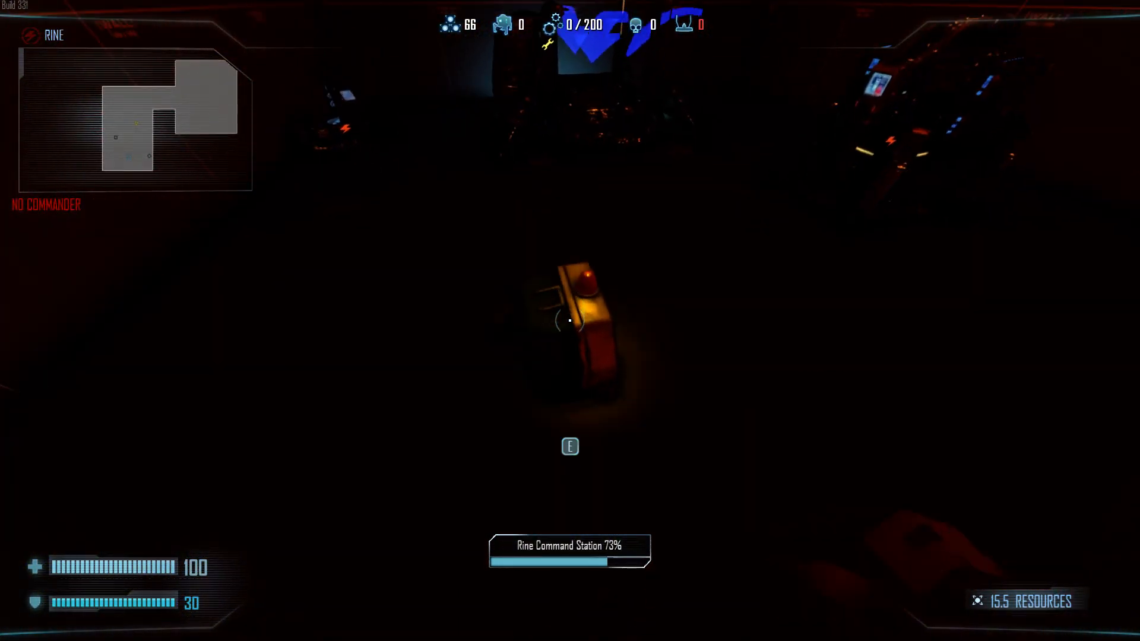
key("a")
key("w")
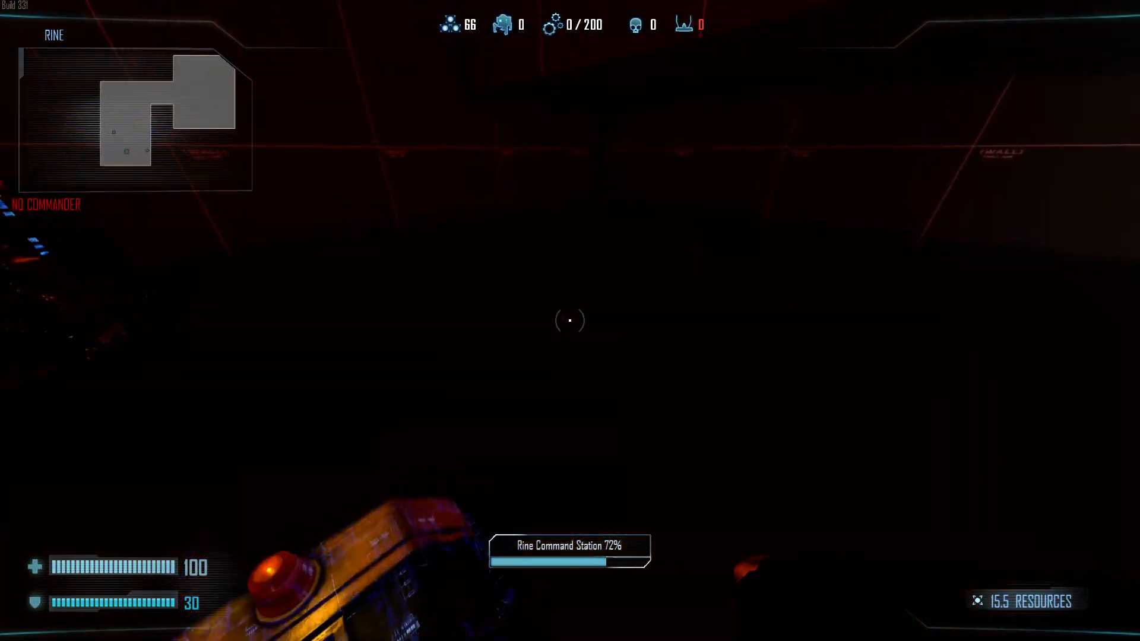
Switch to the alien team and travel from the Rine room to the Alien room to enter the hive as commander.
key("grave")
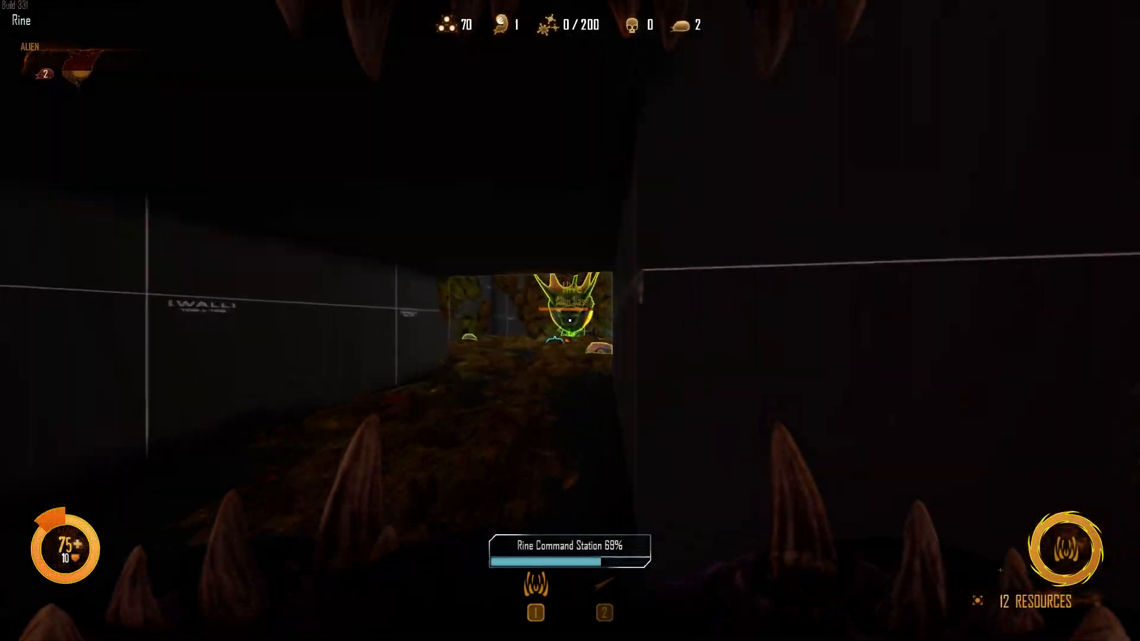
key("w")
key("w")
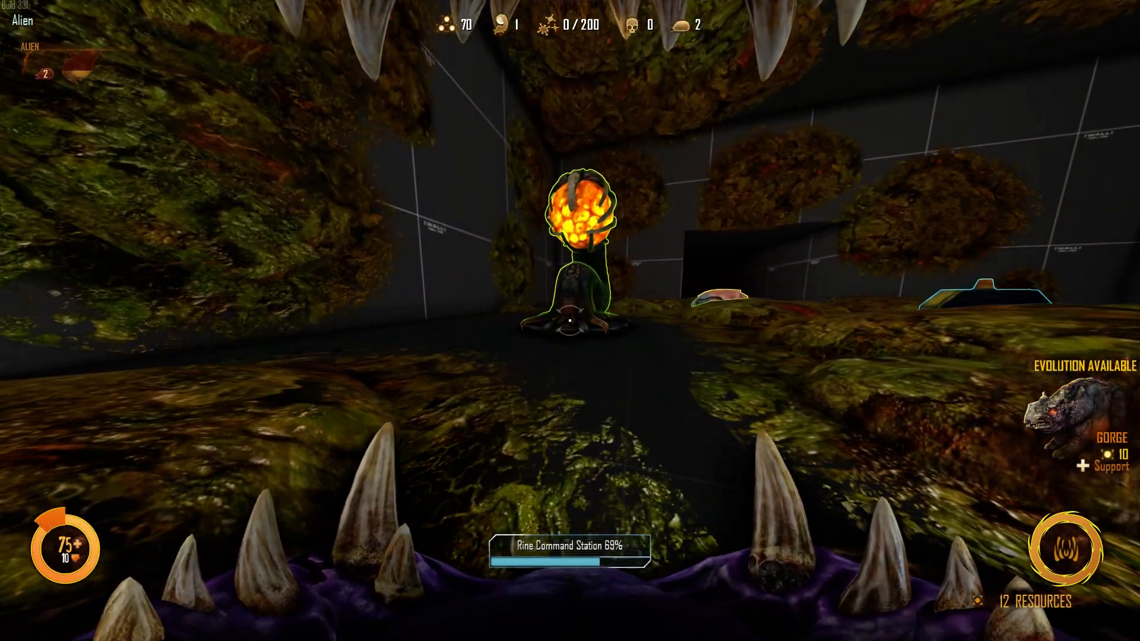
key("w")
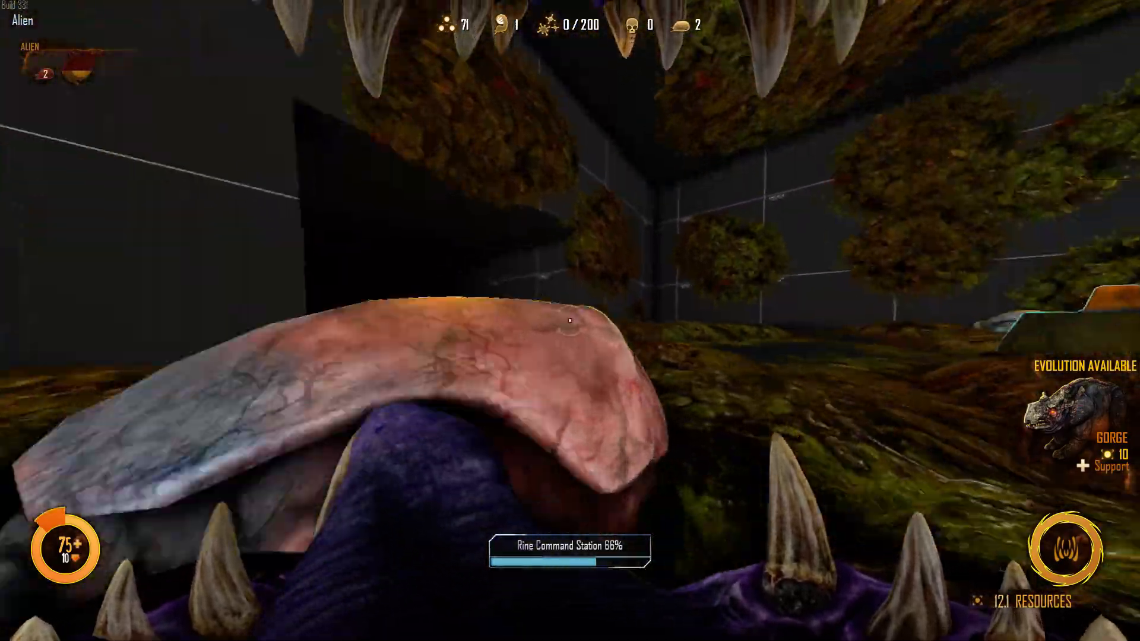
key("w")
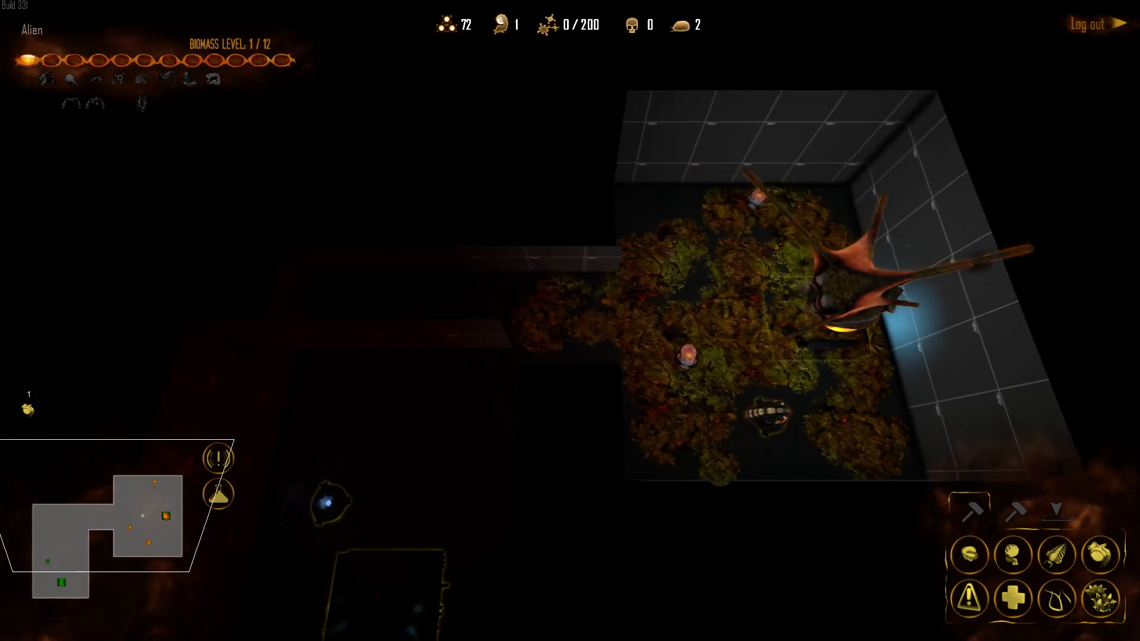
Place a cyst beside the extractor in the Rine room and evolve the hive into a Shade Hive.
key("a")
left_click(429, 406)
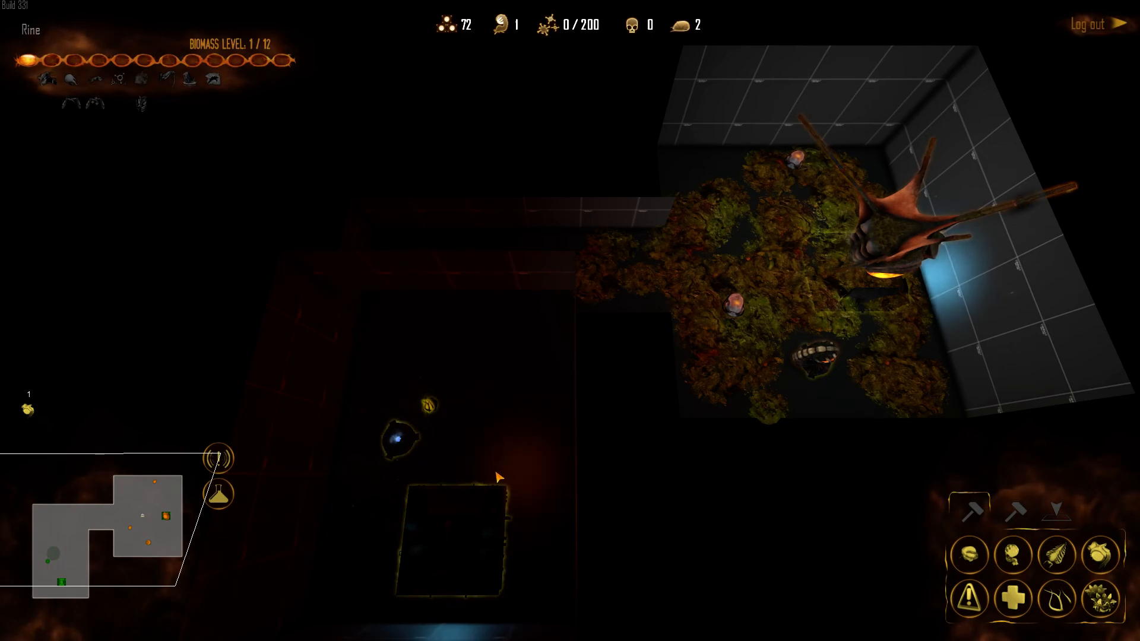
left_click(779, 273)
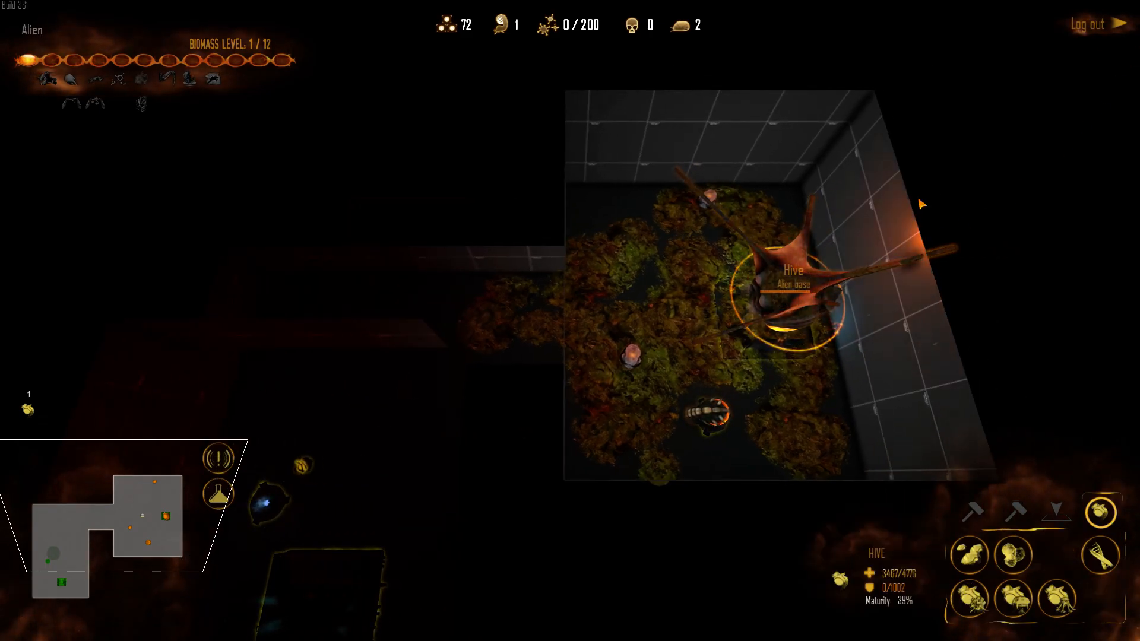
left_click(1014, 600)
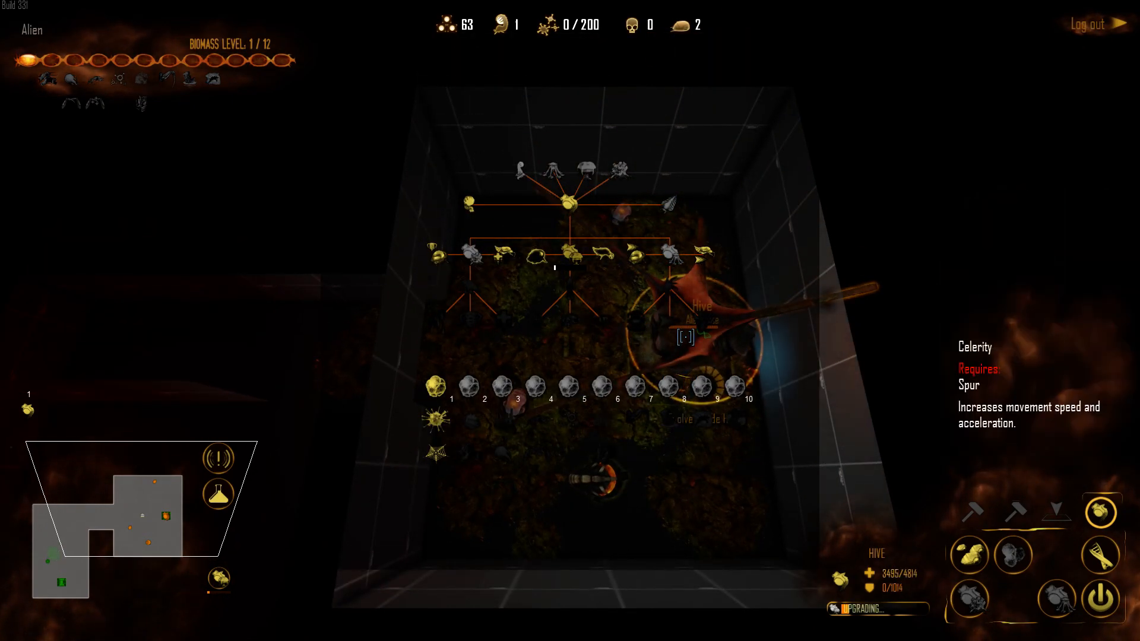
key("j")
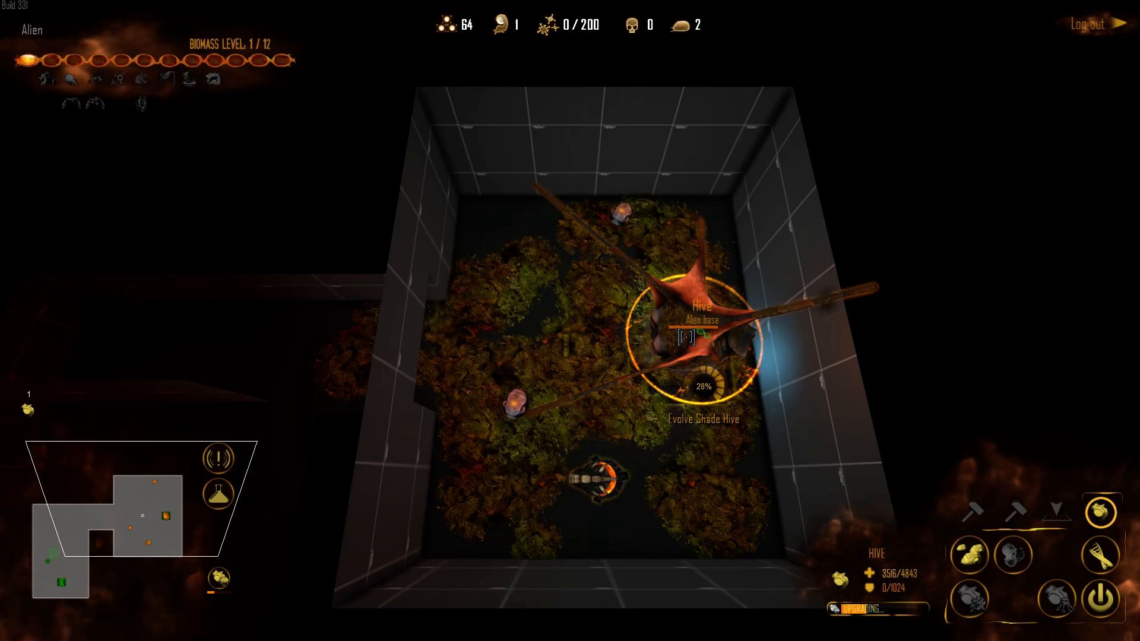
Place a linked tunnel entrance and exit at opposite corners of the Alien room.
key("w")
key("q")
left_click(129, 529)
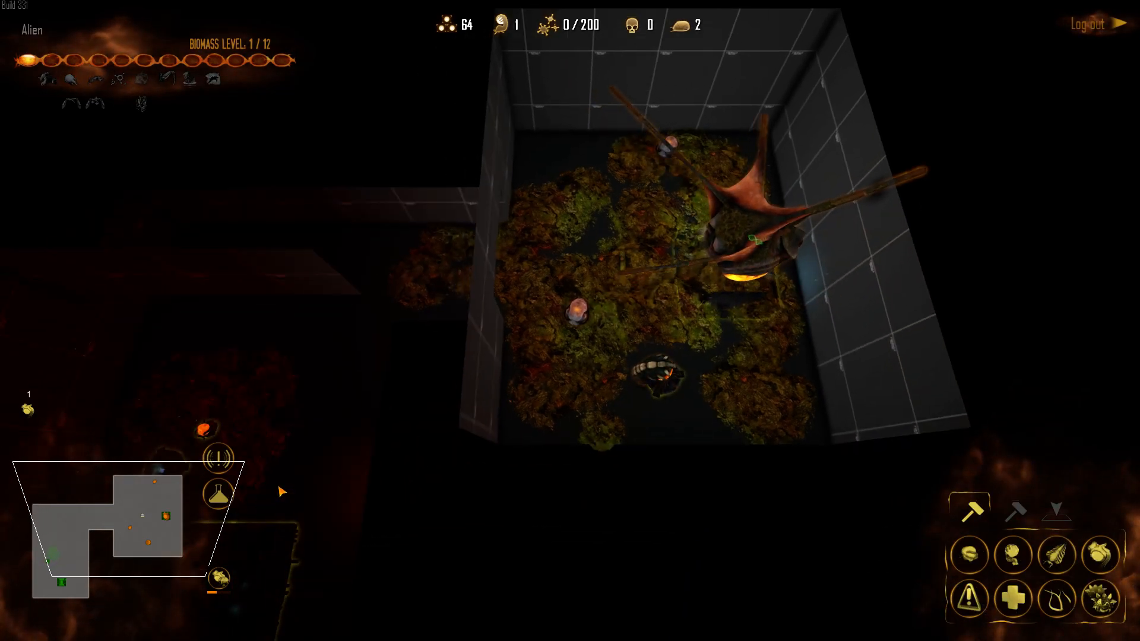
left_click(1099, 598)
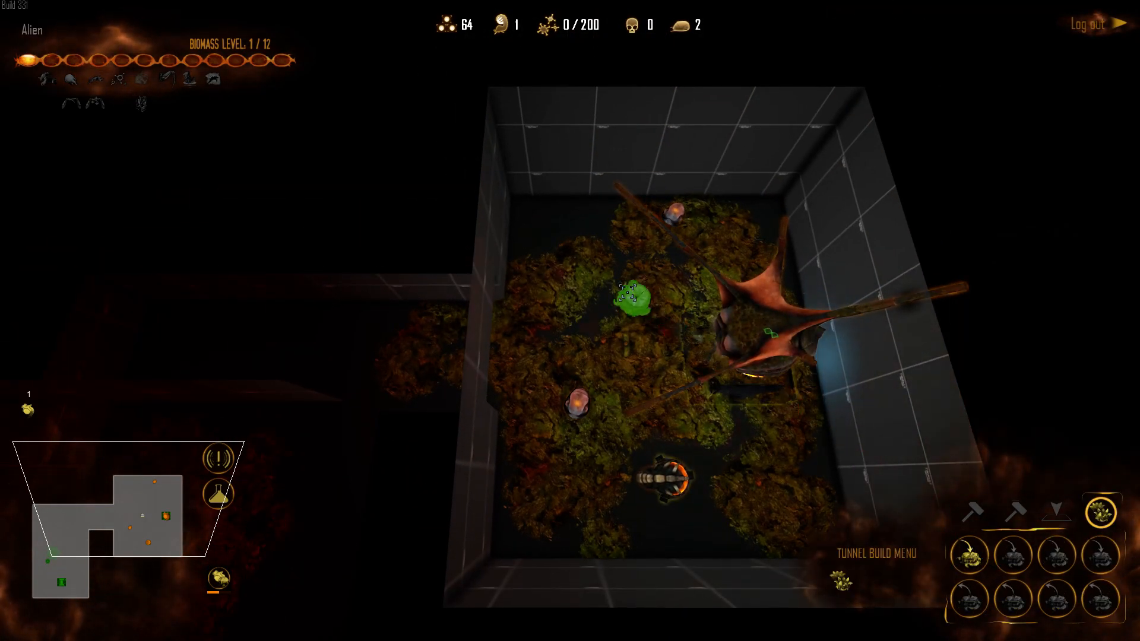
left_click(968, 597)
left_click(759, 462)
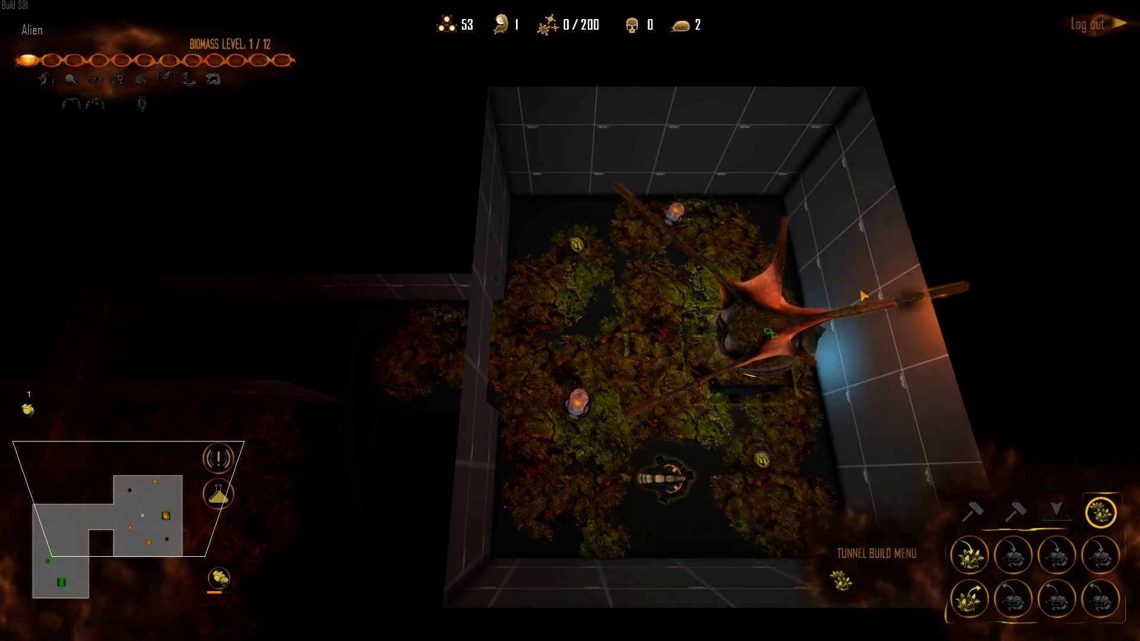
Run the autobuild console command to finish the placed alien structures instantly.
key("q")
left_click(136, 523)
key("grave")
type("a")
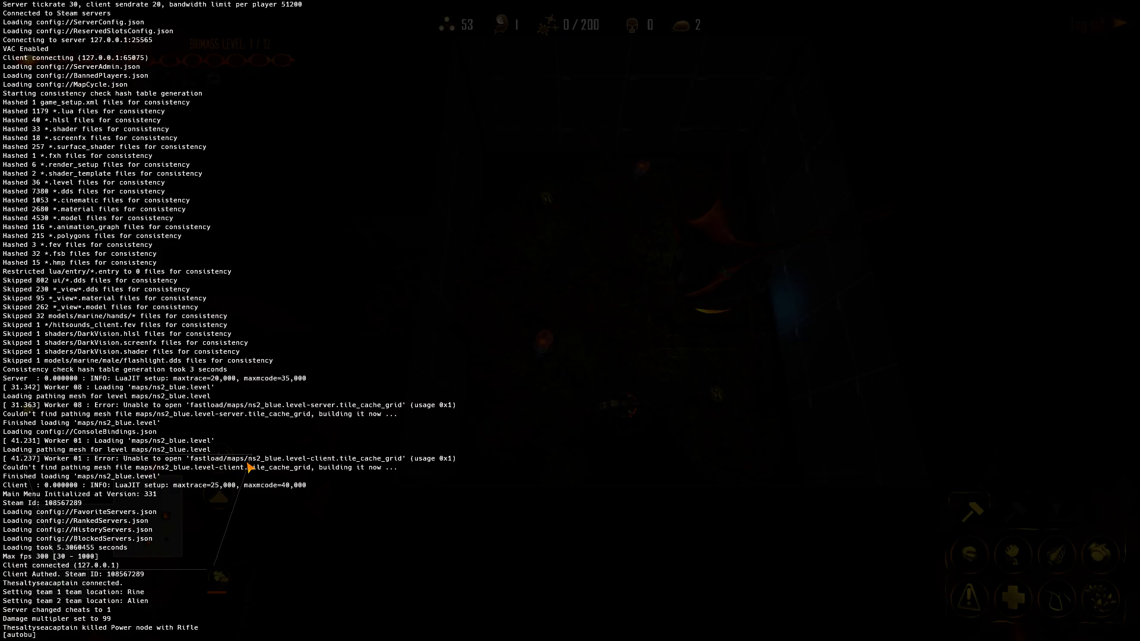
type("utobuild")
key("Return")
key("grave")
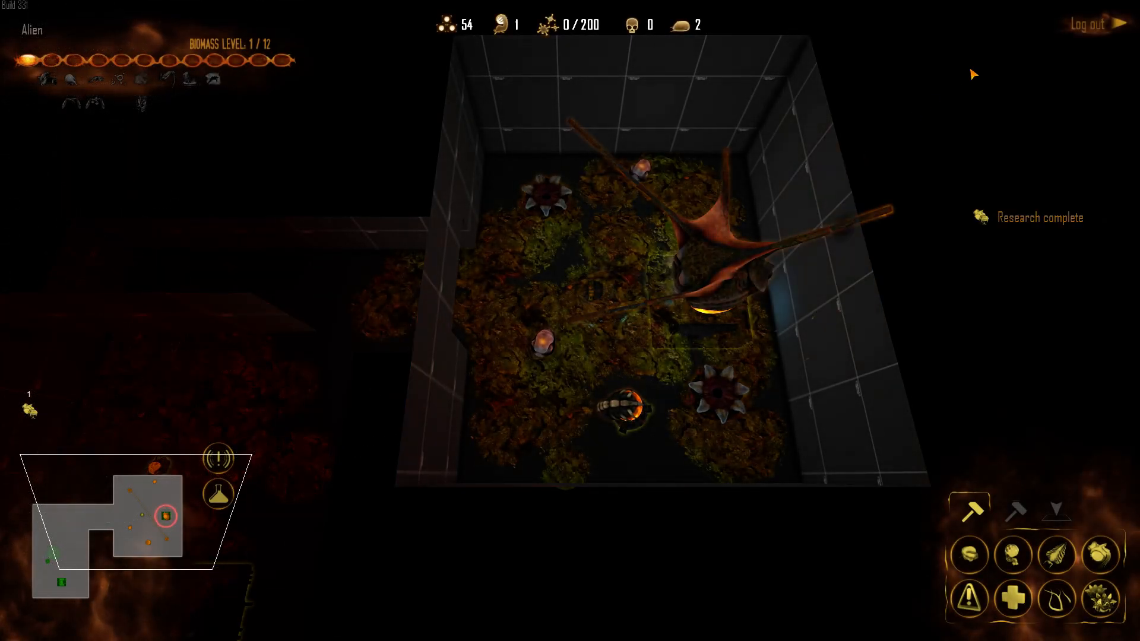
Log out of the hive, travel through the tunnel and examine the Alien room's tunnel openings and the level map.
left_click(1085, 24)
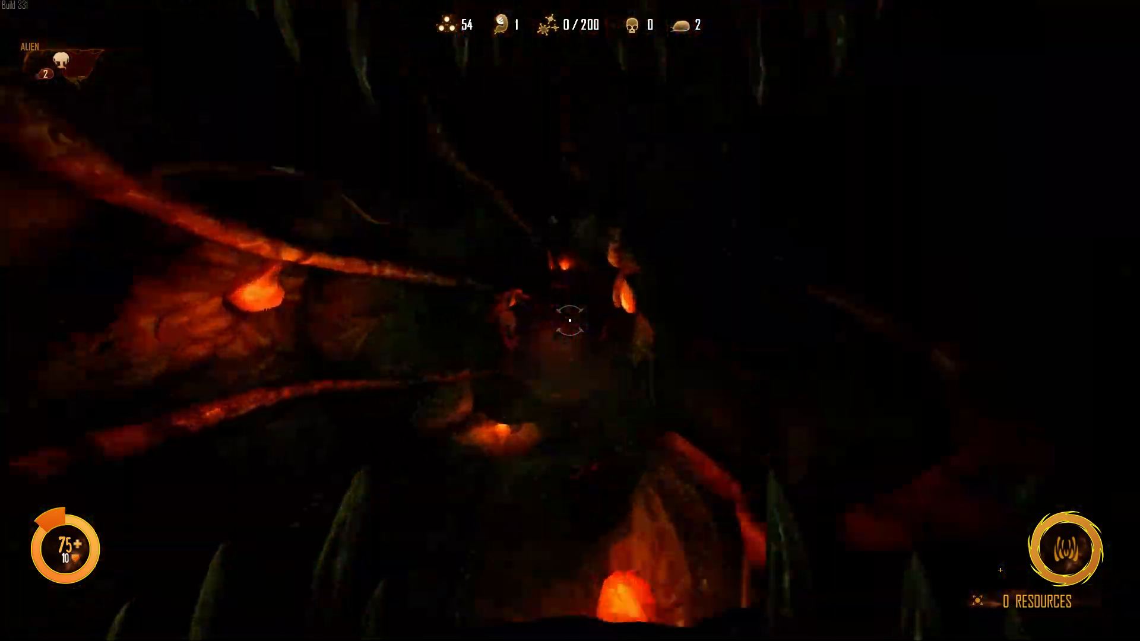
key("c")
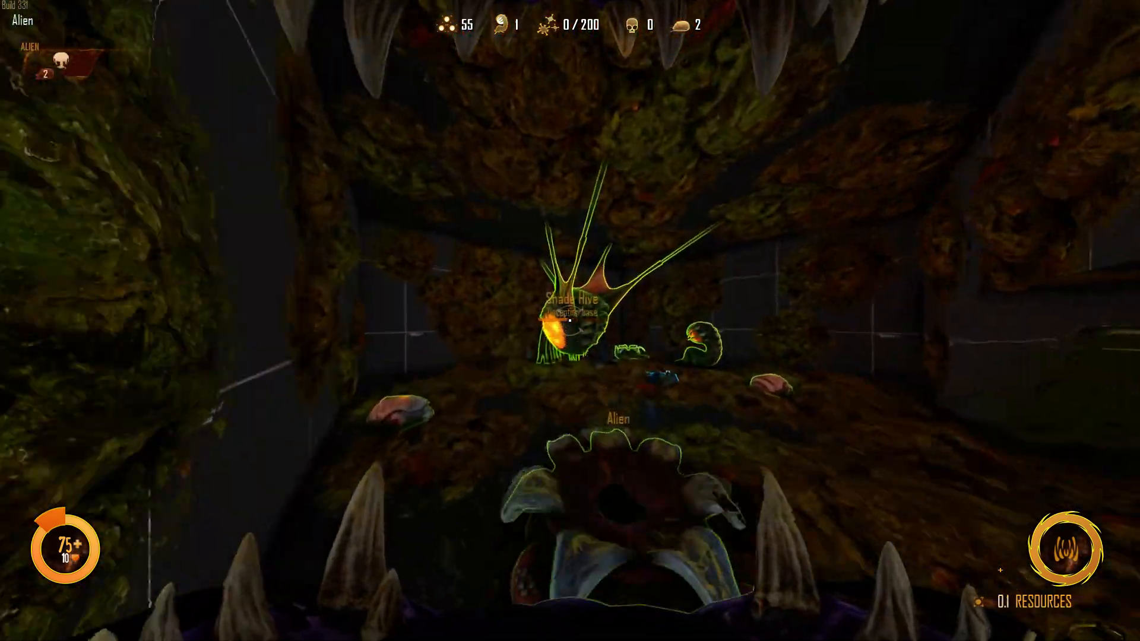
key("w")
key("w")
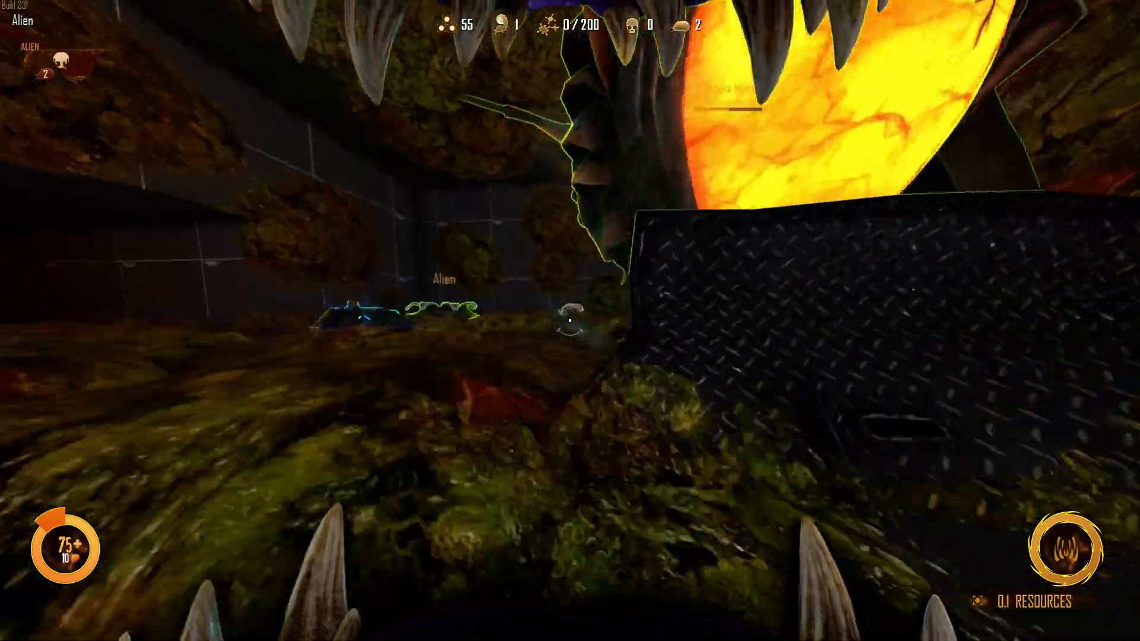
key("w")
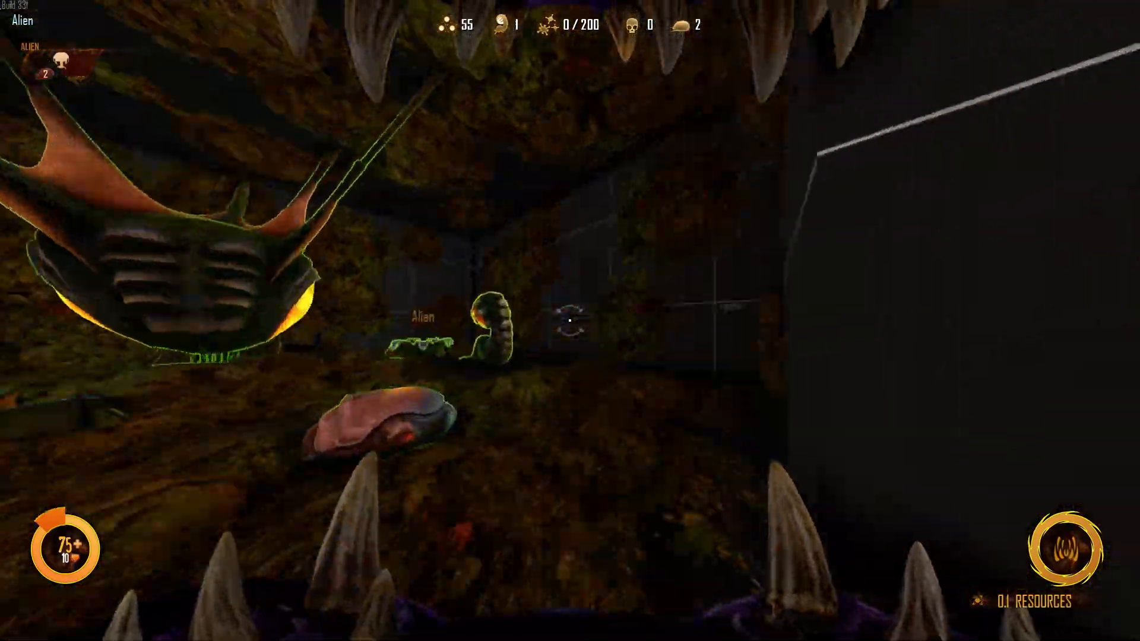
key("w")
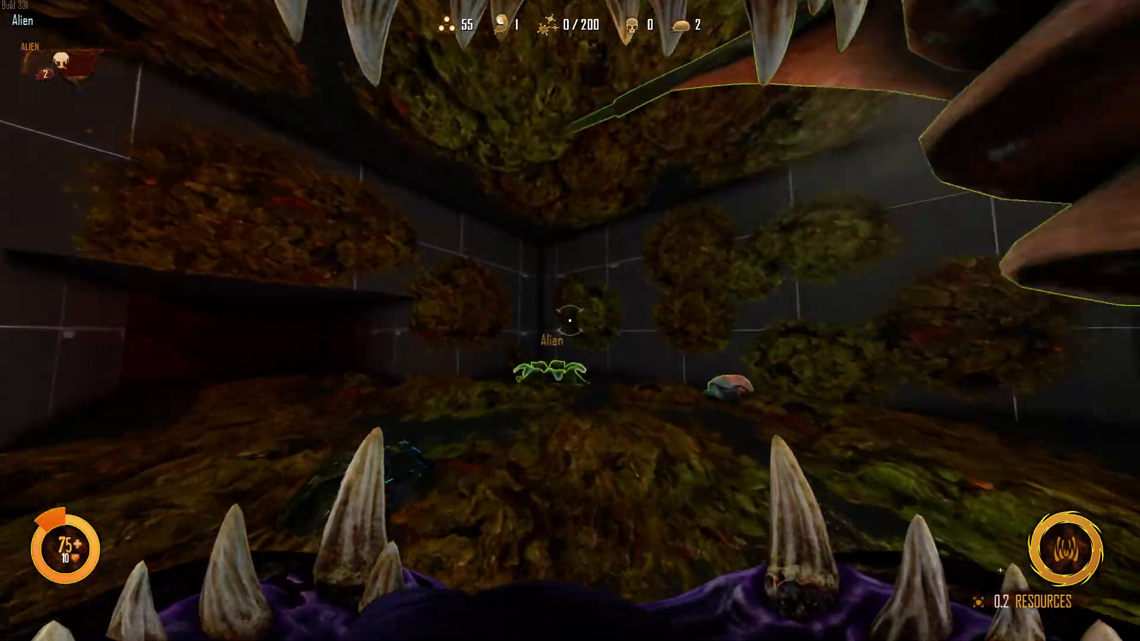
key("w")
key("c")
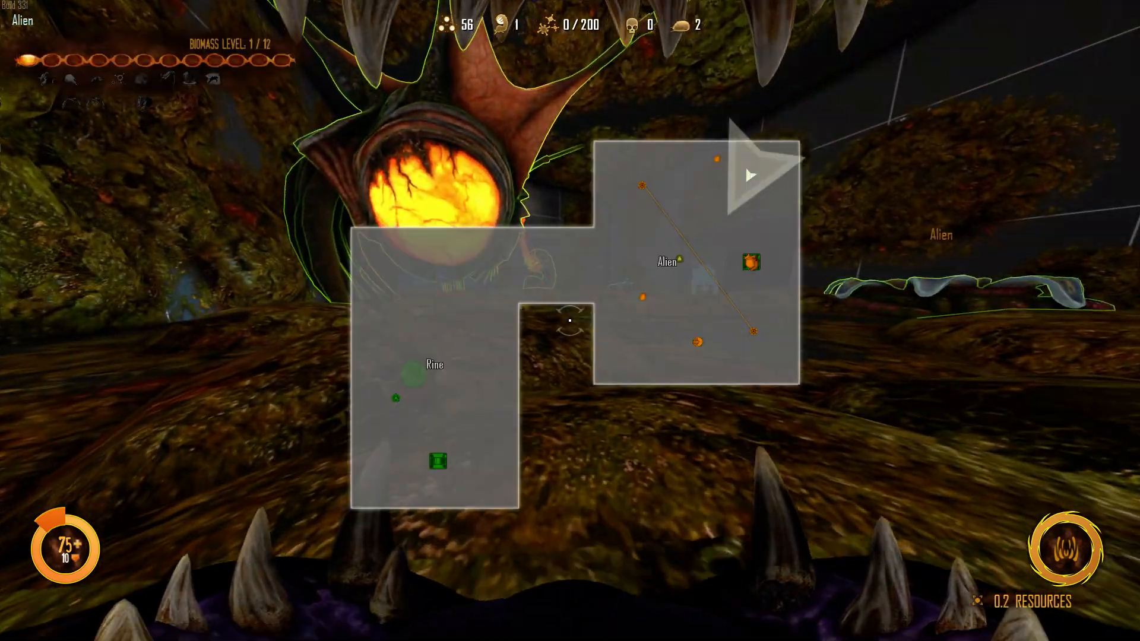
Run to the Rine room as a skulk and destroy the marine command station.
key("w")
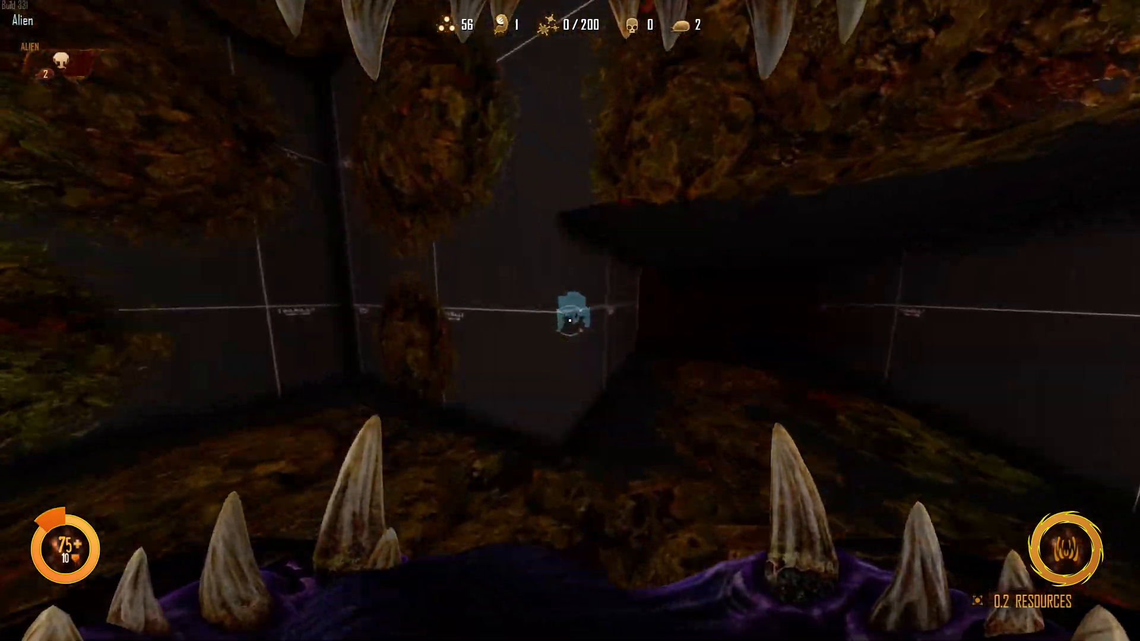
key("w")
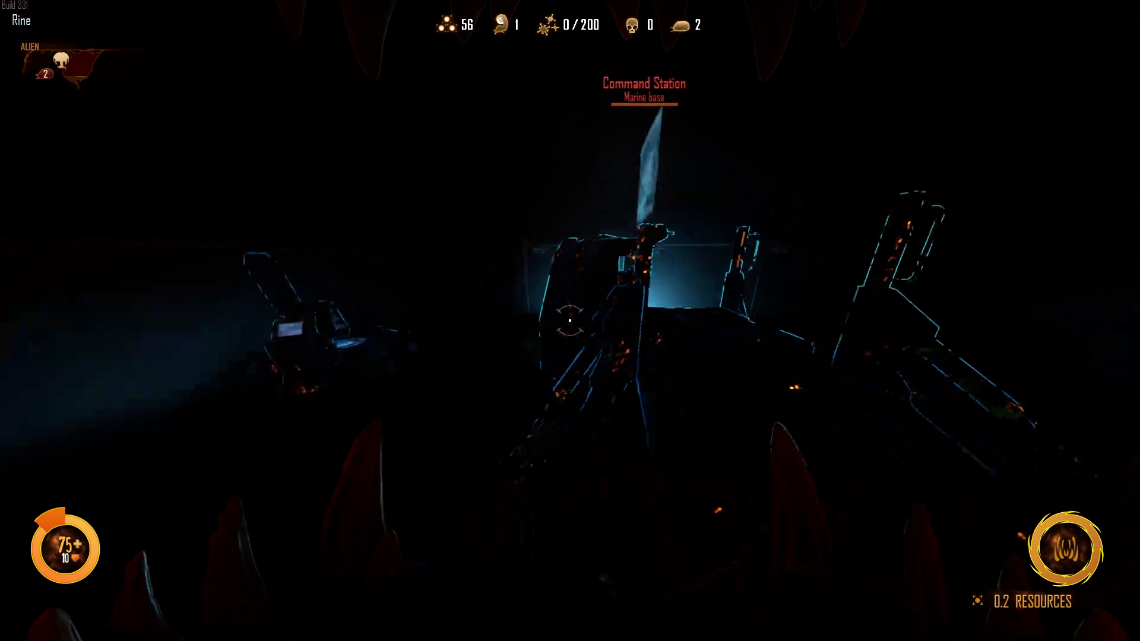
left_click(570, 320)
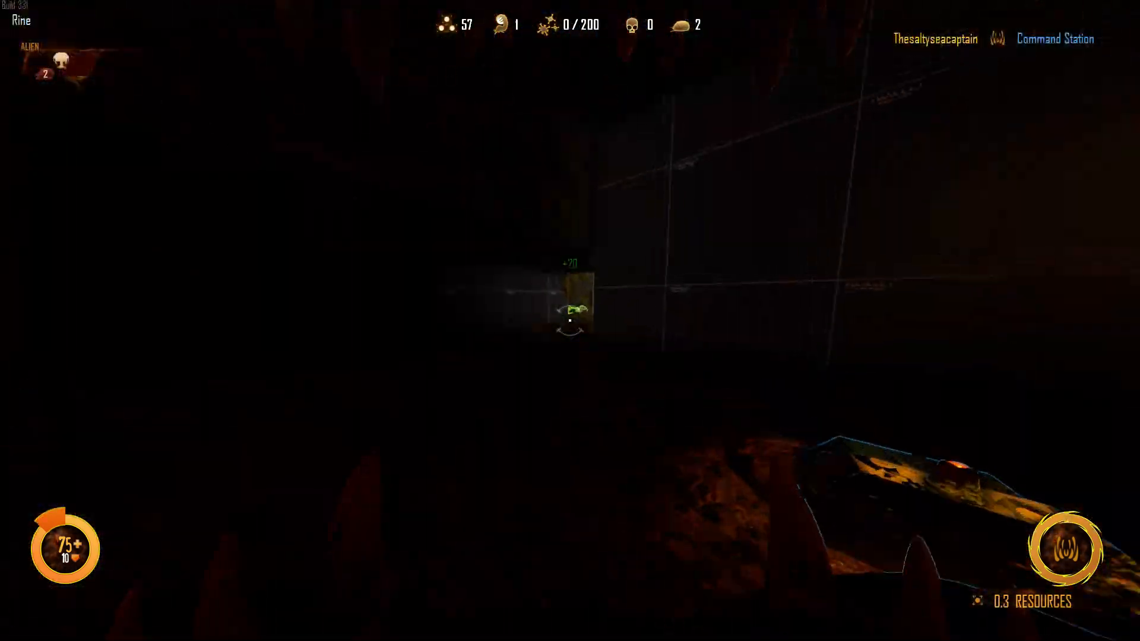